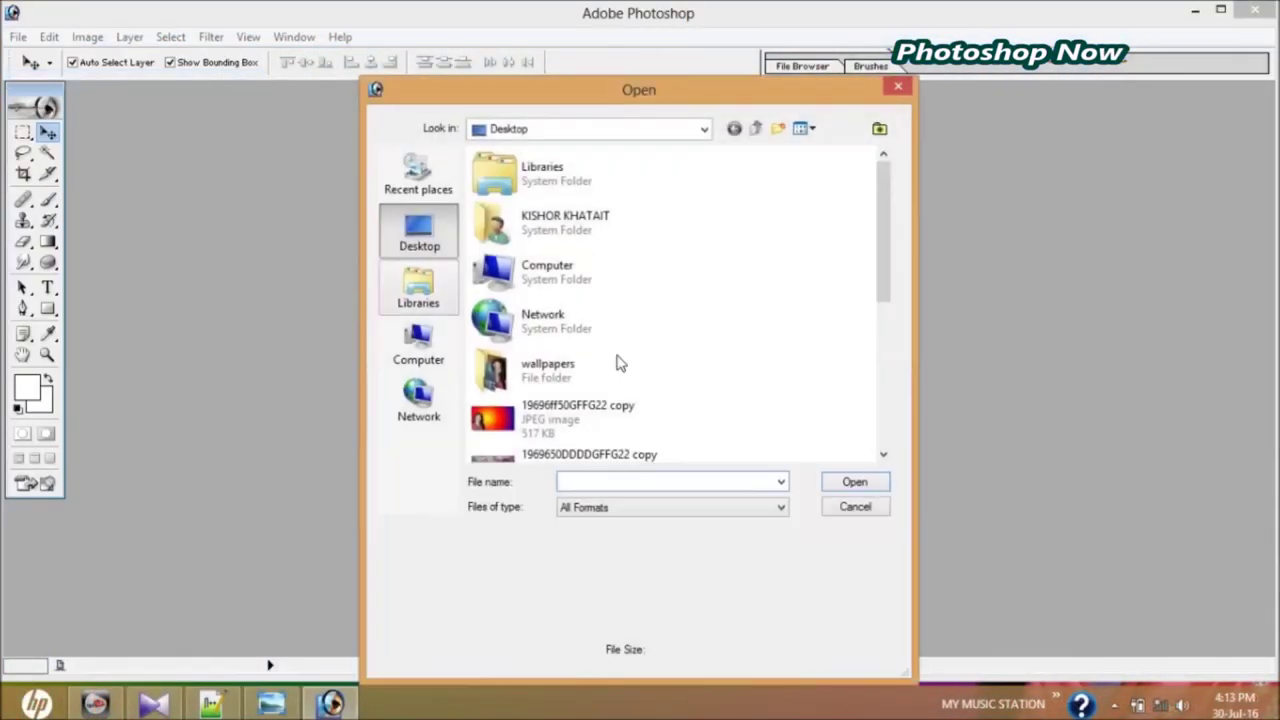
In the wallpapers folder, select 20150416_072728_001, 20160613_101645 and 20160617_111101.
double_click(545, 360)
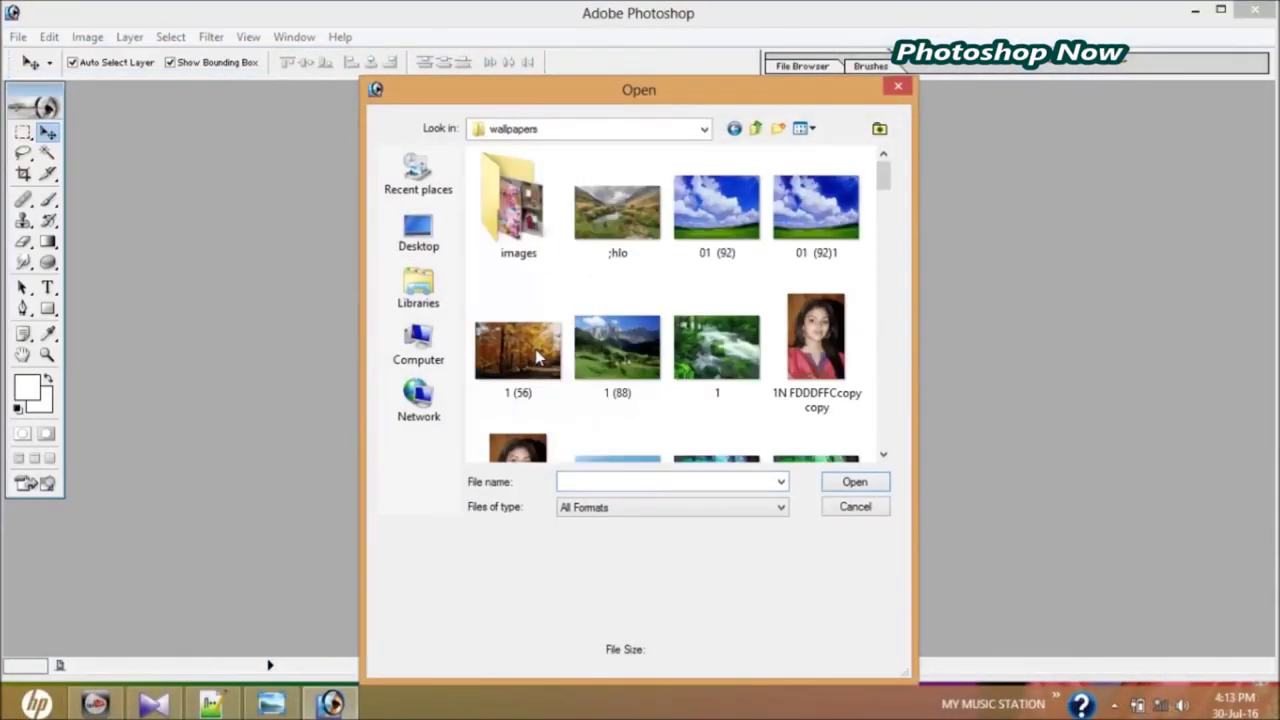
left_click(883, 457)
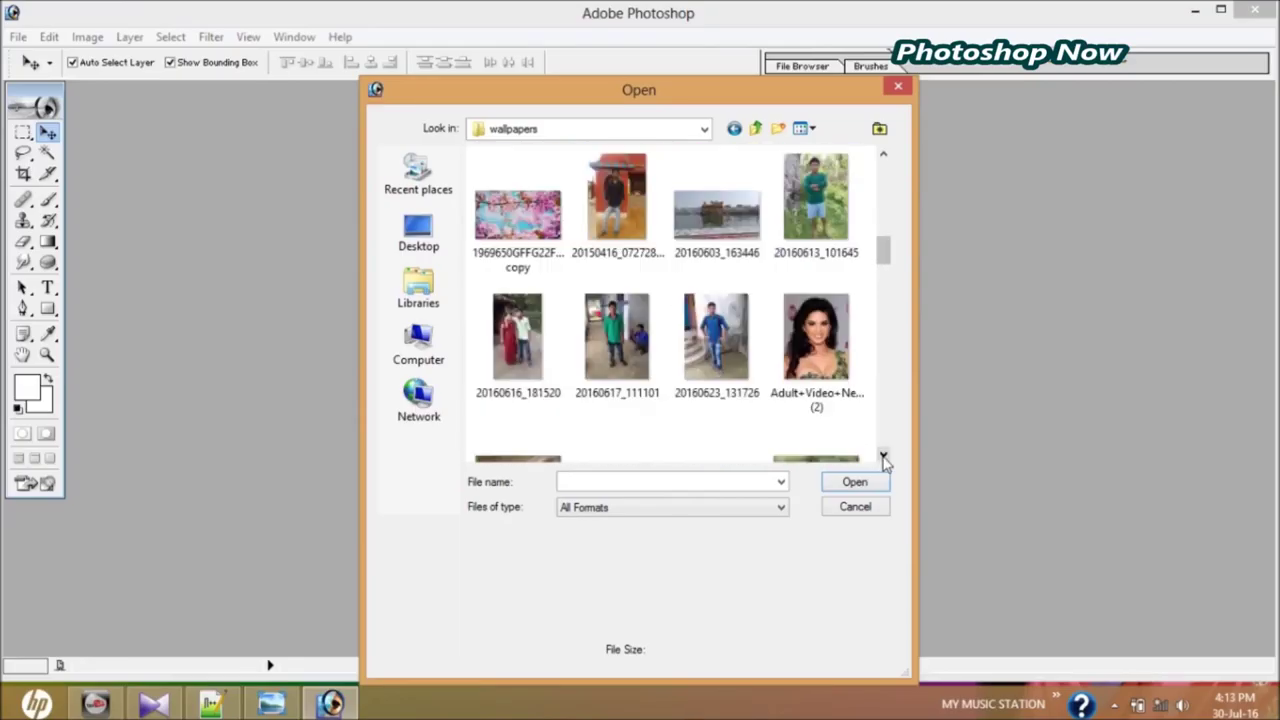
left_click(614, 230)
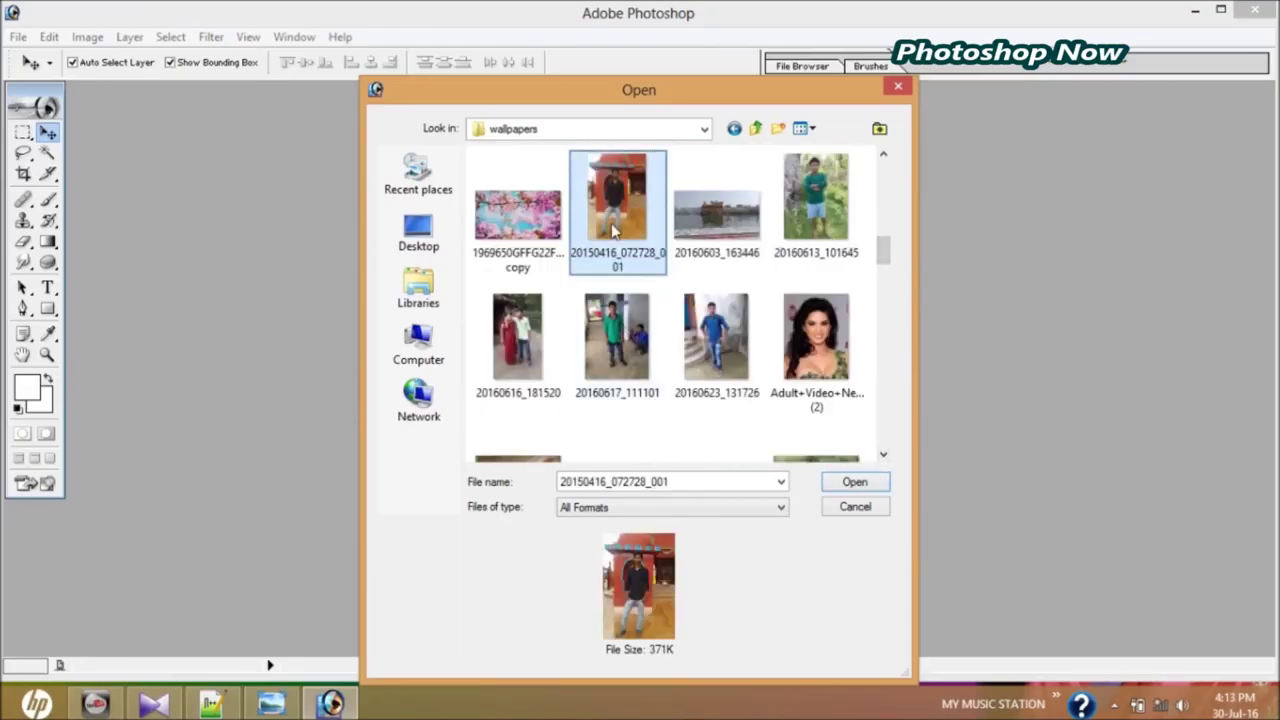
left_click(812, 225, "ctrl")
left_click(665, 311, "ctrl")
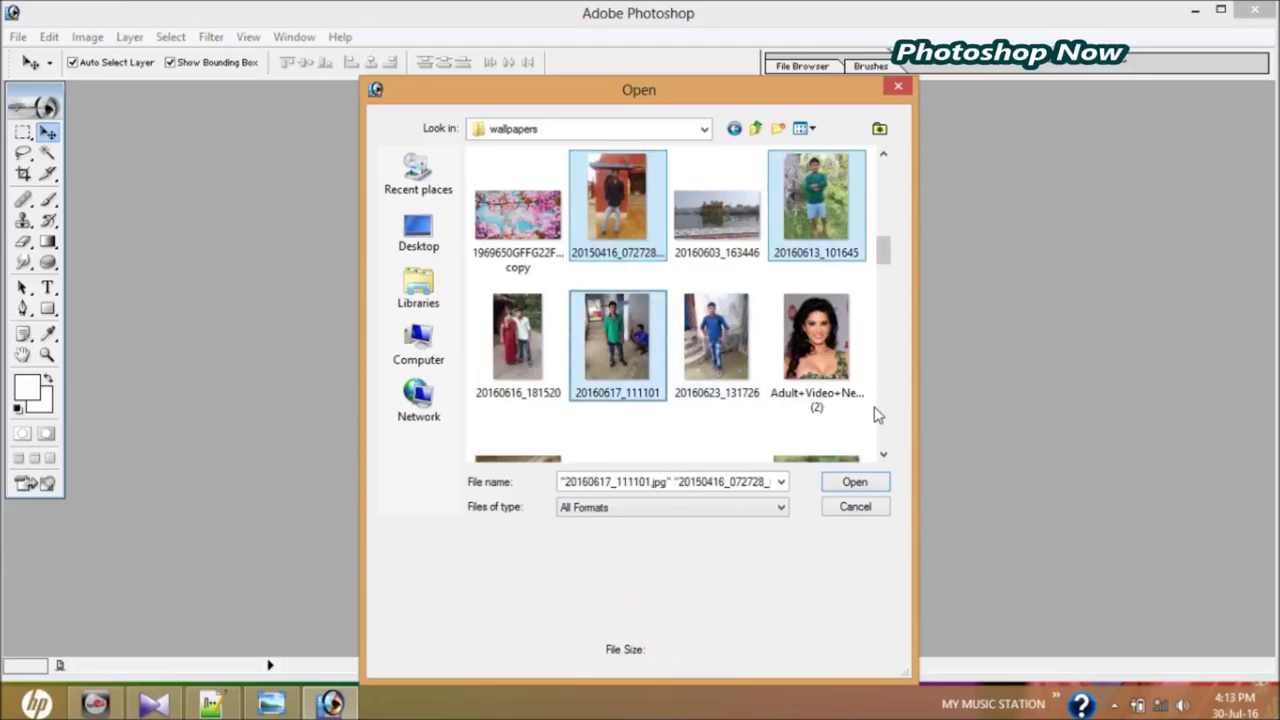
Add Hem.jpg to the selection and open all the chosen photos.
left_click(883, 455)
left_click(883, 456)
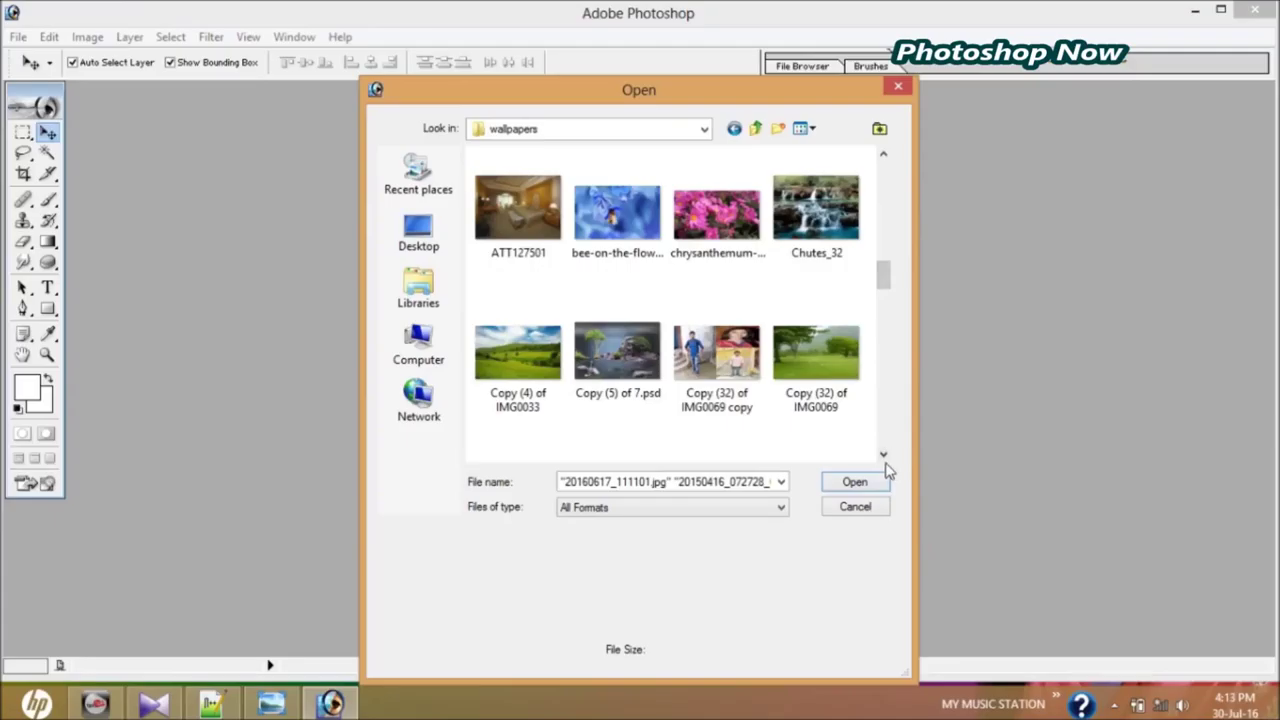
left_click(883, 455)
left_click(883, 455)
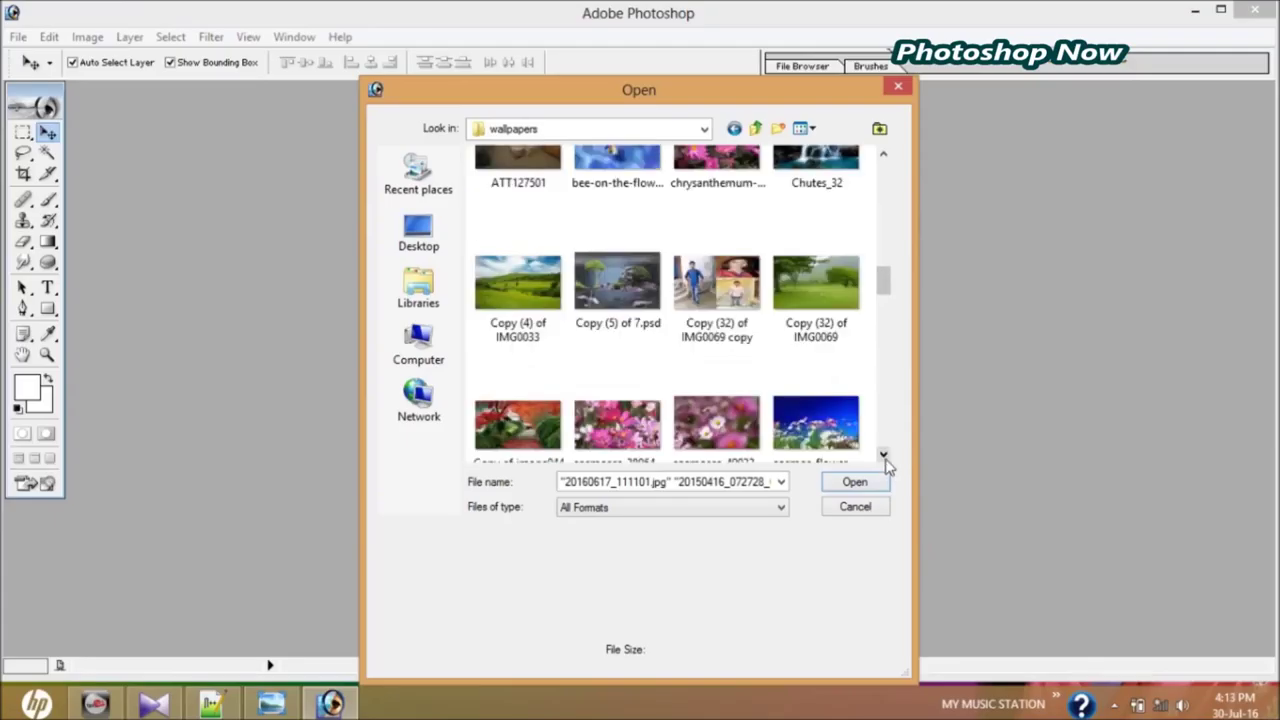
left_click(883, 455)
left_click(883, 455)
left_click(883, 455)
left_click(883, 455)
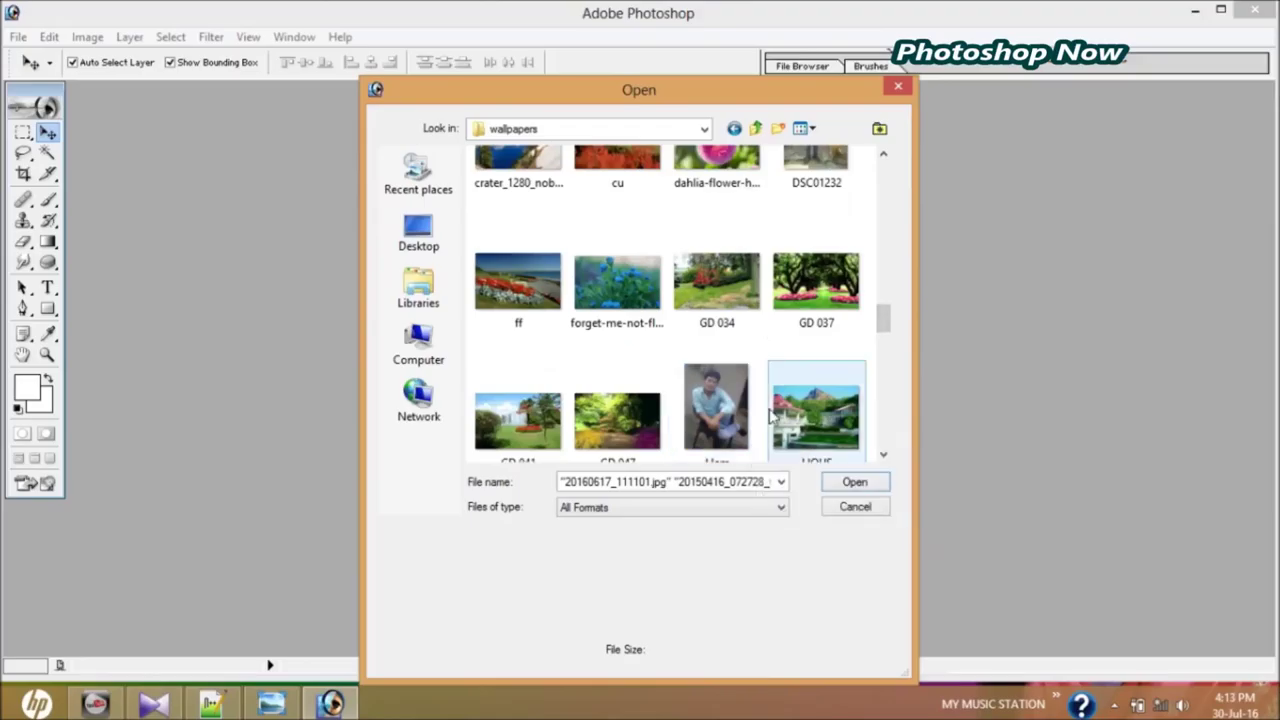
left_click(740, 420, "ctrl")
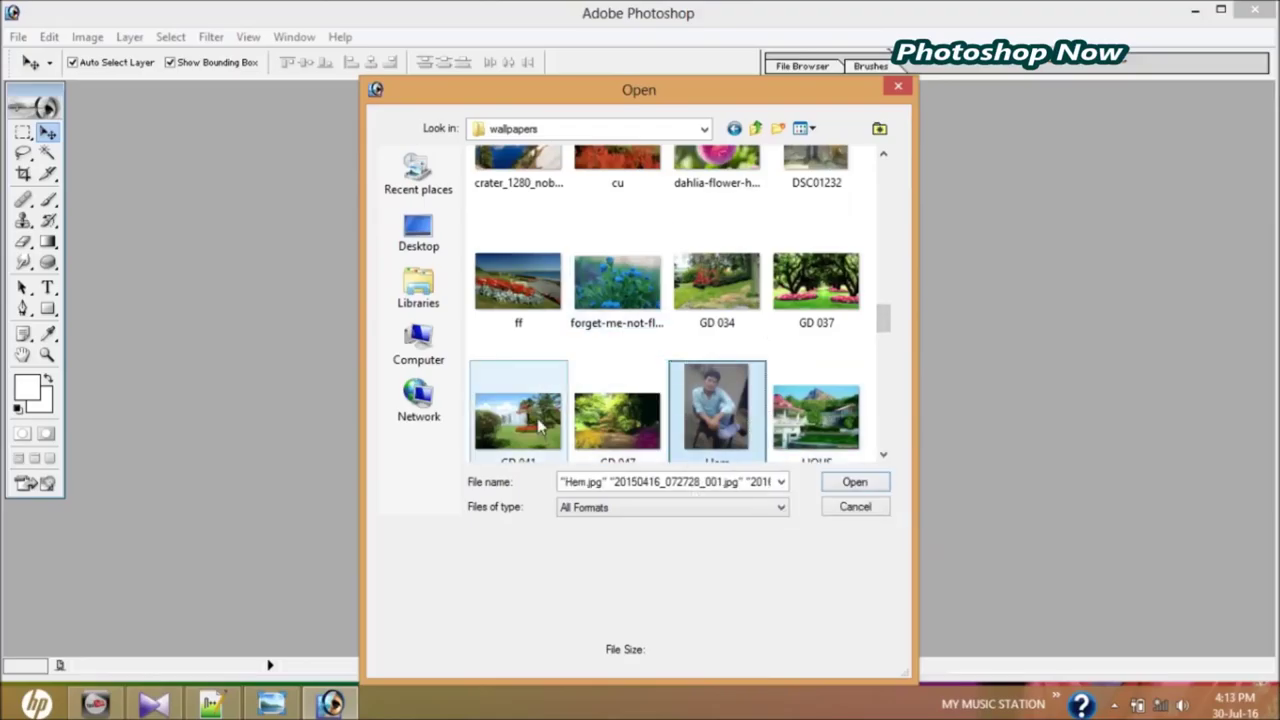
mouse_move(518, 420)
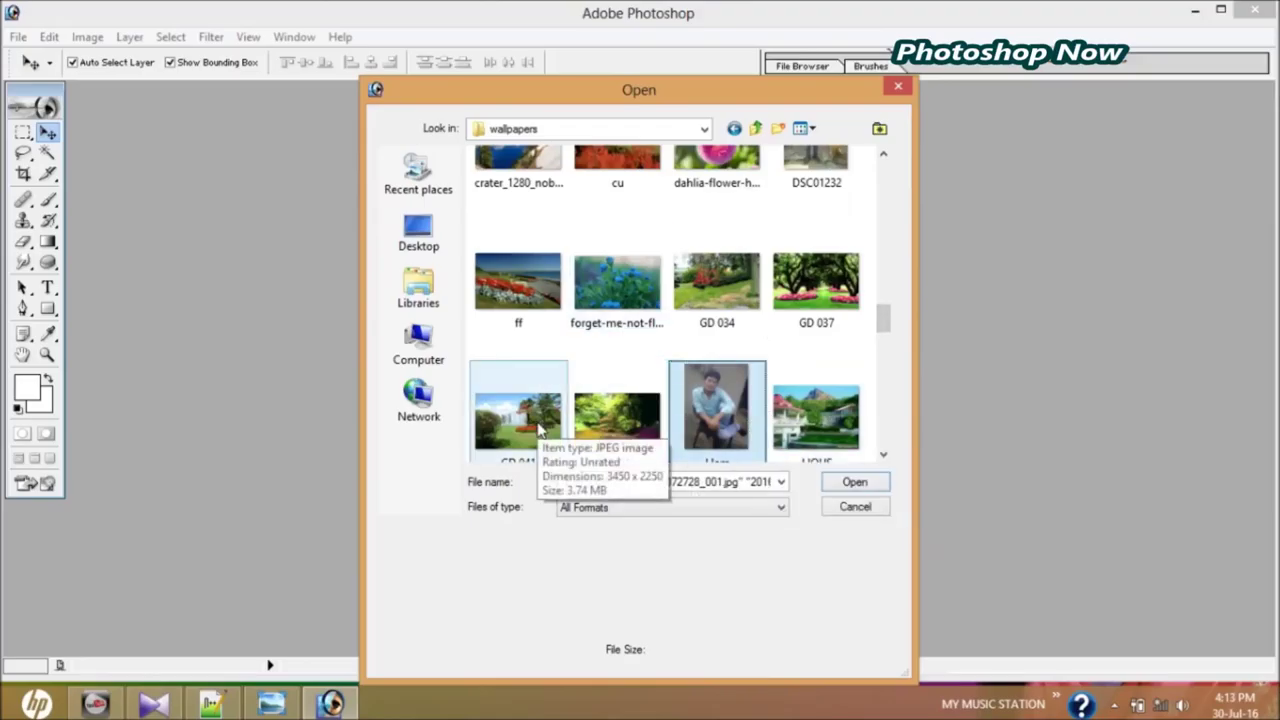
key("Return")
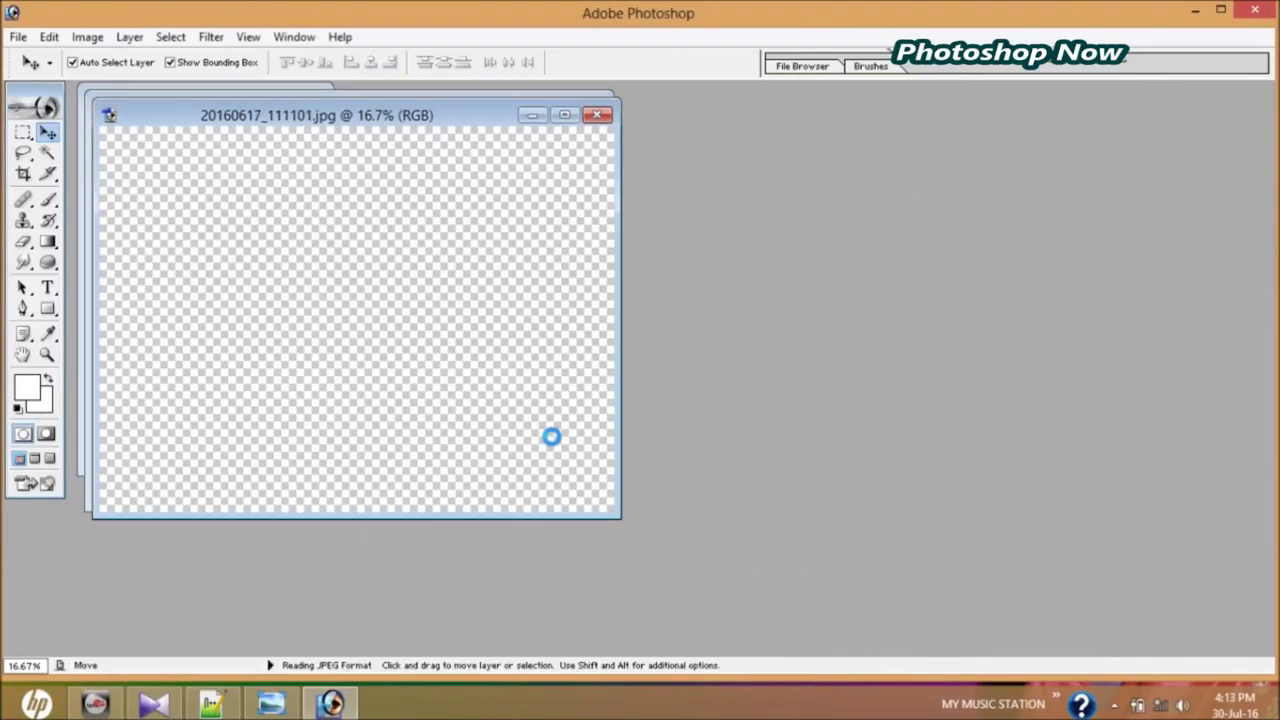
Move Hem.jpg to the right, close GD 041.JPG, and bring up the Open dialog again.
left_click_drag(295, 121, 940, 83)
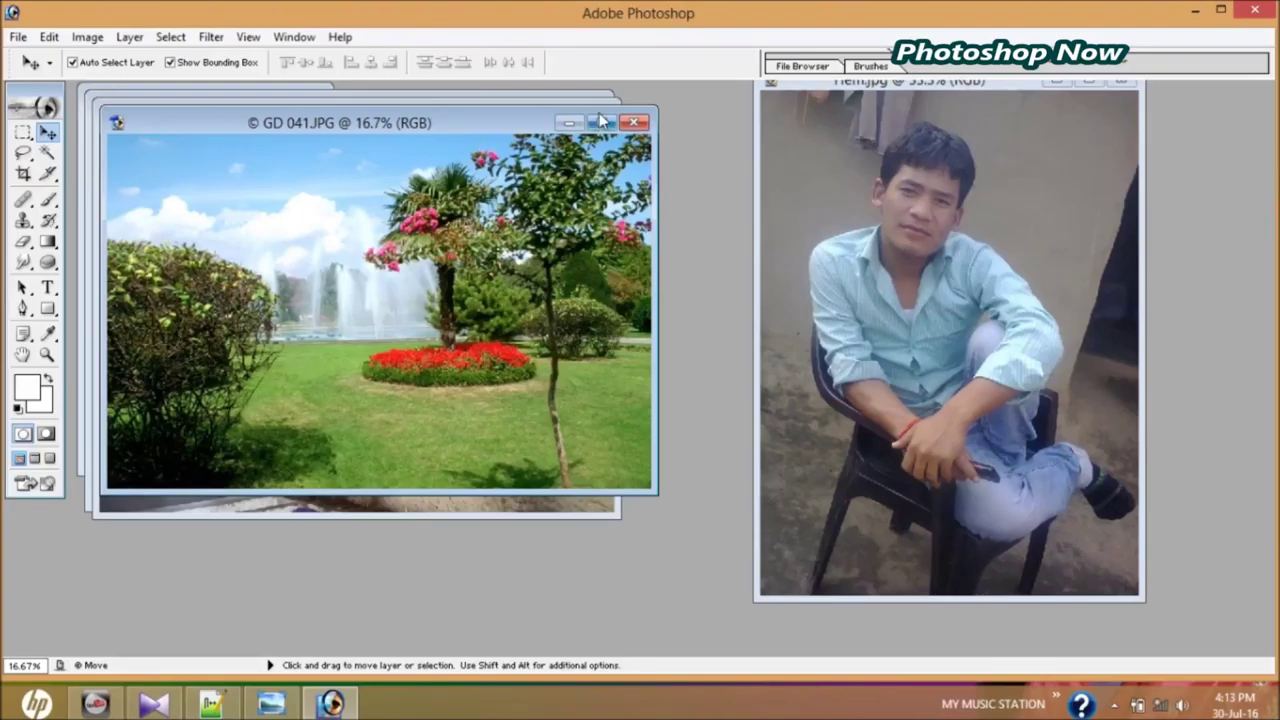
left_click(602, 123)
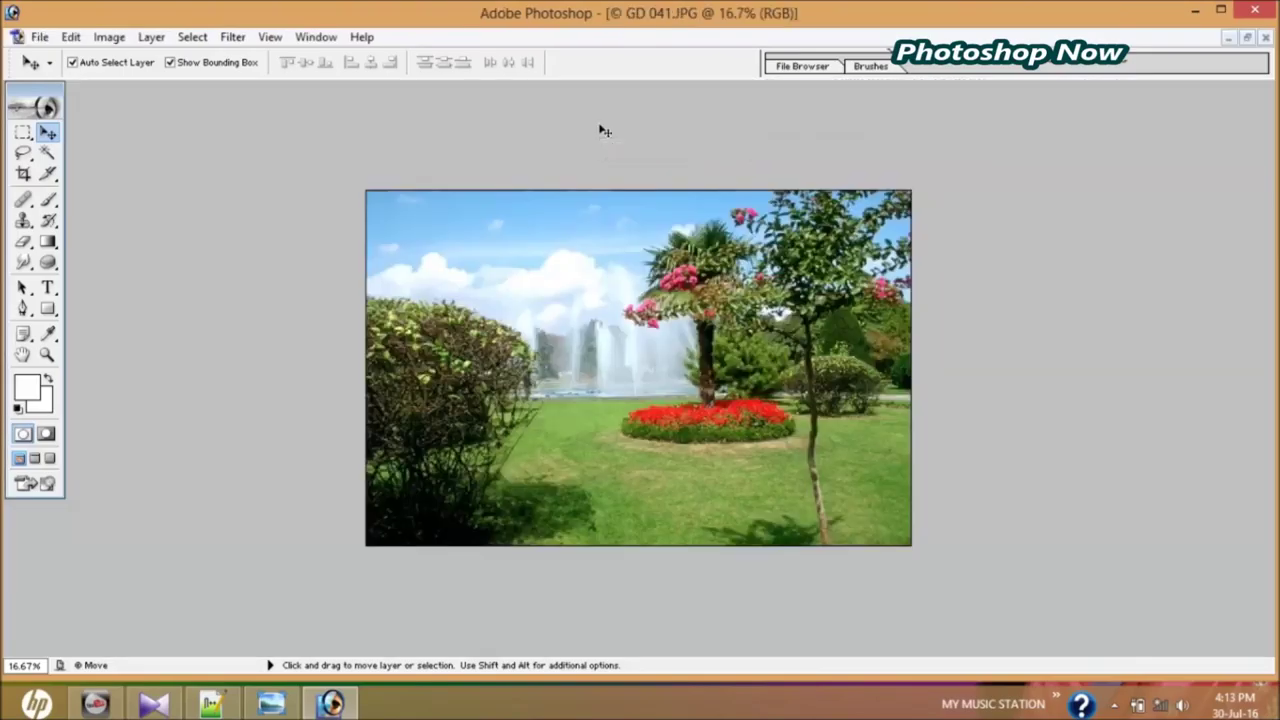
left_click(1247, 37)
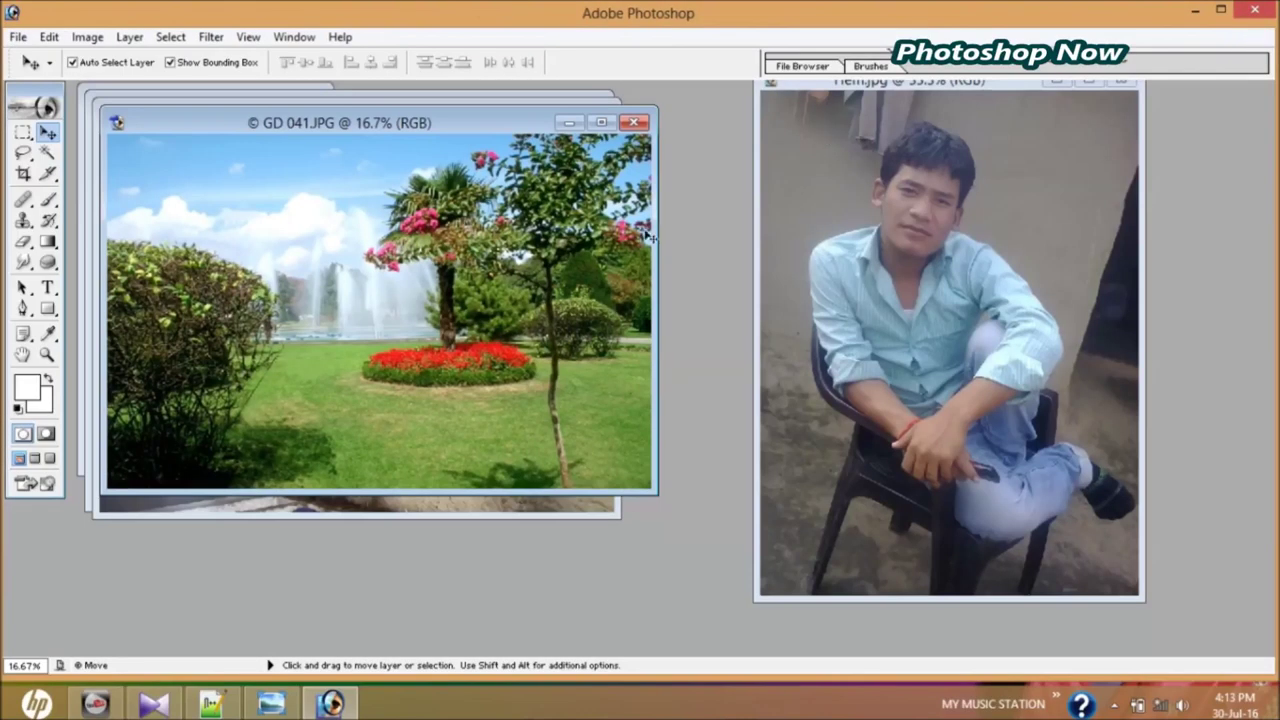
left_click(632, 123)
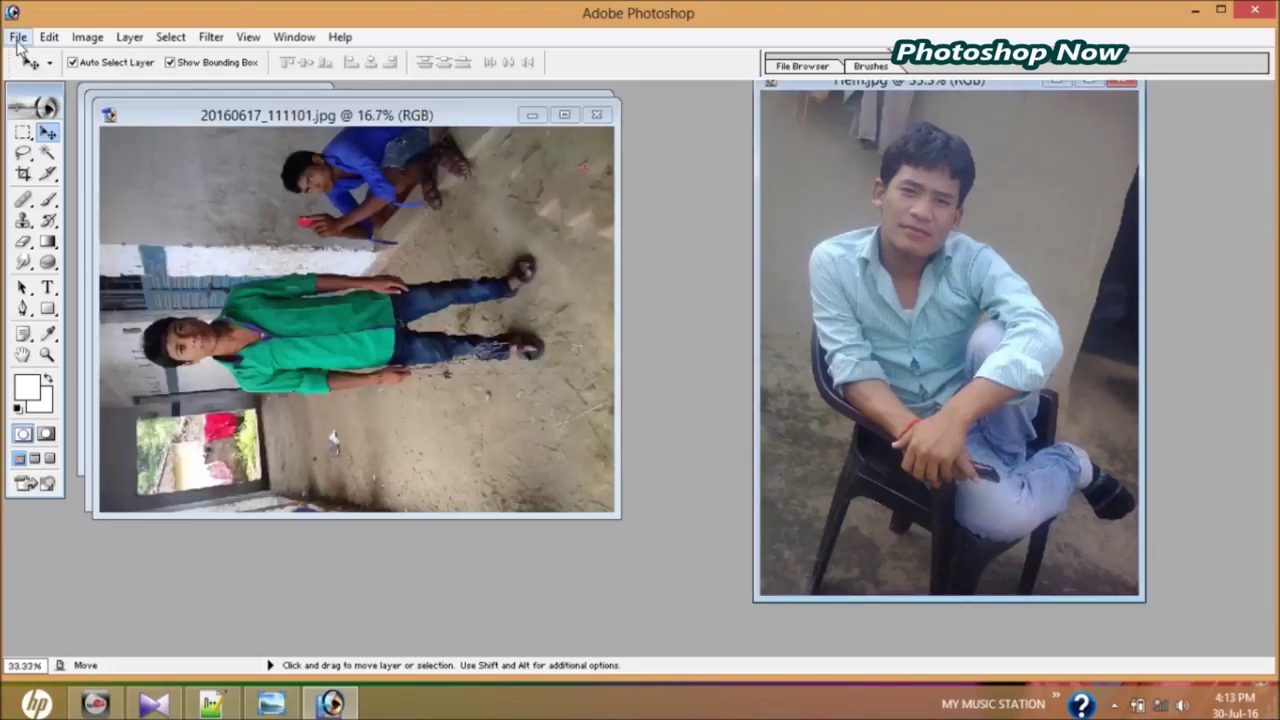
left_click(18, 37)
left_click(52, 80)
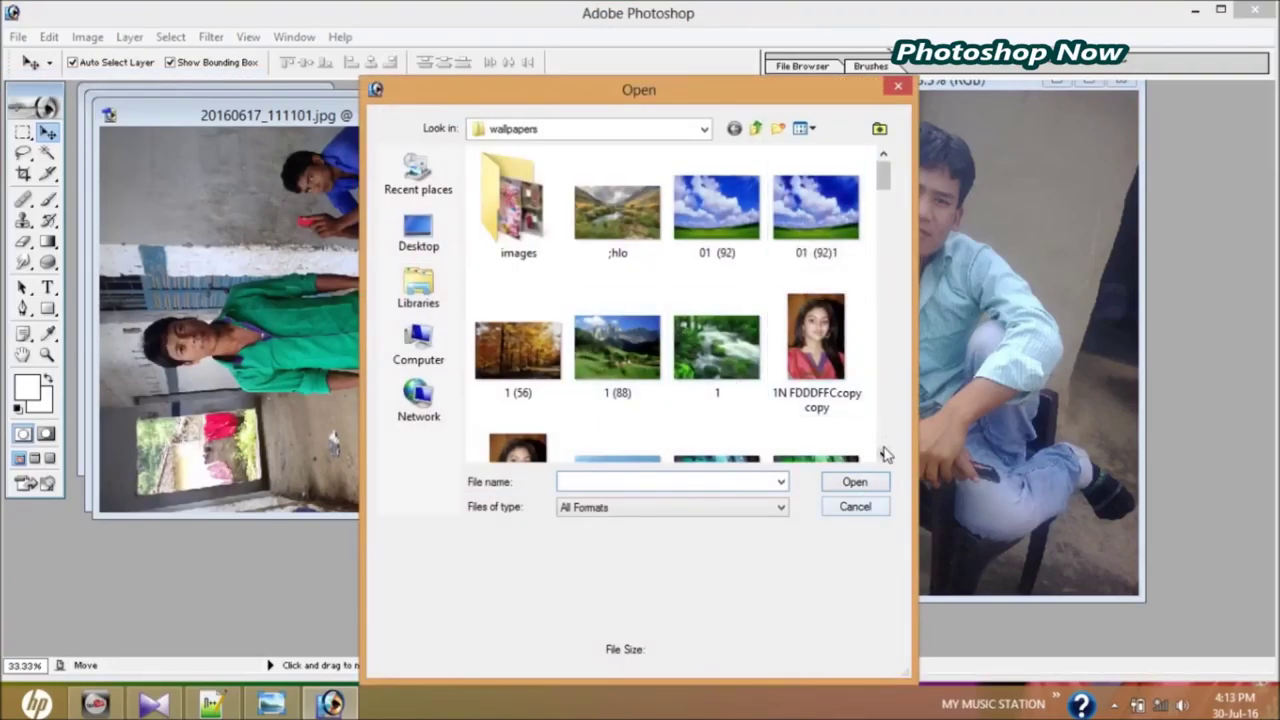
Open the 01232_lazydaysii_1024x768.jpg sky wallpaper from the wallpapers folder.
left_click(883, 454)
left_click(884, 454)
left_click(884, 454)
left_click(884, 454)
left_click(884, 454)
double_click(708, 245)
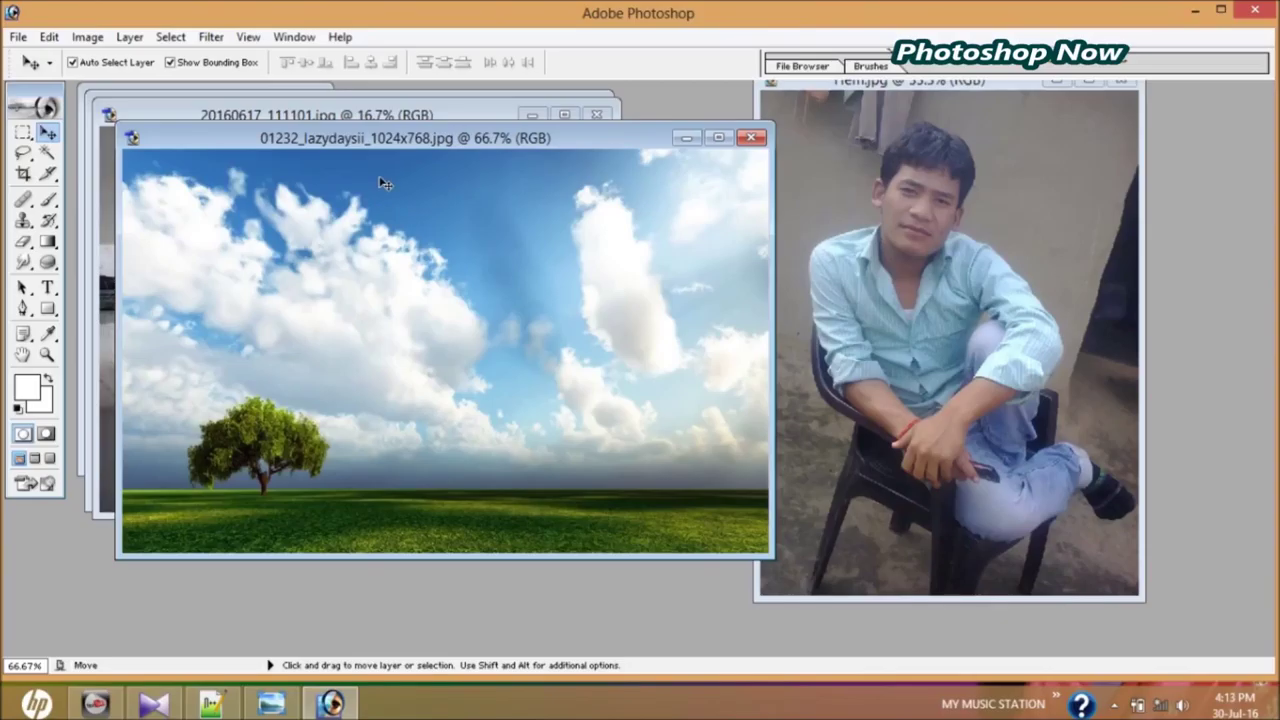
Place the lazydaysii window on the right and bring the 20160617_111101 photo forward.
mouse_move(383, 140)
left_mouse_down()
mouse_move(518, 150)
mouse_move(747, 113)
left_mouse_up()
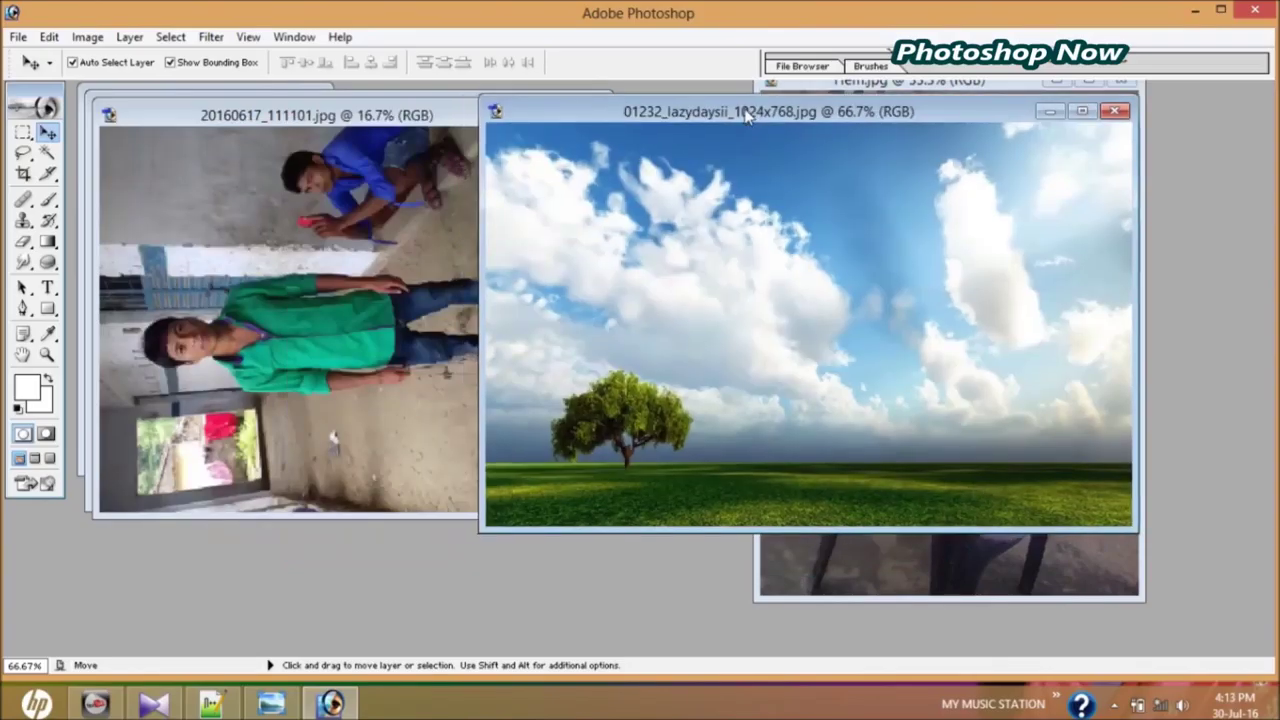
left_click(1080, 111)
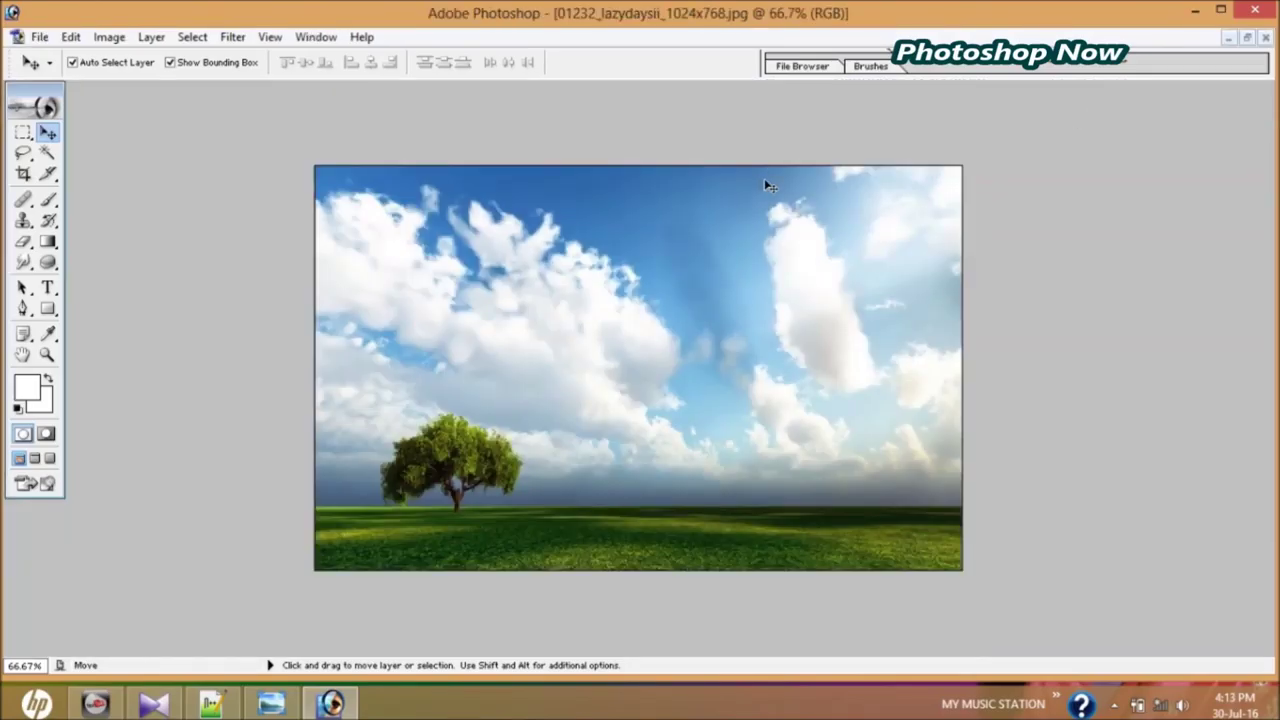
left_click(1247, 37)
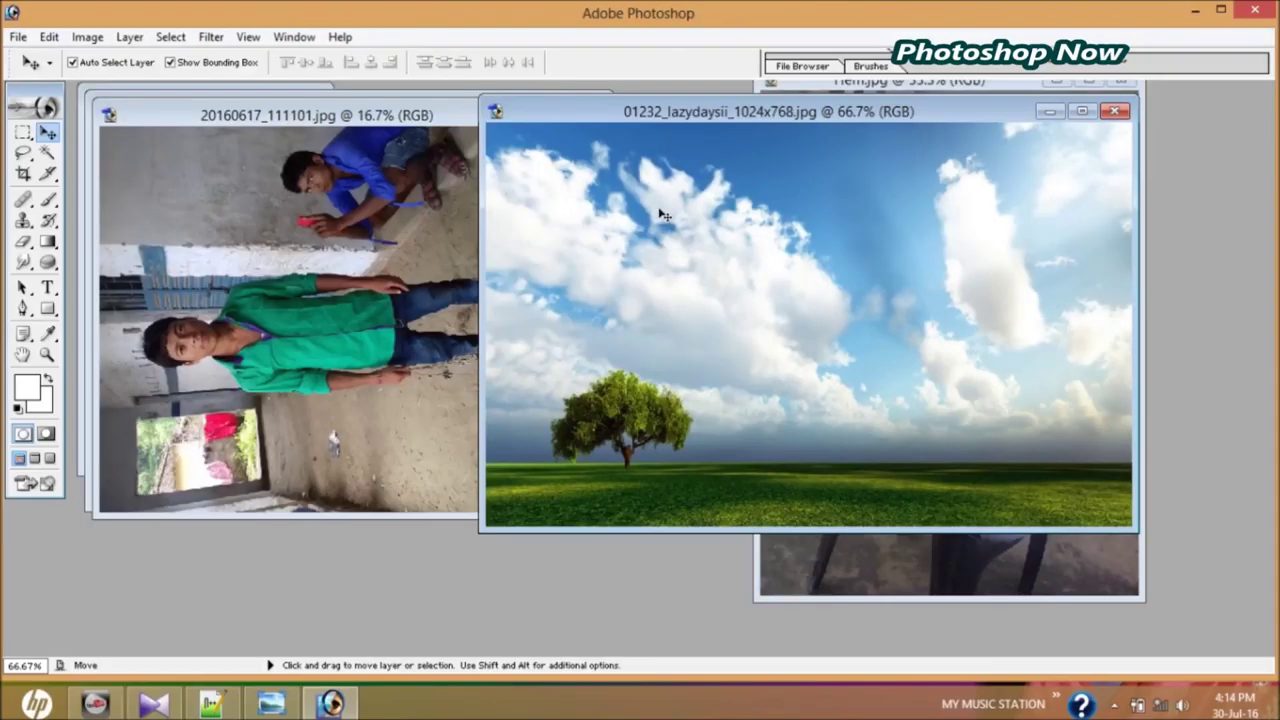
left_click_drag(647, 115, 959, 140)
left_click(456, 294)
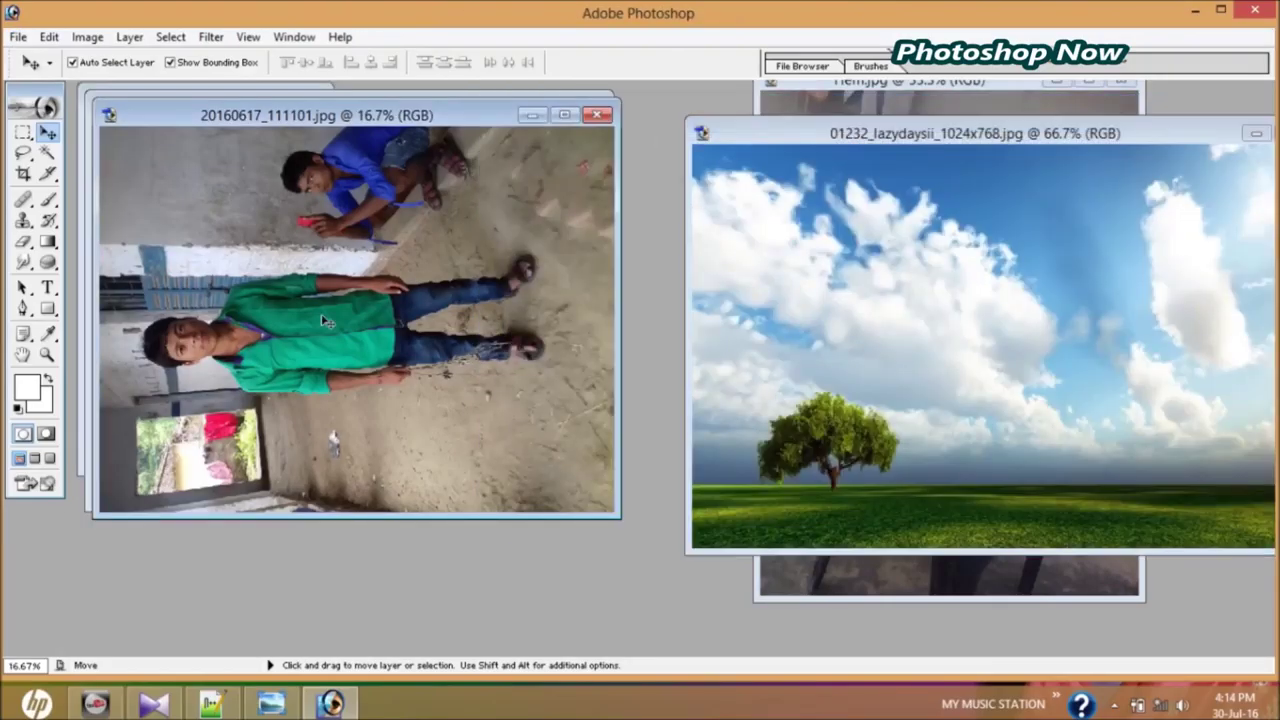
left_click(84, 36)
mouse_move(134, 224)
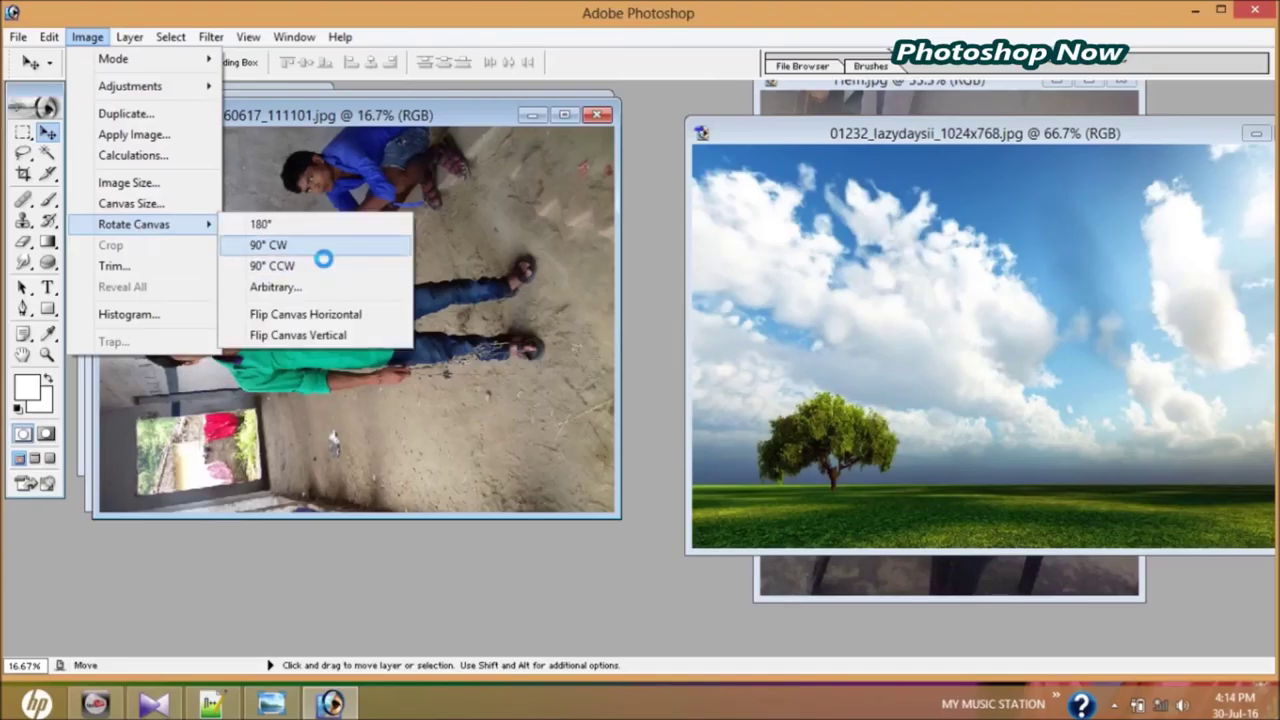
Rotate 20160617_111101.jpg 90° clockwise upright and start lasso-tracing the boy's legs.
left_click(320, 247)
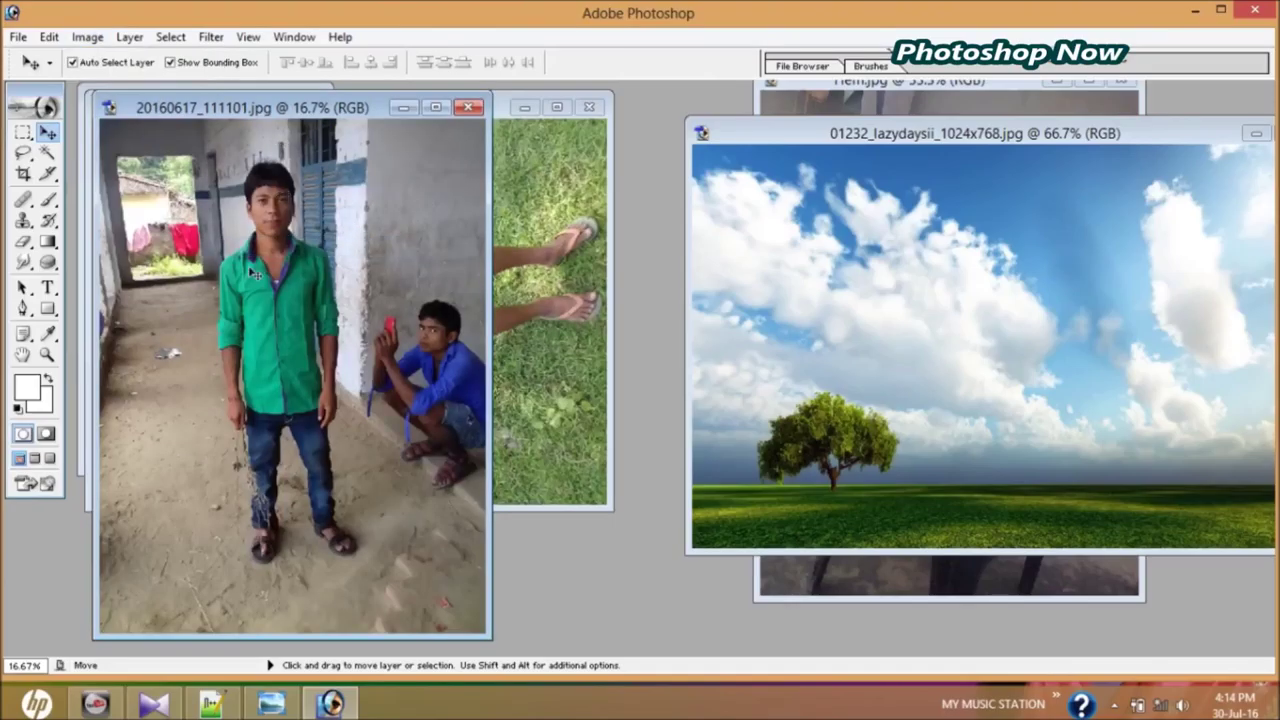
left_click(23, 152)
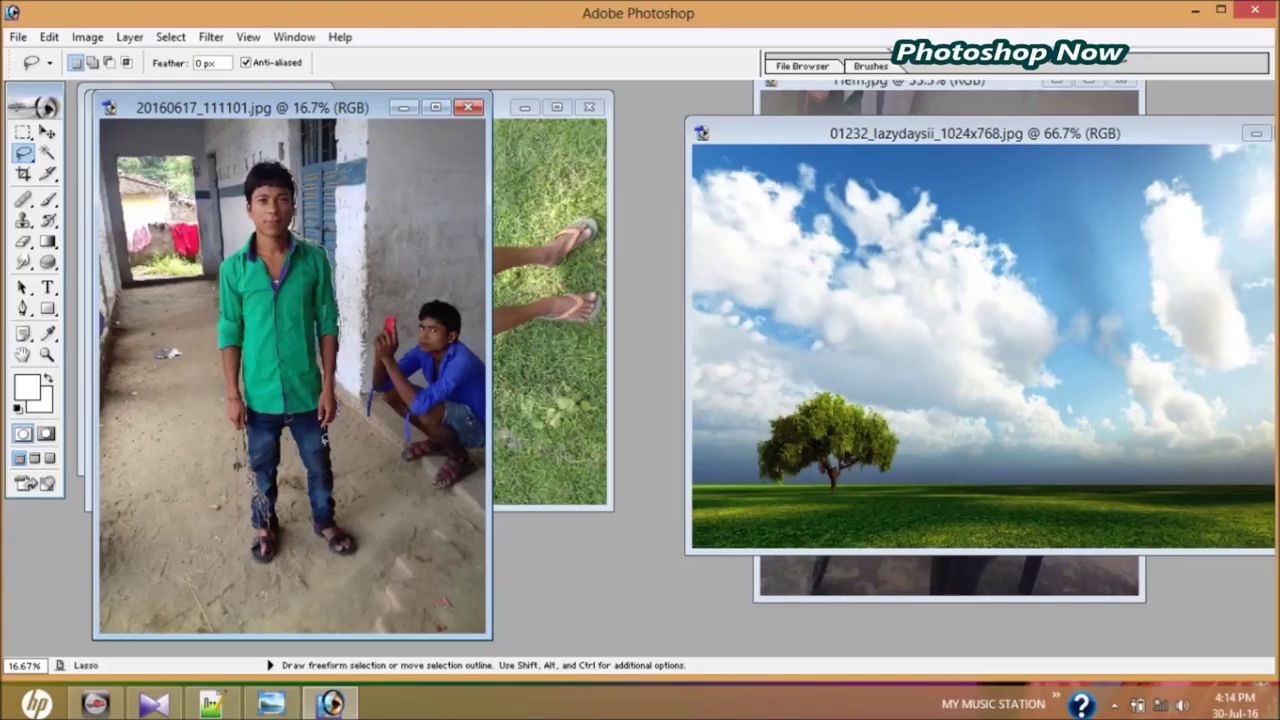
mouse_move(328, 450)
left_mouse_down()
mouse_move(351, 546)
mouse_move(320, 528)
mouse_move(302, 440)
mouse_move(282, 555)
mouse_move(254, 514)
left_mouse_up()
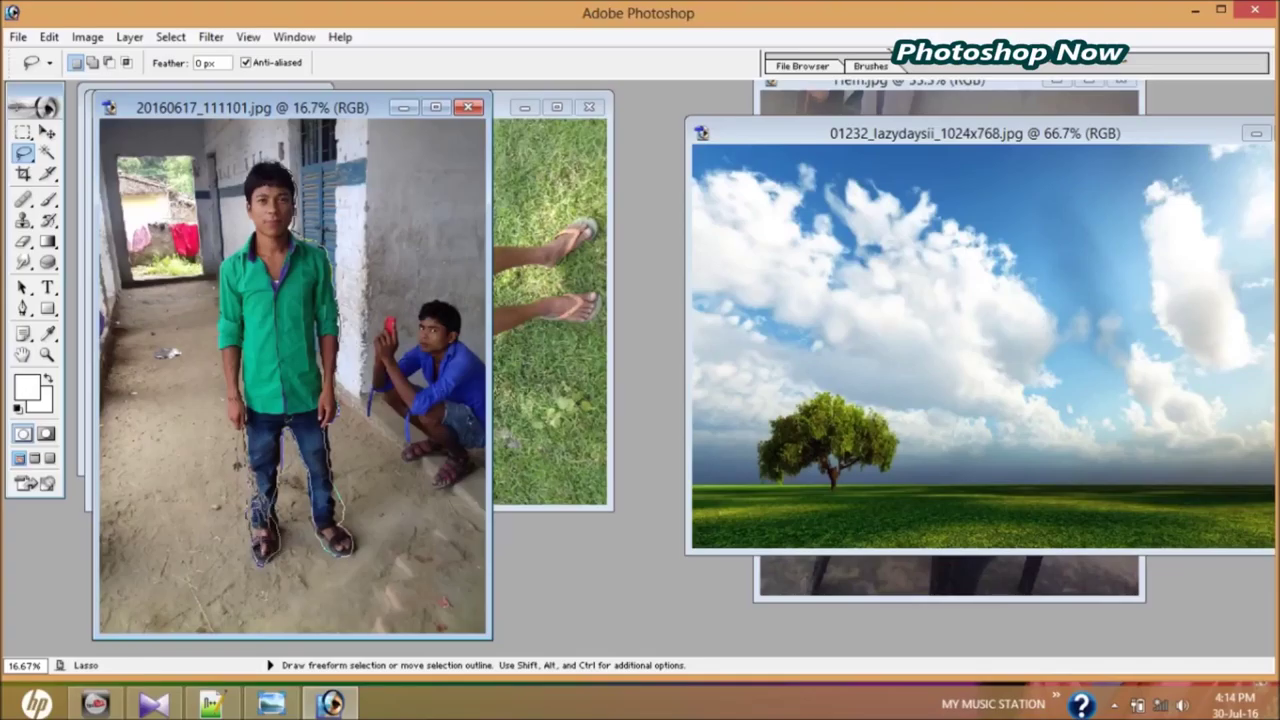
Finish lassoing the boy in green, feather the selection, and minimize his photo window.
mouse_move(252, 458)
left_mouse_down()
mouse_move(240, 440)
mouse_move(245, 498)
mouse_move(228, 426)
left_mouse_up()
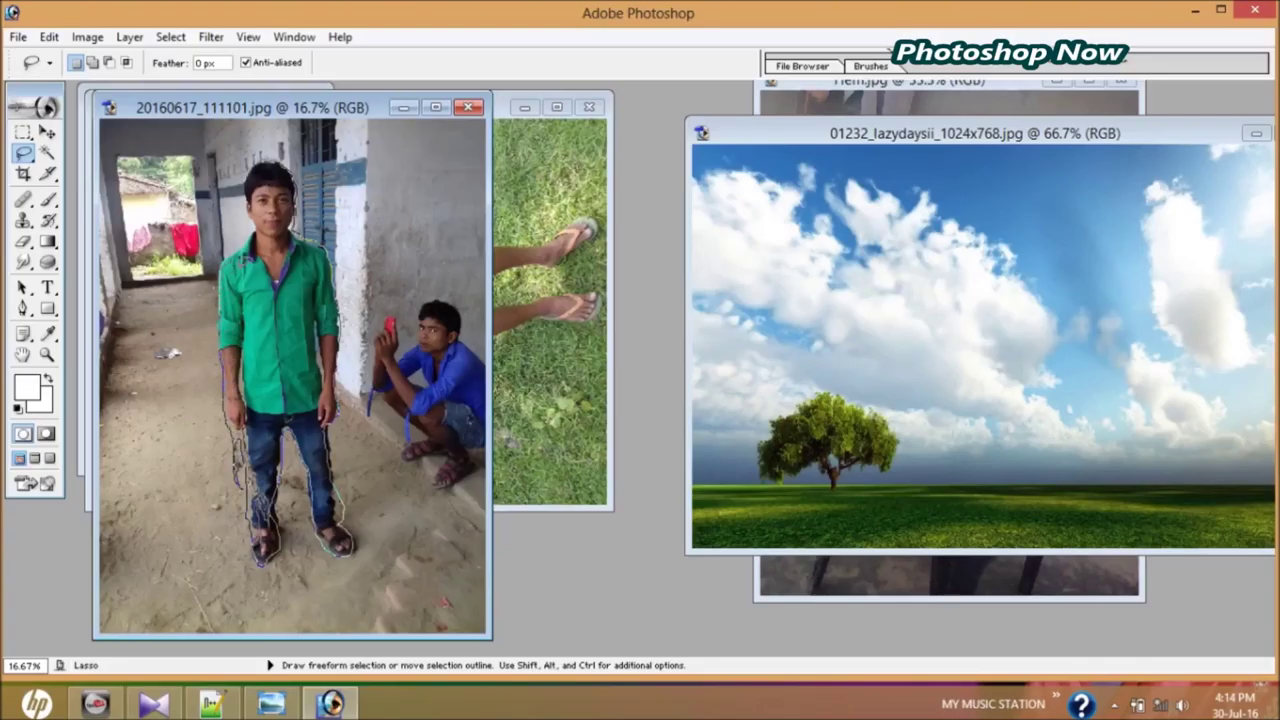
mouse_move(250, 256)
left_mouse_down()
mouse_move(248, 172)
mouse_move(270, 162)
mouse_move(296, 206)
left_mouse_up()
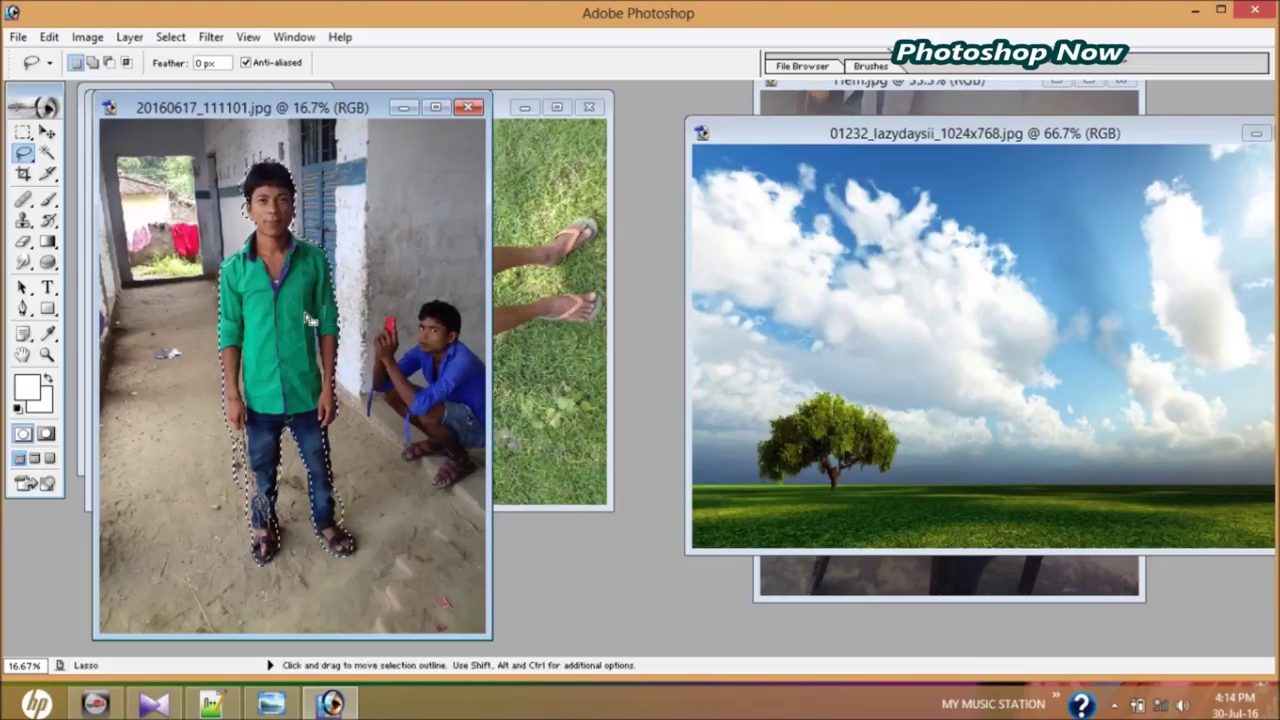
right_click(309, 320)
left_click(358, 367)
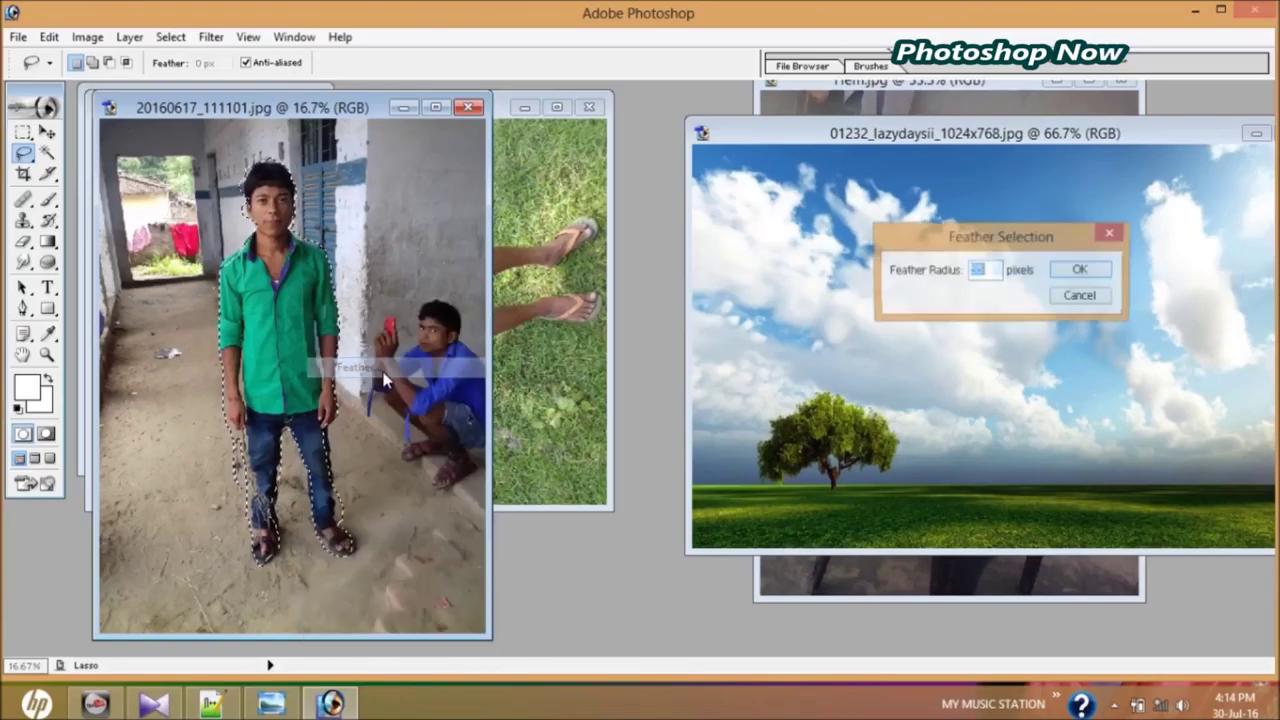
key("Return")
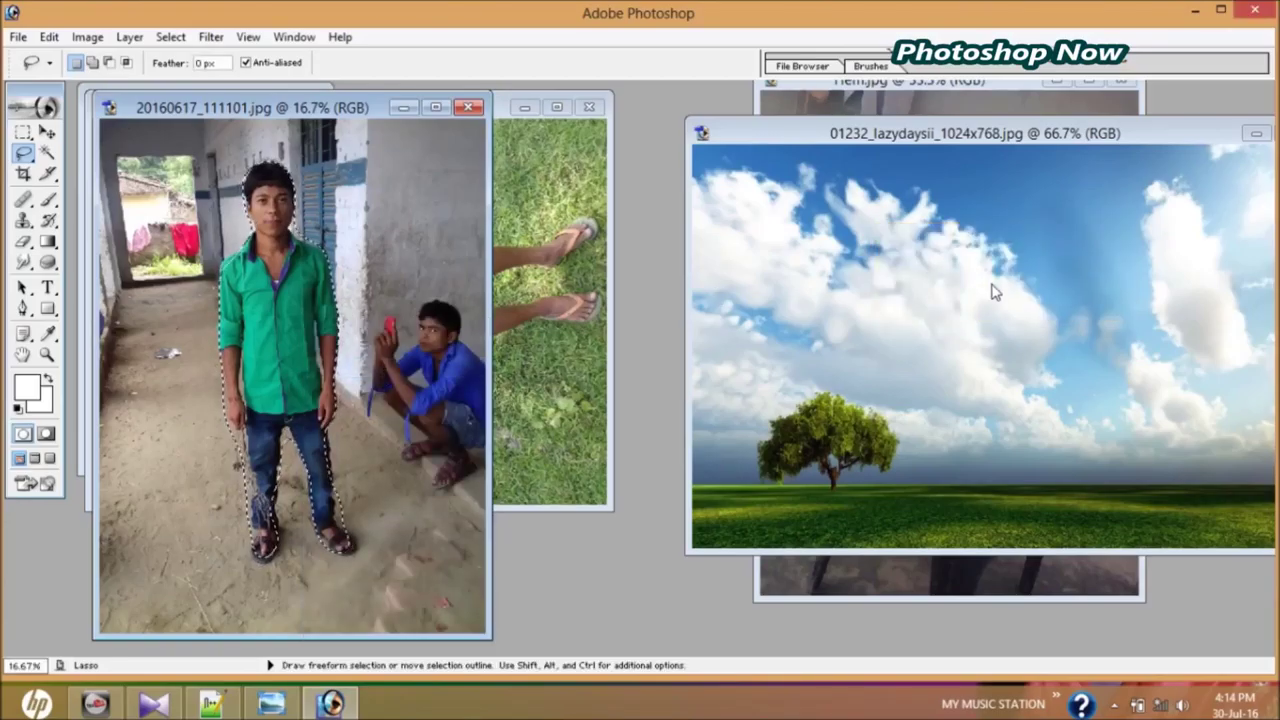
left_click(404, 108)
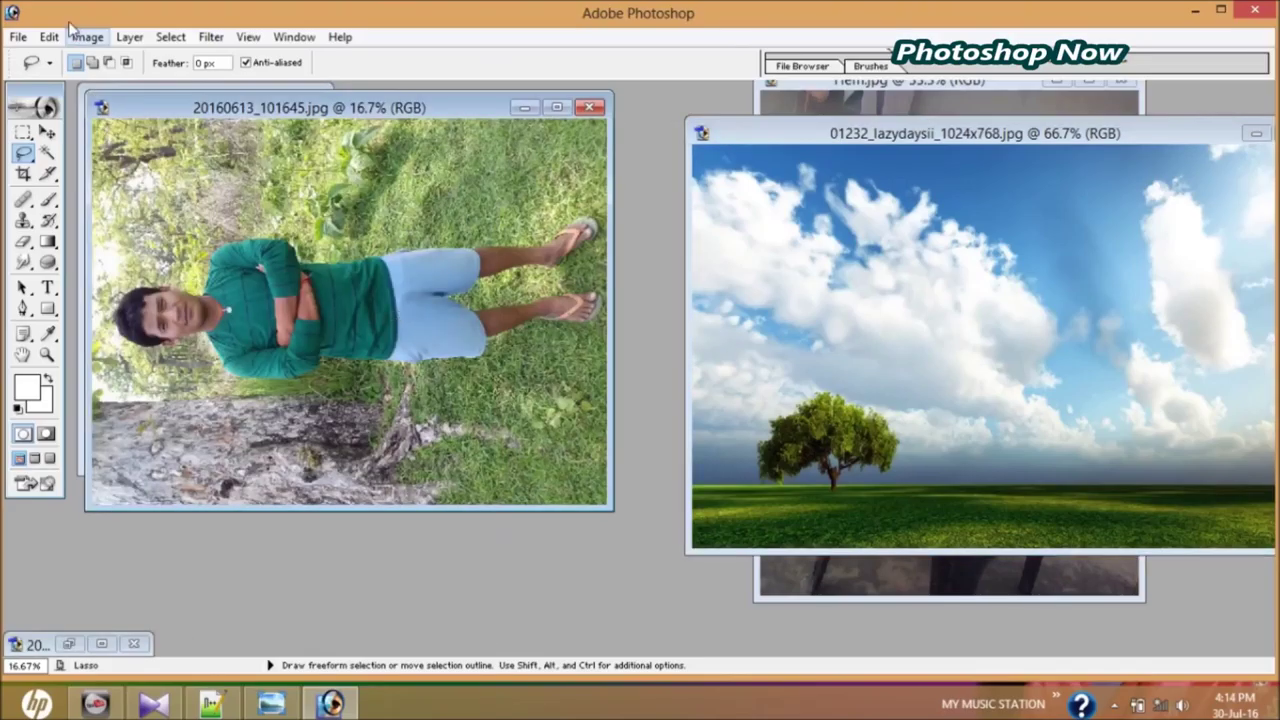
Rotate 20160613_101645.jpg 90° clockwise, lasso and feather the man, then bring Hem.jpg forward.
left_click(82, 39)
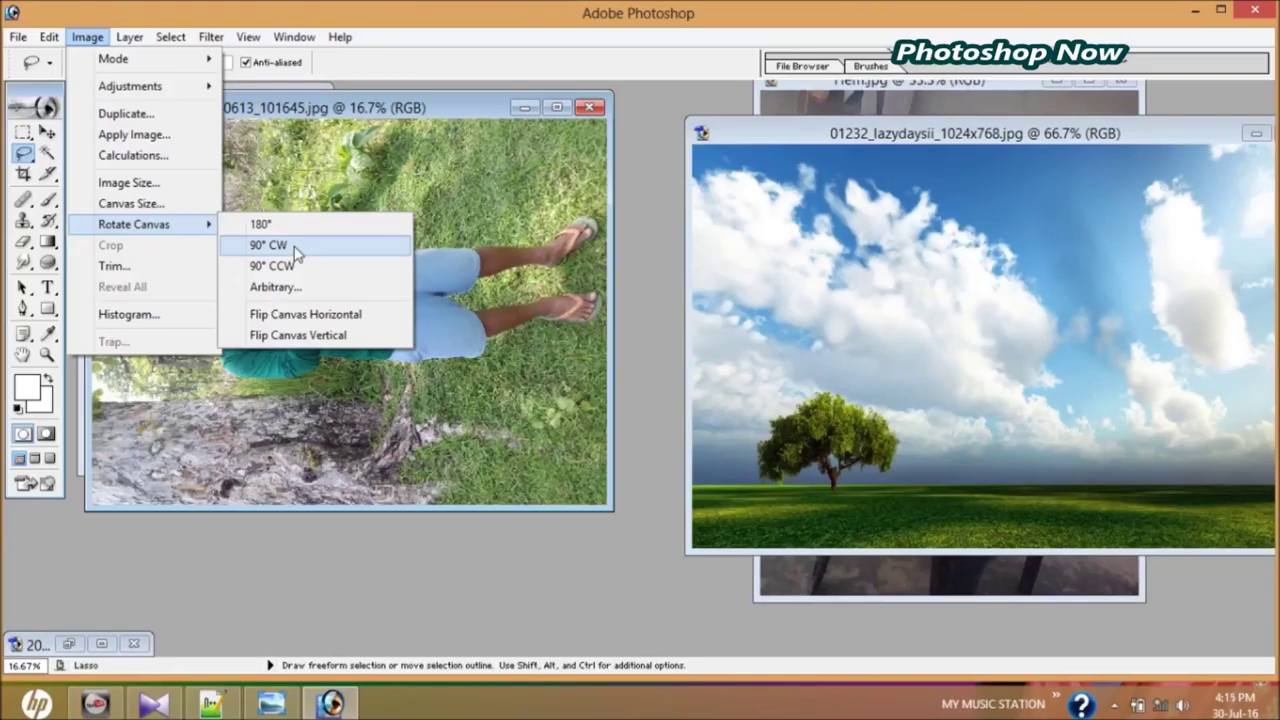
mouse_move(134, 224)
left_click(290, 248)
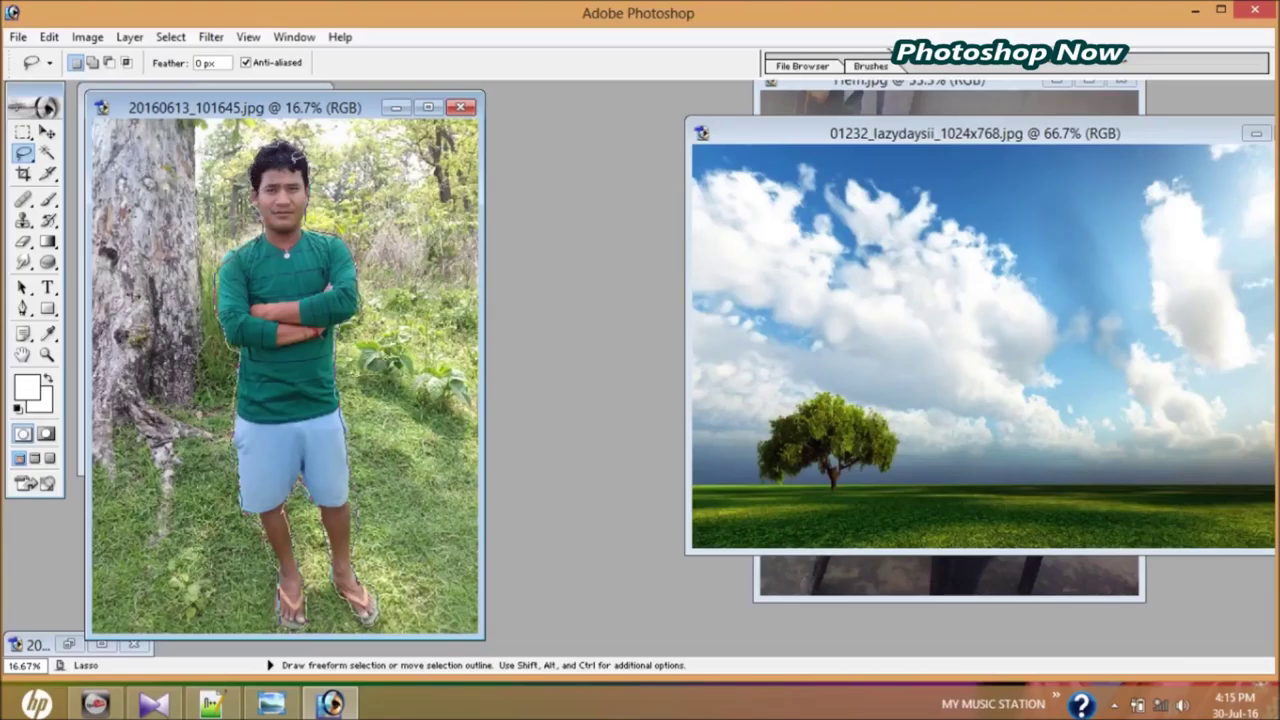
left_click_drag(285, 152, 316, 174)
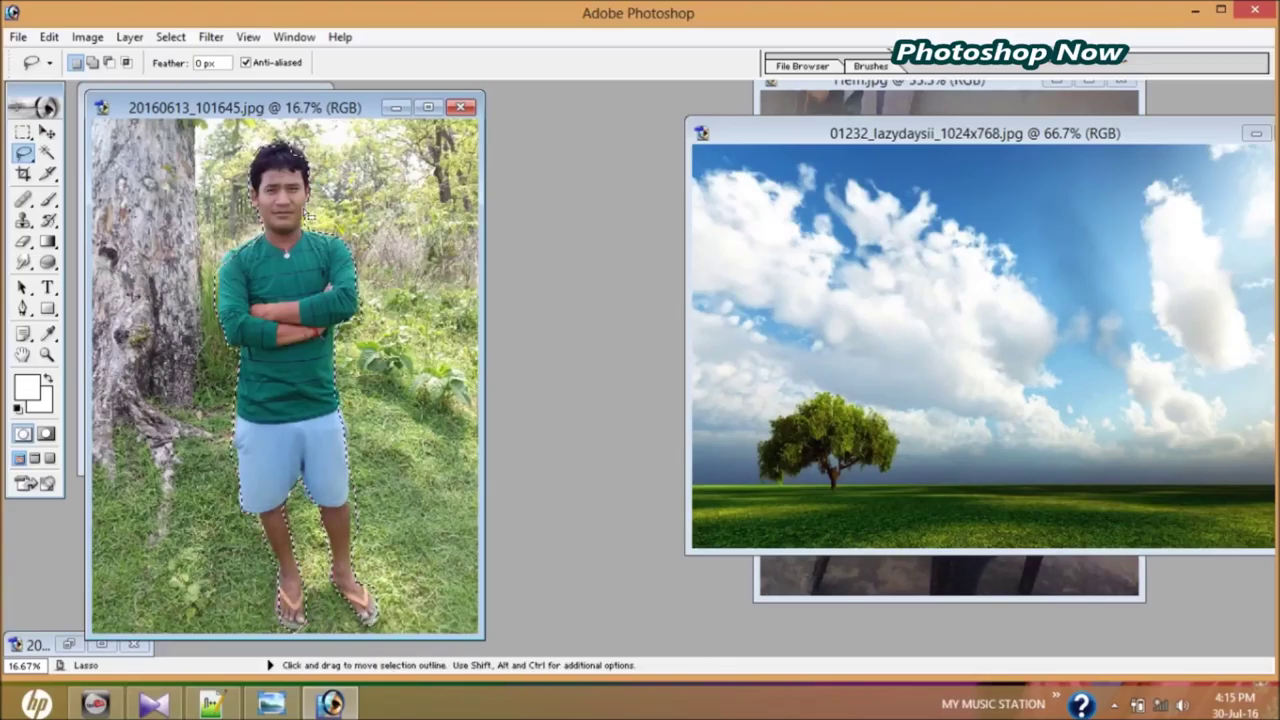
right_click(285, 243)
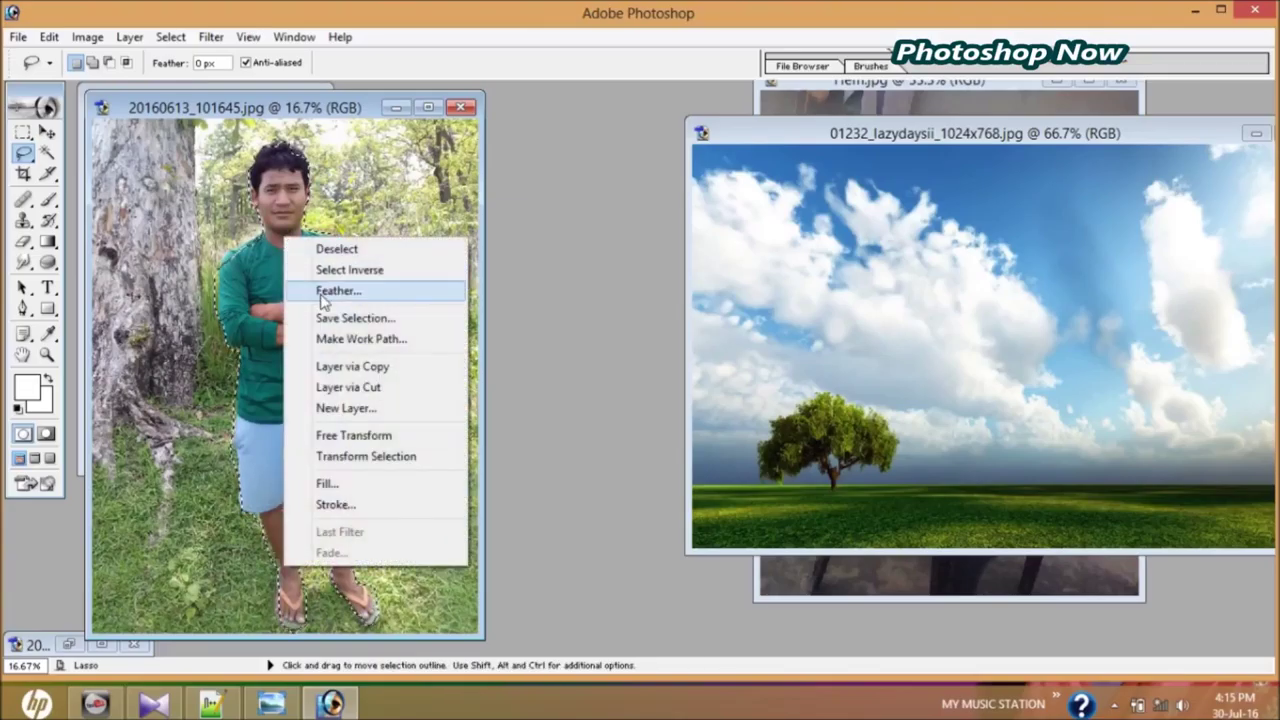
left_click(335, 290)
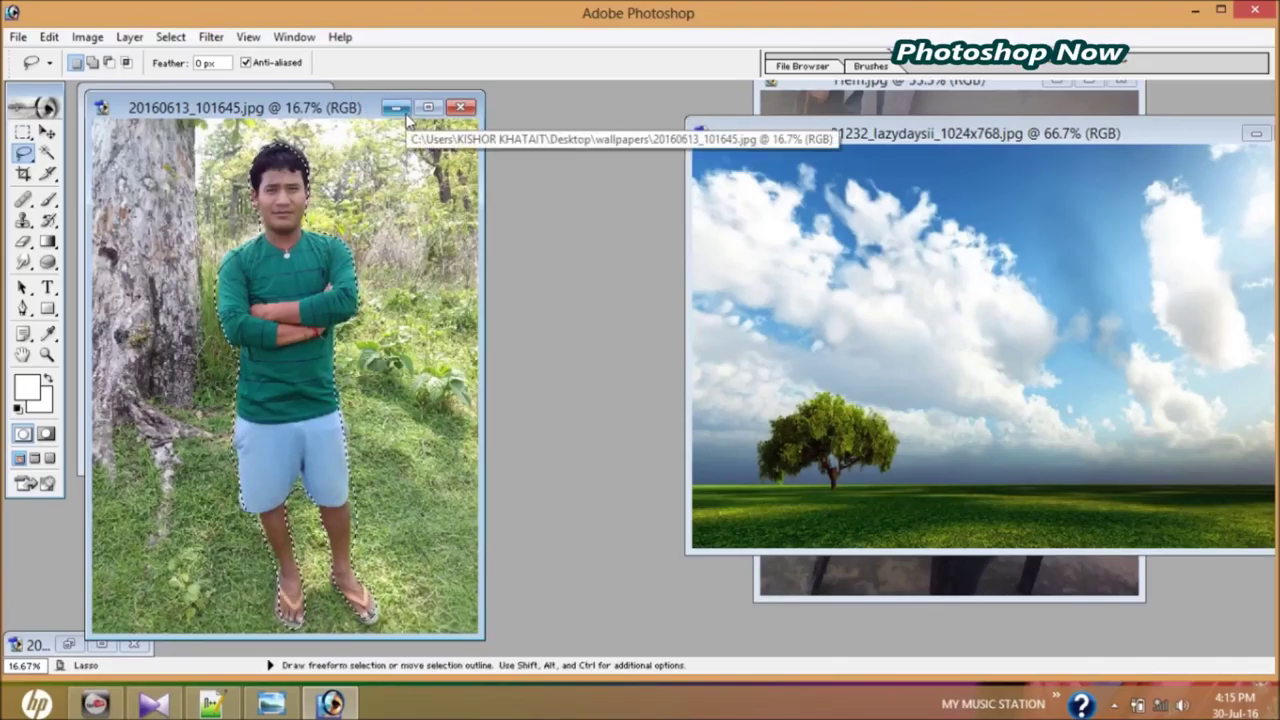
left_click(766, 566)
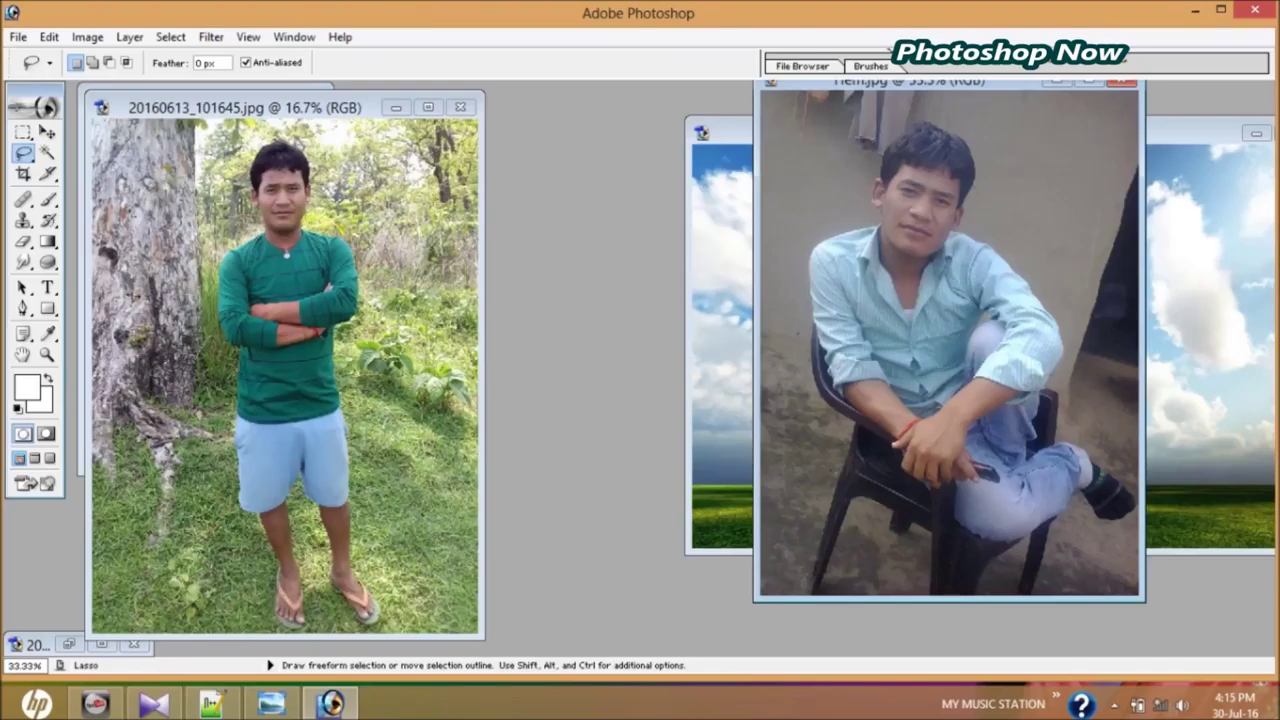
Trace a lasso outline around the seated man and his chair in Hem.jpg.
left_click_drag(830, 84, 455, 90)
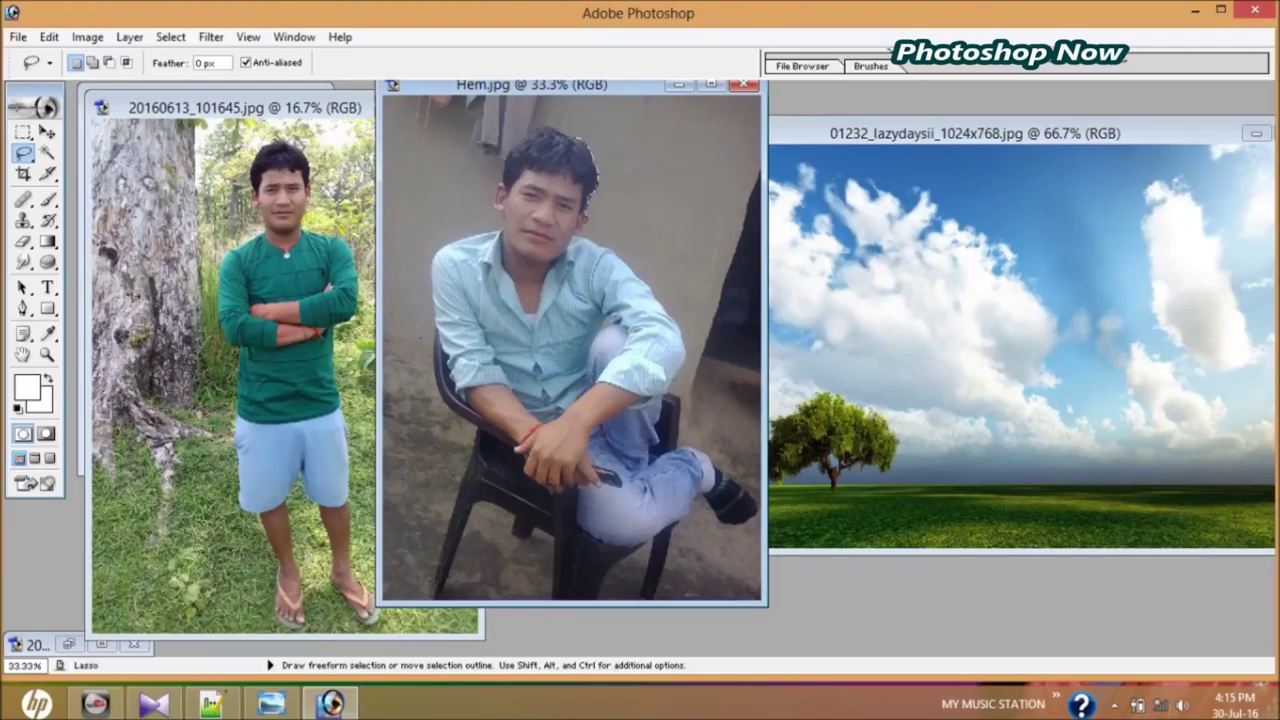
left_click_drag(578, 240, 636, 286)
left_click_drag(638, 286, 681, 326)
left_click_drag(671, 397, 673, 400)
mouse_move(712, 460)
left_mouse_down()
mouse_move(762, 520)
mouse_move(702, 492)
left_mouse_up()
left_click_drag(682, 536, 648, 613)
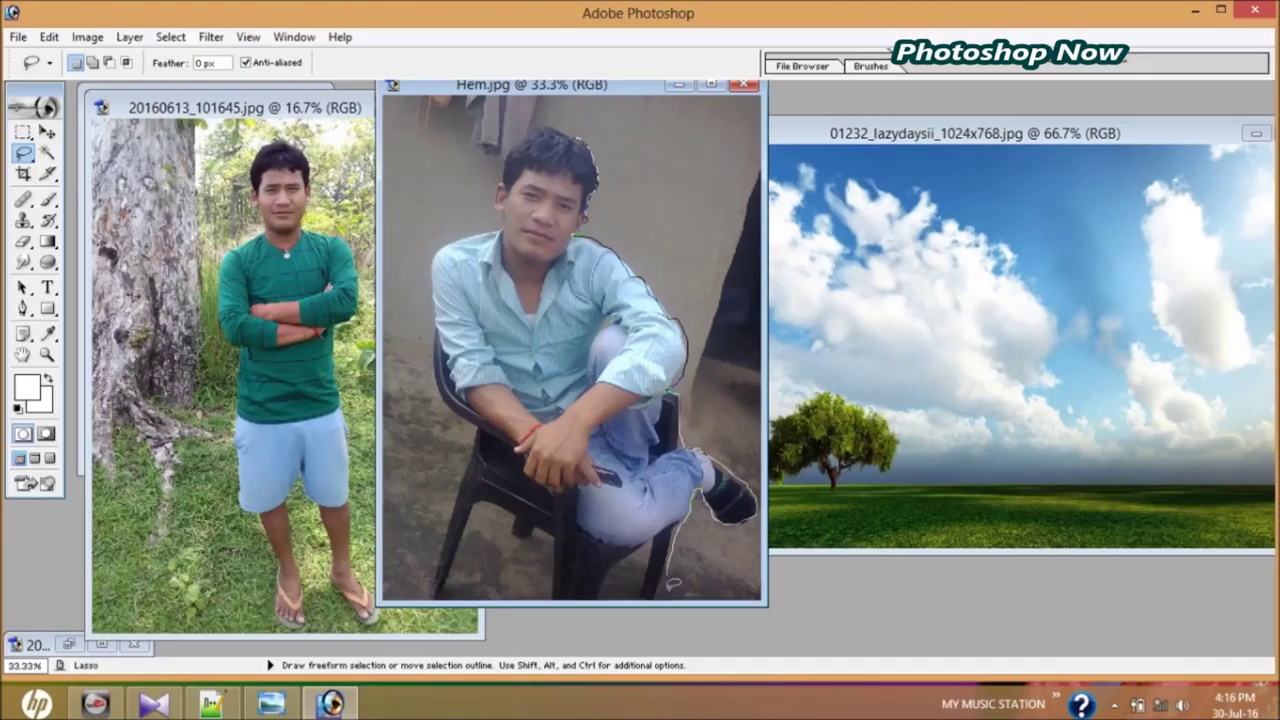
mouse_move(646, 589)
left_mouse_down()
mouse_move(656, 558)
mouse_move(624, 568)
mouse_move(587, 613)
mouse_move(556, 577)
mouse_move(562, 553)
mouse_move(545, 538)
mouse_move(515, 542)
mouse_move(506, 510)
left_mouse_up()
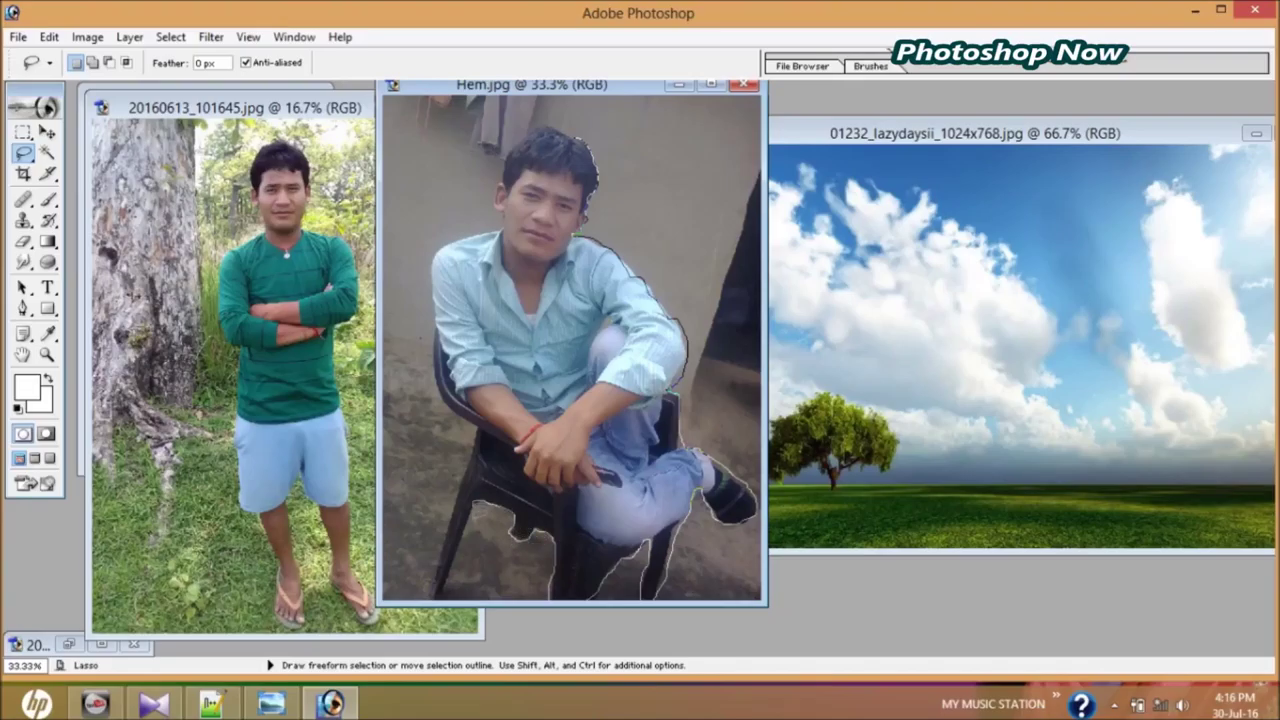
mouse_move(472, 512)
left_mouse_down()
mouse_move(440, 606)
mouse_move(430, 586)
mouse_move(474, 446)
mouse_move(462, 424)
left_mouse_up()
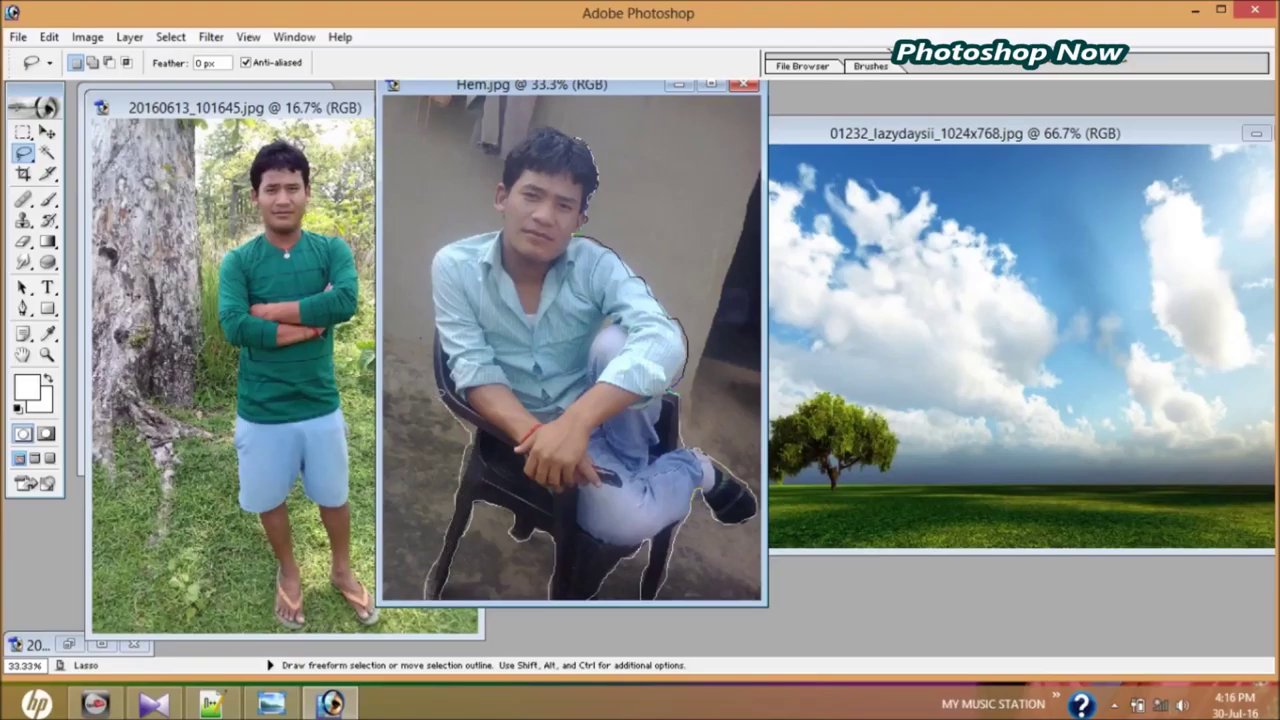
mouse_move(442, 328)
left_mouse_down()
mouse_move(436, 262)
mouse_move(482, 232)
left_mouse_up()
mouse_move(512, 163)
left_mouse_down()
mouse_move(540, 132)
mouse_move(588, 162)
left_mouse_up()
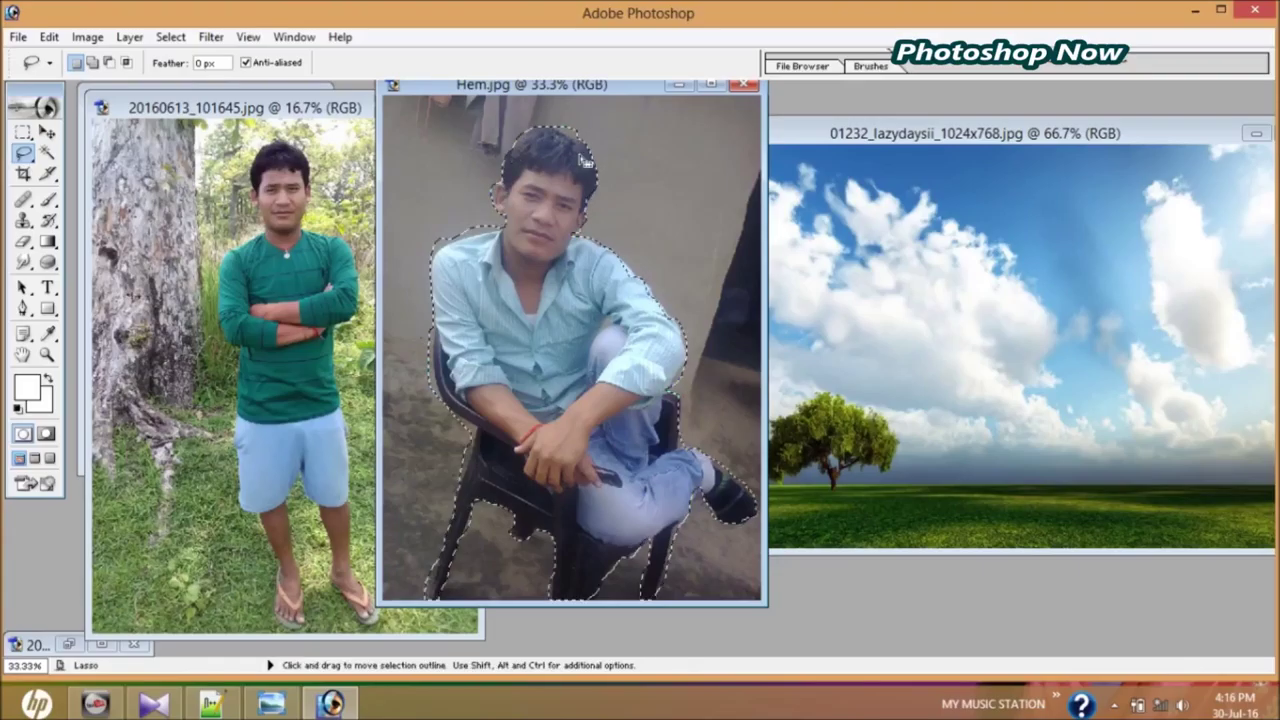
Feather the seated man's selection by 55 pixels and minimize Hem.jpg.
right_click(555, 297)
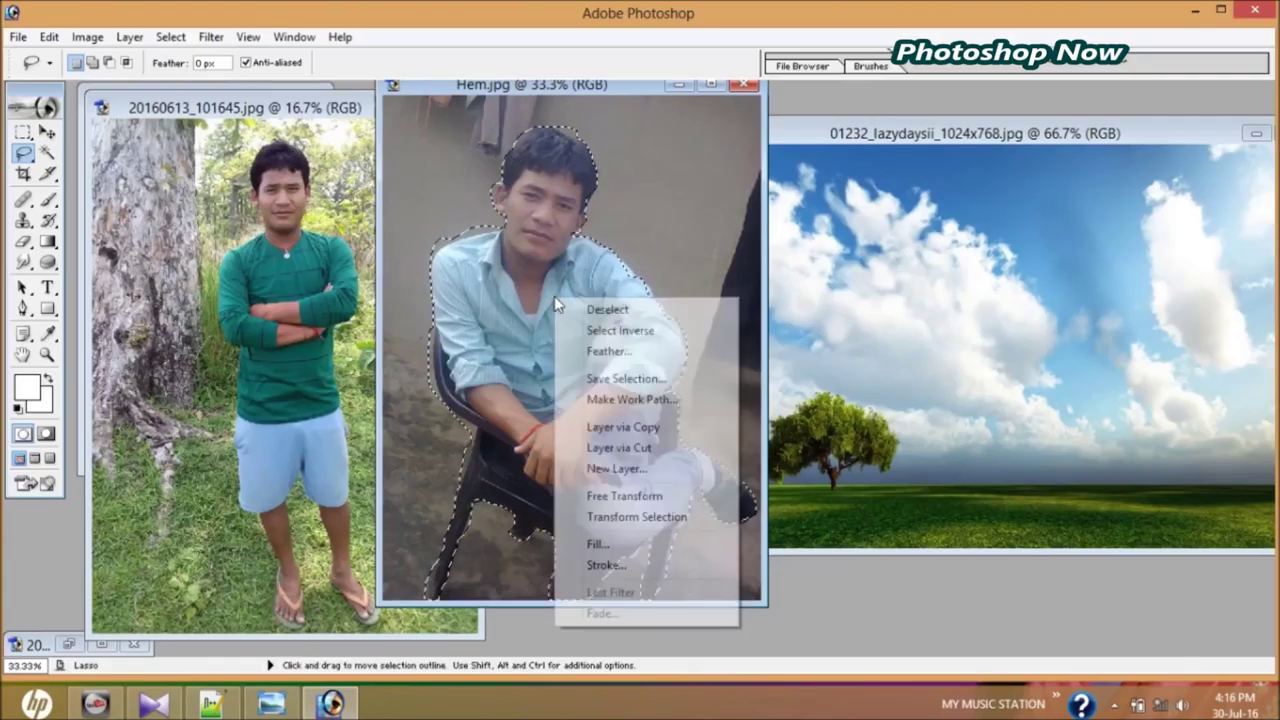
left_click(605, 351)
type("55")
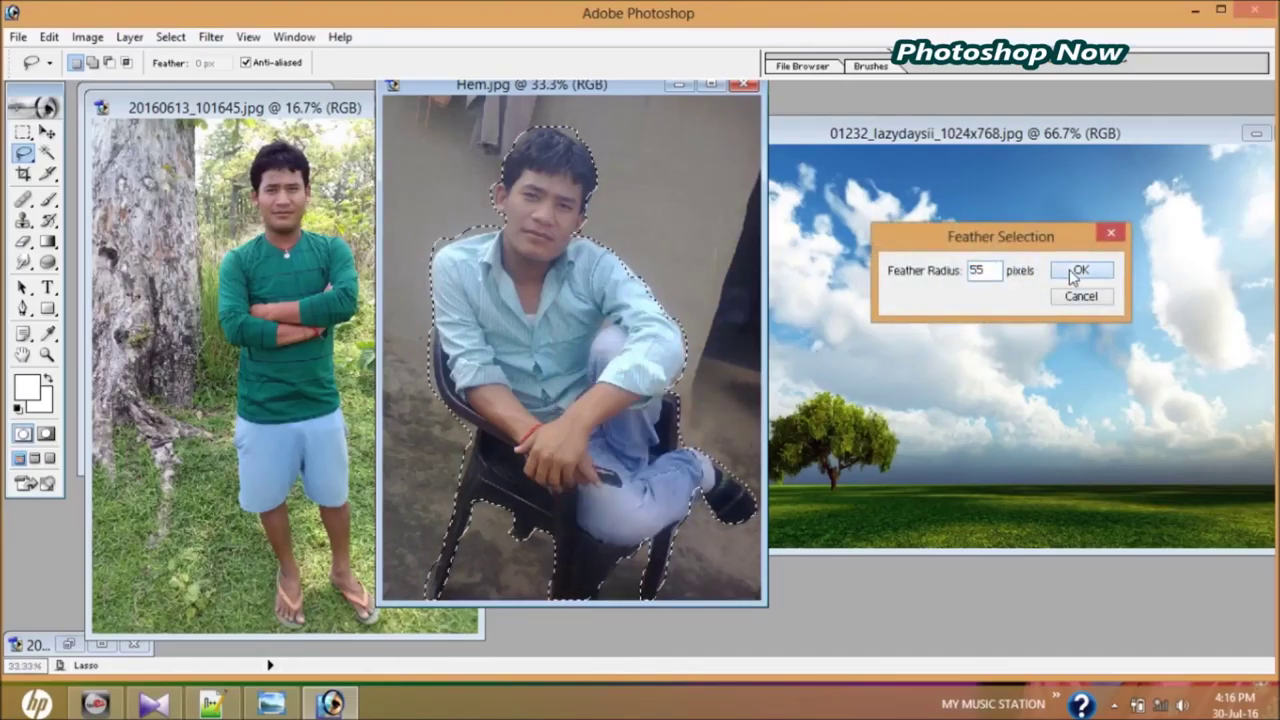
left_click(1069, 269)
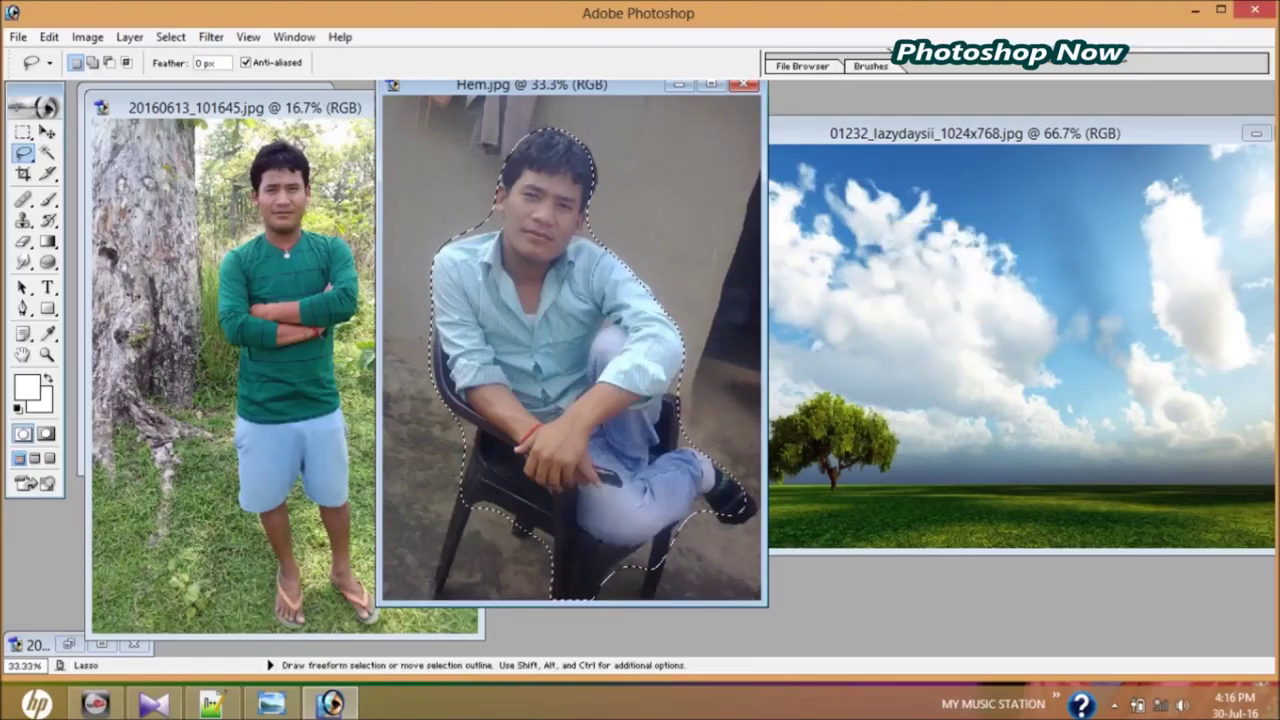
left_click(680, 85)
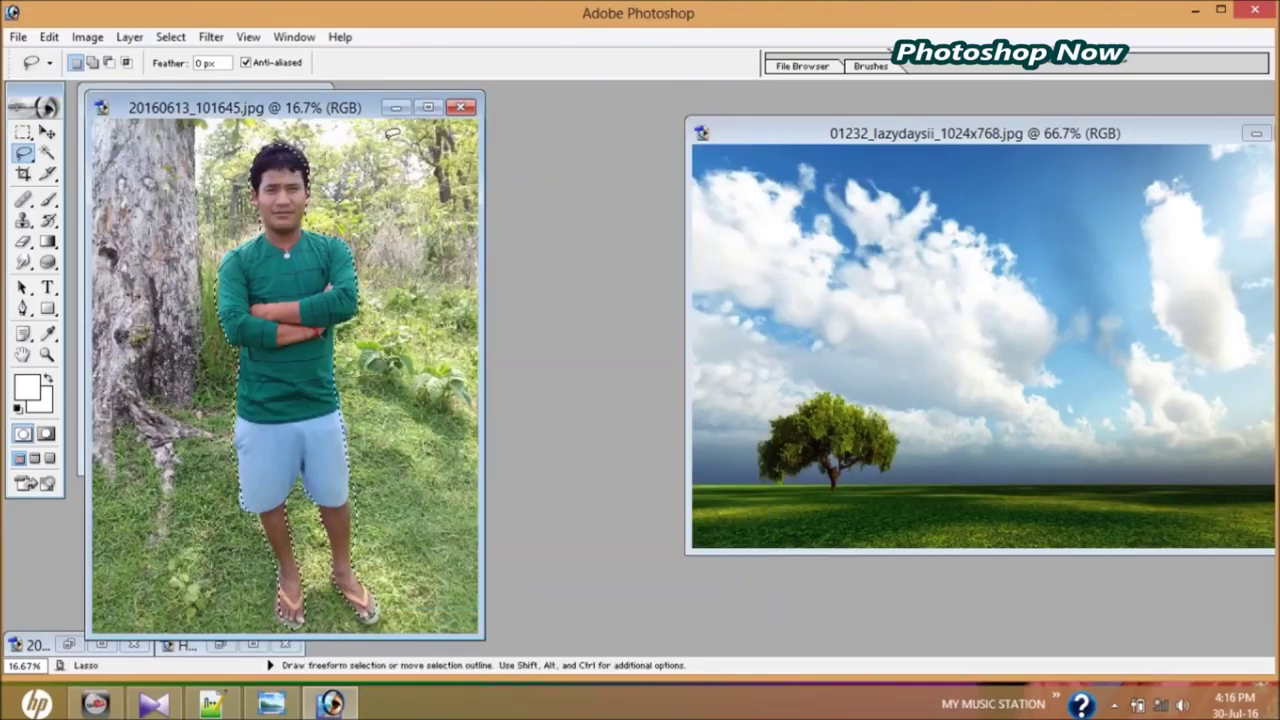
Minimize 20160613_101645.jpg, then maximize and zoom into the 20150416_072728_001 shrine photo.
left_click(396, 108)
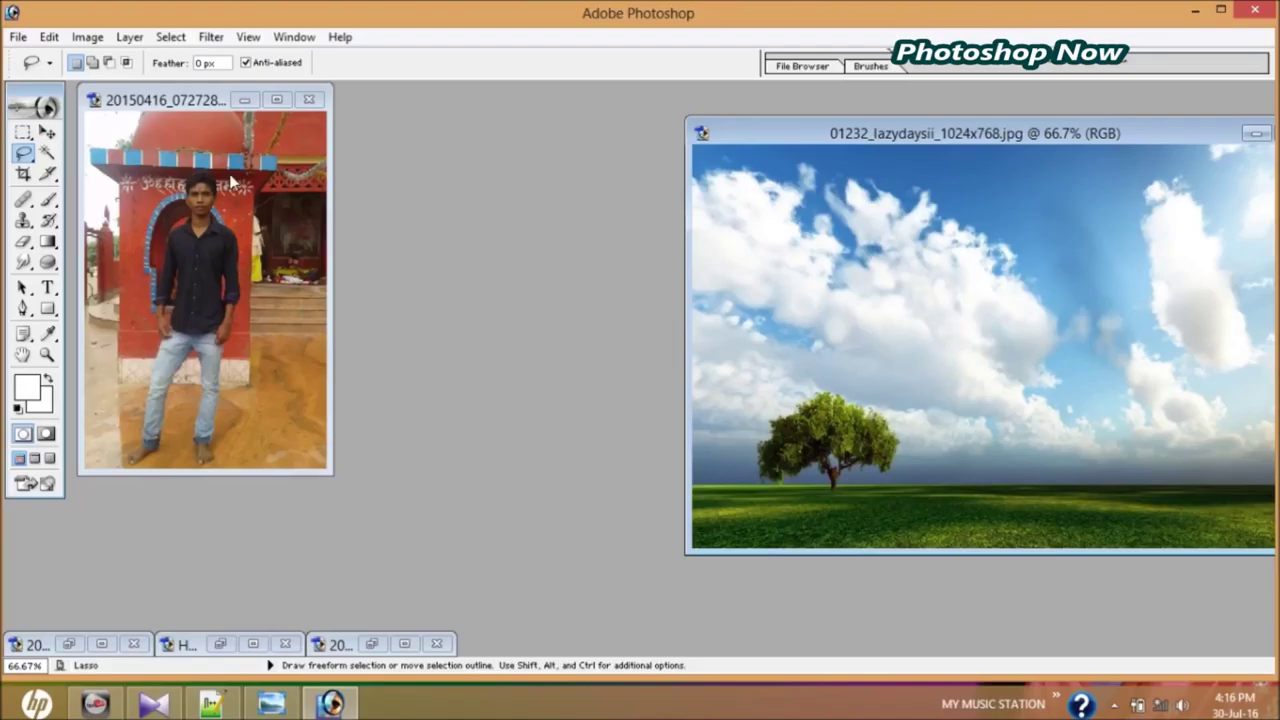
left_click(277, 99)
key("ctrl+plus")
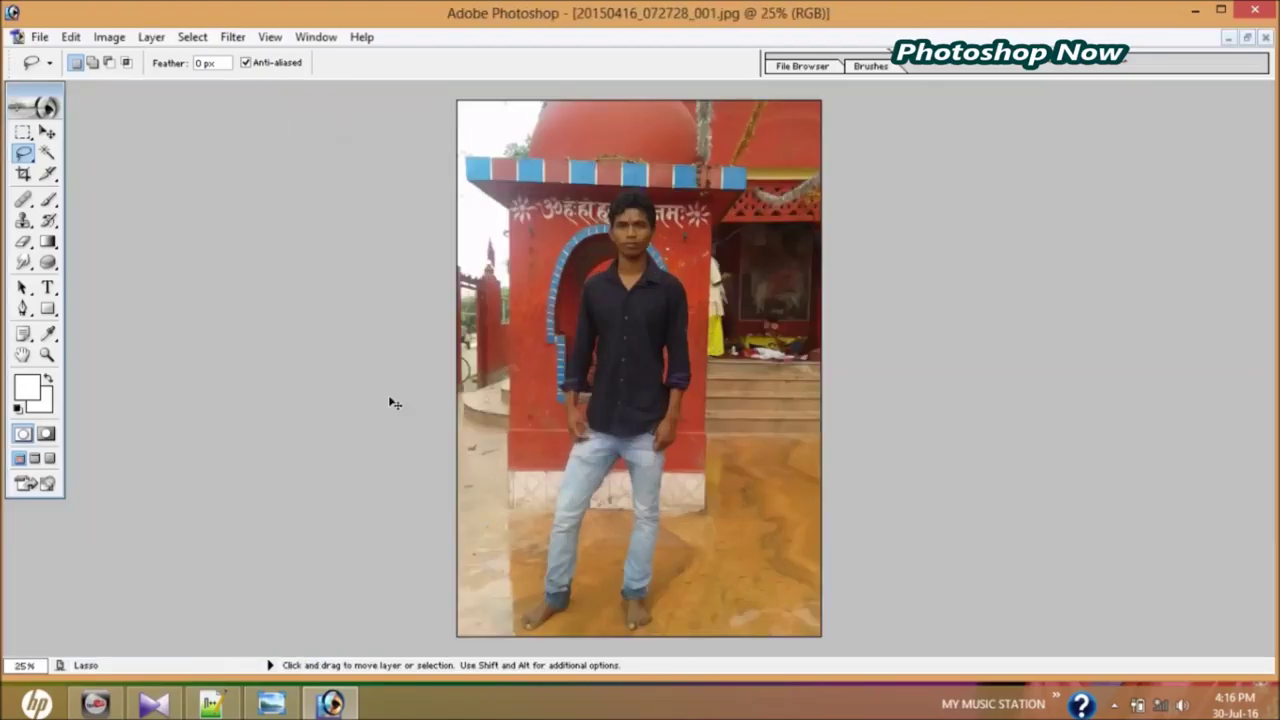
key("ctrl+plus")
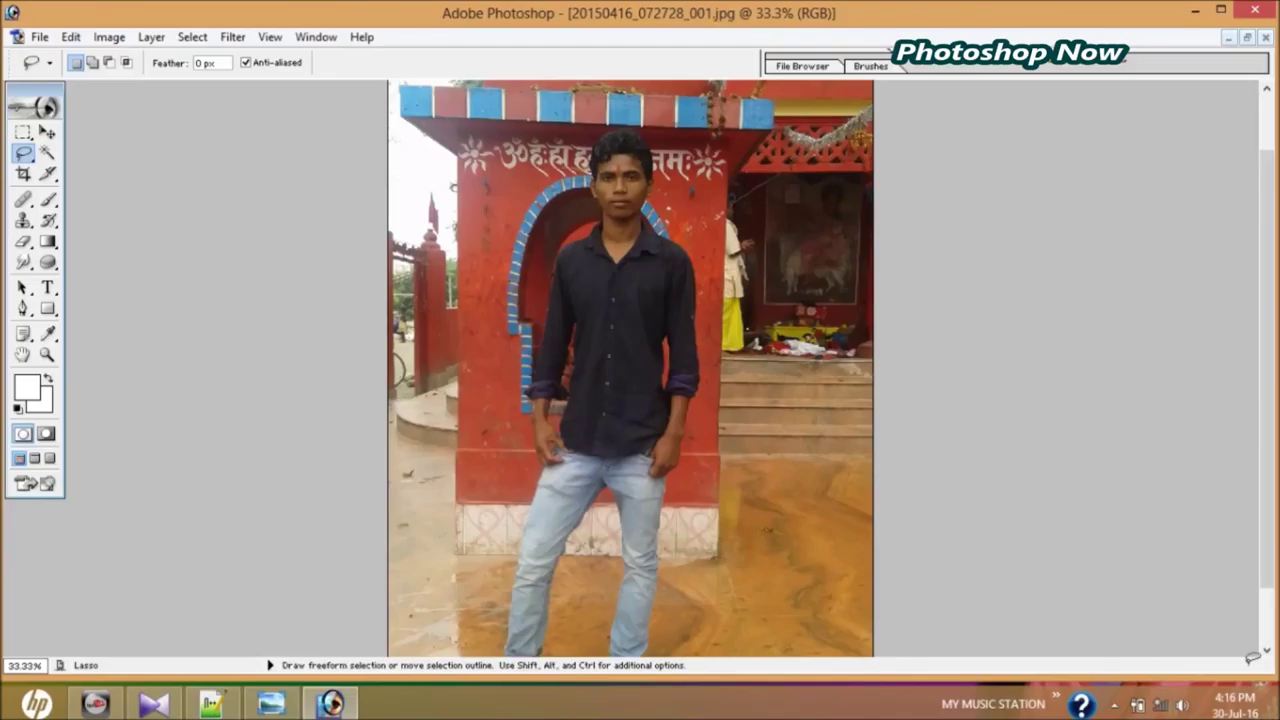
left_click(1266, 650)
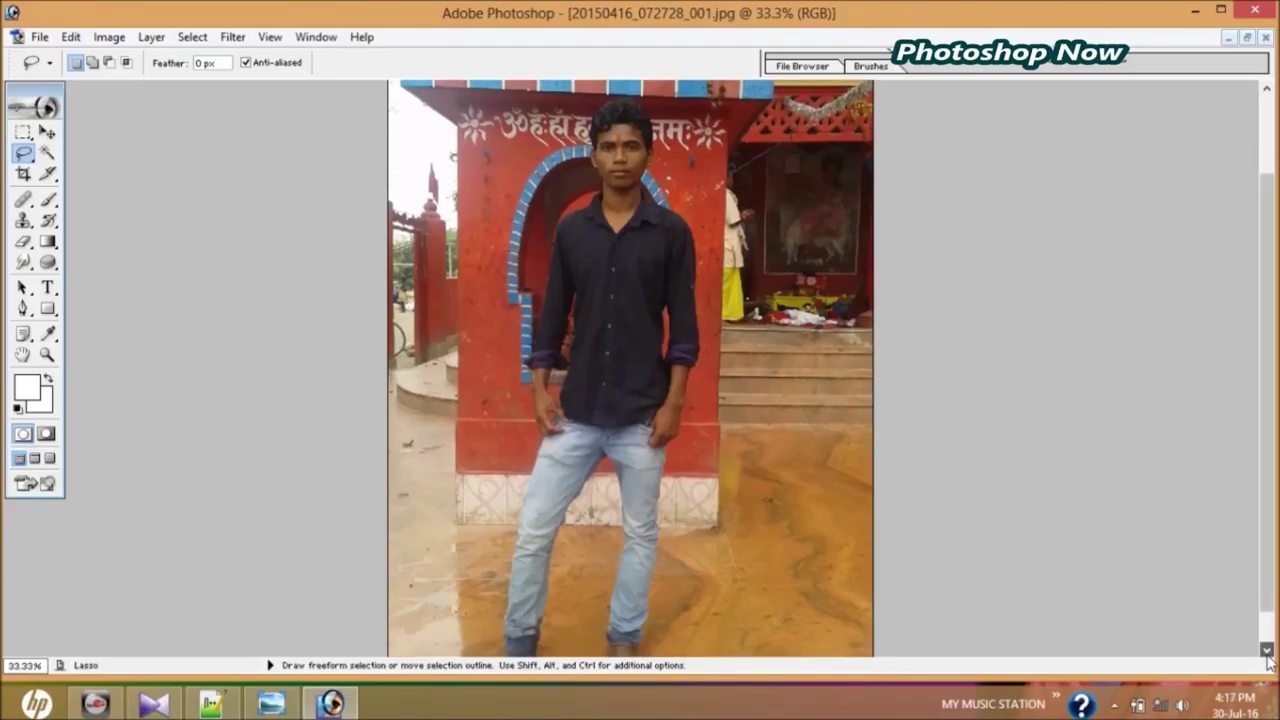
Zoom out, draw a rough lasso around the shrine man, then deselect it.
left_click(1266, 650)
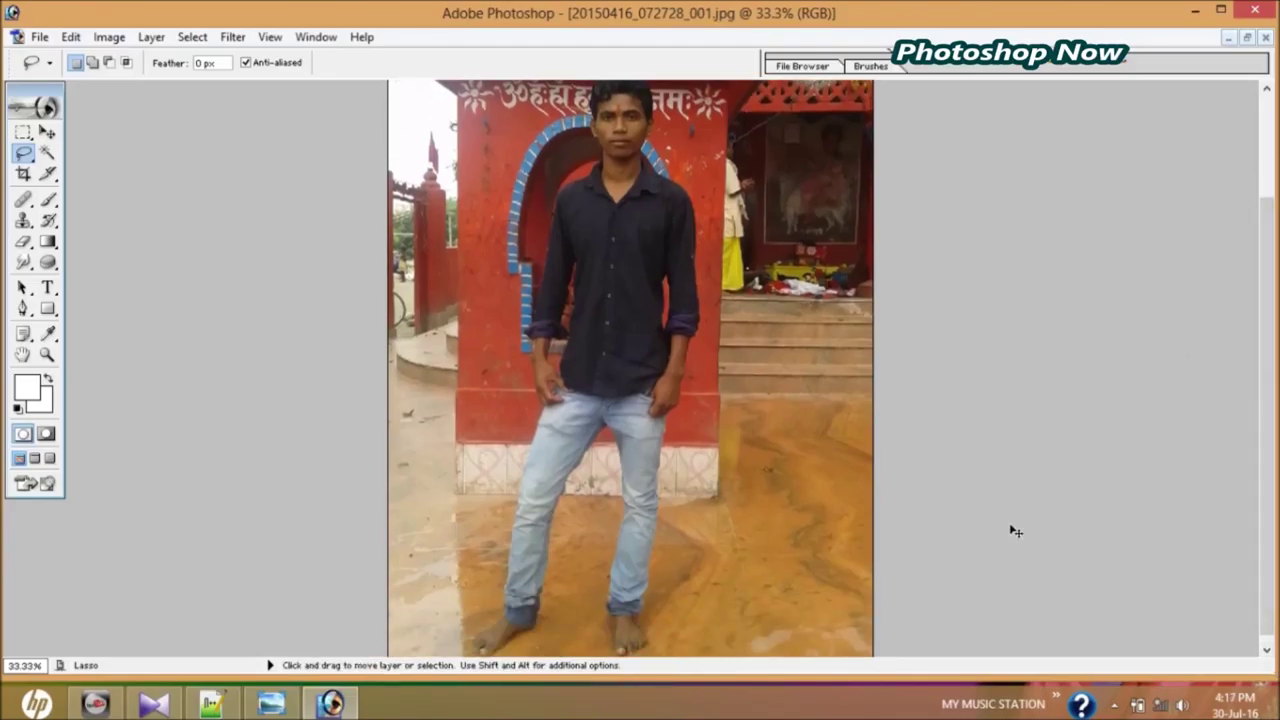
key("ctrl+minus")
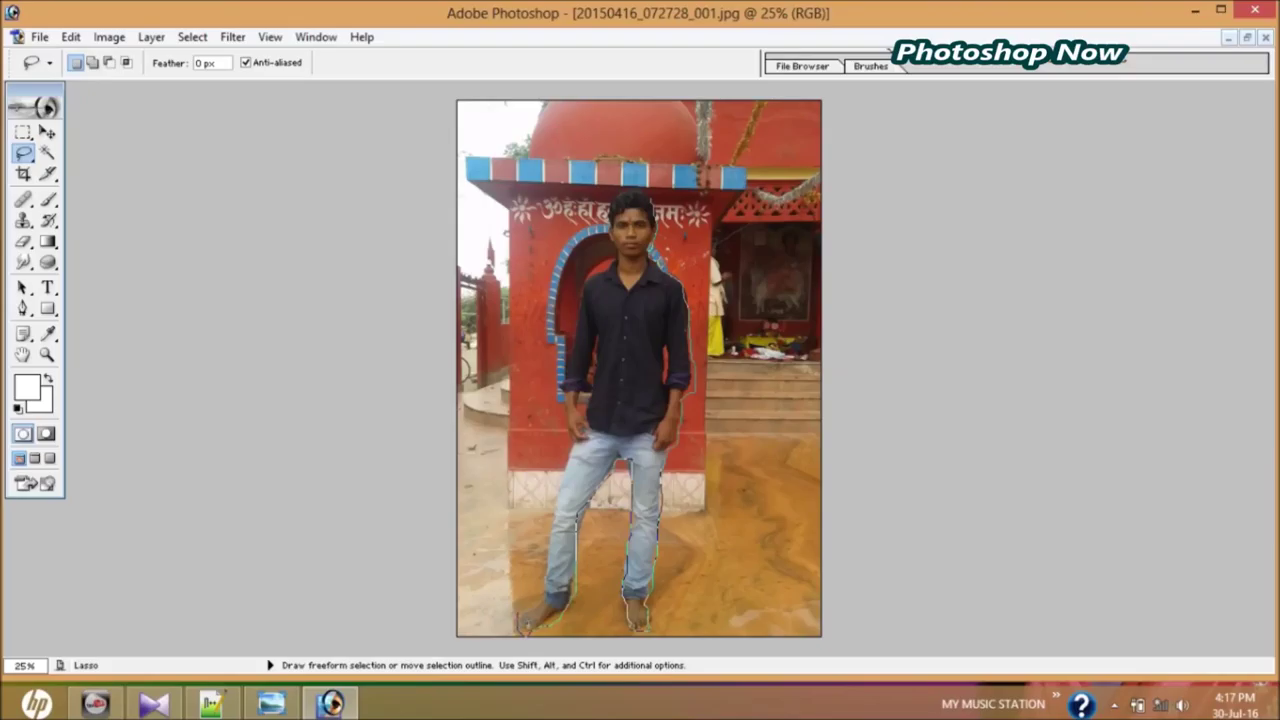
left_click_drag(522, 627, 520, 628)
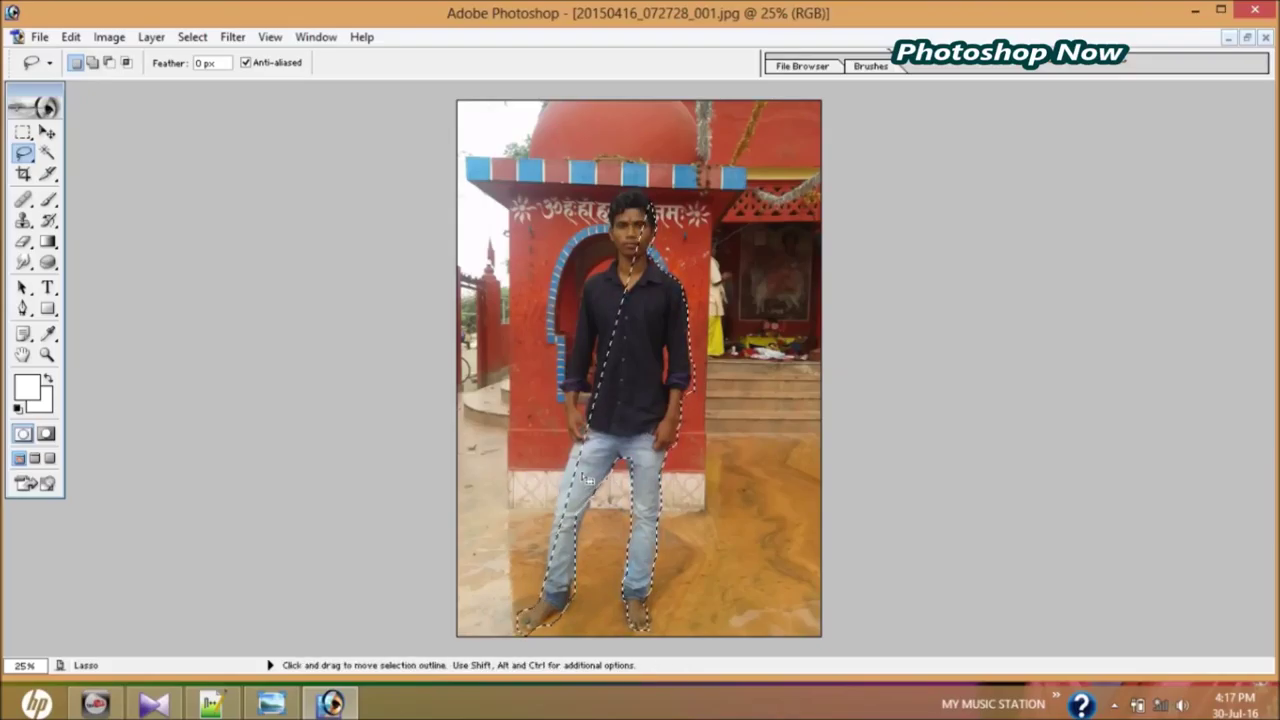
key("ctrl+d")
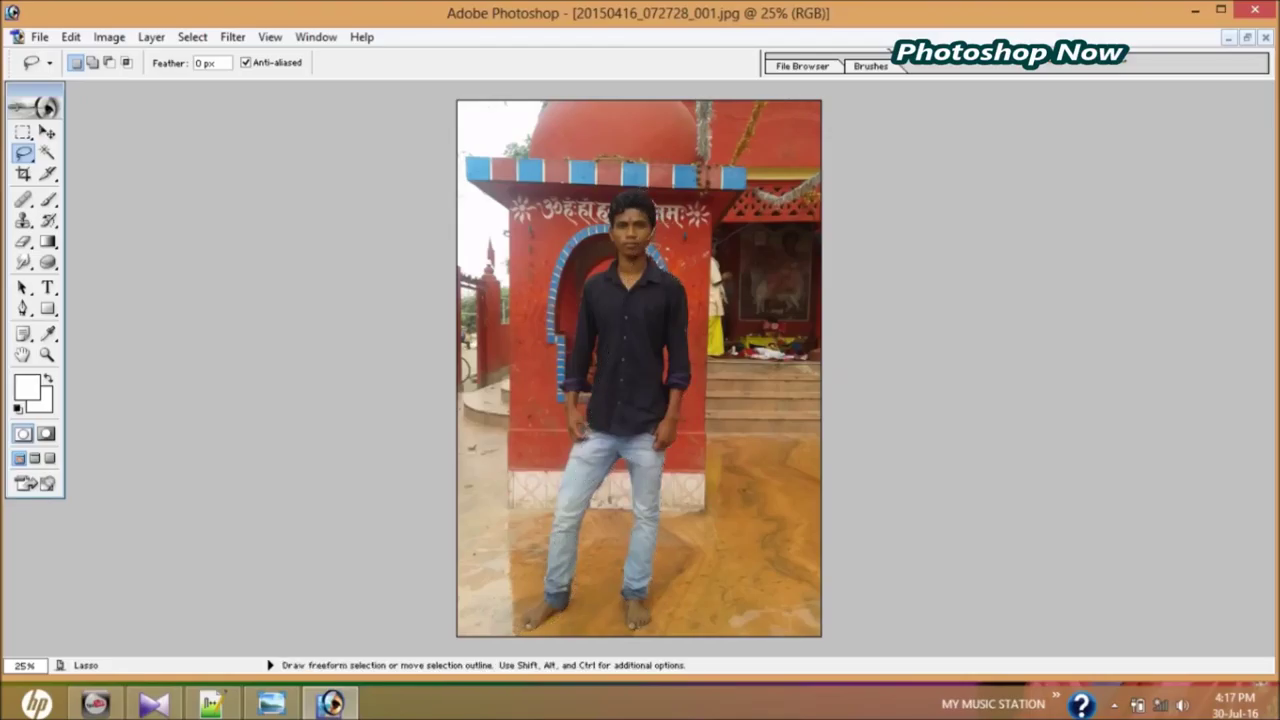
Redraw the lasso outline around the man from his shirt, legs and arm to his head.
left_click_drag(686, 284, 671, 512)
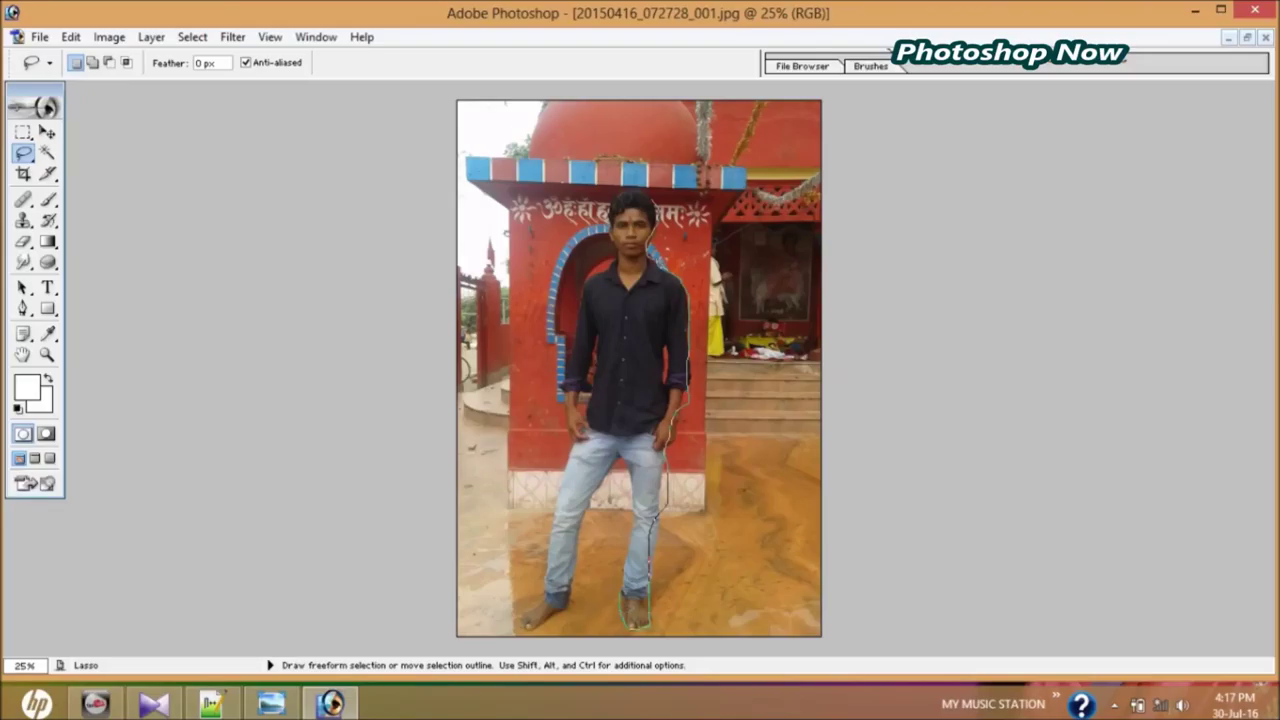
left_click_drag(616, 484, 600, 500)
left_click_drag(565, 615, 524, 645)
left_click_drag(552, 558, 578, 446)
mouse_move(575, 372)
left_mouse_down()
mouse_move(592, 270)
mouse_move(608, 274)
mouse_move(617, 257)
left_mouse_up()
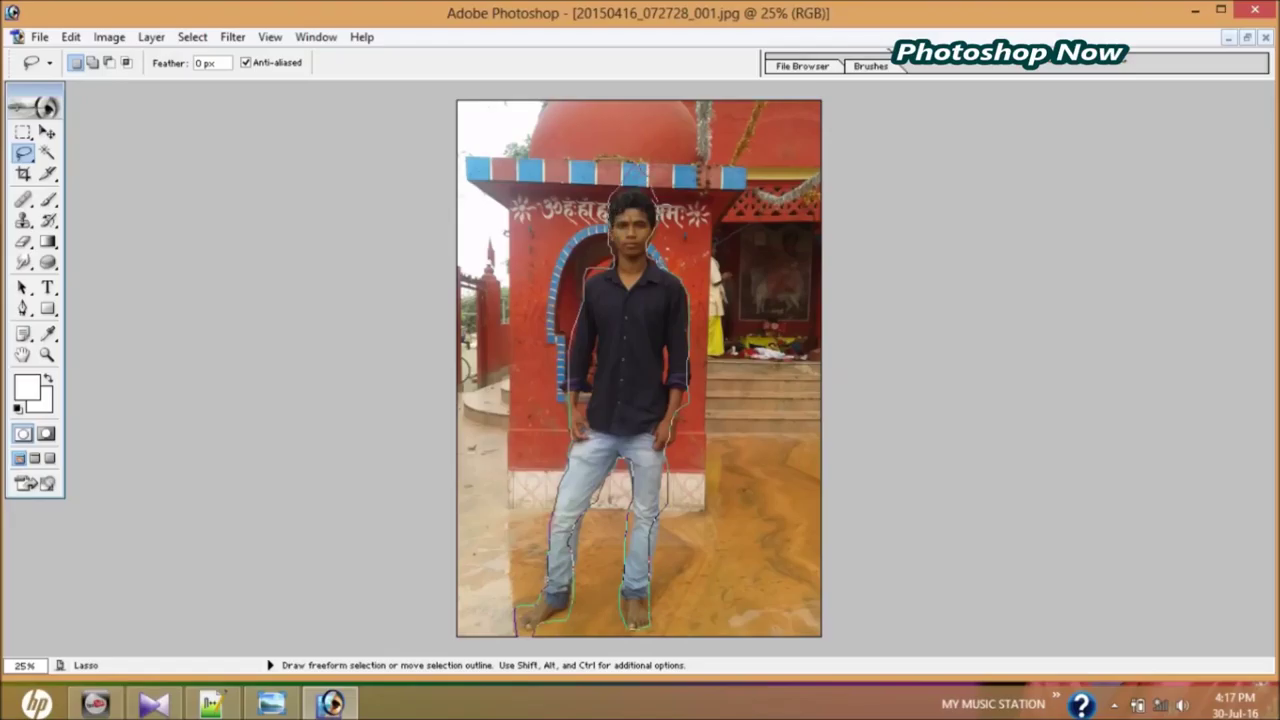
left_click_drag(658, 192, 652, 212)
Feather the shrine man's selection by 50 pixels.
right_click(630, 355)
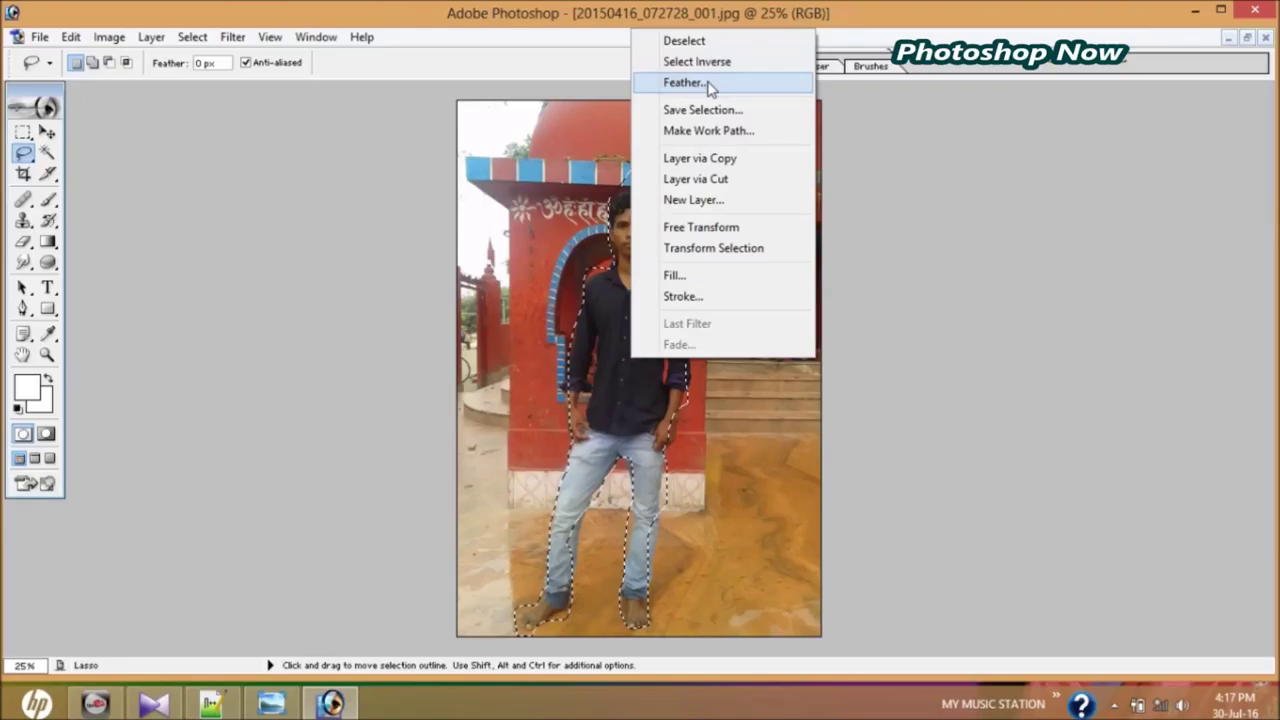
left_click(706, 82)
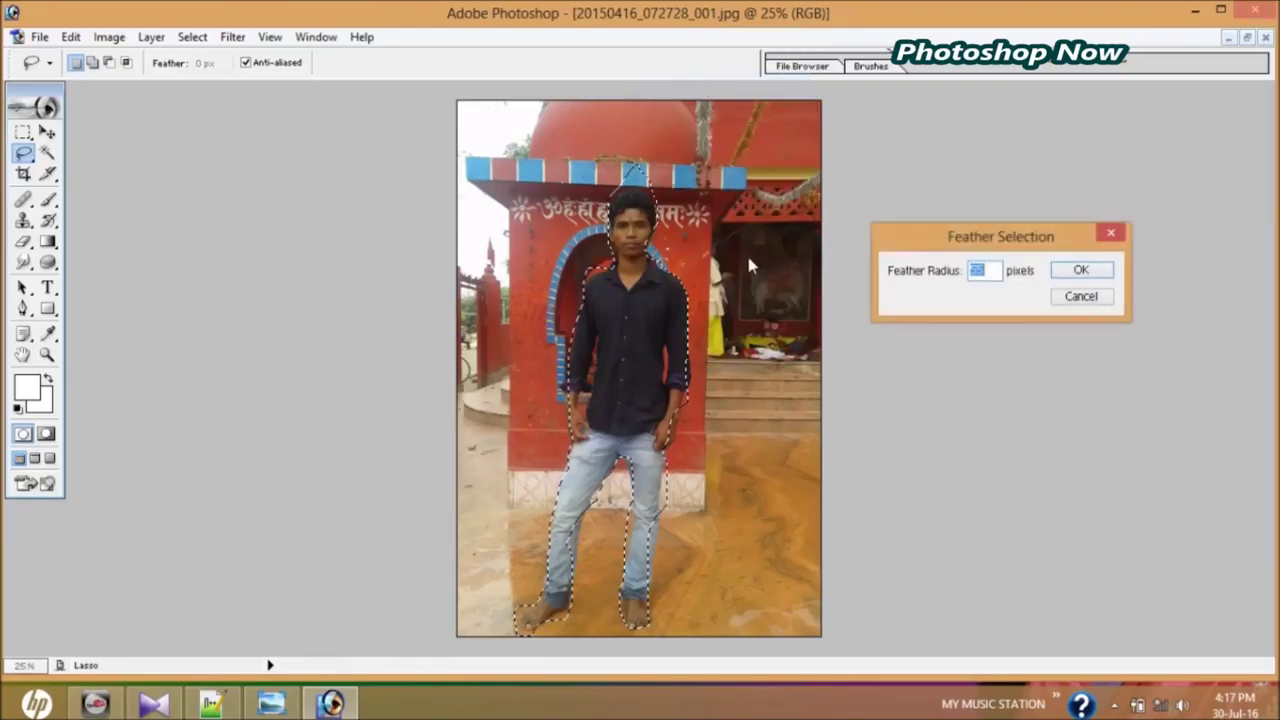
type("50")
left_click(1090, 276)
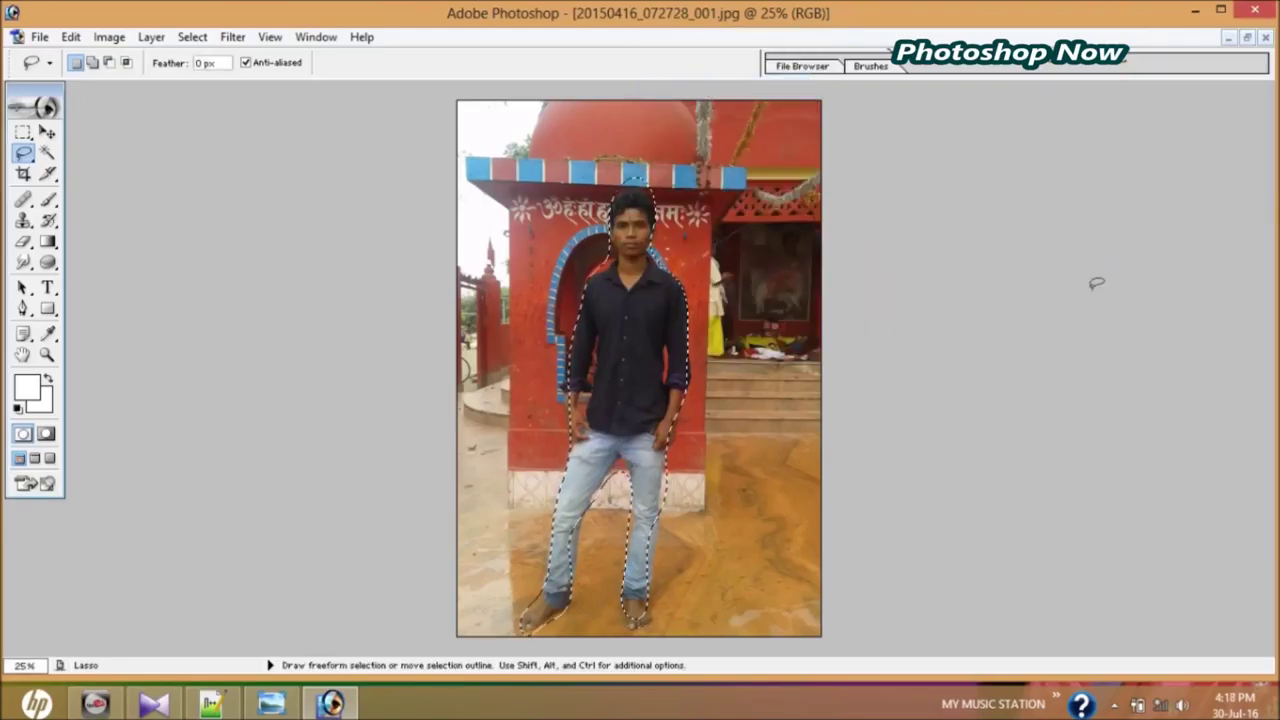
Restore the shrine photo to a small floating window beside the sky landscape.
key("super+c")
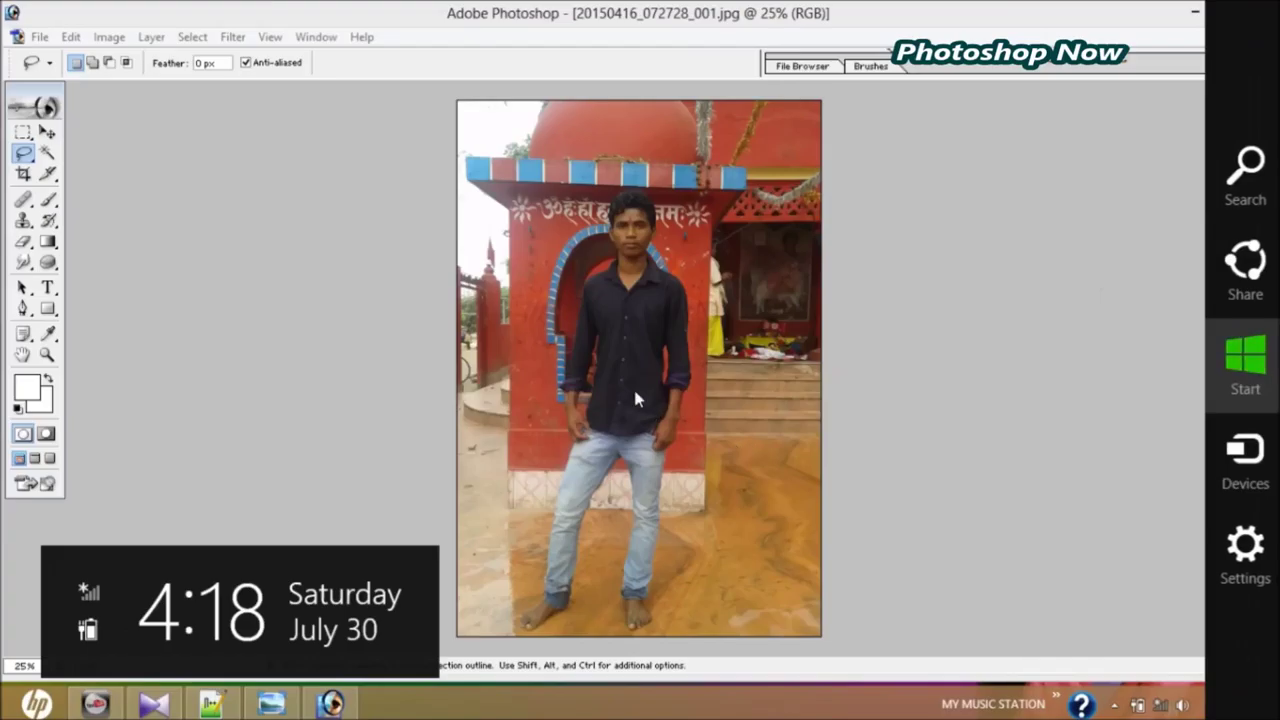
key("Escape")
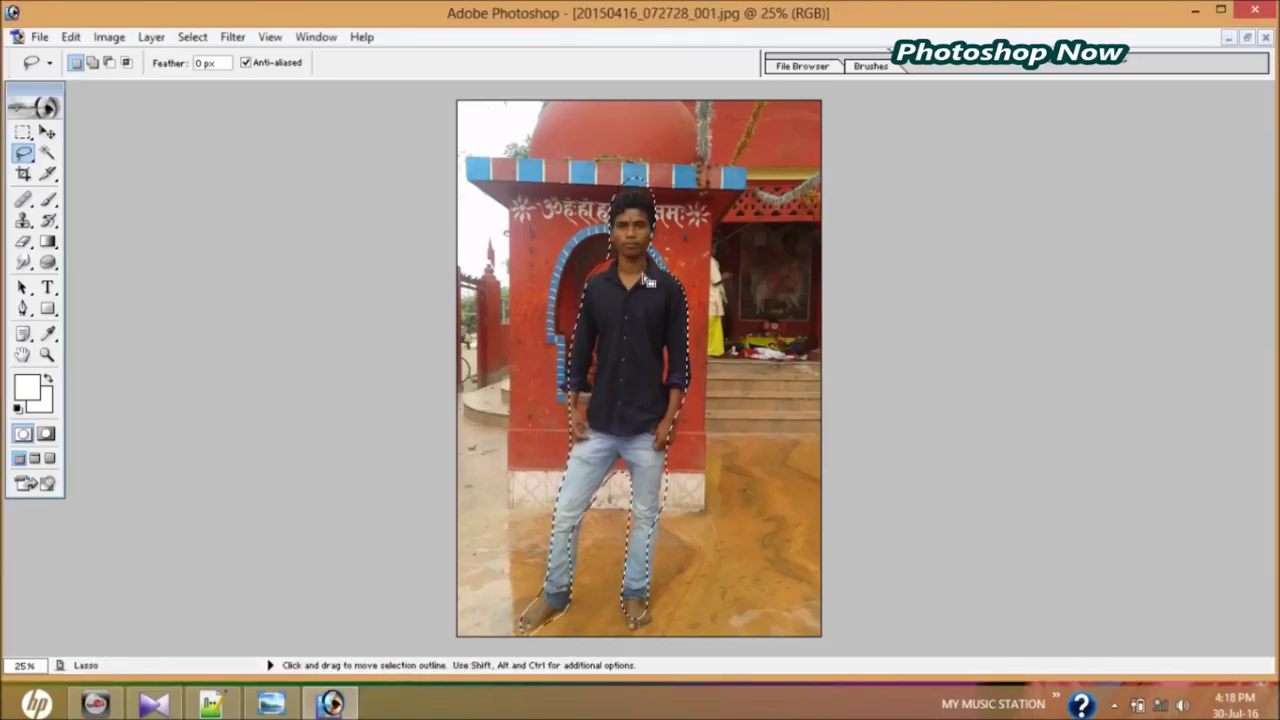
left_click(1248, 37)
key("super+c")
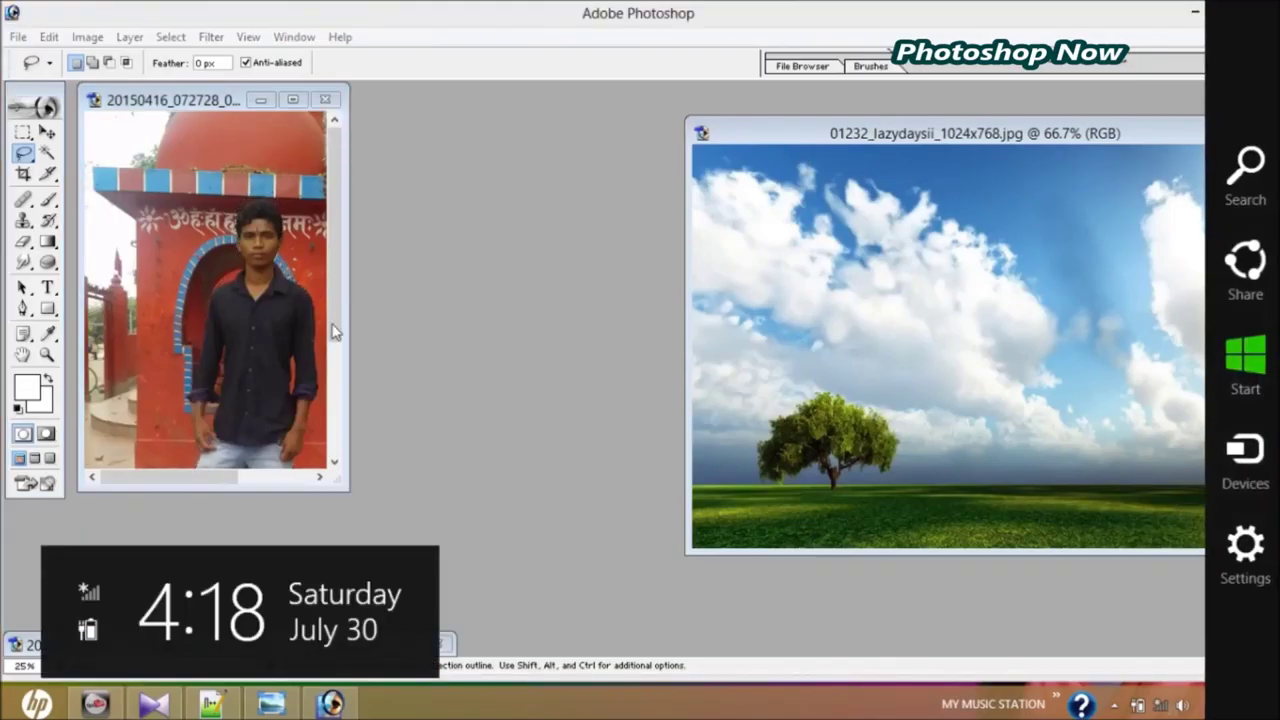
key("Escape")
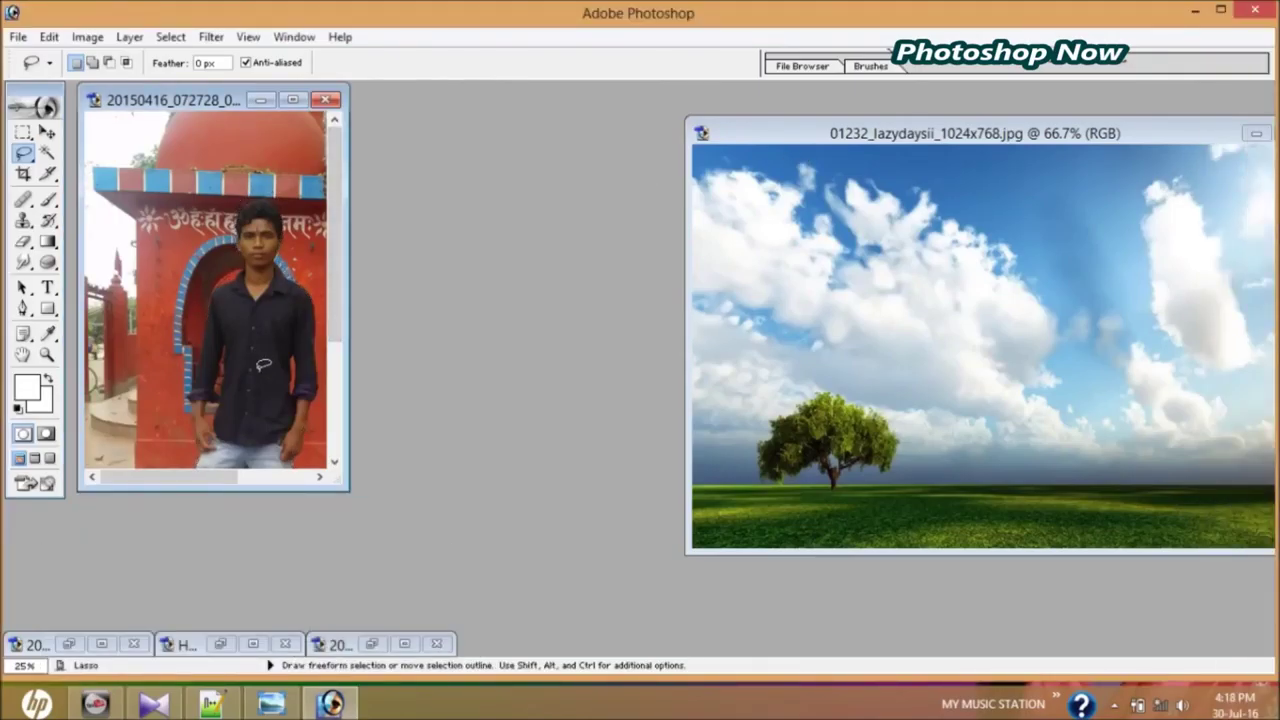
left_click(292, 99)
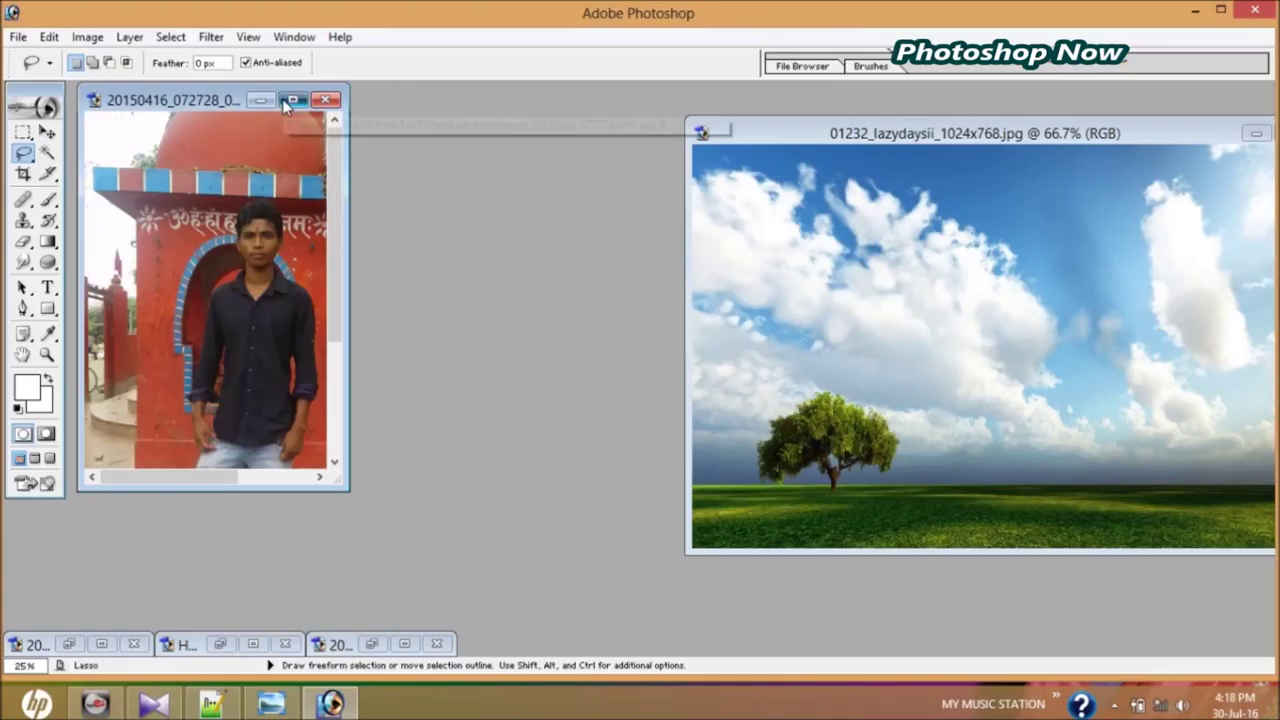
left_click_drag(549, 370, 560, 372)
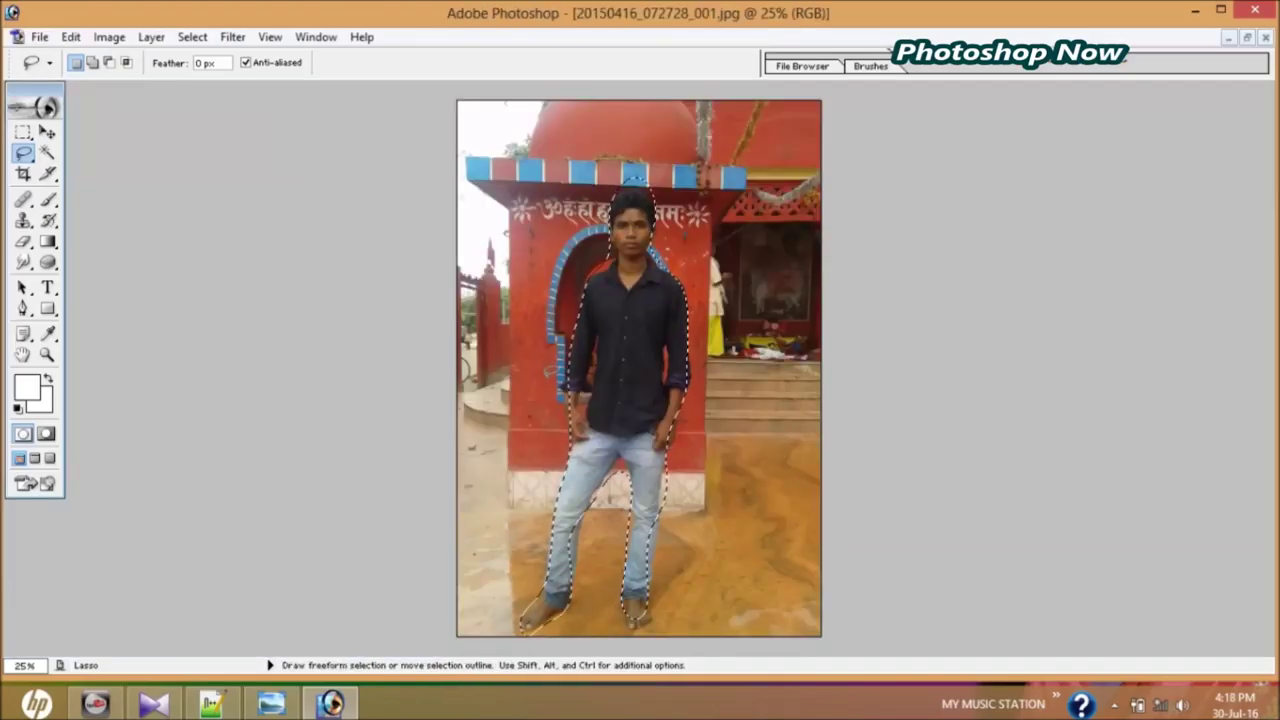
left_click(1247, 36)
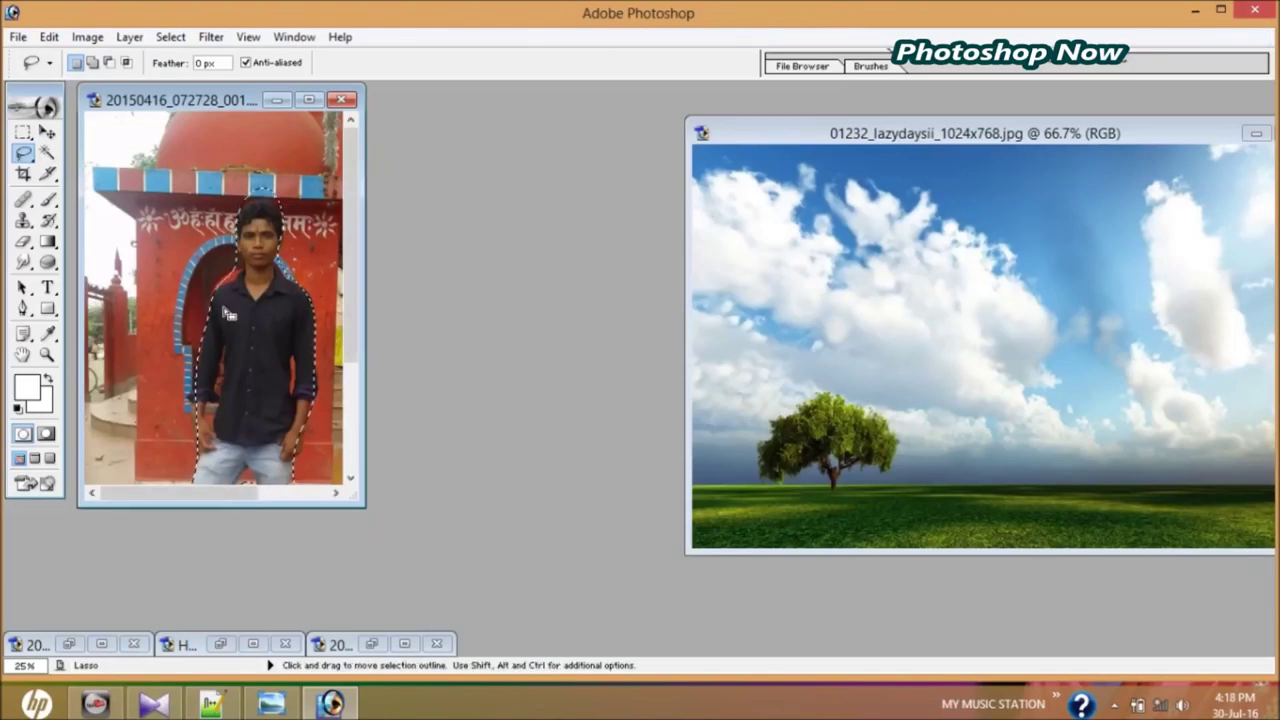
left_click(48, 134)
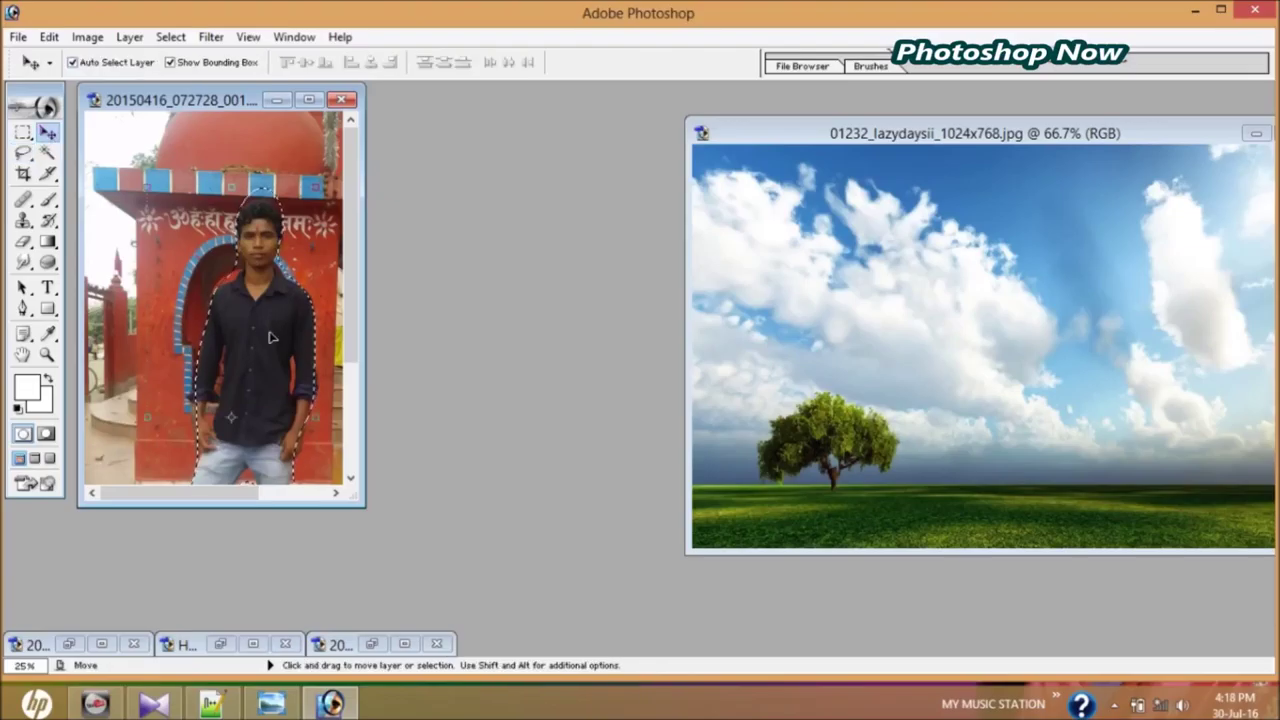
Bring the selected black-shirt man into the landscape and begin resizing his layer.
left_click_drag(250, 310, 813, 360)
left_click_drag(856, 262, 846, 253)
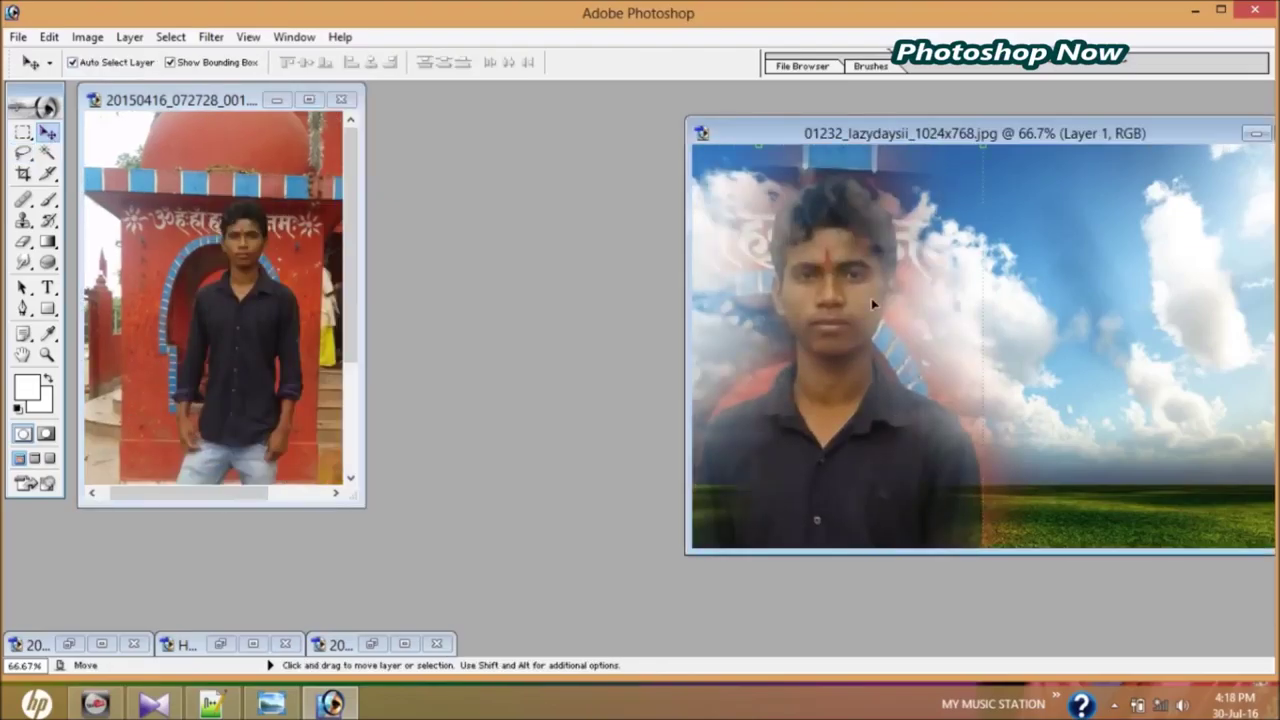
mouse_move(782, 236)
left_mouse_down()
mouse_move(823, 255)
mouse_move(843, 305)
left_mouse_up()
mouse_move(813, 265)
left_mouse_down()
mouse_move(831, 230)
mouse_move(834, 246)
mouse_move(835, 191)
mouse_move(835, 316)
left_mouse_up()
left_click_drag(1057, 385, 830, 381)
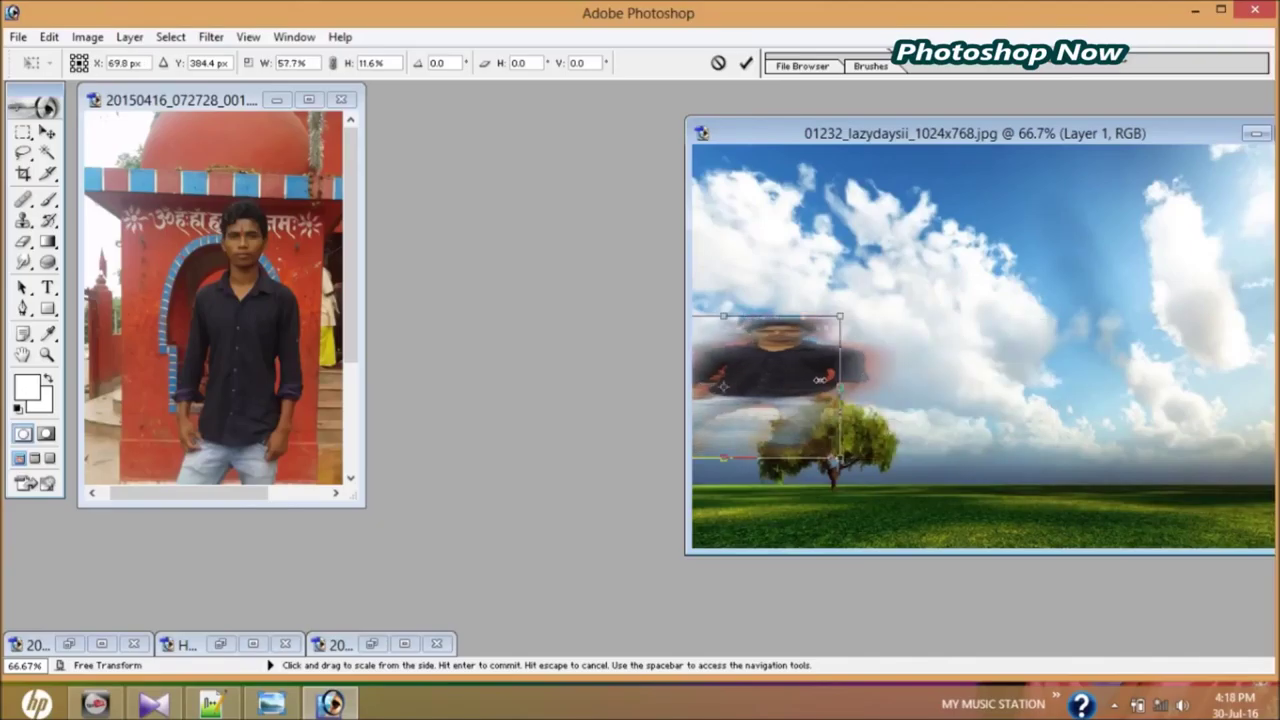
left_click_drag(840, 316, 826, 225)
Scale the man full-length beside the tree and apply the transform.
mouse_move(845, 380)
left_mouse_down()
mouse_move(825, 372)
mouse_move(886, 399)
left_mouse_up()
left_click_drag(768, 364, 796, 356)
left_click_drag(725, 376, 1057, 398)
mouse_move(975, 361)
left_mouse_down()
mouse_move(827, 429)
mouse_move(775, 424)
mouse_move(771, 443)
left_mouse_up()
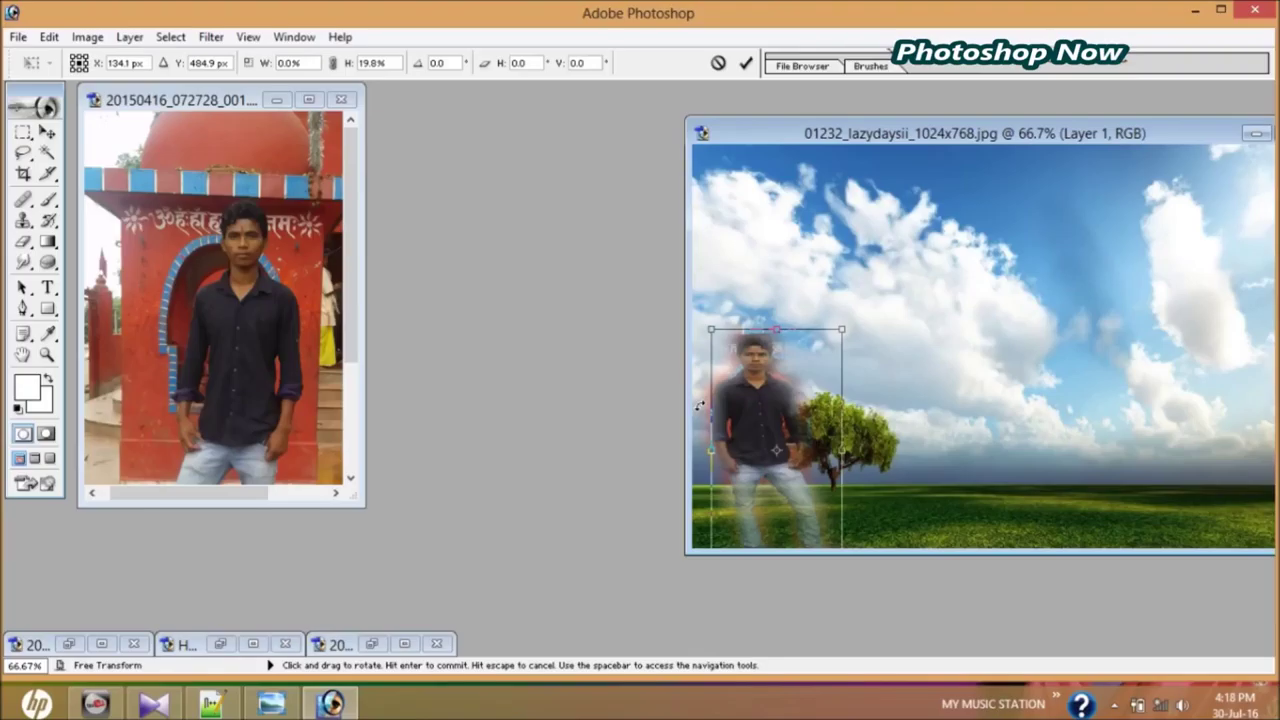
left_click_drag(700, 405, 706, 386)
left_click_drag(787, 331, 795, 263)
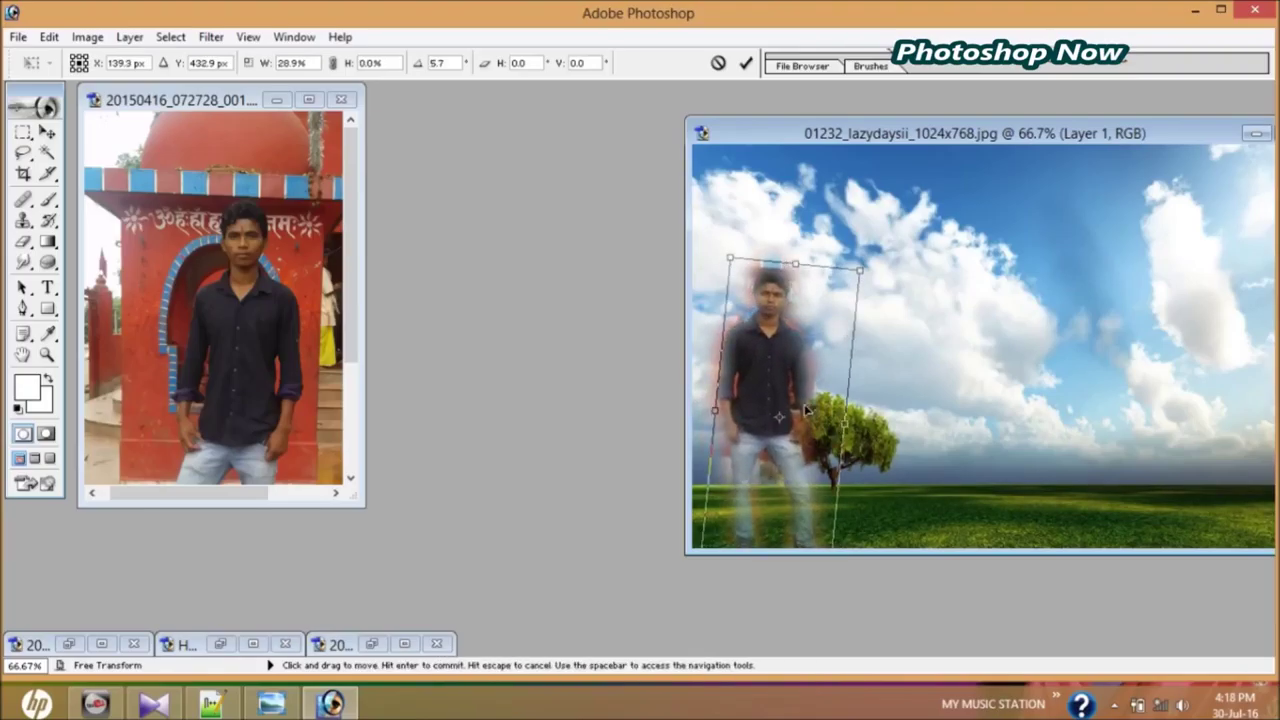
key("Return")
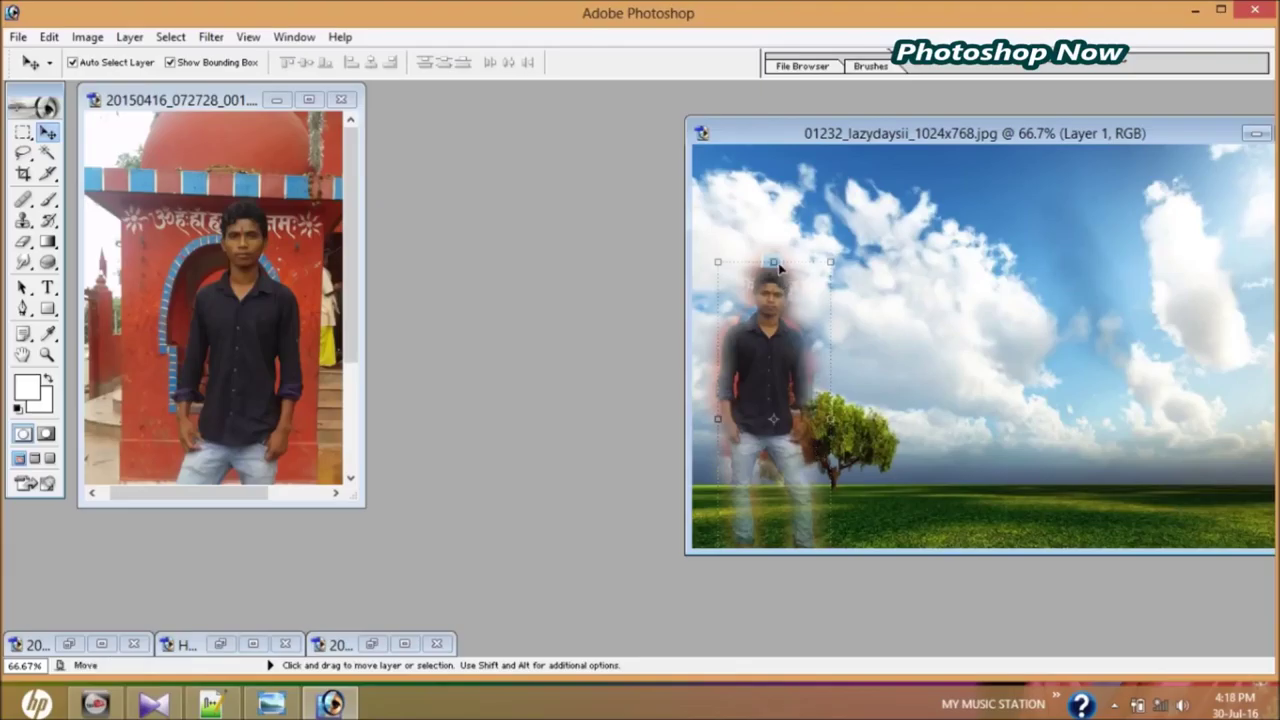
Stretch the man taller and slightly wider, apply it, and list the layers under him.
left_click_drag(775, 263, 776, 205)
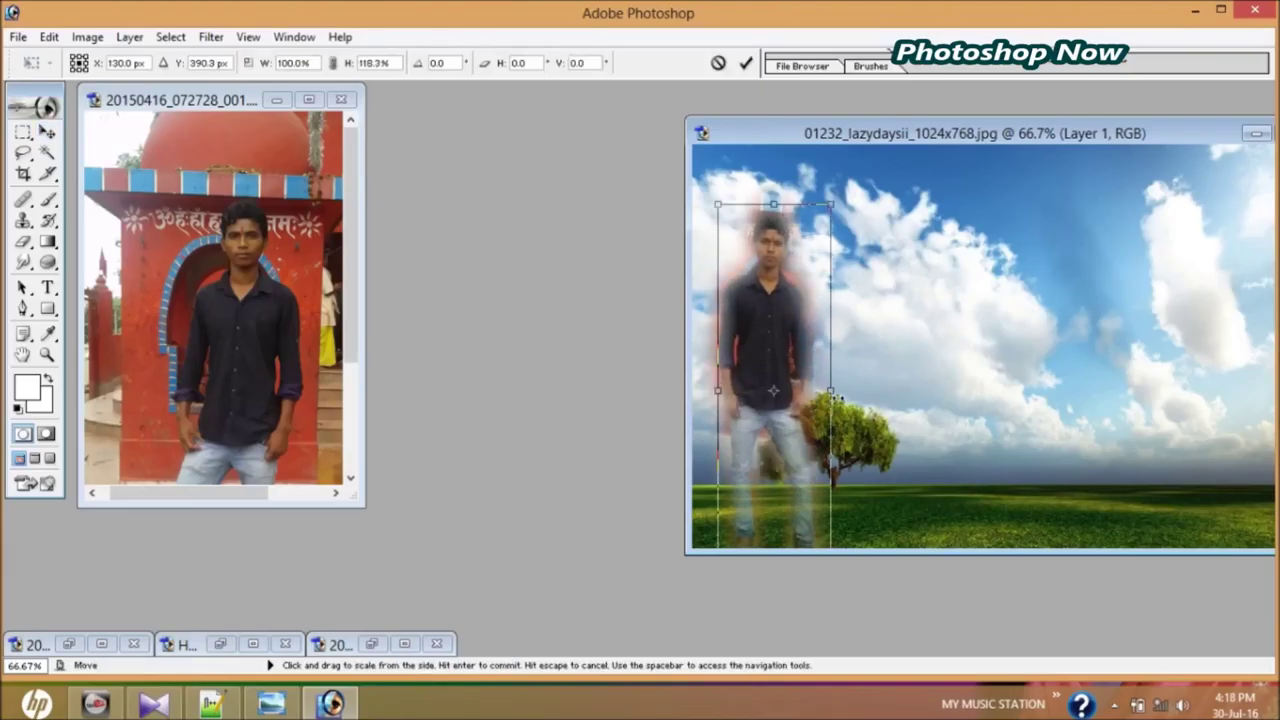
left_click_drag(838, 398, 868, 412)
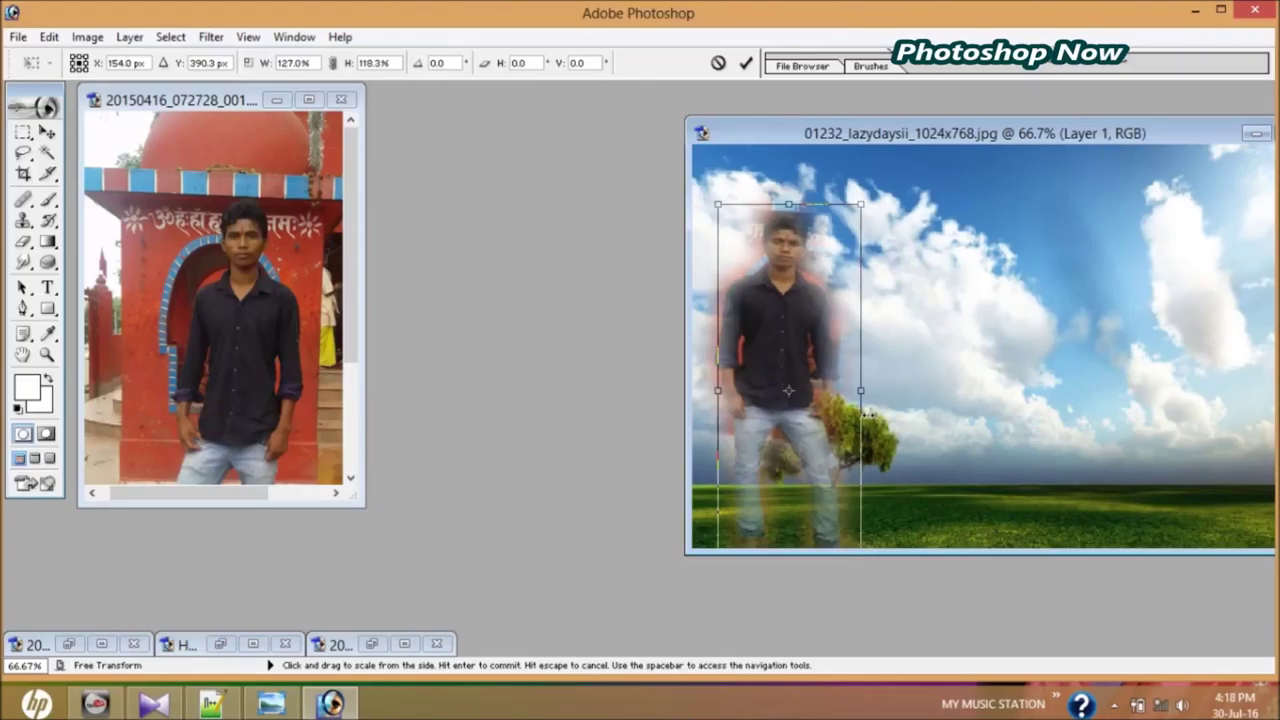
key("Return")
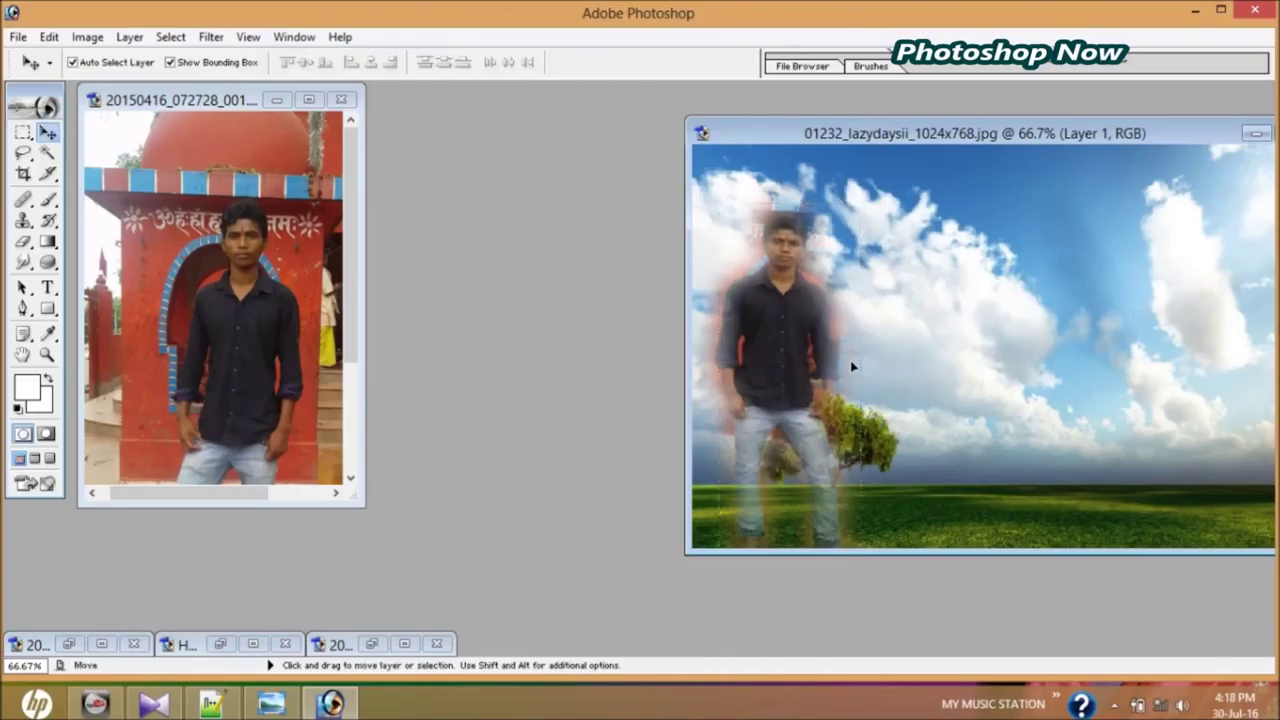
right_click(845, 361)
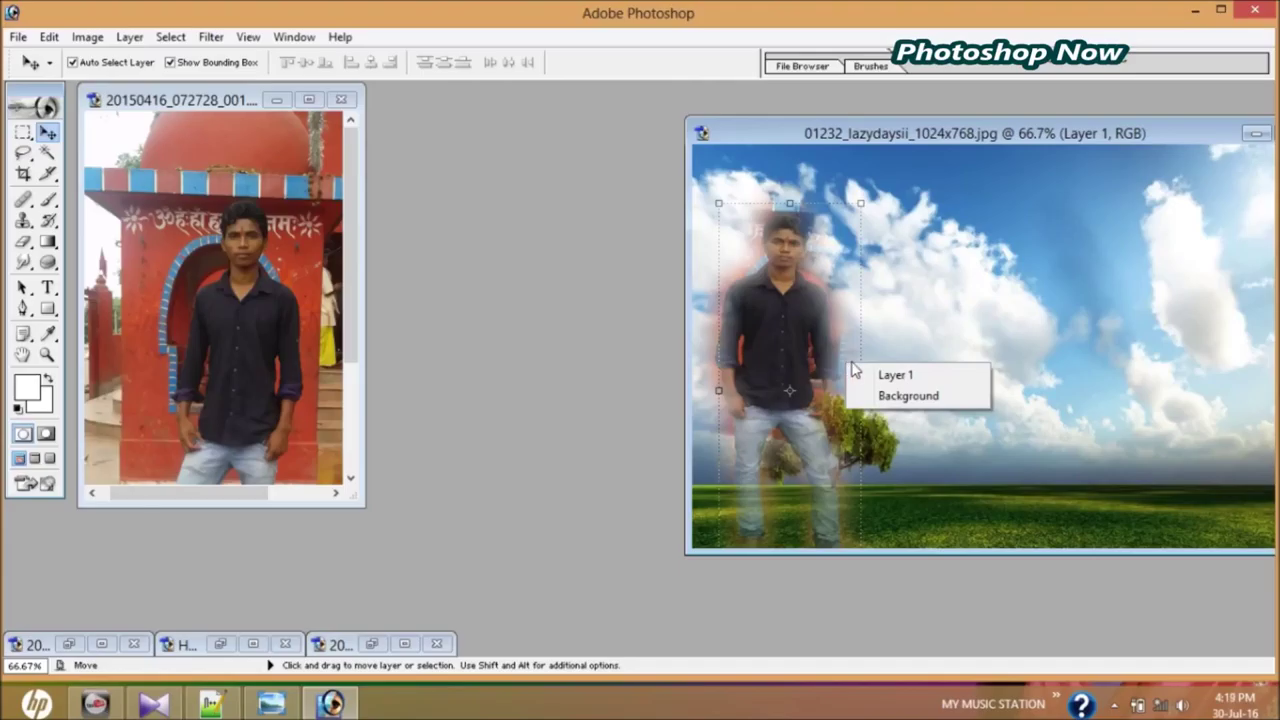
Restore 20160617_111101.jpg and drag the green-shirt boy into the landscape.
left_click(878, 371)
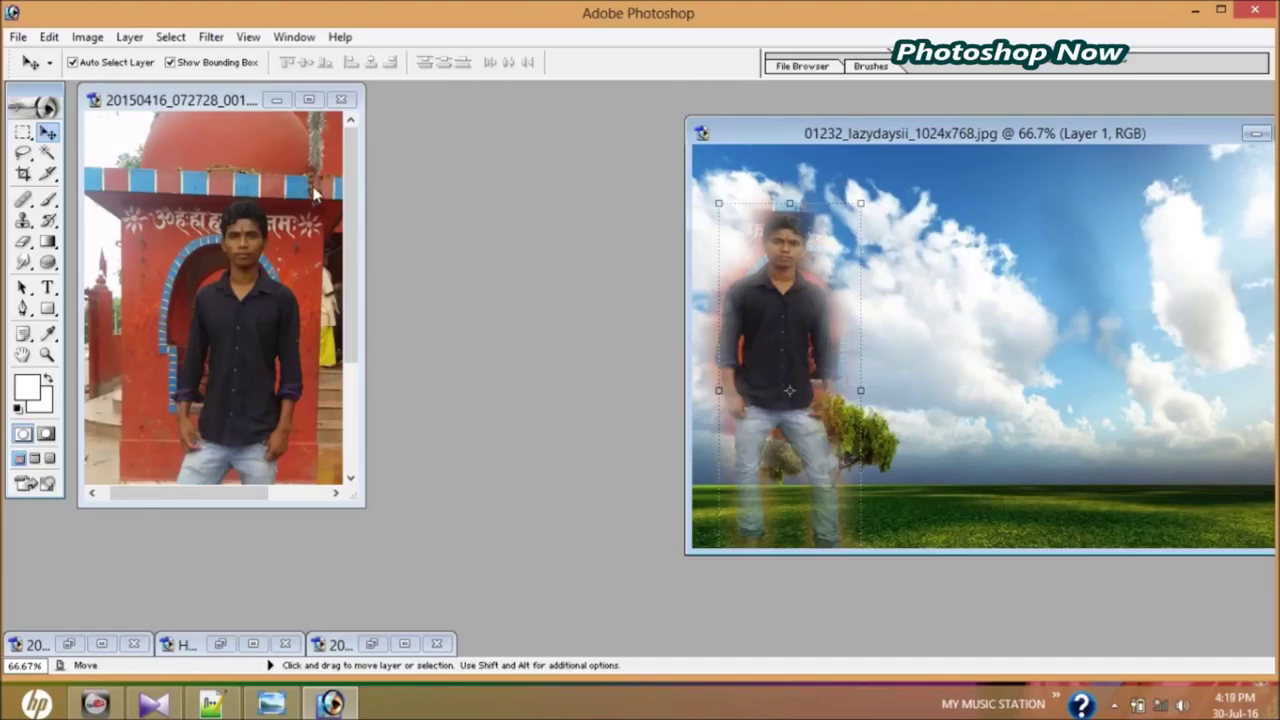
left_click(68, 644)
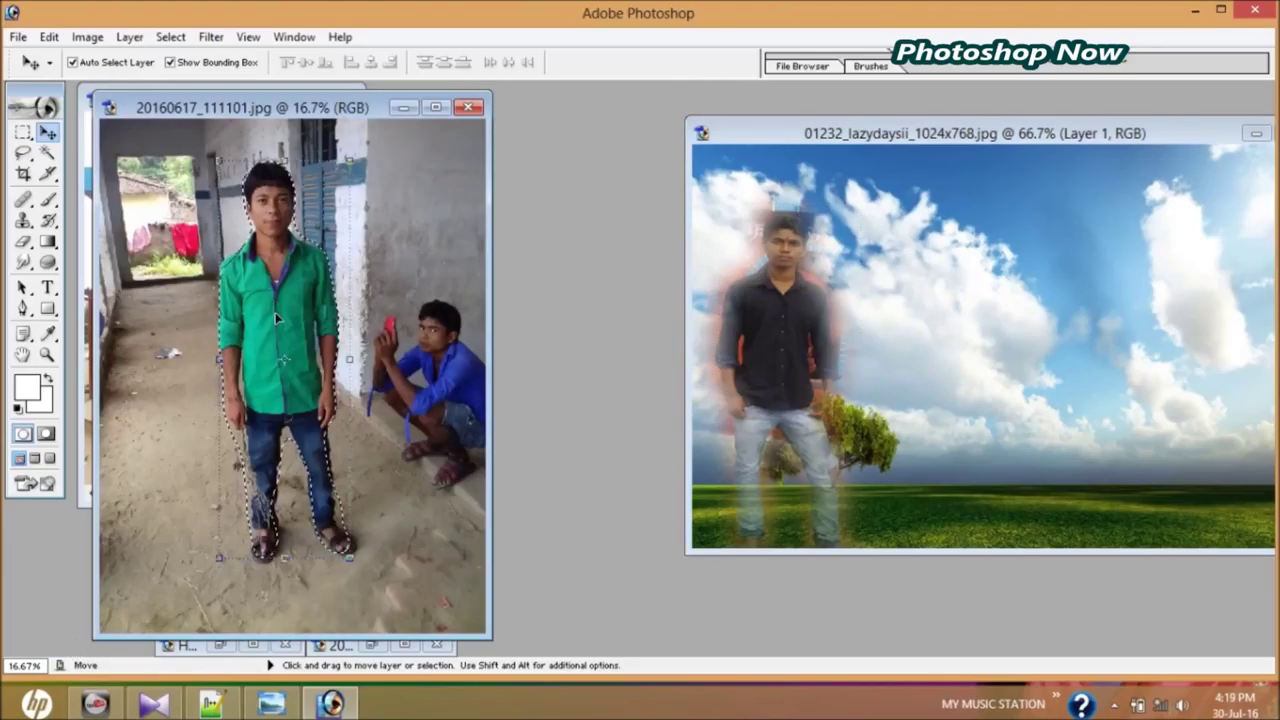
left_click_drag(277, 302, 943, 450)
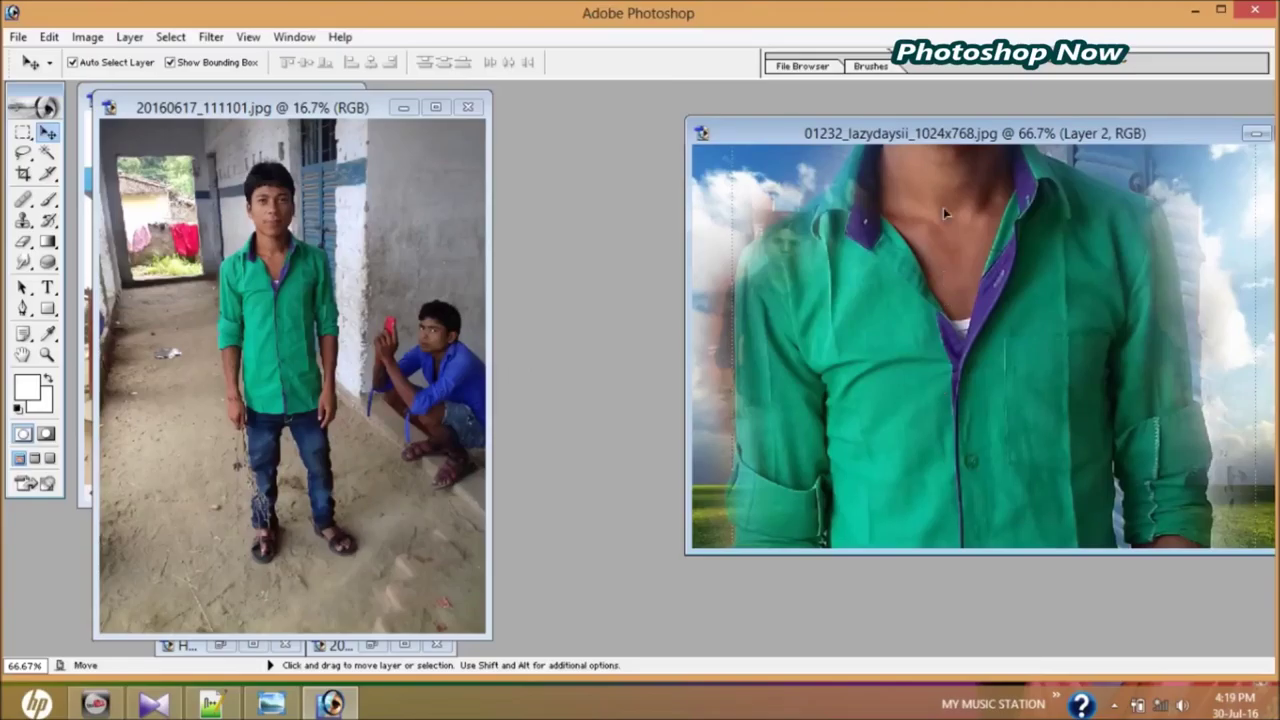
left_click_drag(943, 207, 943, 326)
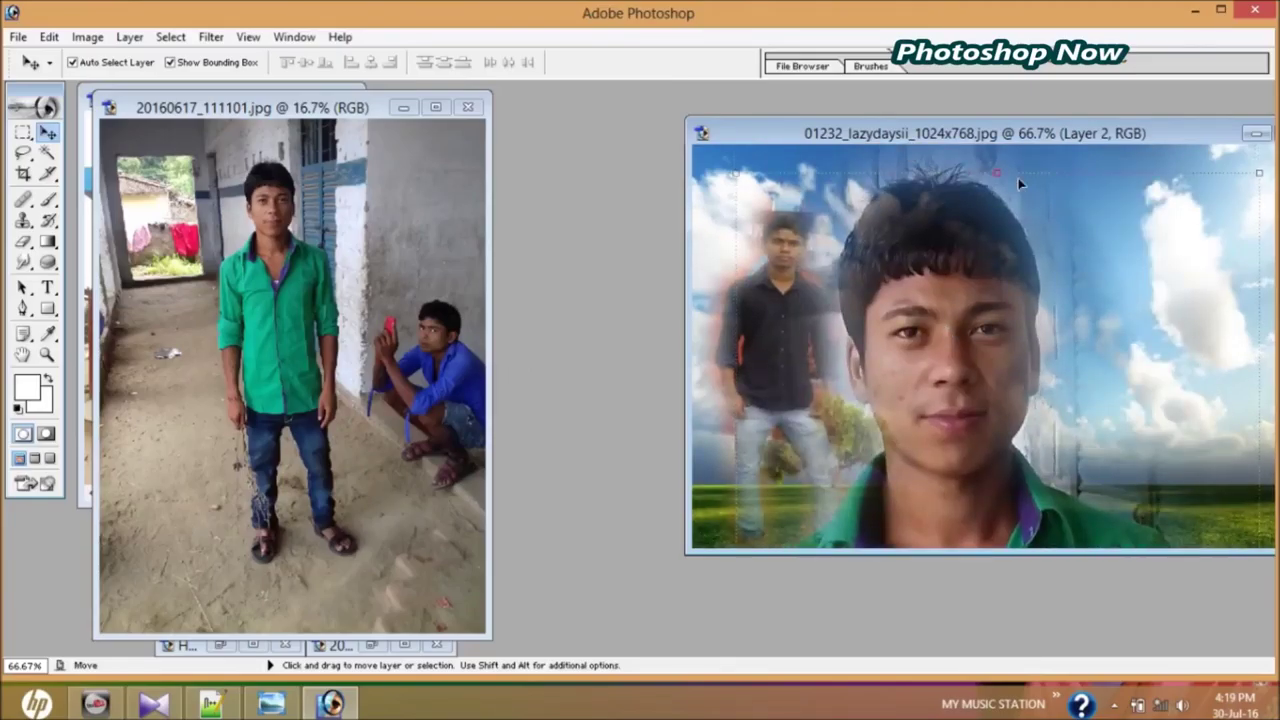
Free-transform the boy's layer, shrinking him to a small figure at lower left.
key("ctrl+t")
left_click_drag(998, 174, 1014, 278)
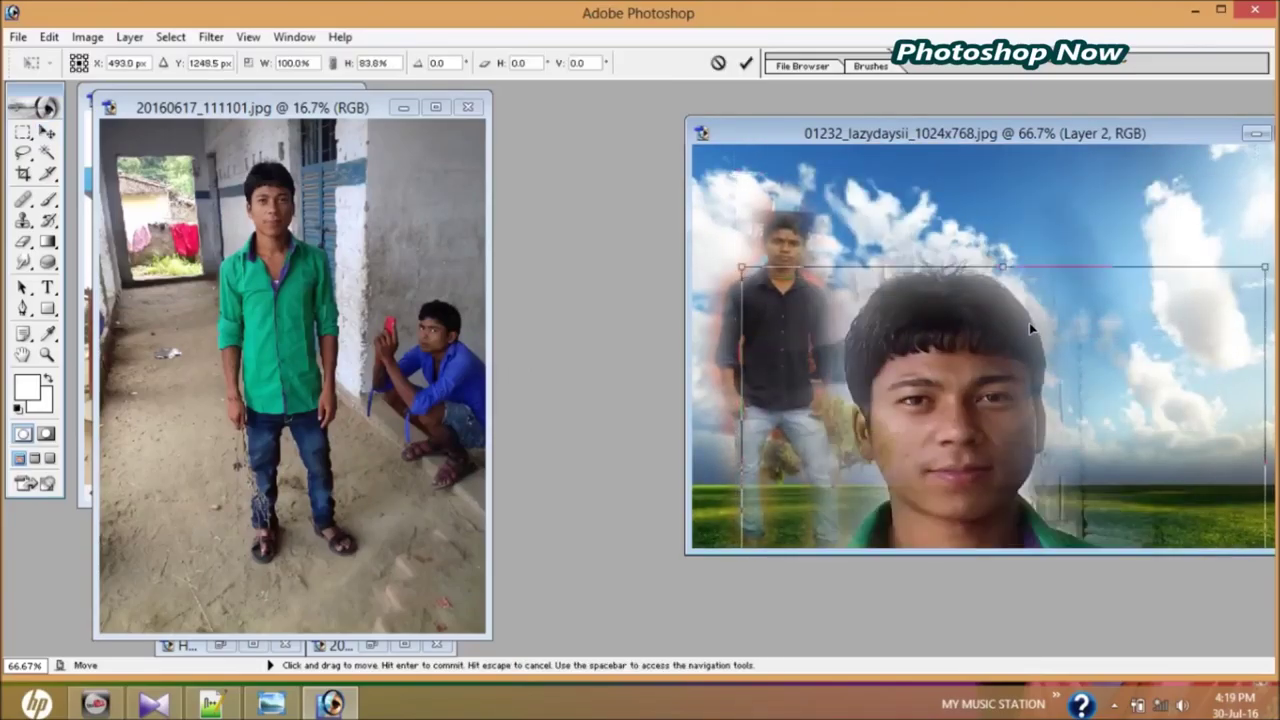
mouse_move(1014, 279)
left_mouse_down()
mouse_move(993, 269)
mouse_move(997, 342)
mouse_move(963, 219)
left_mouse_up()
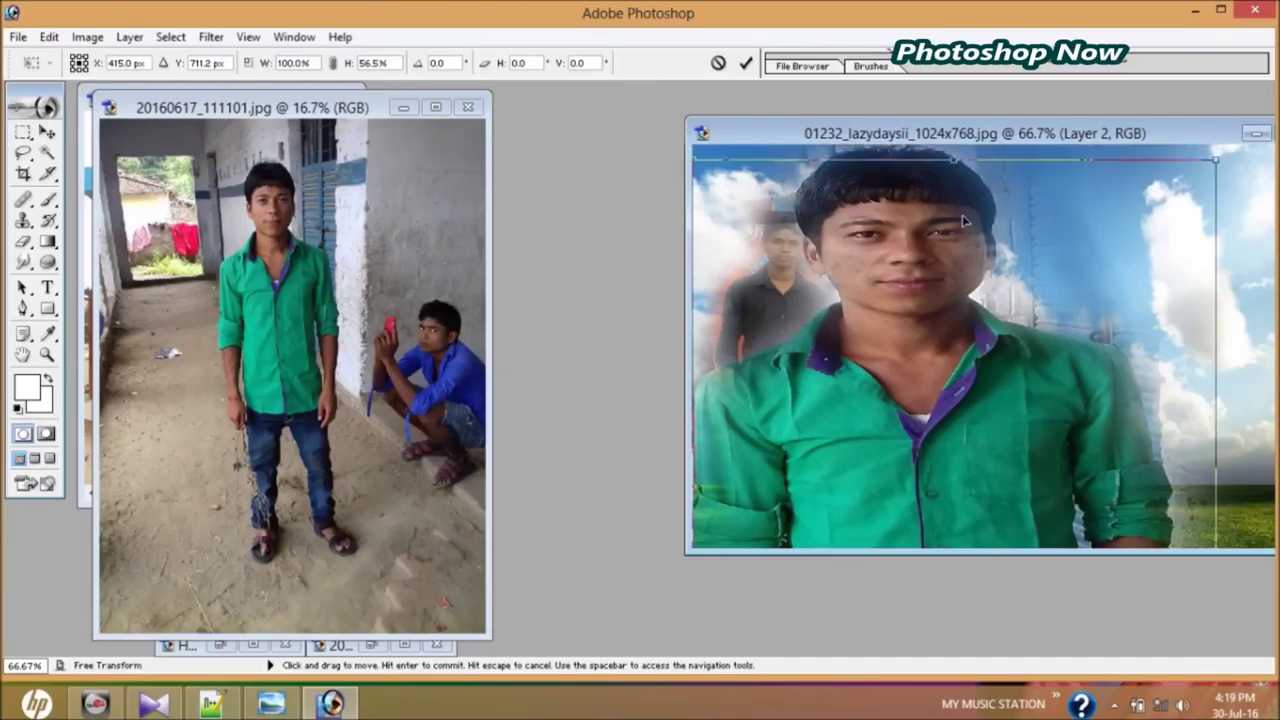
left_click_drag(963, 219, 963, 420)
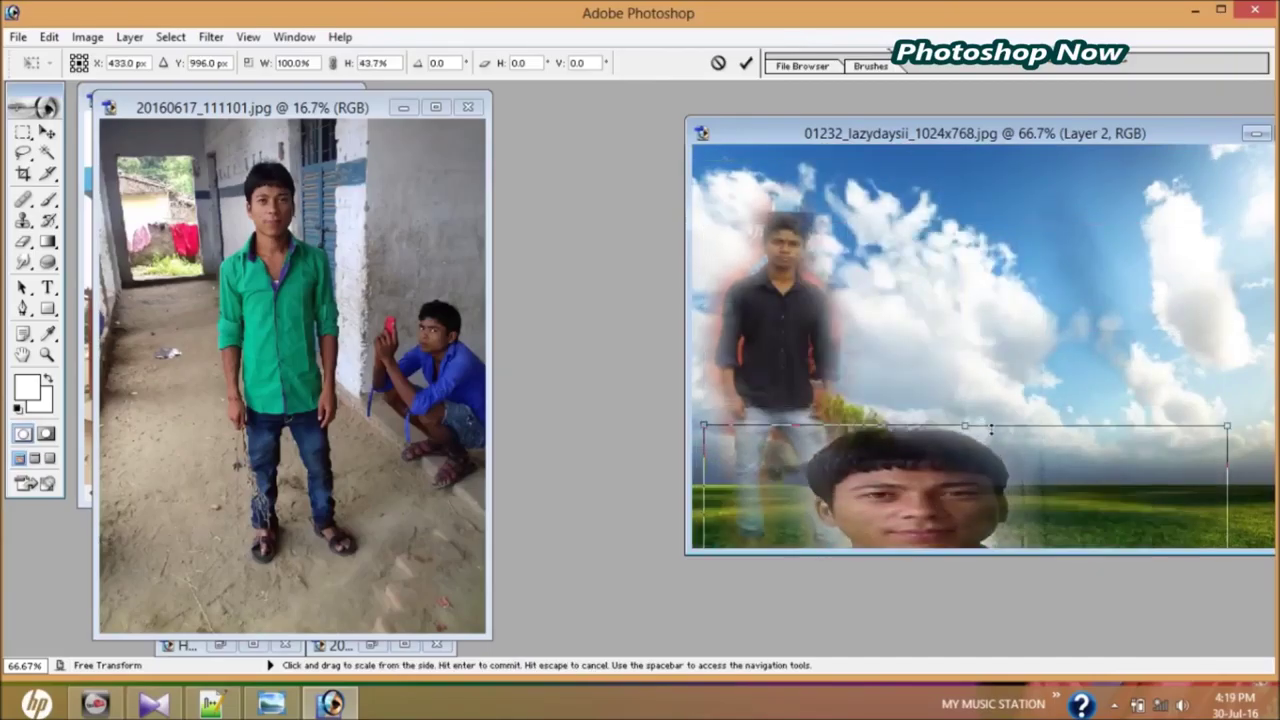
mouse_move(988, 335)
left_mouse_down()
mouse_move(960, 456)
mouse_move(963, 315)
left_mouse_up()
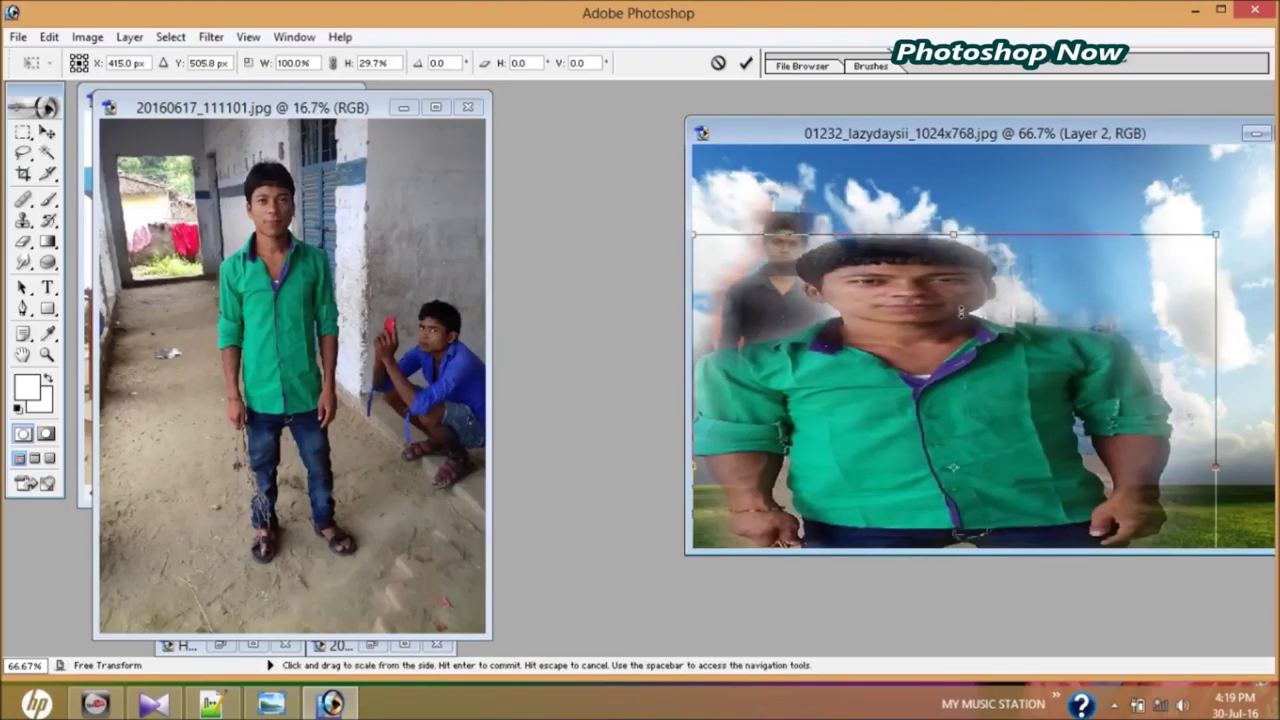
left_click_drag(993, 431, 993, 261)
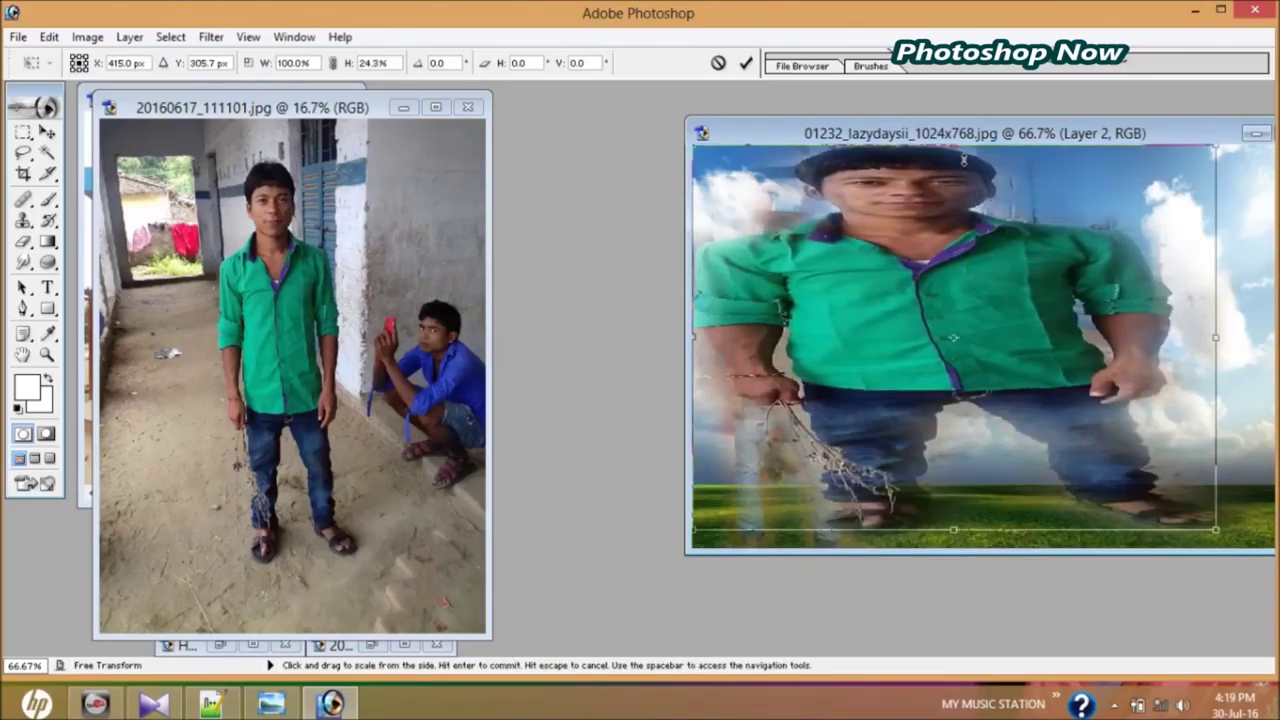
left_click_drag(958, 147, 958, 302)
left_click_drag(1220, 420, 826, 402)
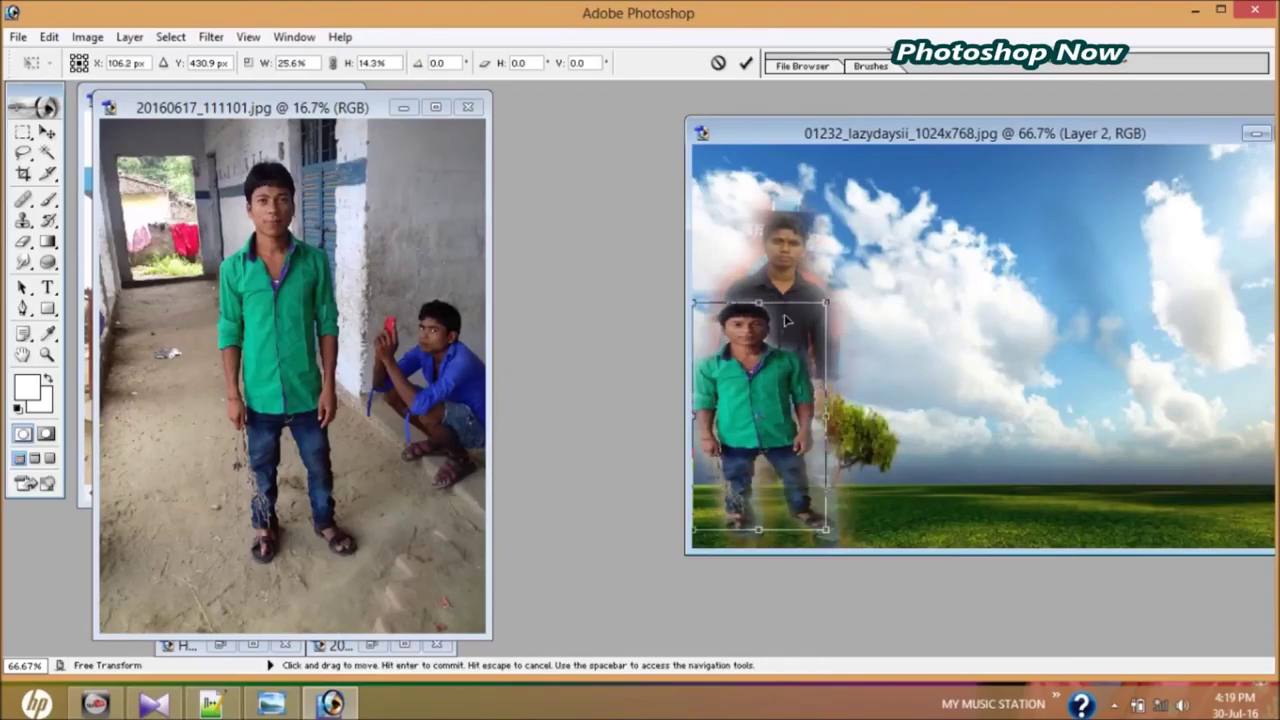
Resize the boy and move him right next to the black-shirt man.
left_click_drag(763, 302, 763, 241)
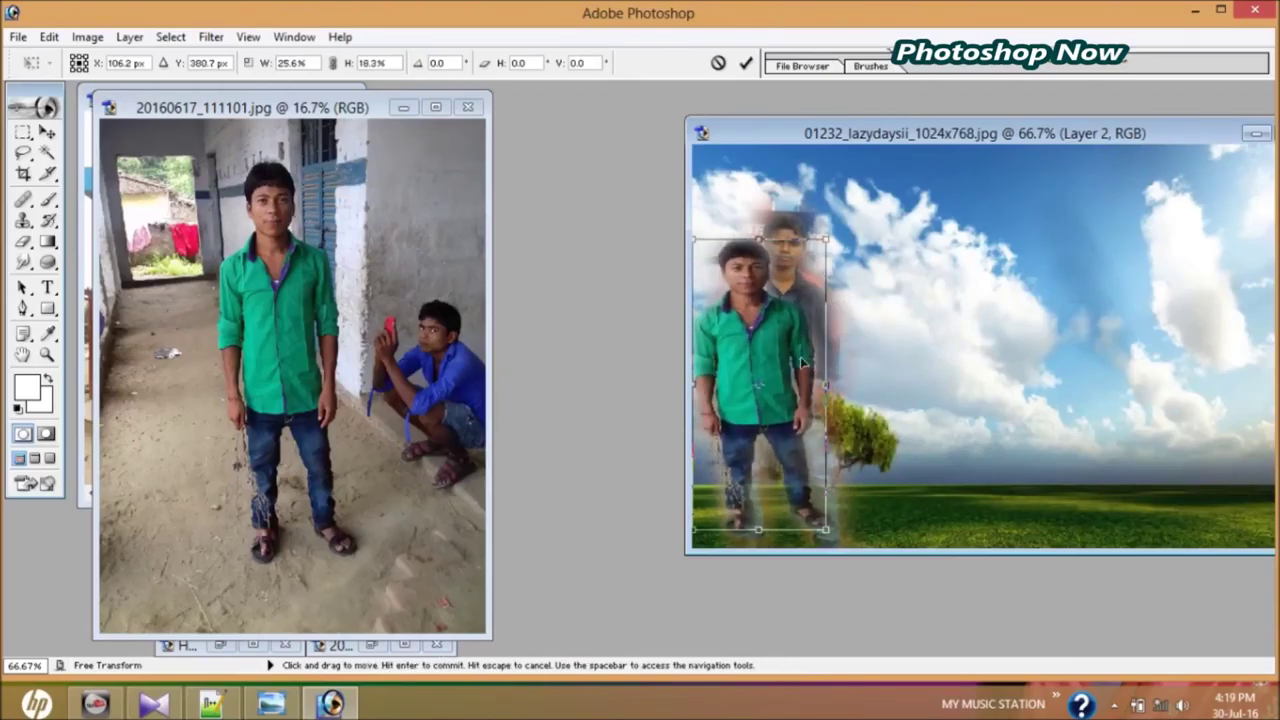
left_click_drag(803, 365, 916, 345)
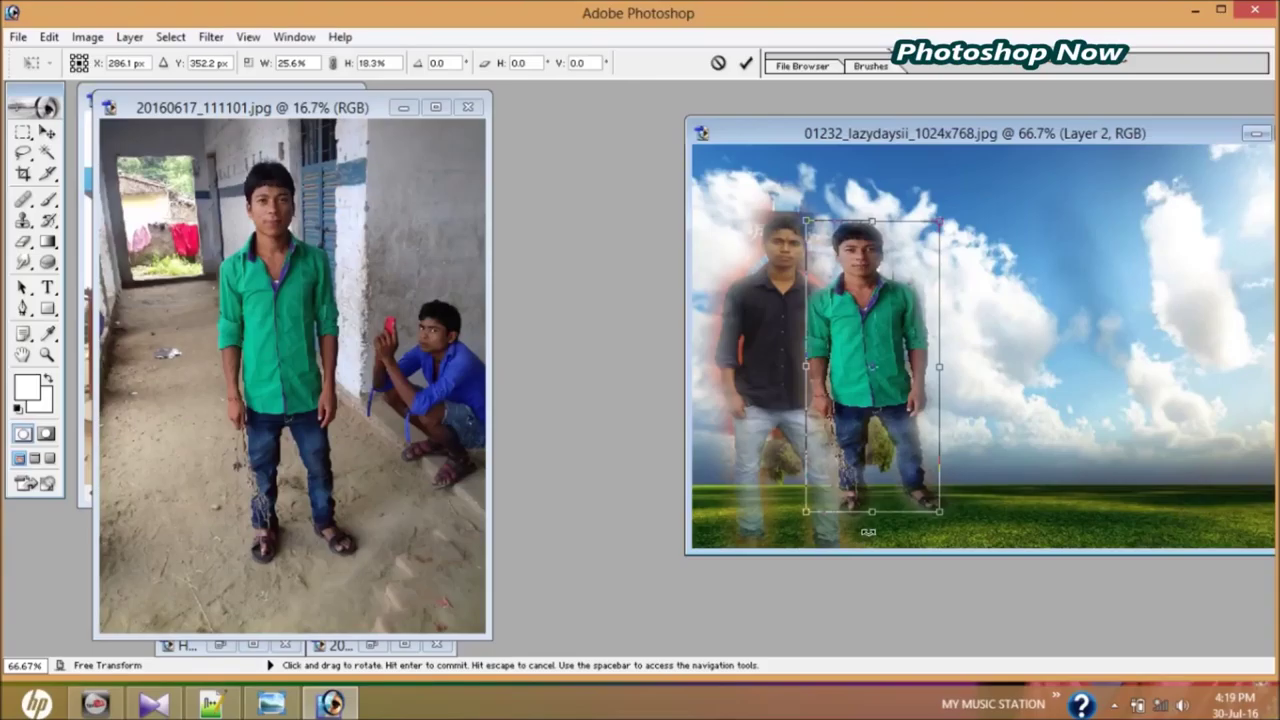
left_click_drag(872, 512, 878, 572)
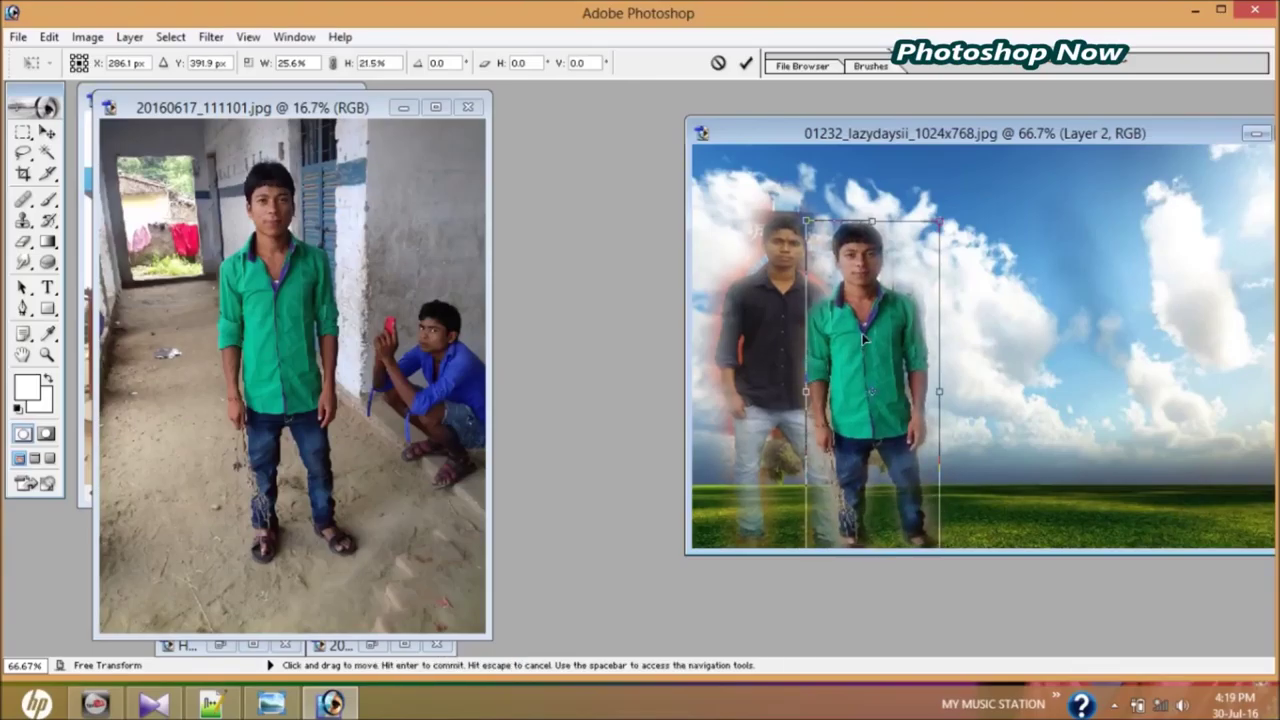
left_click_drag(872, 222, 872, 208)
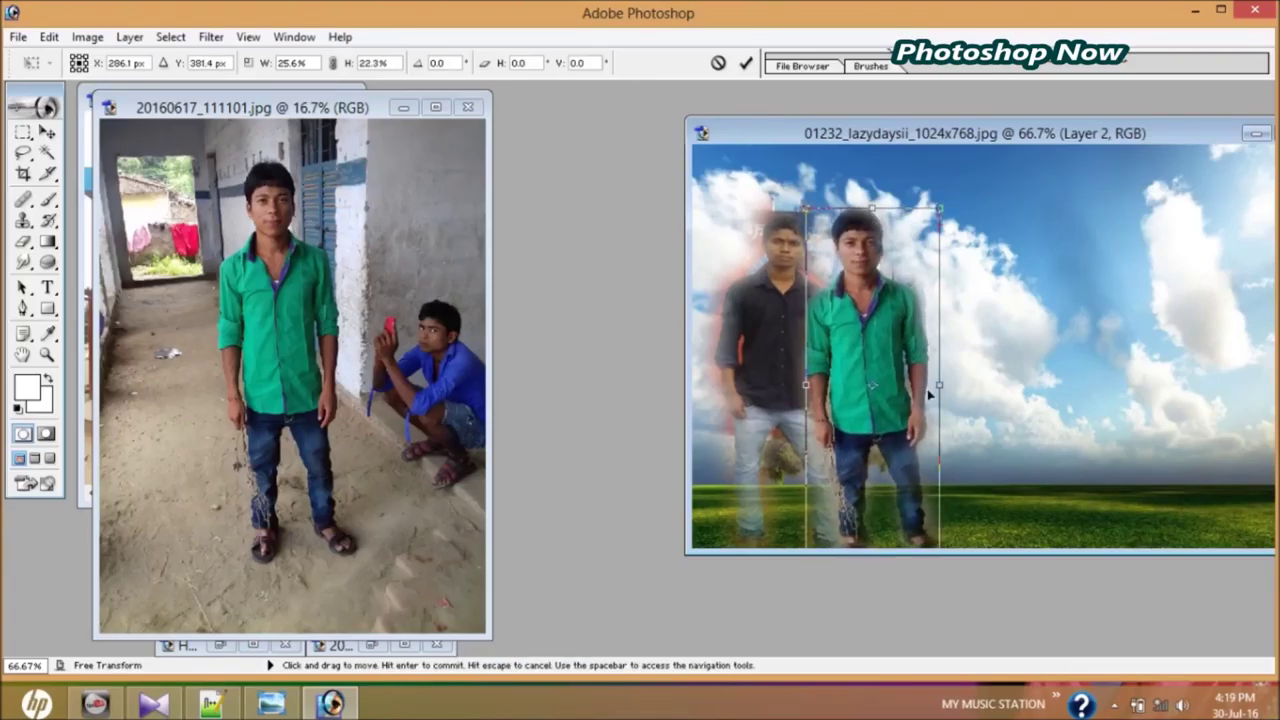
mouse_move(947, 396)
left_mouse_down()
mouse_move(928, 394)
mouse_move(940, 392)
left_mouse_up()
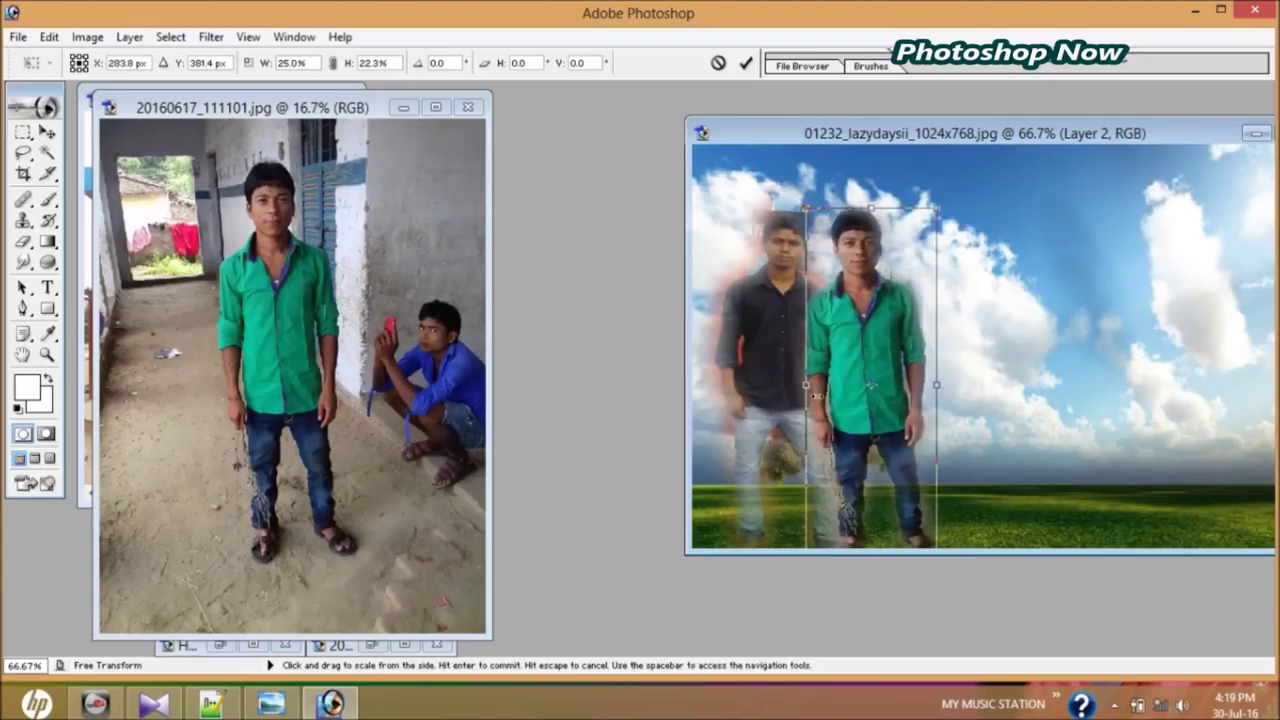
left_click_drag(874, 212, 874, 228)
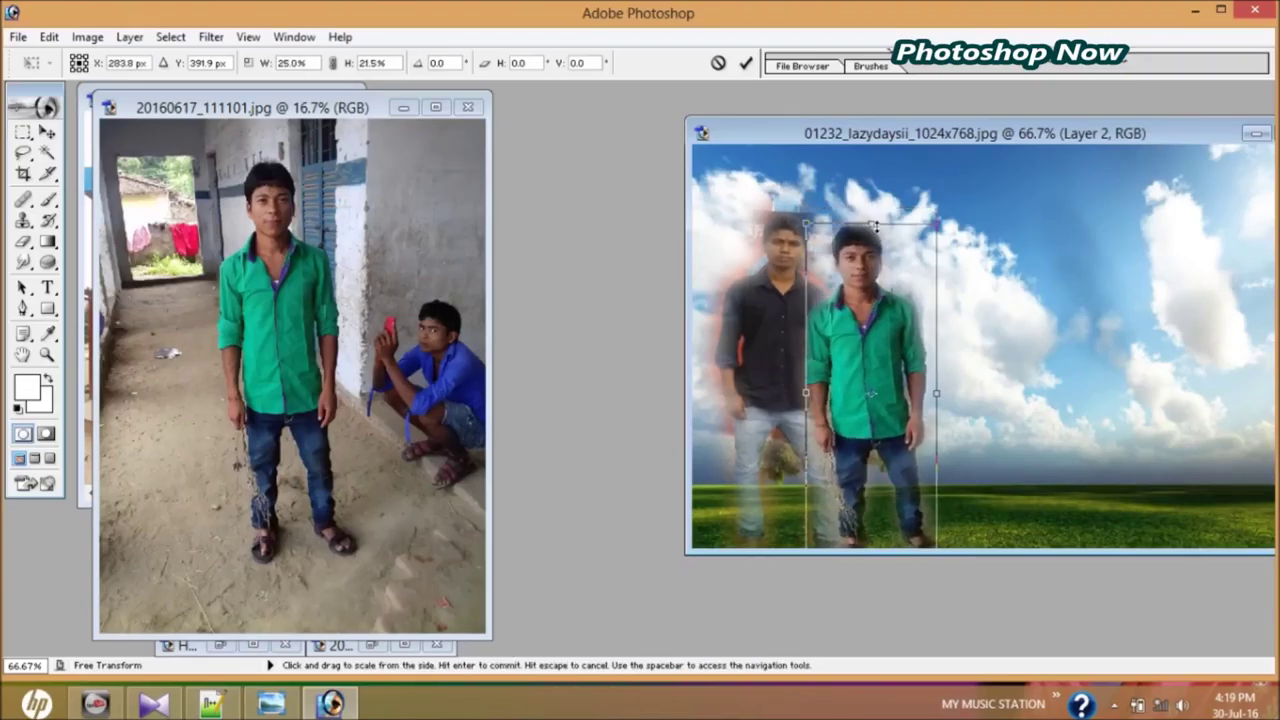
left_click_drag(936, 376, 922, 376)
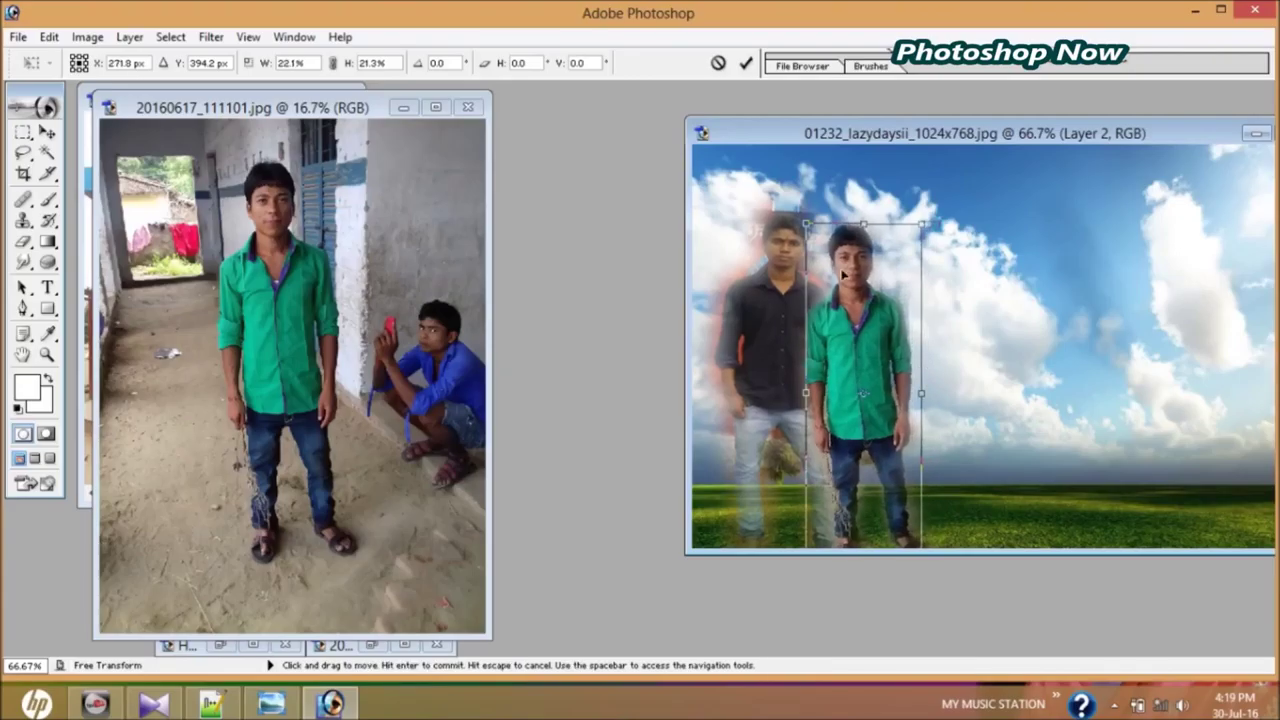
Fine-tune the boy's height and width and apply the transform.
left_click_drag(864, 224, 864, 205)
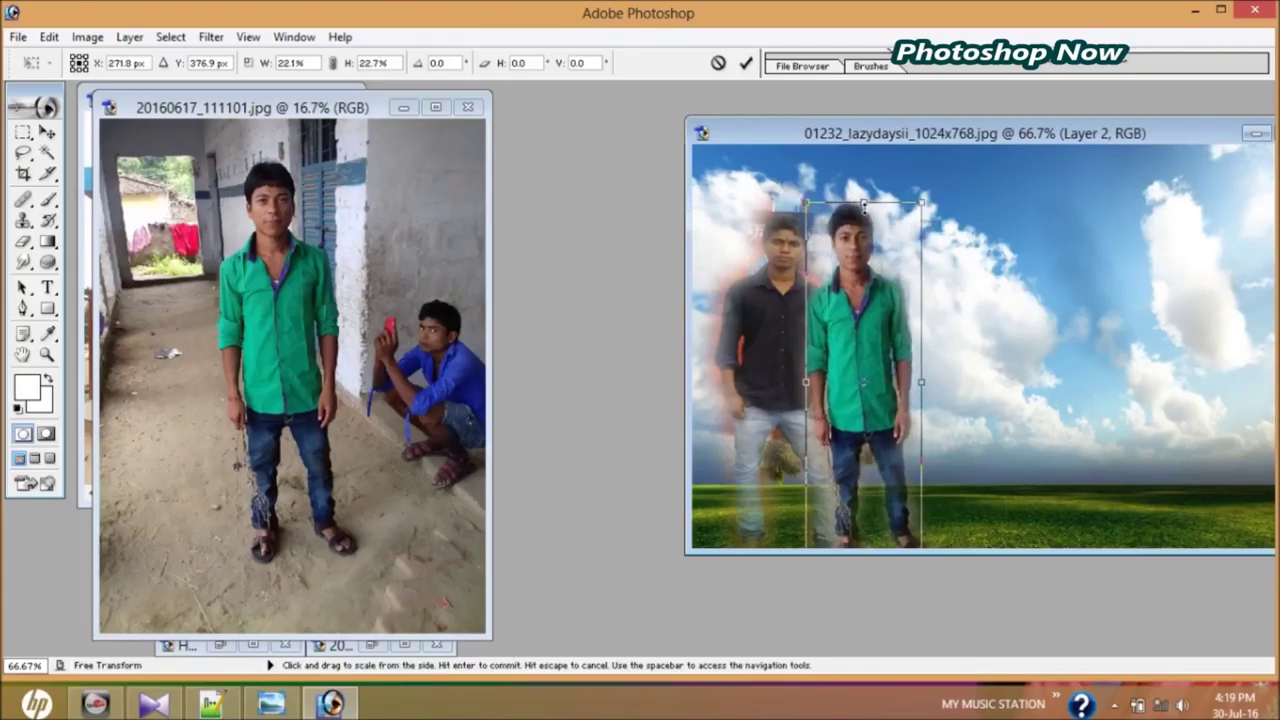
mouse_move(925, 369)
left_mouse_down()
mouse_move(939, 369)
mouse_move(881, 373)
mouse_move(878, 346)
left_mouse_up()
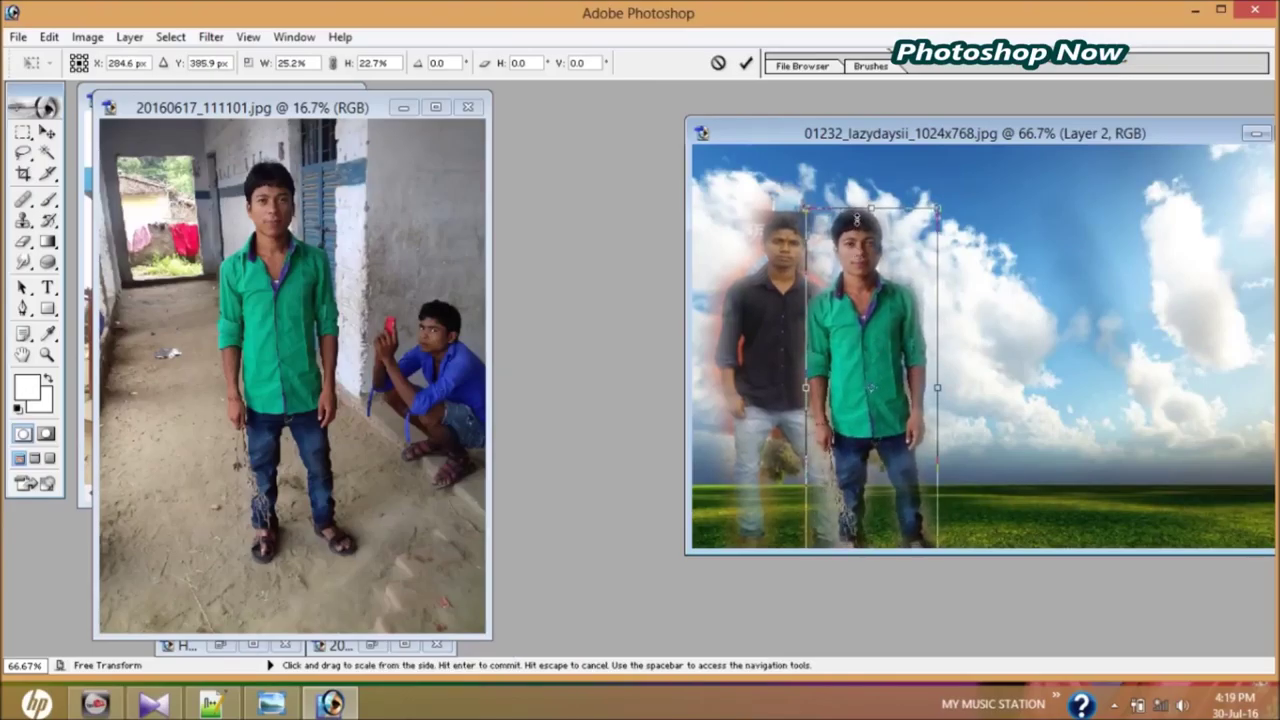
left_click_drag(858, 208, 858, 193)
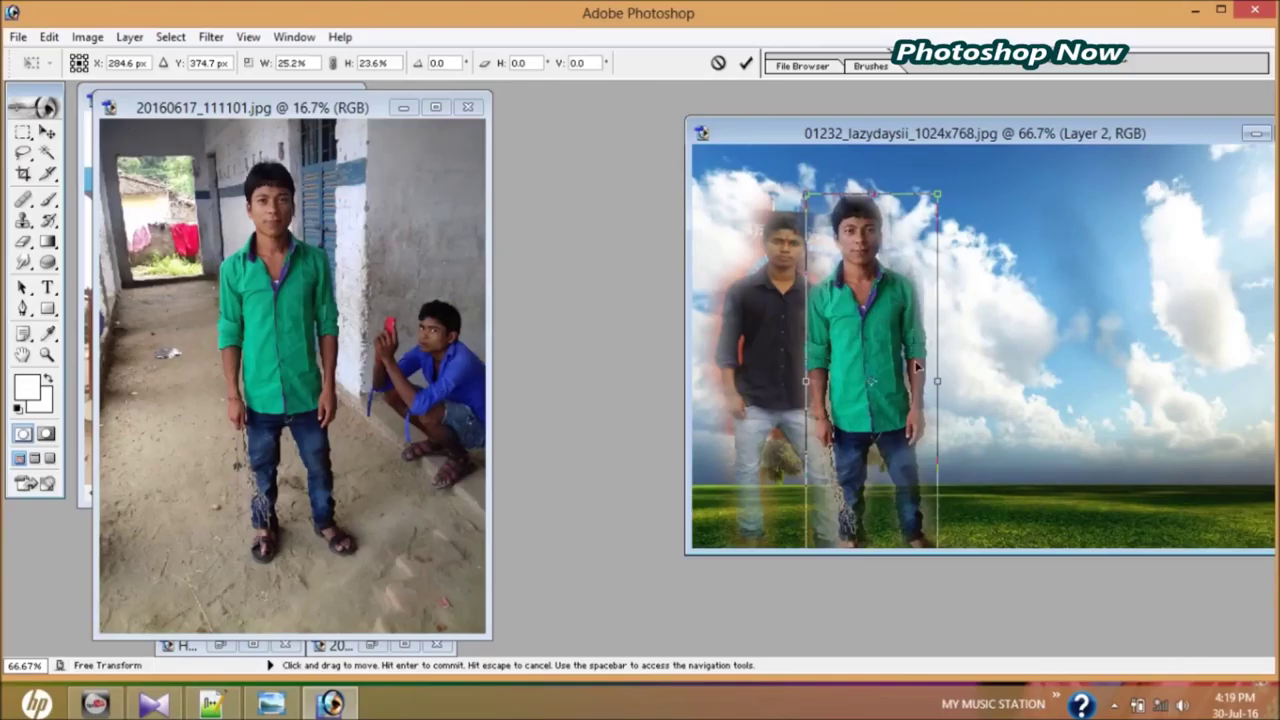
left_click_drag(937, 380, 931, 380)
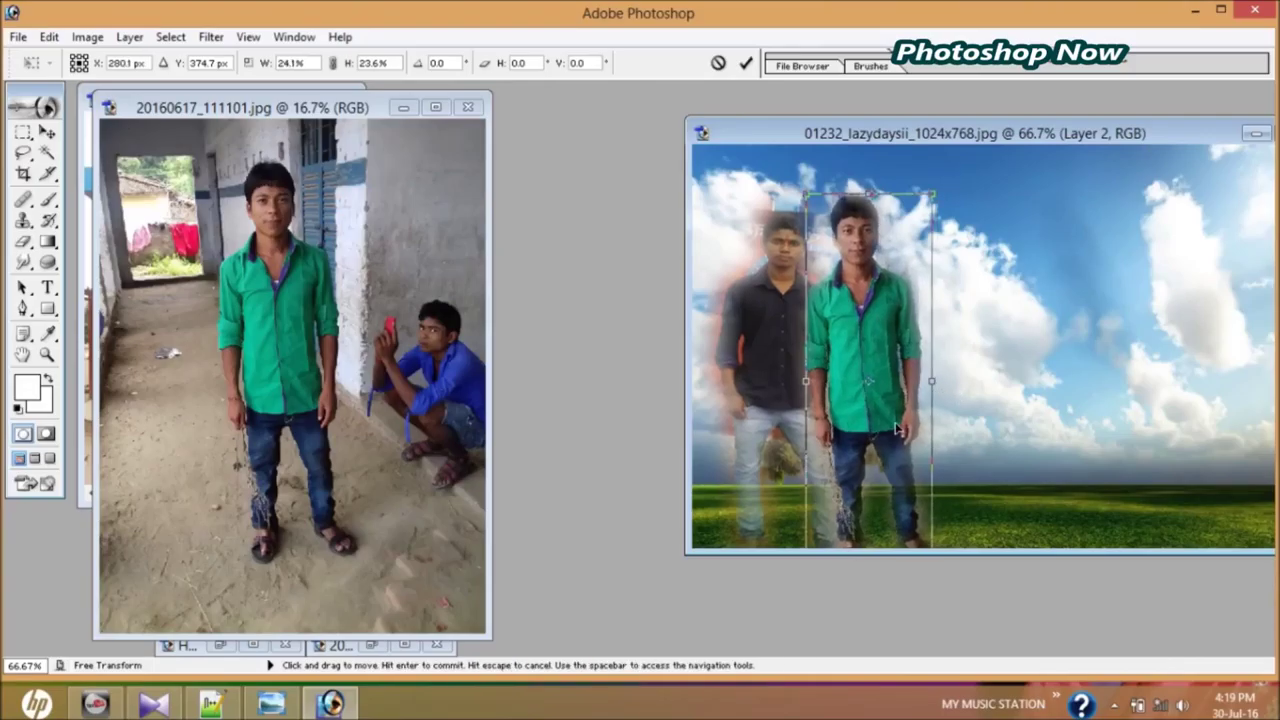
key("Return")
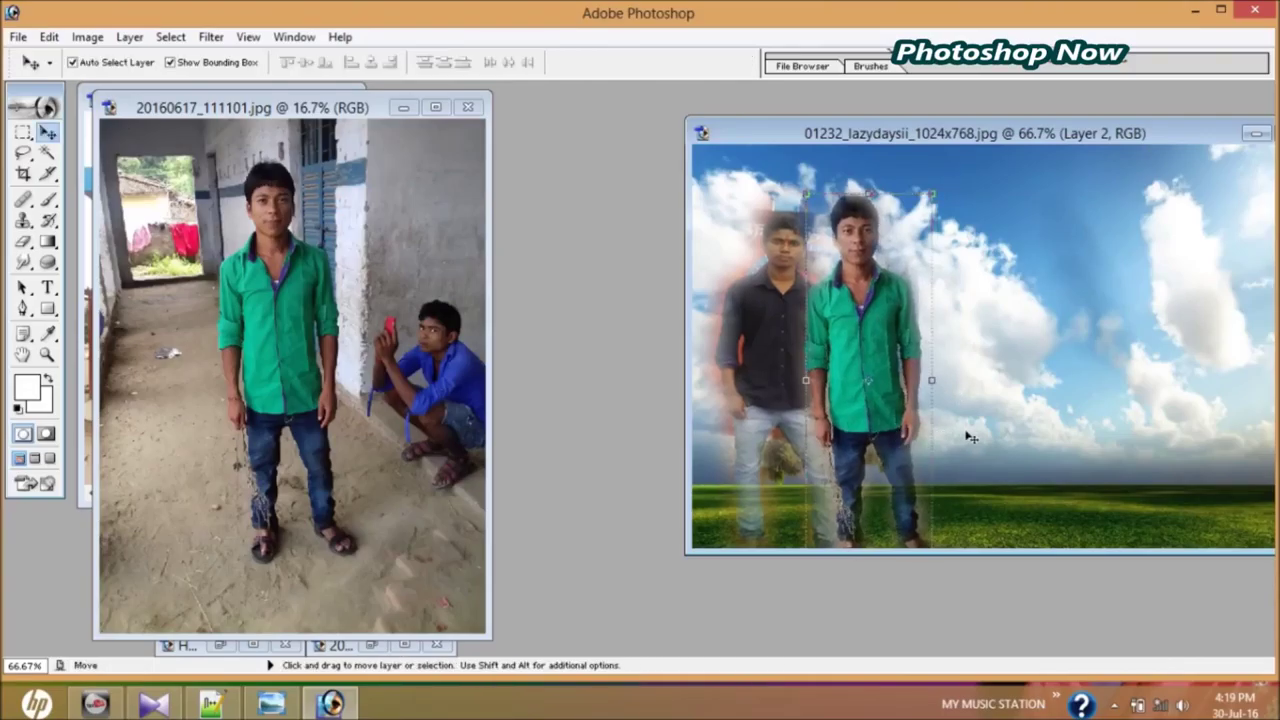
Check the composite's layers, then restore the seated-man photo Hem.jpg.
left_click(1000, 442)
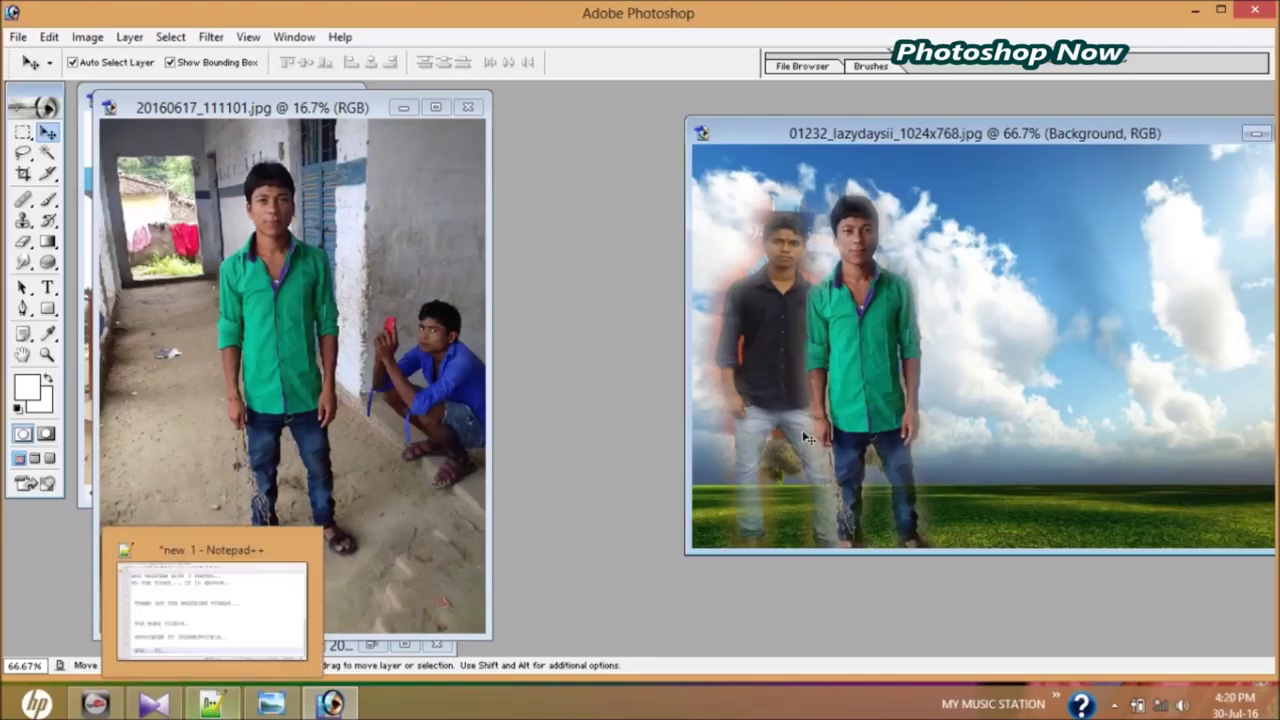
left_click(856, 420)
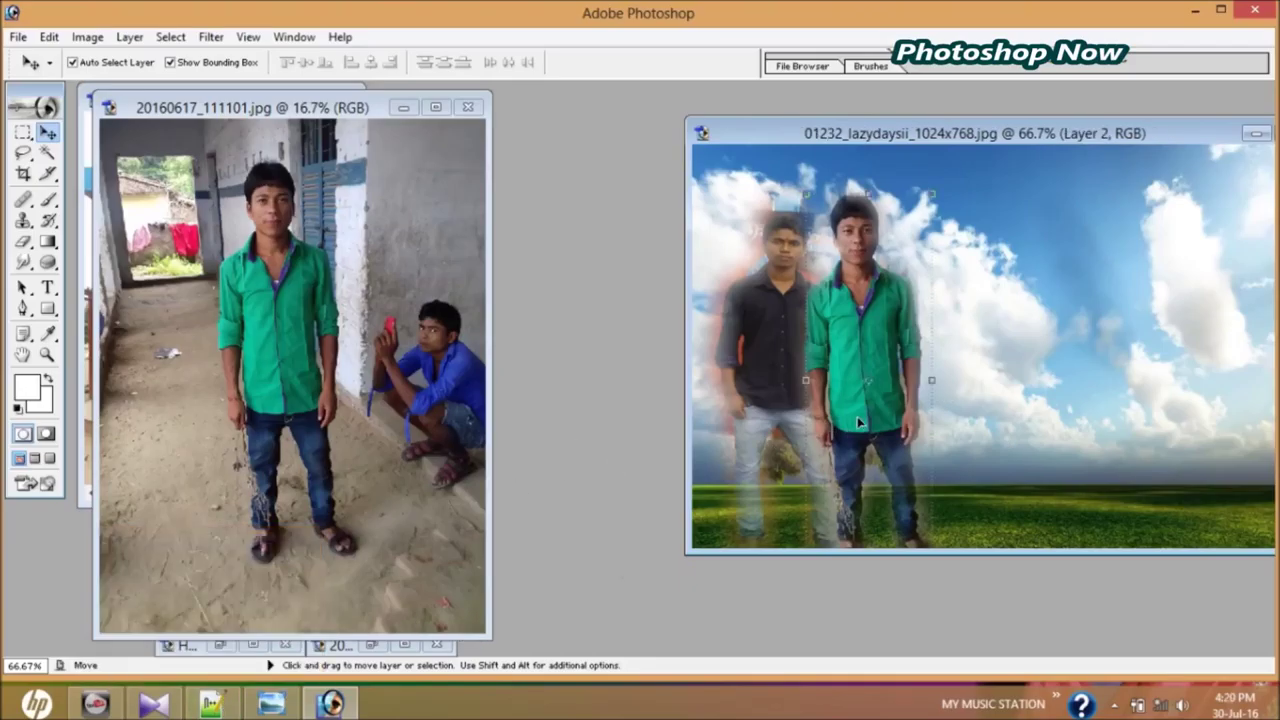
left_click(981, 450)
right_click(981, 407)
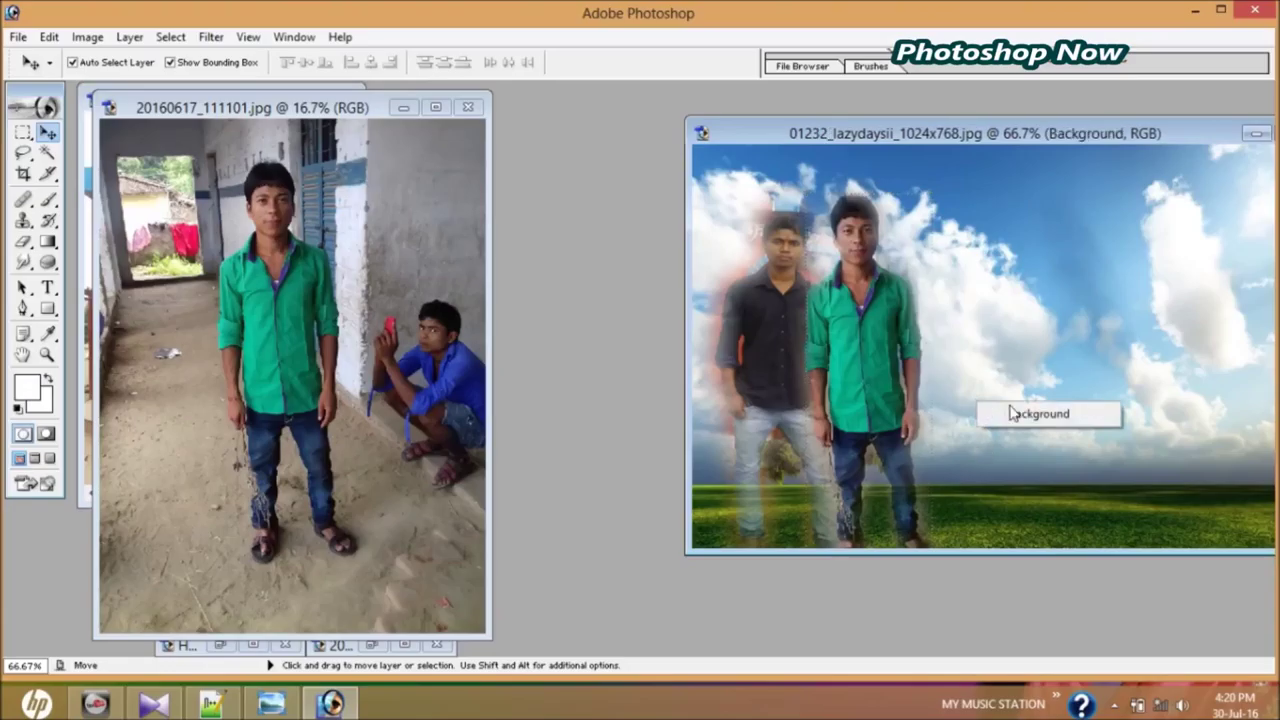
left_click(1015, 414)
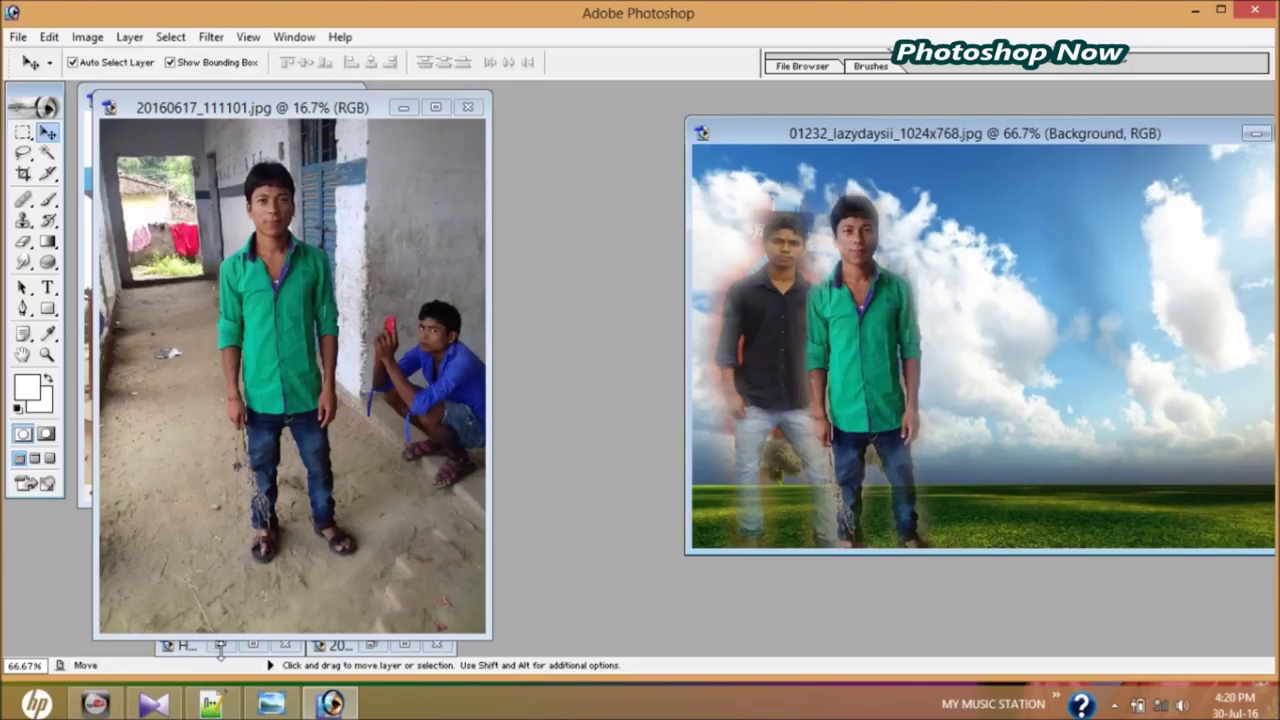
left_click(252, 648)
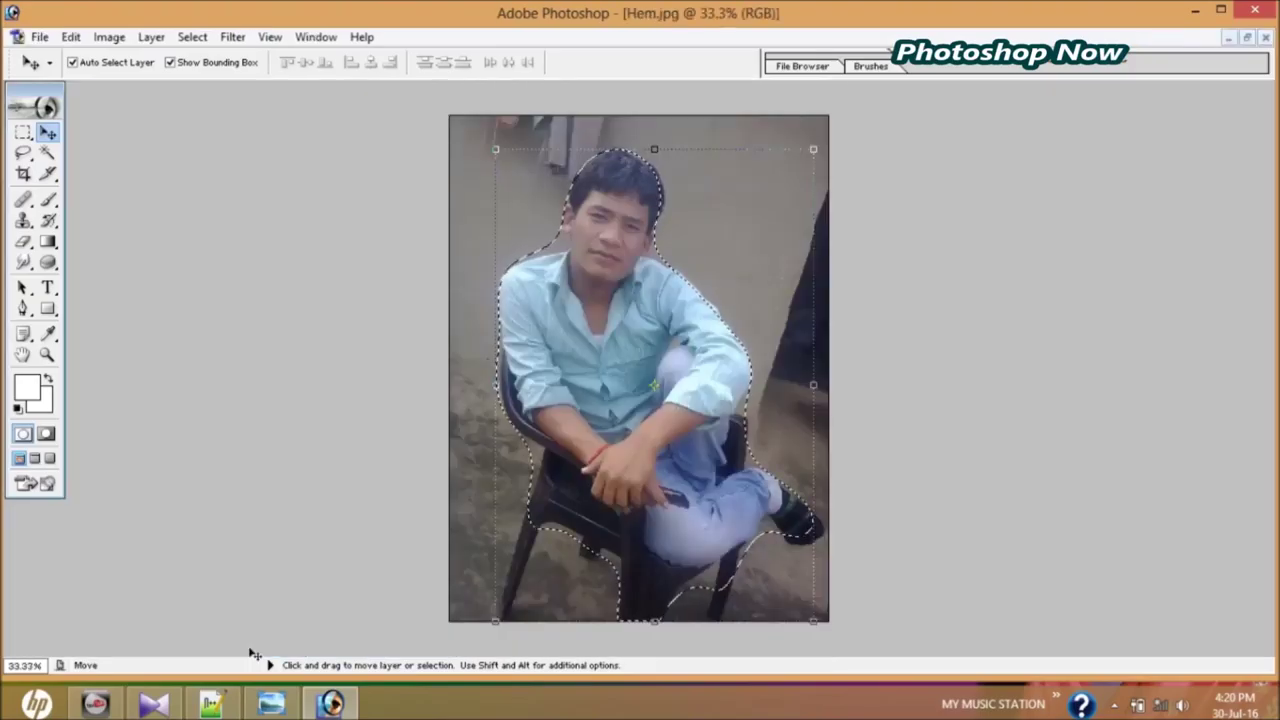
Tile the photos and copy the seated man into the composite for Free Transform.
left_click(1247, 38)
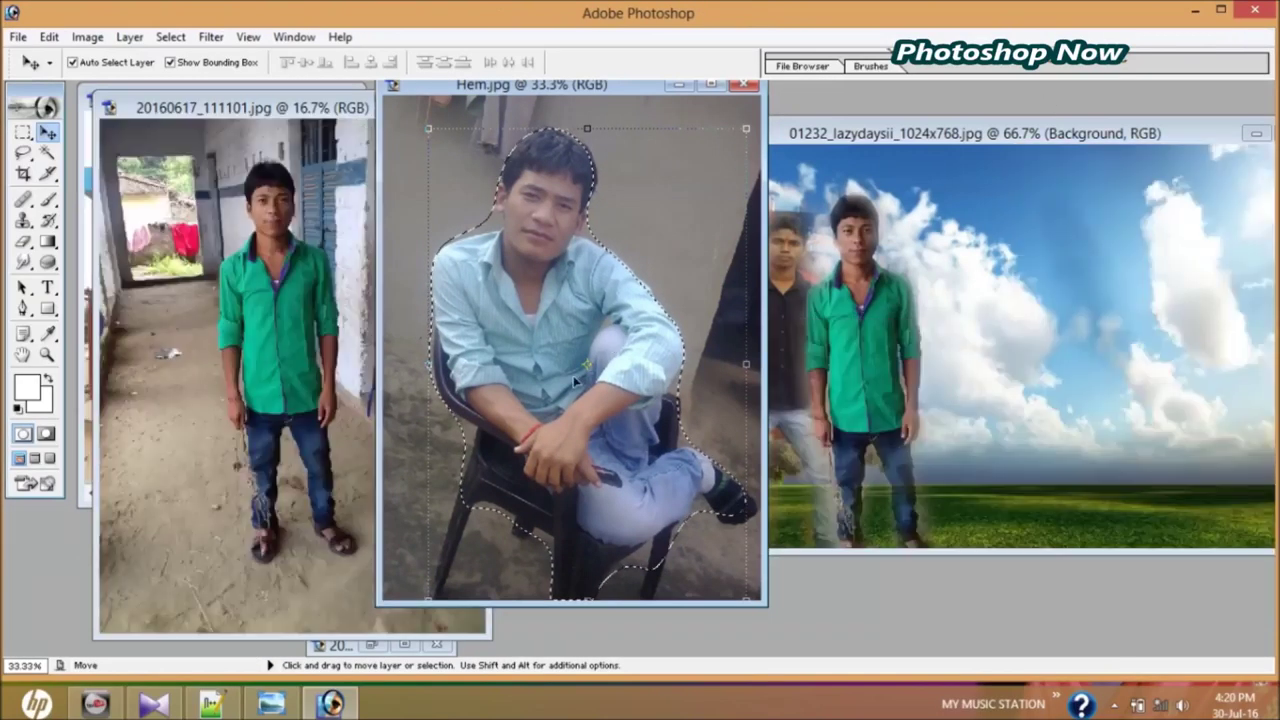
mouse_move(543, 358)
left_mouse_down()
mouse_move(1135, 399)
mouse_move(1065, 263)
mouse_move(1051, 314)
mouse_move(1138, 287)
mouse_move(1136, 488)
left_mouse_up()
key("ctrl+t")
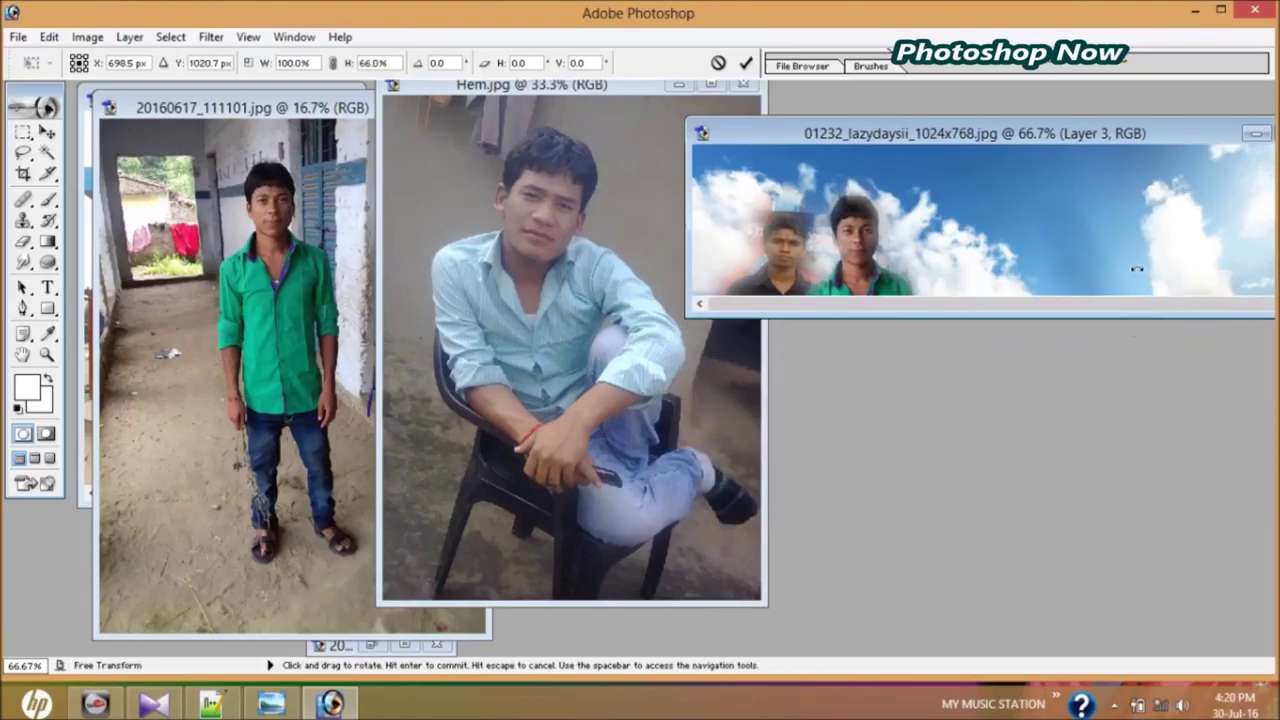
left_click_drag(1071, 320, 1038, 555)
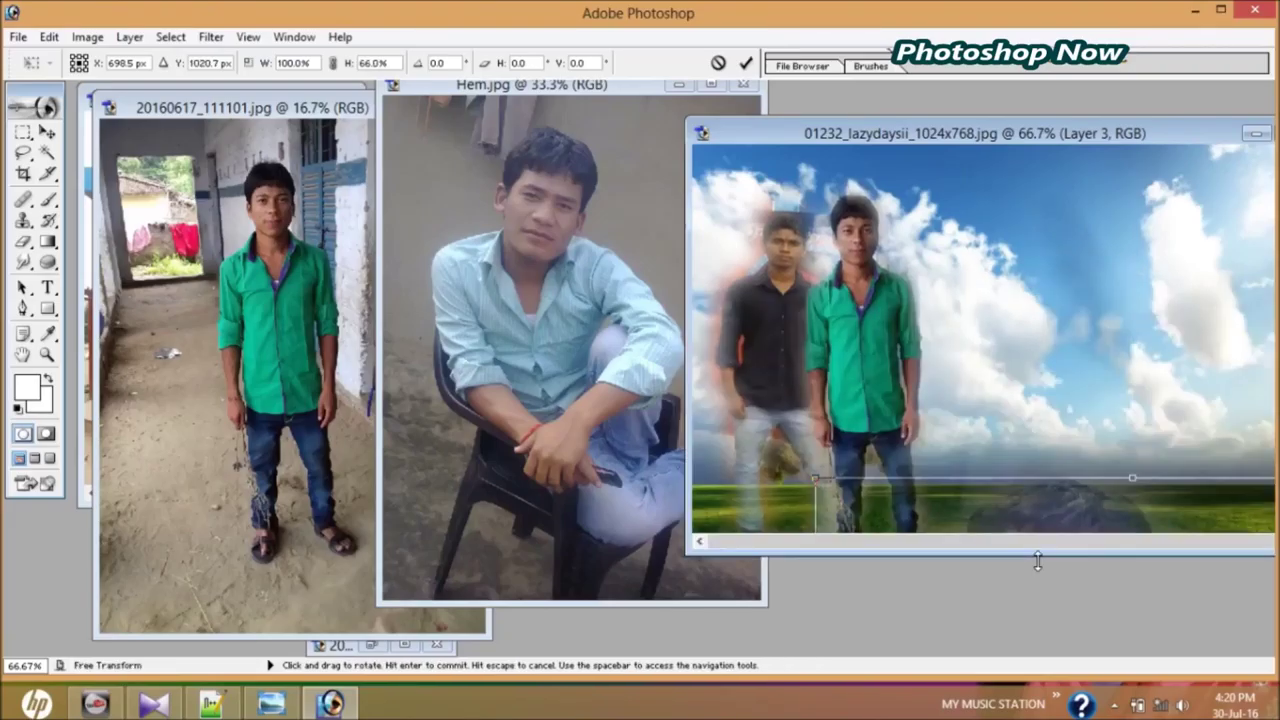
left_click_drag(1135, 481, 1133, 204)
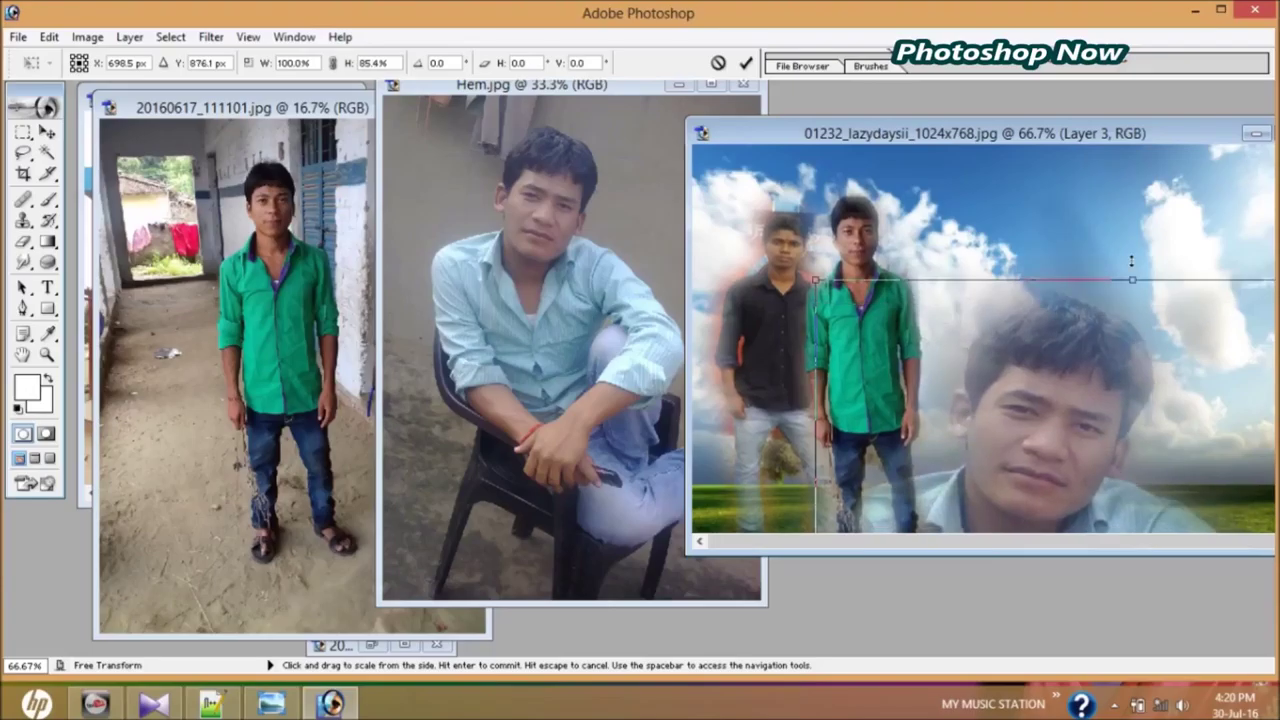
left_click_drag(1071, 361, 1067, 308)
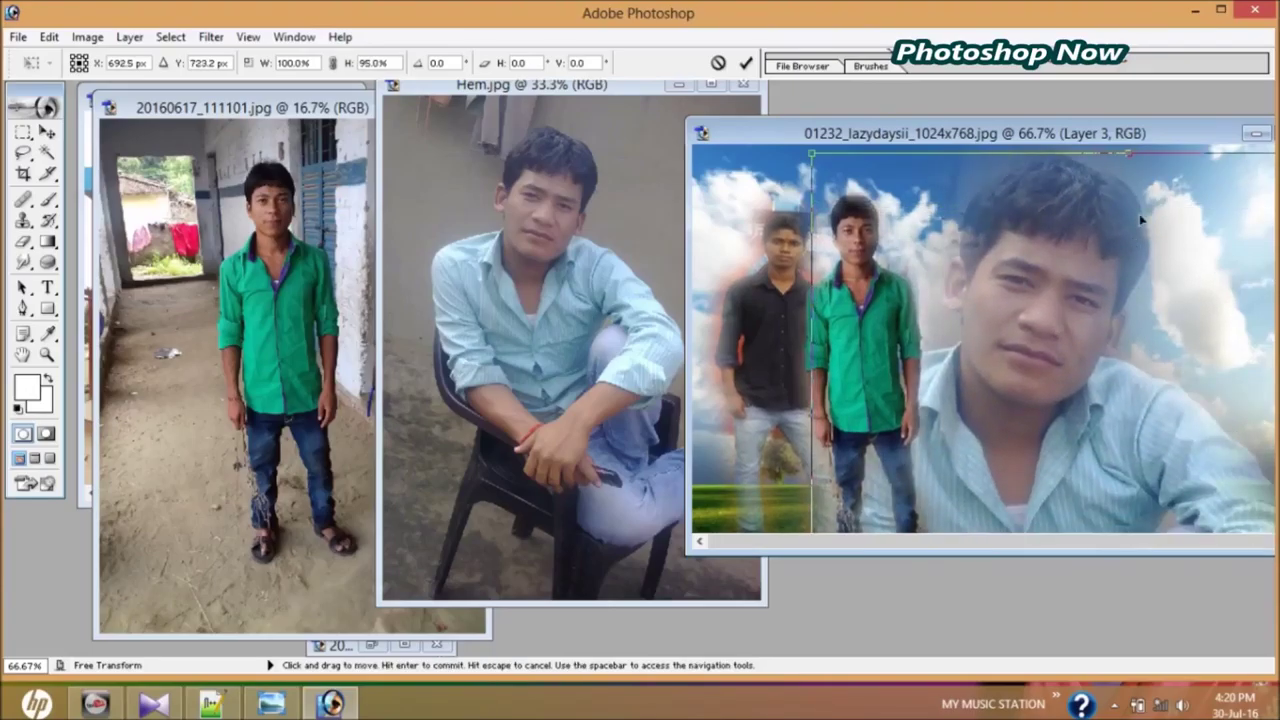
Shrink the seated man onto the grass at lower right and apply the transform.
mouse_move(1132, 161)
left_mouse_down()
mouse_move(1143, 208)
mouse_move(1135, 437)
mouse_move(1141, 232)
mouse_move(971, 373)
mouse_move(833, 382)
left_mouse_up()
left_click_drag(991, 423, 745, 394)
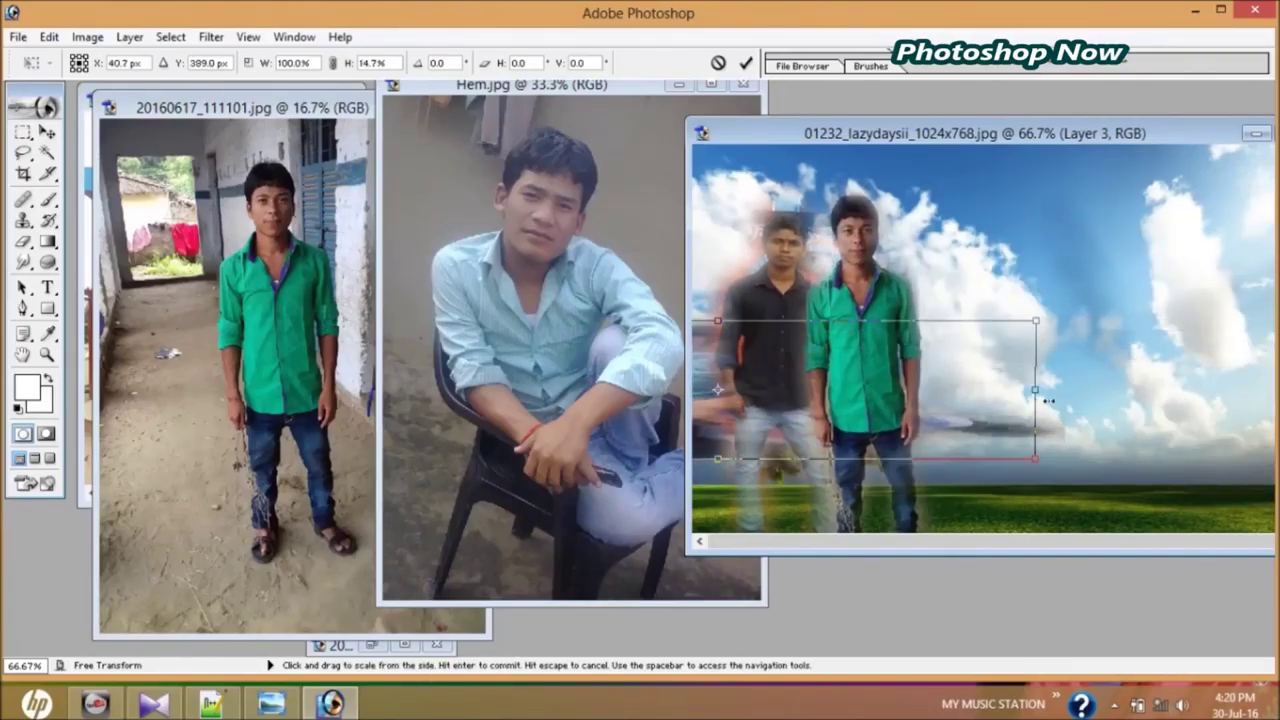
mouse_move(1048, 400)
left_mouse_down()
mouse_move(873, 390)
mouse_move(1158, 394)
left_mouse_up()
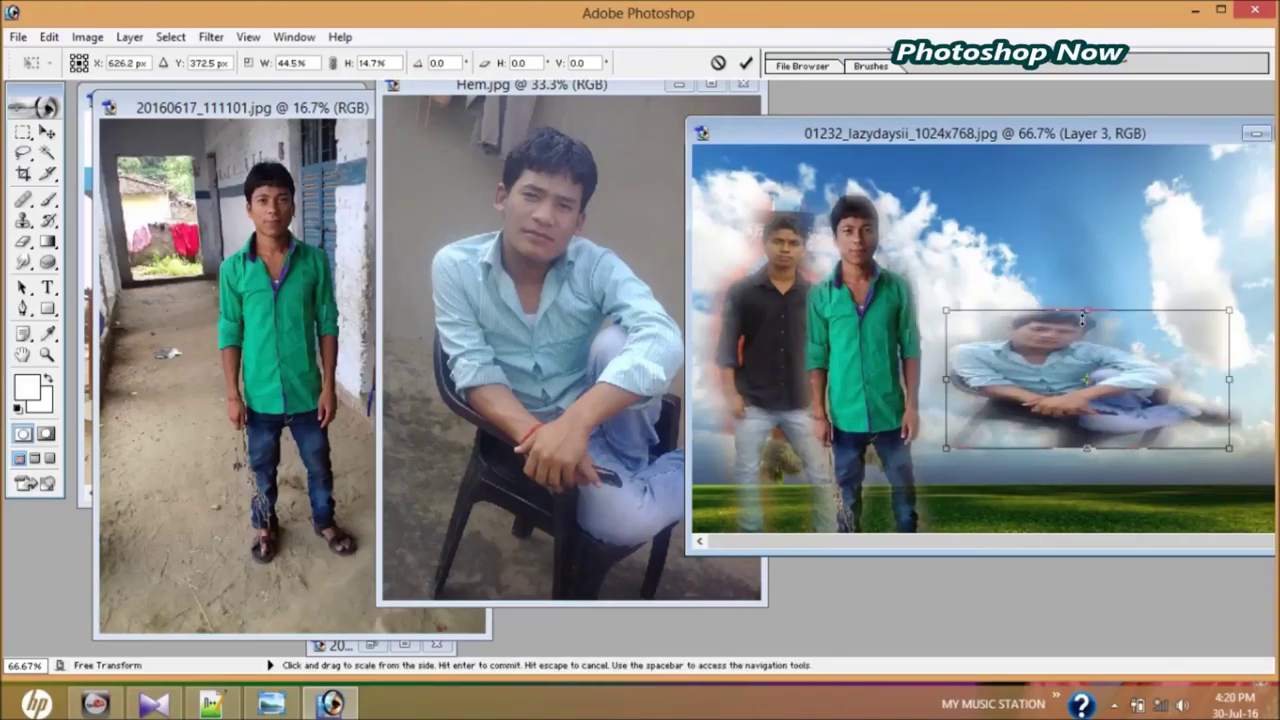
left_click_drag(1083, 318, 1084, 249)
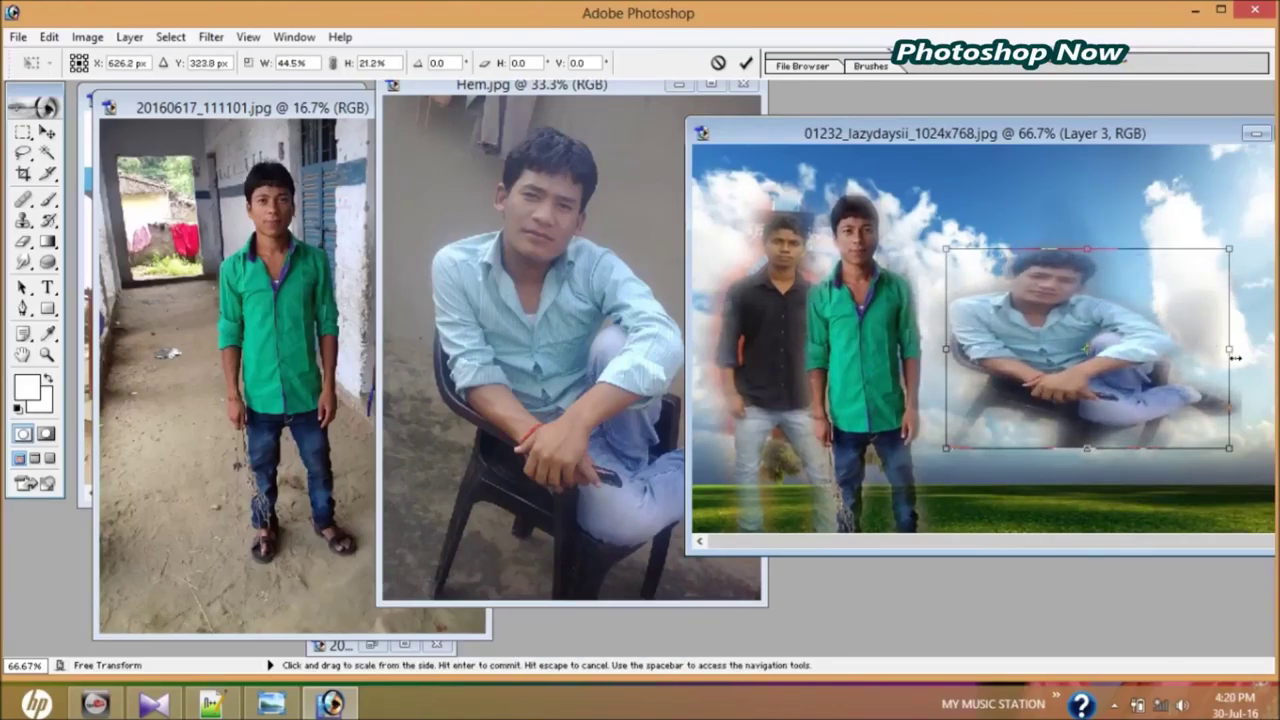
mouse_move(1236, 357)
left_mouse_down()
mouse_move(1126, 360)
mouse_move(1156, 410)
mouse_move(1235, 435)
left_mouse_up()
key("Return")
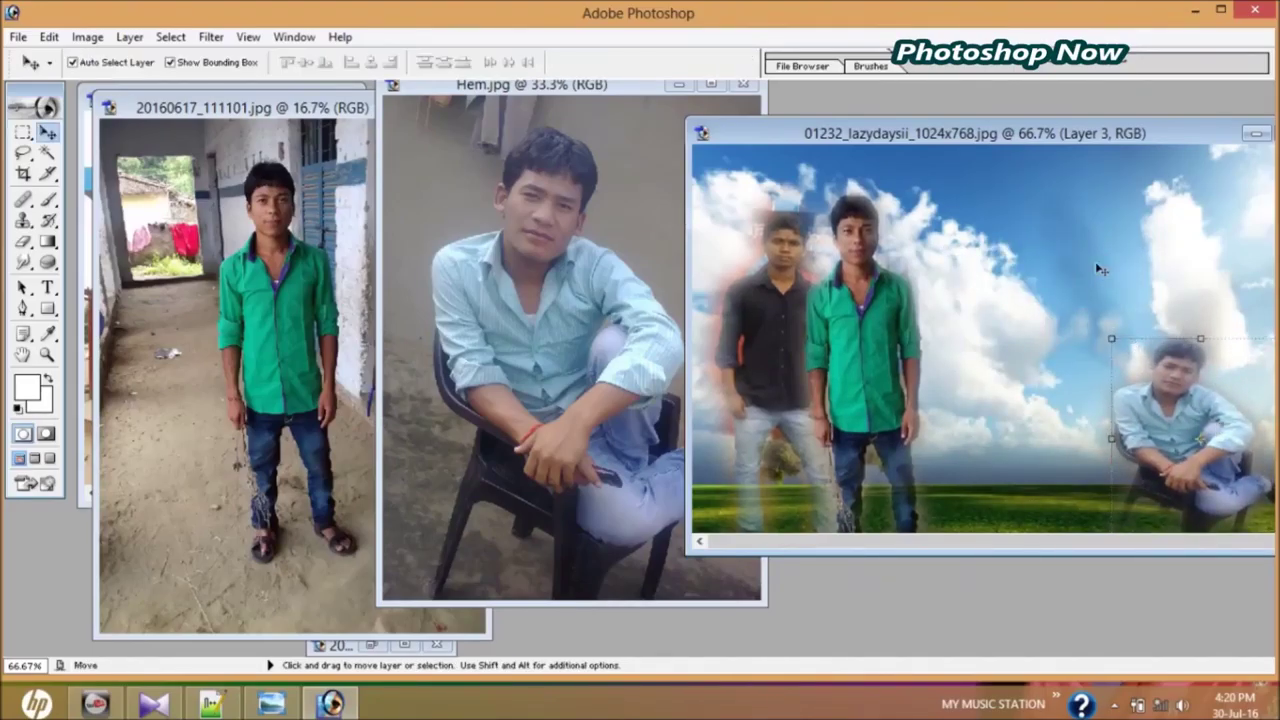
Copy the man by the tree into the composite and maximize the composite window.
left_click(377, 648)
mouse_move(898, 352)
left_mouse_down()
mouse_move(1086, 174)
mouse_move(698, 120)
left_mouse_up()
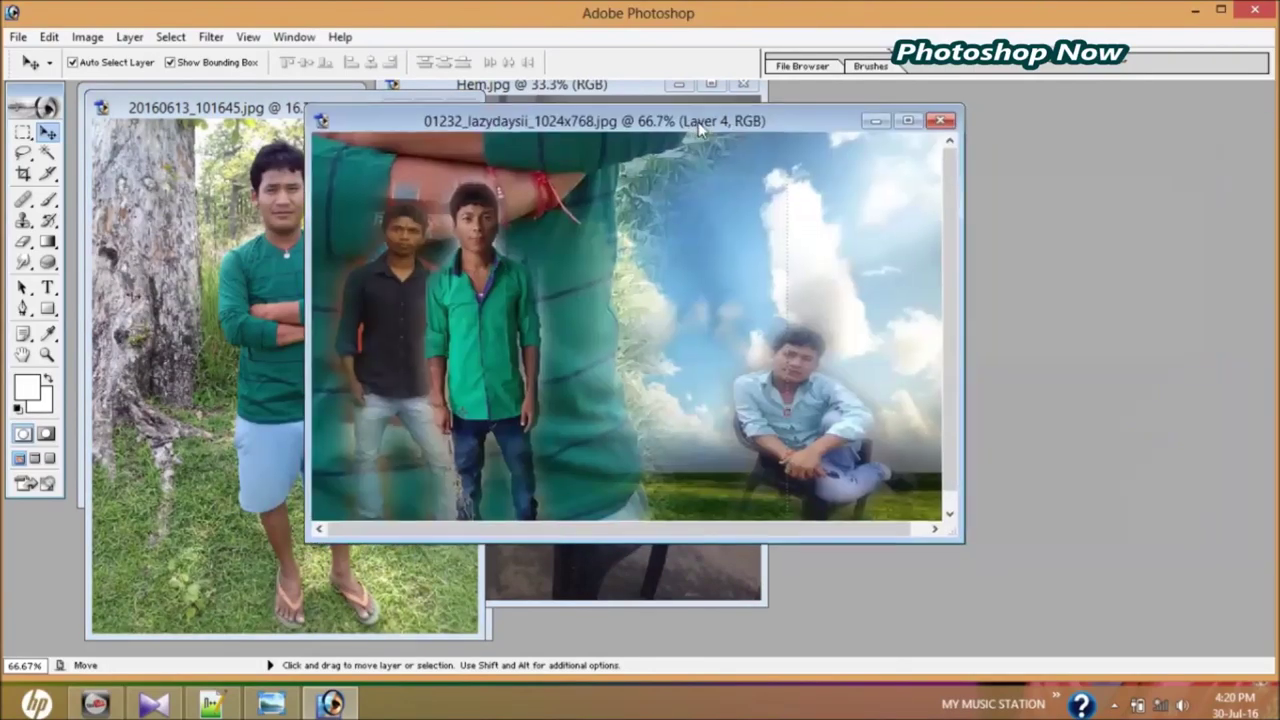
left_click(908, 124)
mouse_move(632, 266)
left_mouse_down()
mouse_move(610, 398)
mouse_move(642, 538)
left_mouse_up()
left_click_drag(629, 391, 605, 362)
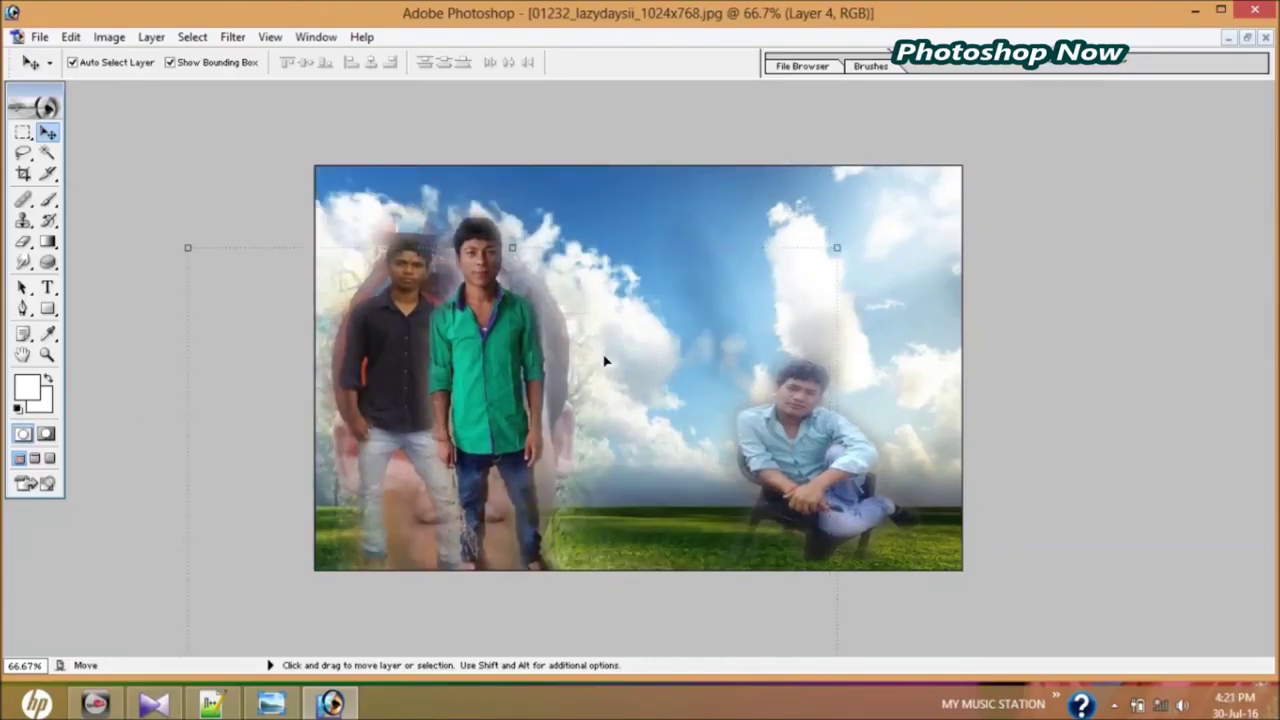
Squash the new man's layer to about a fifth of its height.
mouse_move(513, 248)
left_mouse_down()
mouse_move(513, 503)
mouse_move(585, 284)
mouse_move(560, 569)
left_mouse_up()
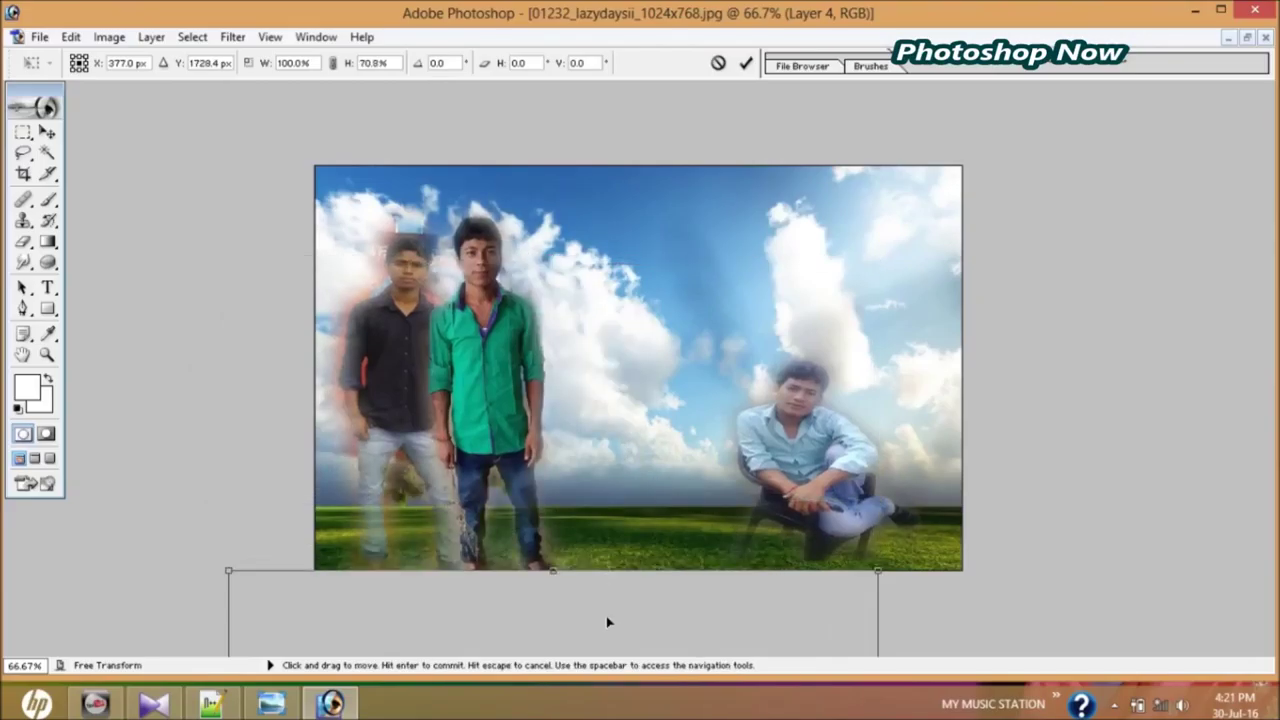
mouse_move(606, 620)
left_mouse_down()
mouse_move(566, 370)
mouse_move(554, 535)
left_mouse_up()
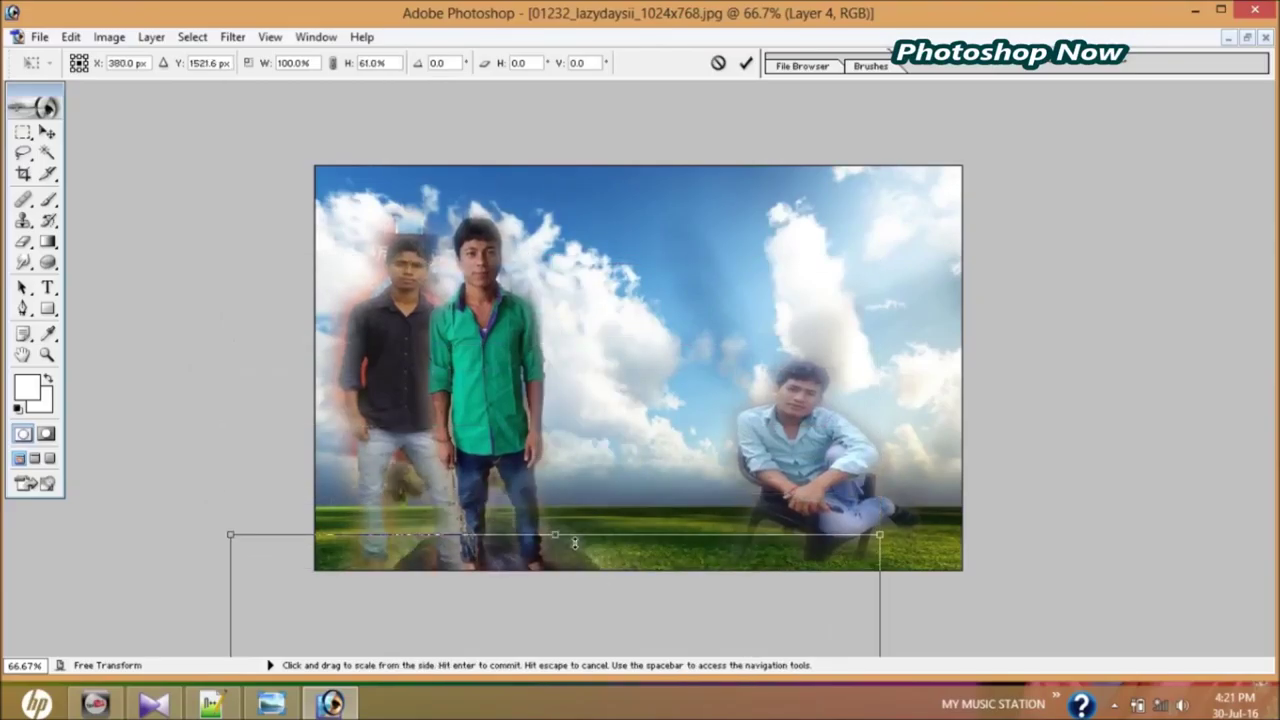
left_click_drag(603, 589, 605, 363)
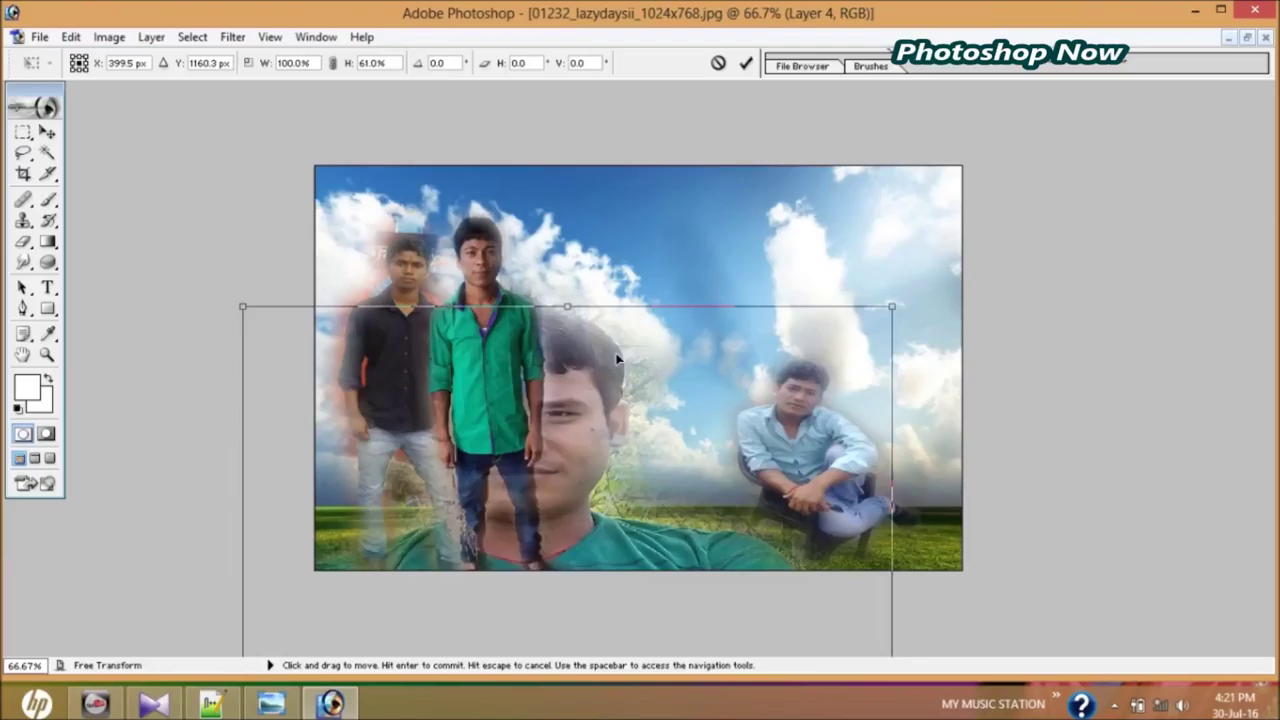
left_click_drag(583, 309, 585, 391)
left_click_drag(603, 506, 653, 272)
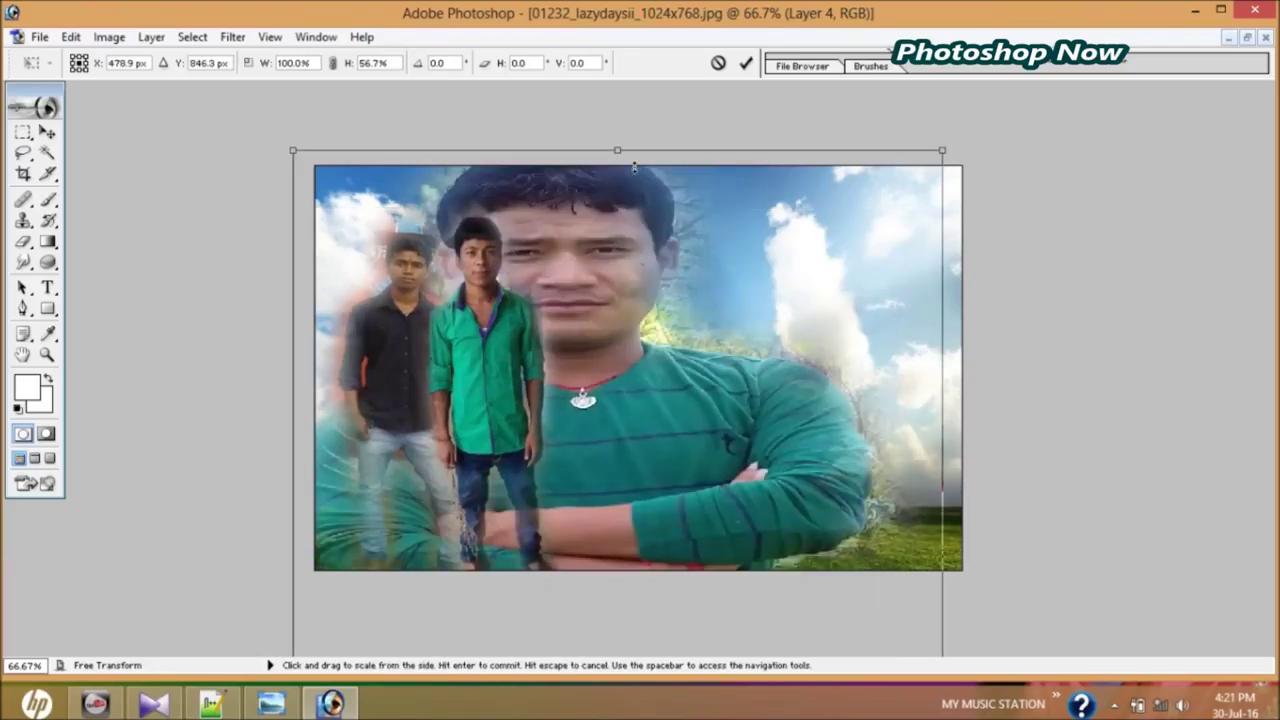
mouse_move(618, 157)
left_mouse_down()
mouse_move(631, 413)
mouse_move(684, 169)
mouse_move(666, 252)
left_mouse_up()
left_click_drag(660, 223, 657, 366)
left_click_drag(658, 423, 676, 203)
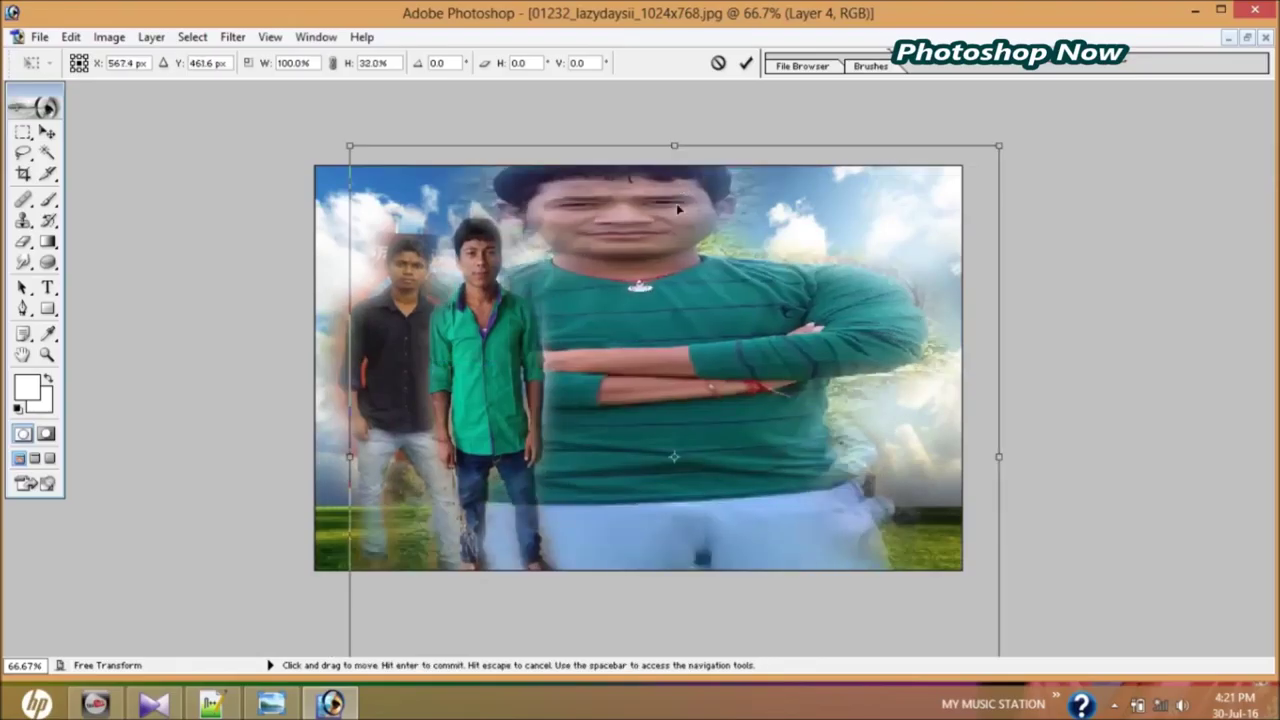
left_click_drag(667, 153, 667, 340)
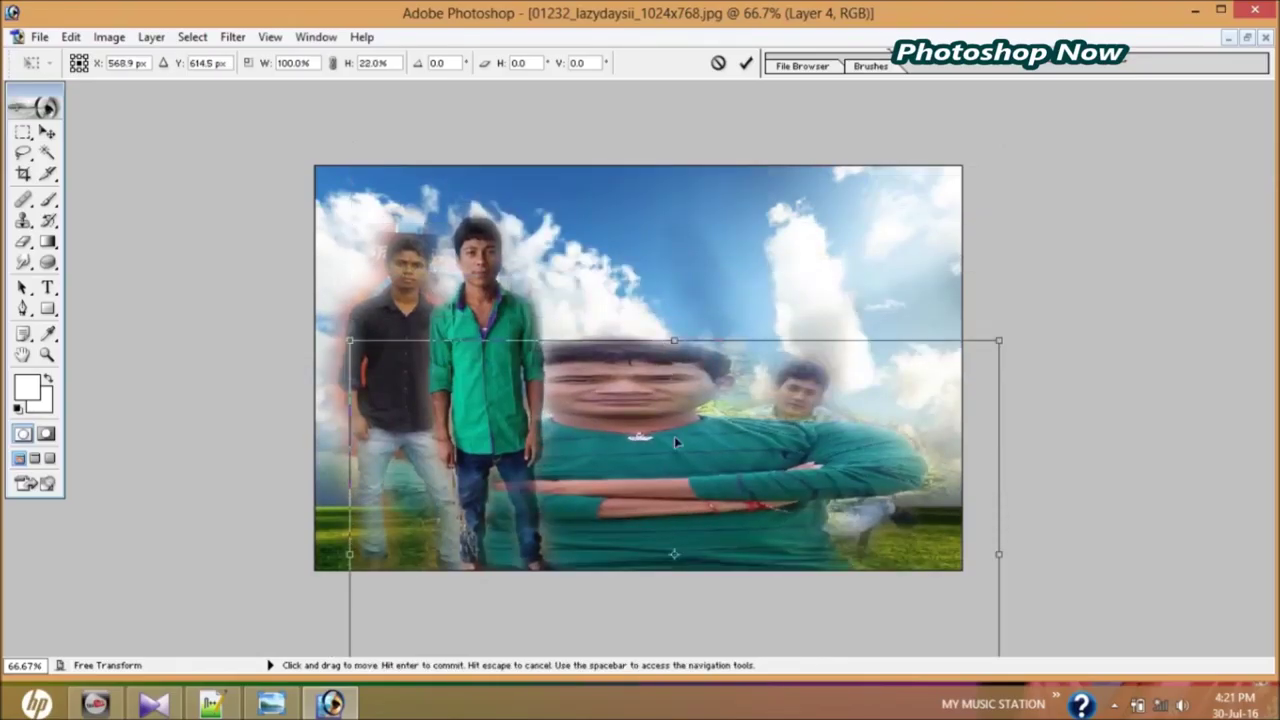
left_click_drag(674, 436, 716, 202)
Narrow him to about 23% width and place him beside the green-shirt man.
left_click_drag(1045, 314, 692, 309)
left_click_drag(548, 260, 600, 360)
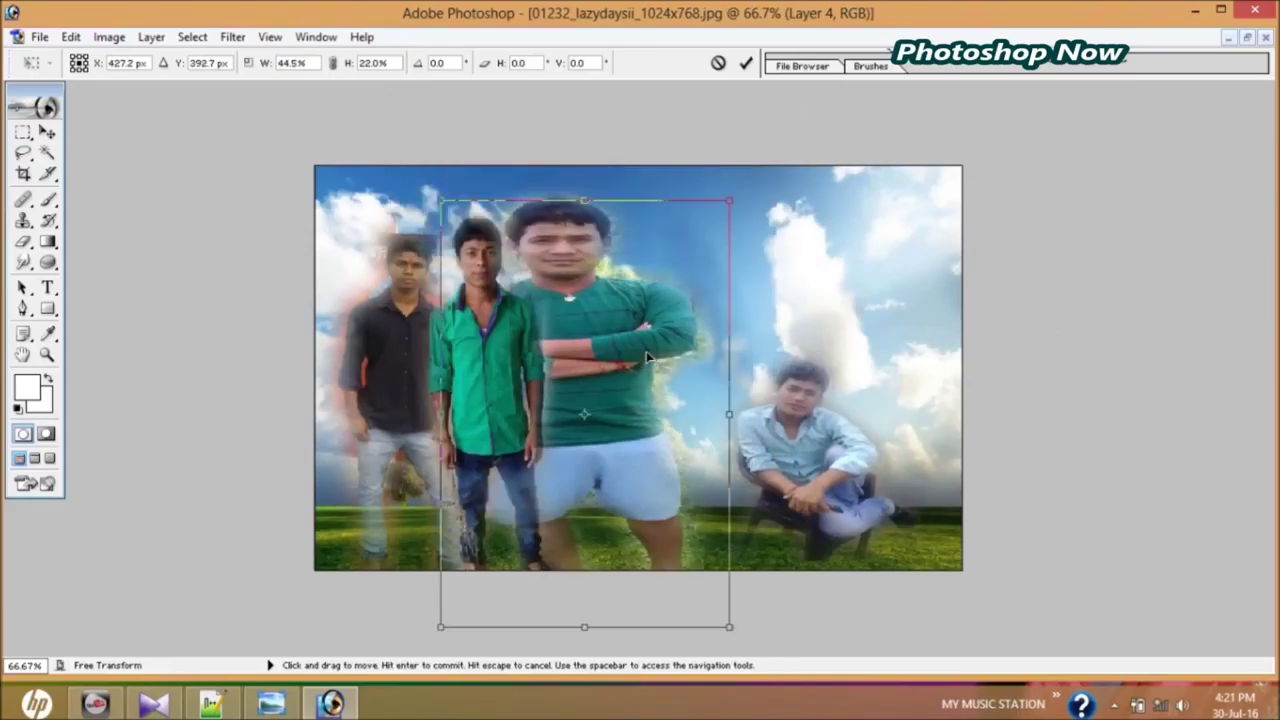
left_click_drag(594, 201, 594, 343)
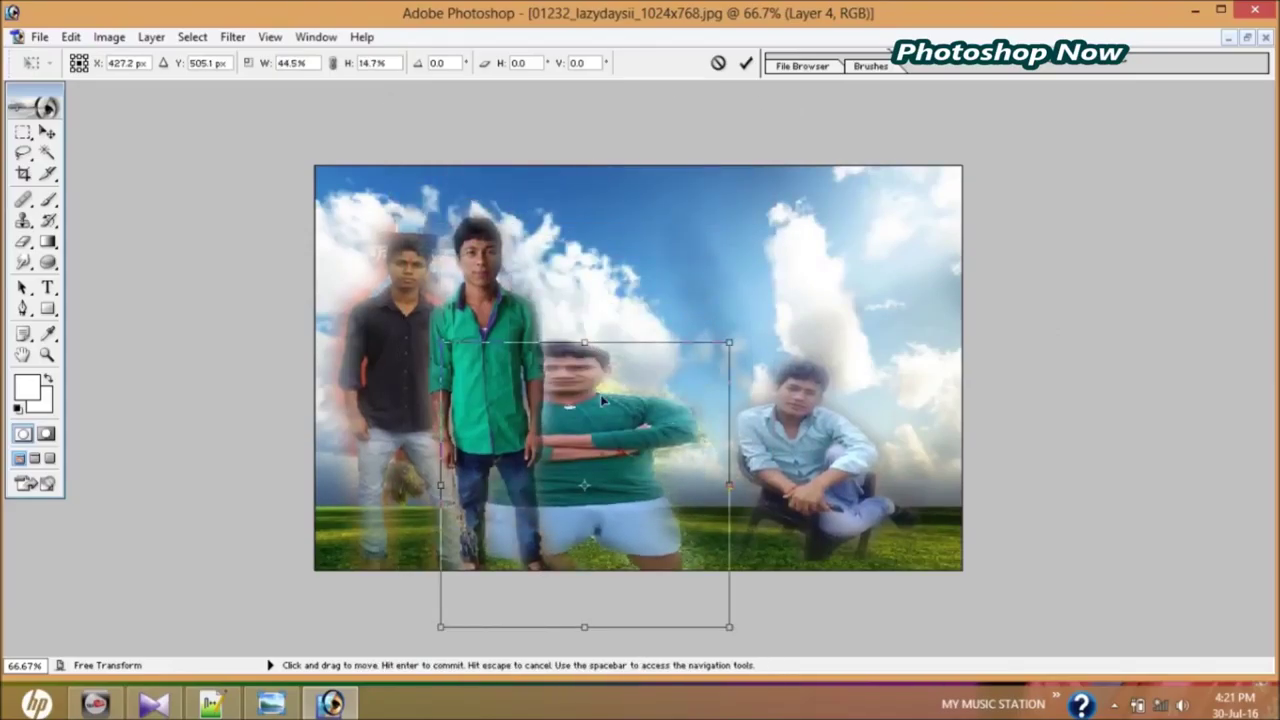
left_click_drag(612, 440, 626, 311)
left_click_drag(744, 357, 605, 343)
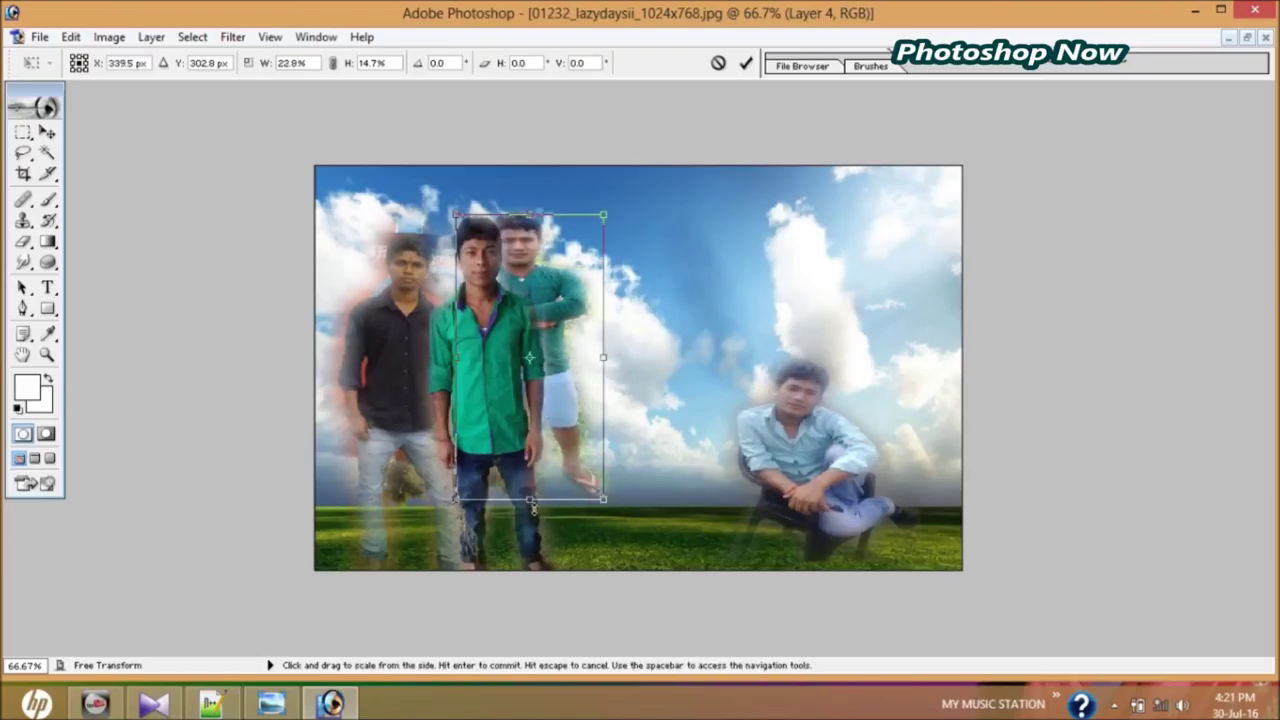
left_click_drag(530, 498, 530, 555)
left_click_drag(530, 384, 564, 400)
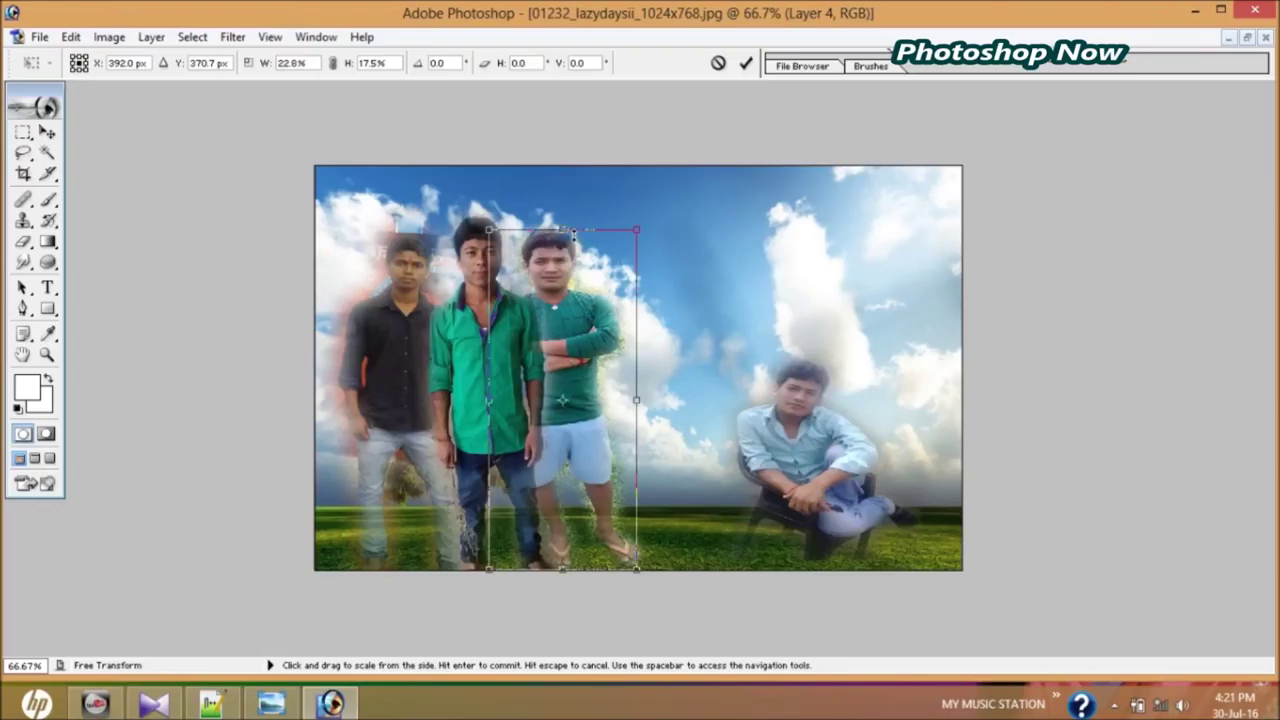
Fine-tune him to about 21.8% × 20.9%, nudge him right, and apply.
left_click_drag(573, 231, 573, 210)
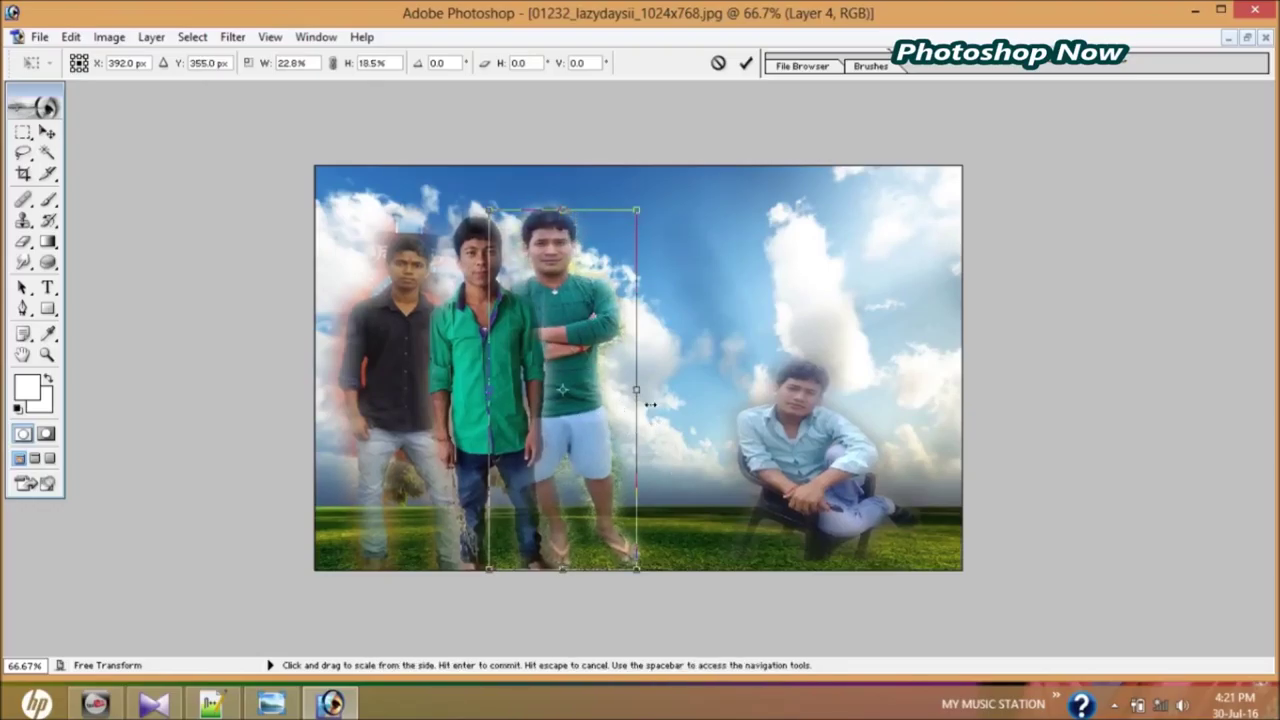
left_click_drag(637, 408, 659, 408)
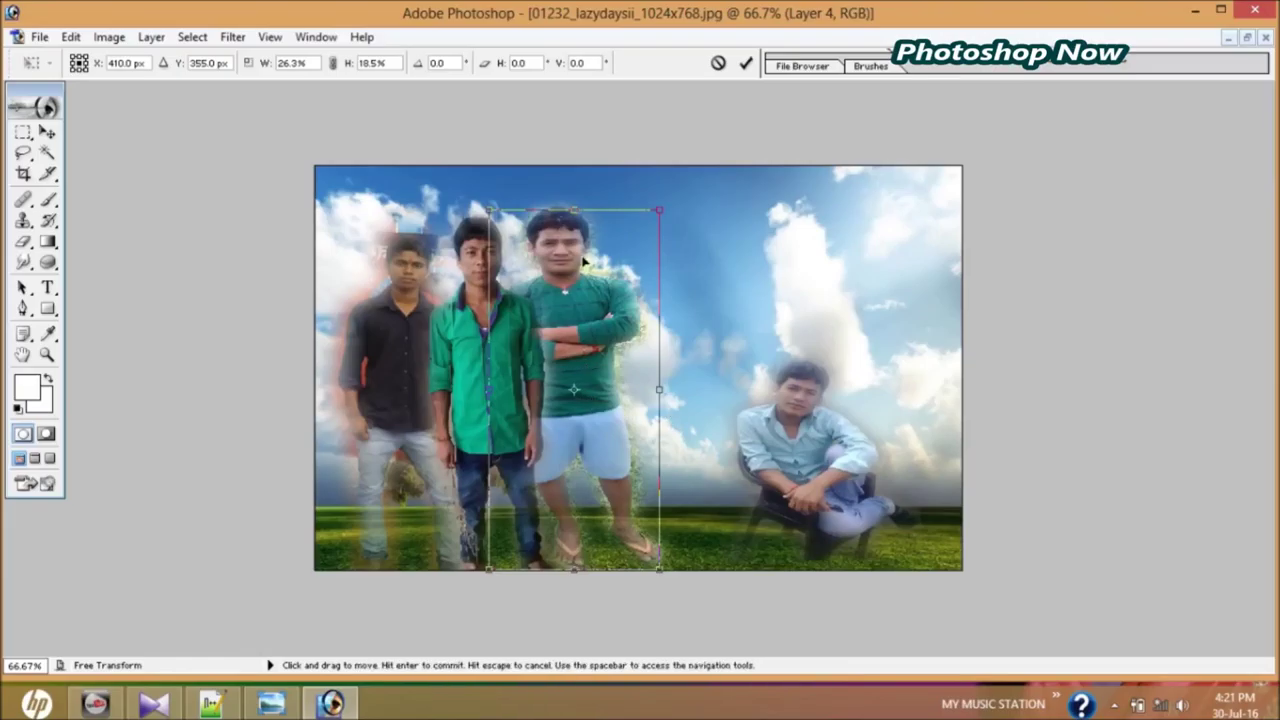
left_click_drag(578, 210, 578, 204)
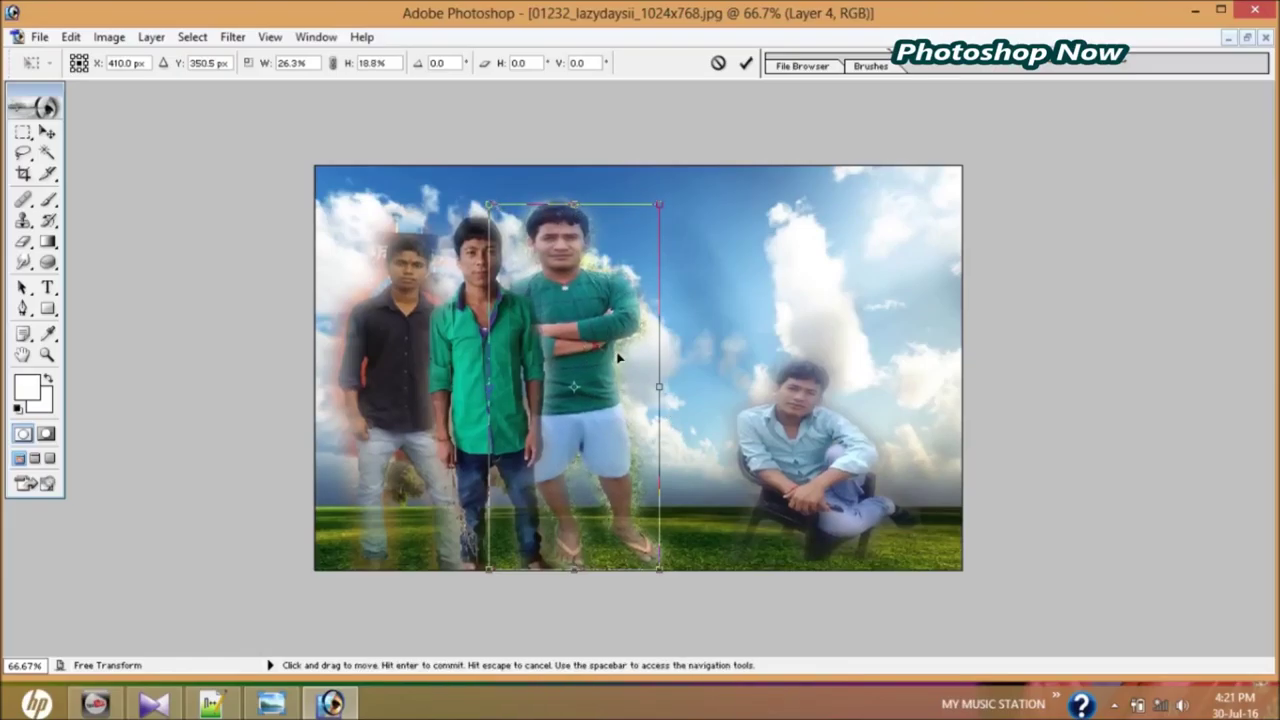
left_click_drag(577, 337, 577, 376)
left_click_drag(661, 427, 640, 427)
left_click_drag(557, 243, 557, 224)
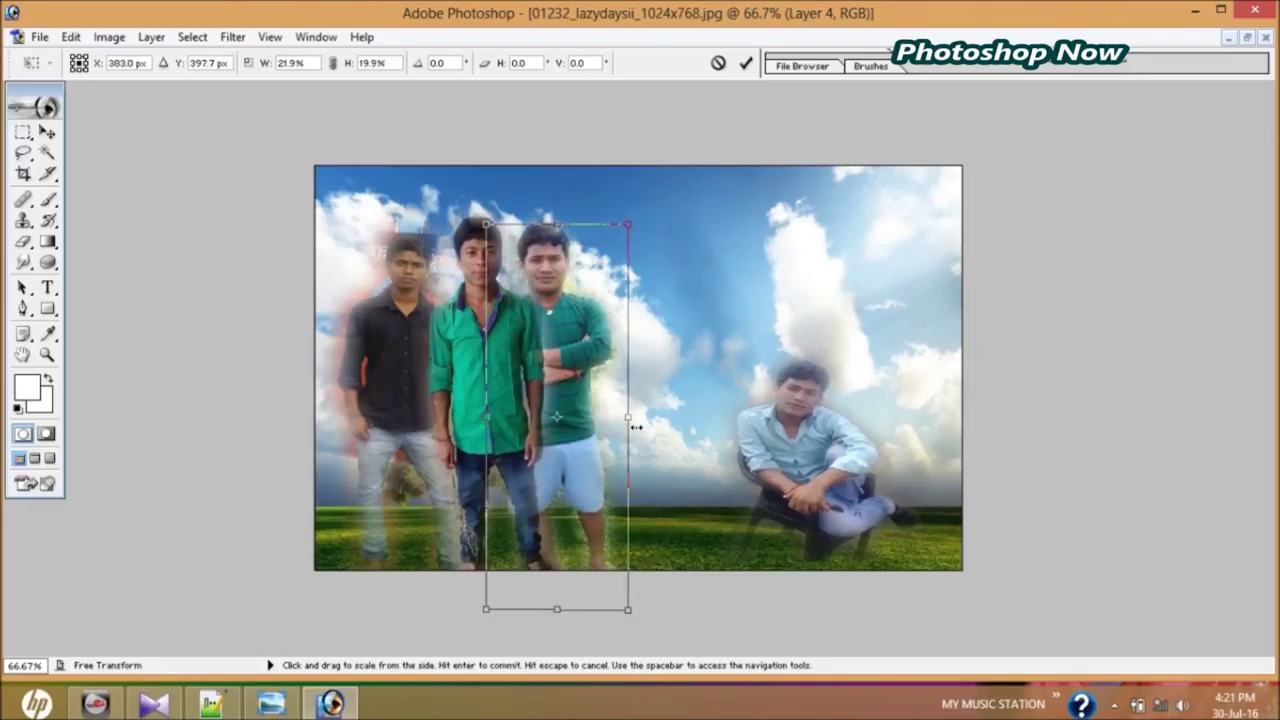
left_click_drag(636, 427, 647, 427)
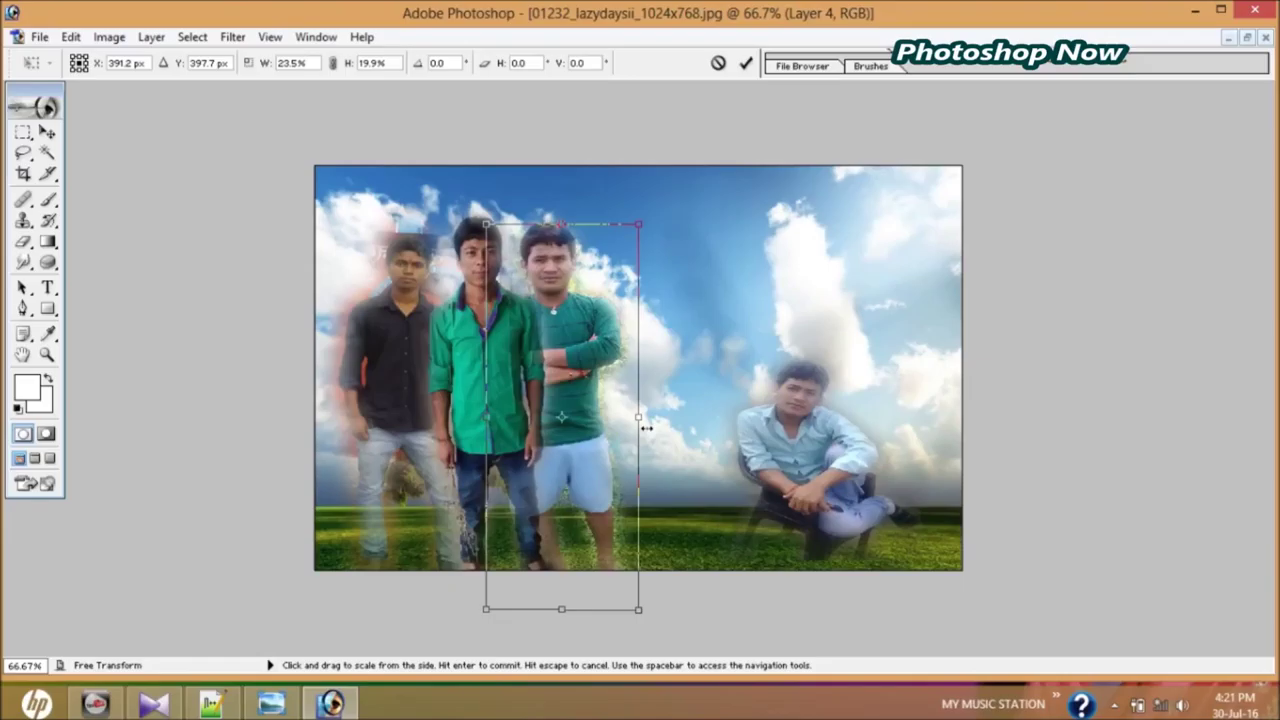
left_click_drag(563, 225, 565, 205)
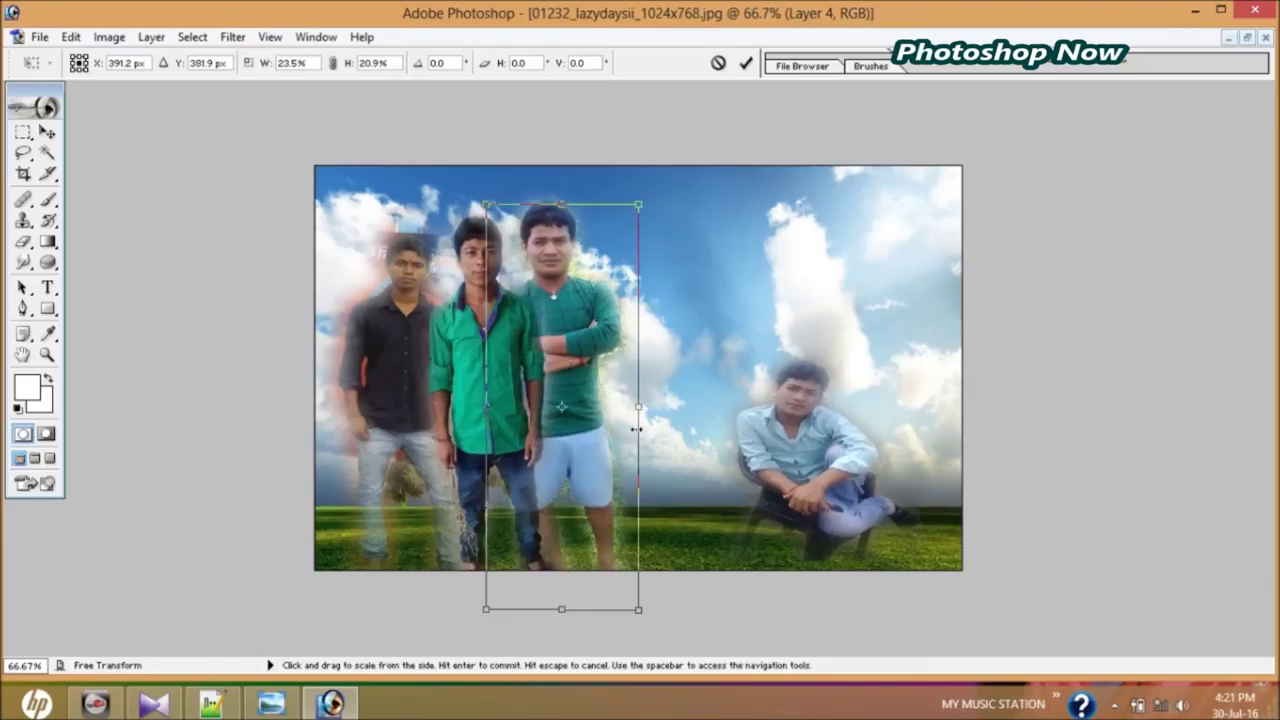
left_click_drag(646, 427, 635, 427)
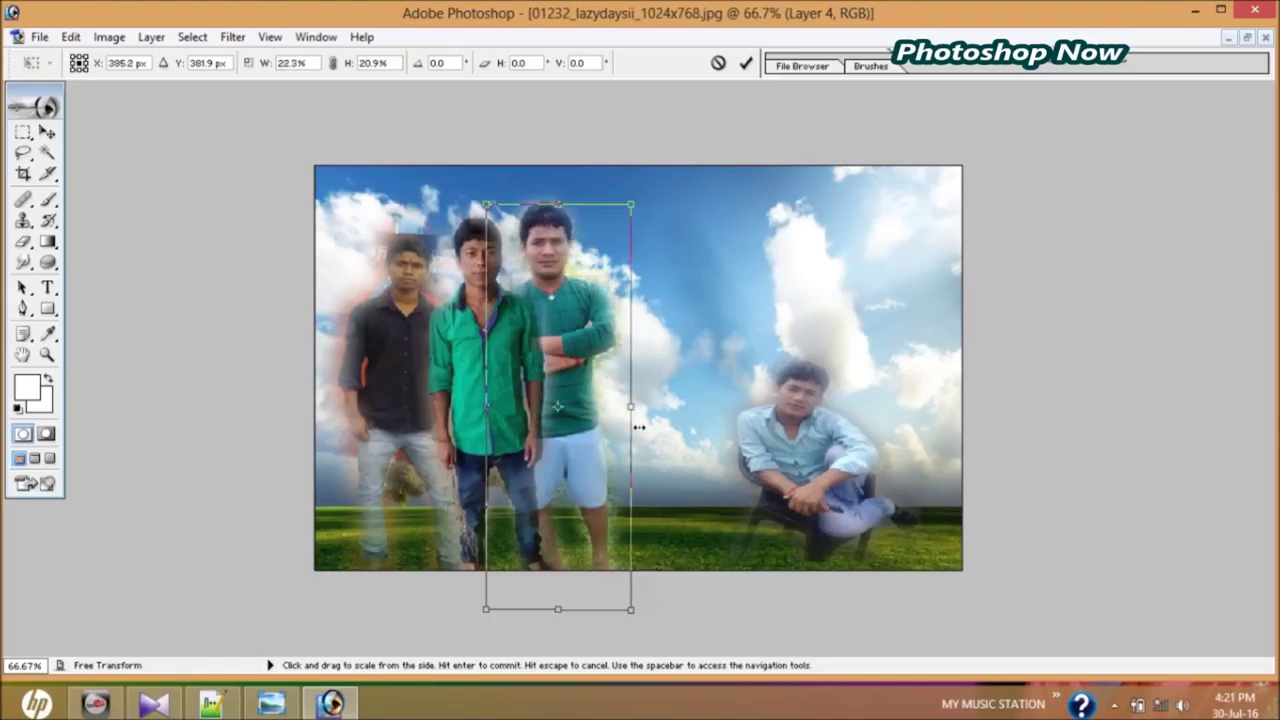
left_click_drag(595, 392, 612, 393)
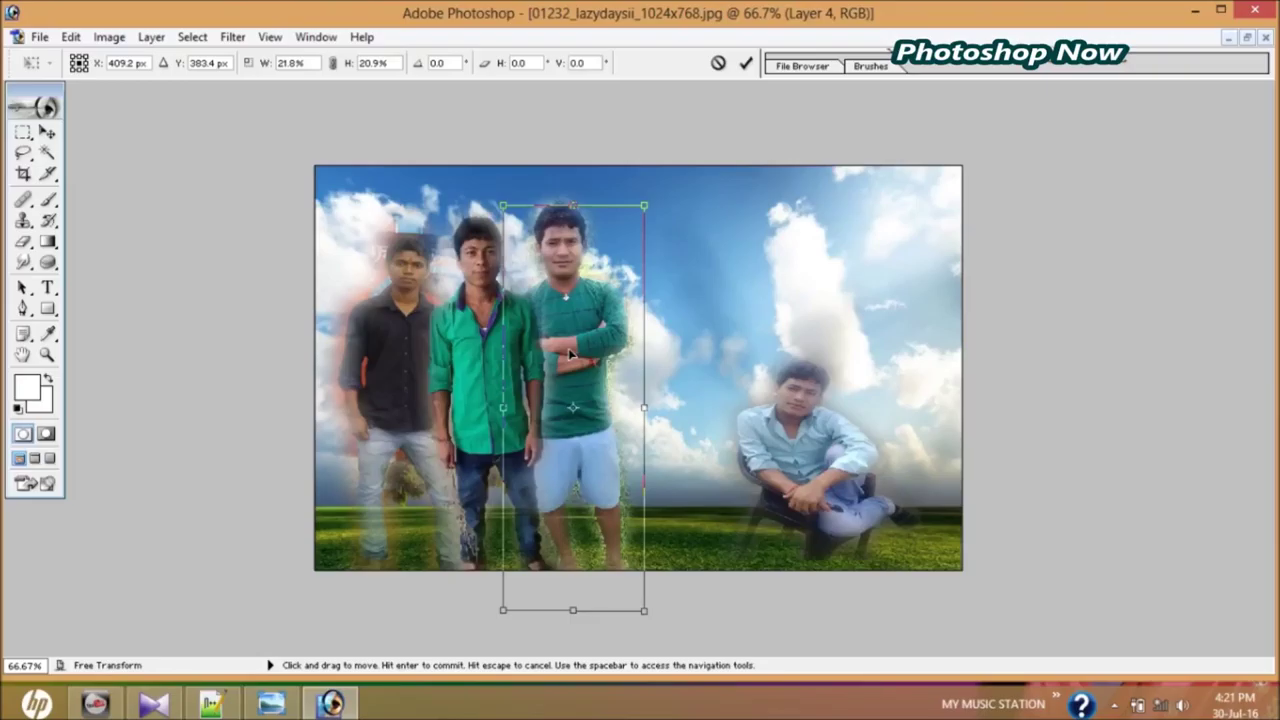
key("Return")
left_click(709, 410)
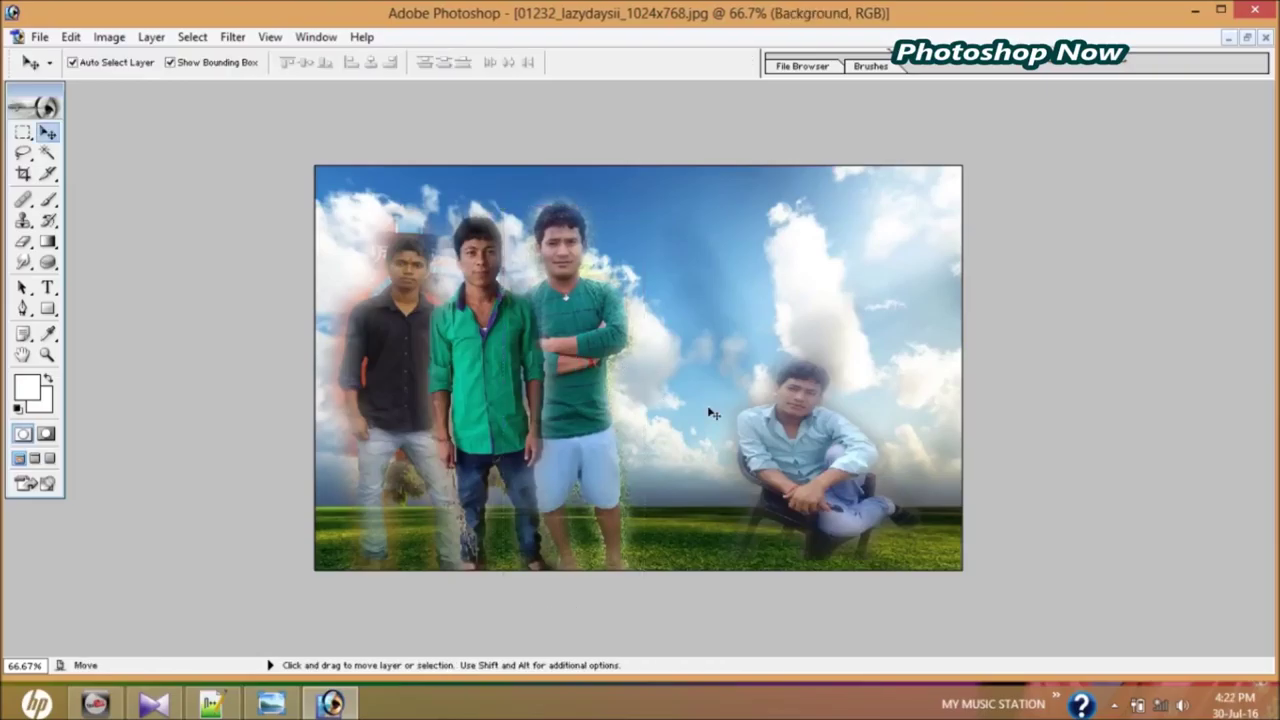
Zoom to 200%, undo the accidental Layer 2 move, and dismiss the locked-layer error.
key("ctrl+plus")
key("ctrl+plus")
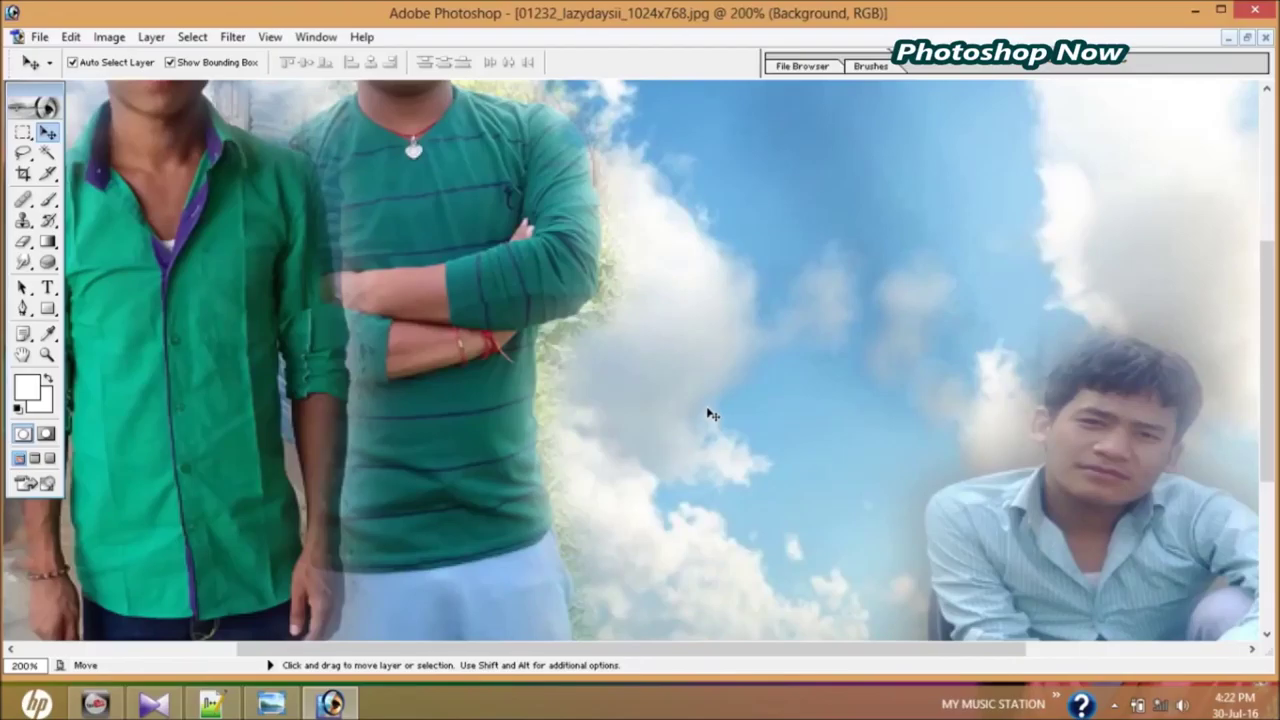
left_click_drag(520, 316, 683, 428)
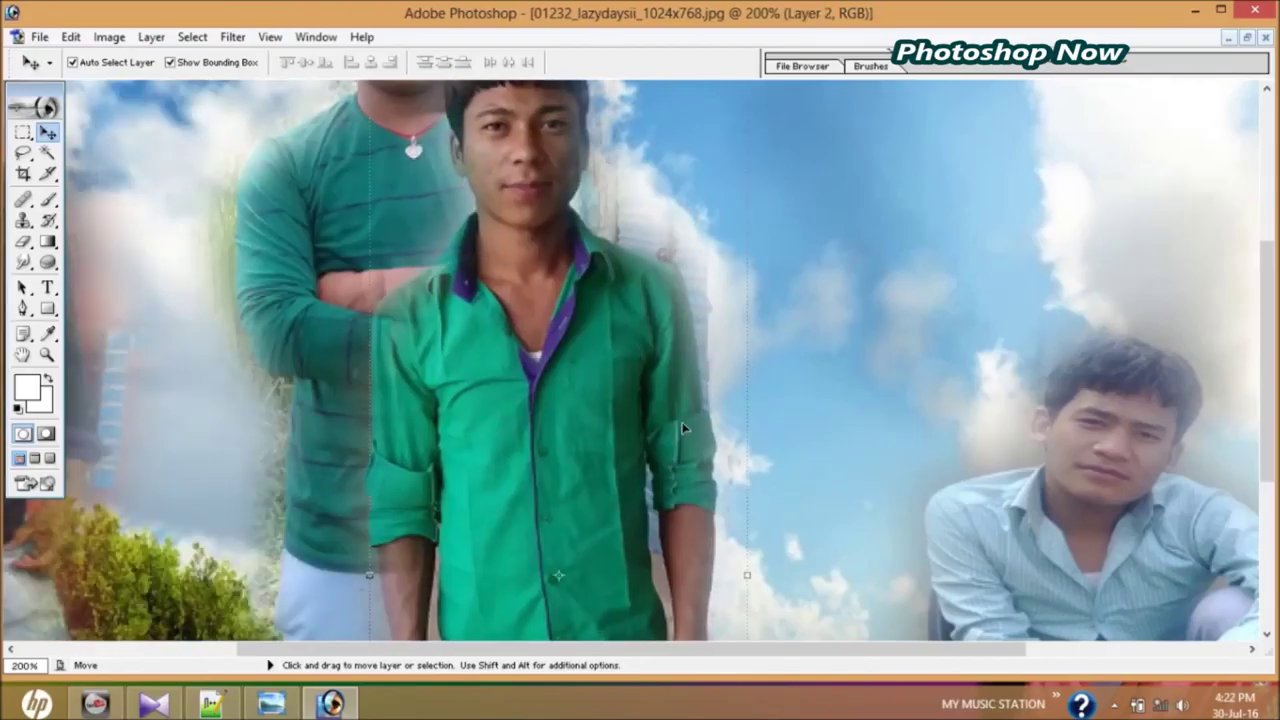
key("ctrl+z")
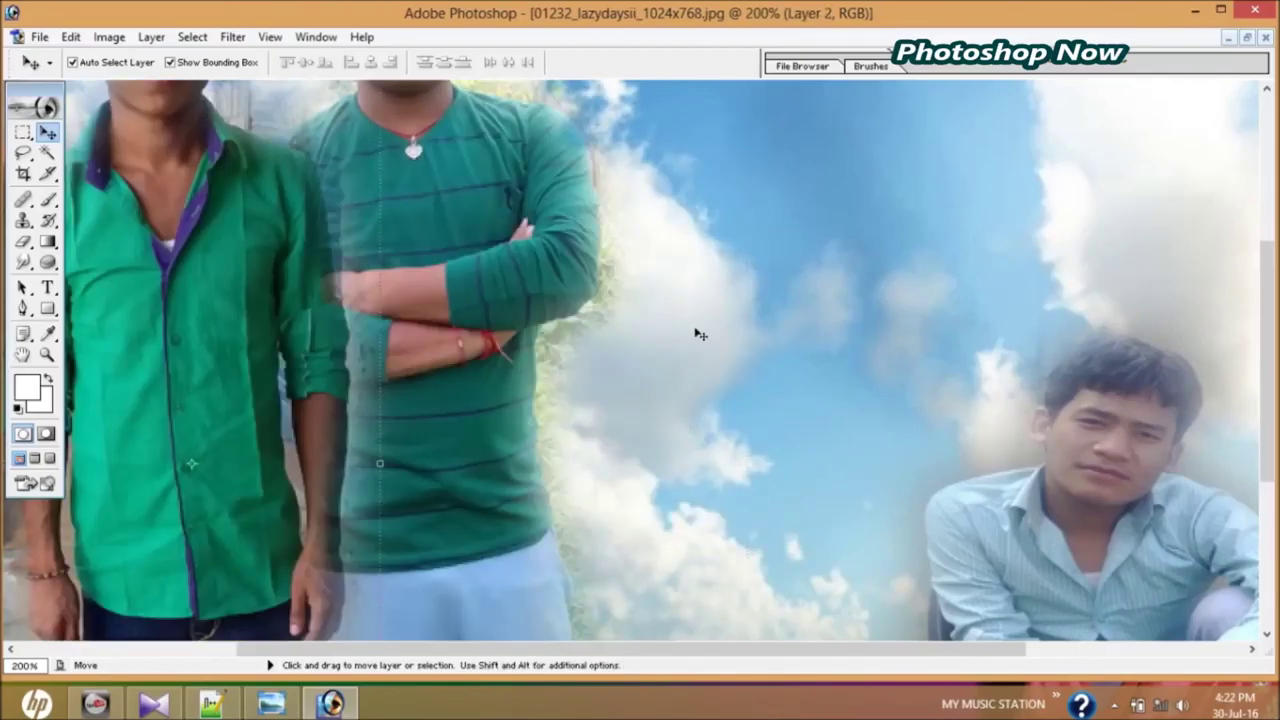
left_click(700, 334)
left_click_drag(1024, 377, 1019, 380)
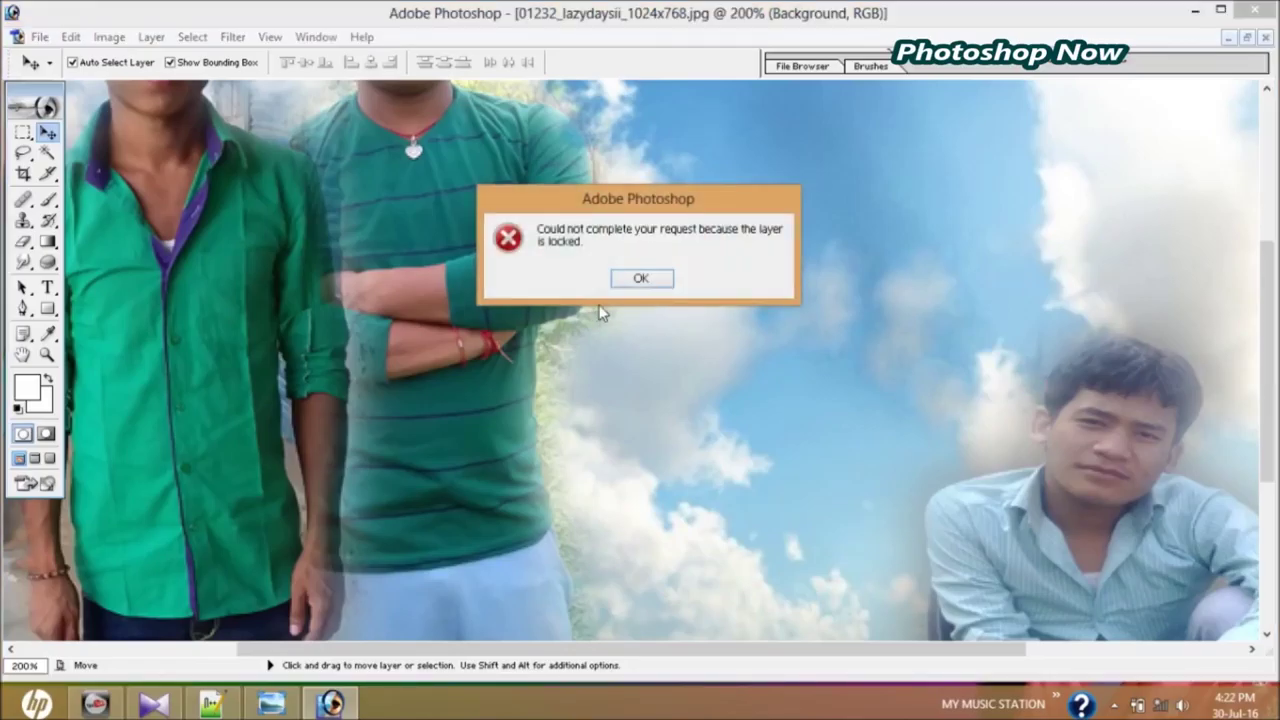
left_click(641, 278)
Pan onto the three men's faces and select Layer 1 with the Move tool.
left_click(22, 354)
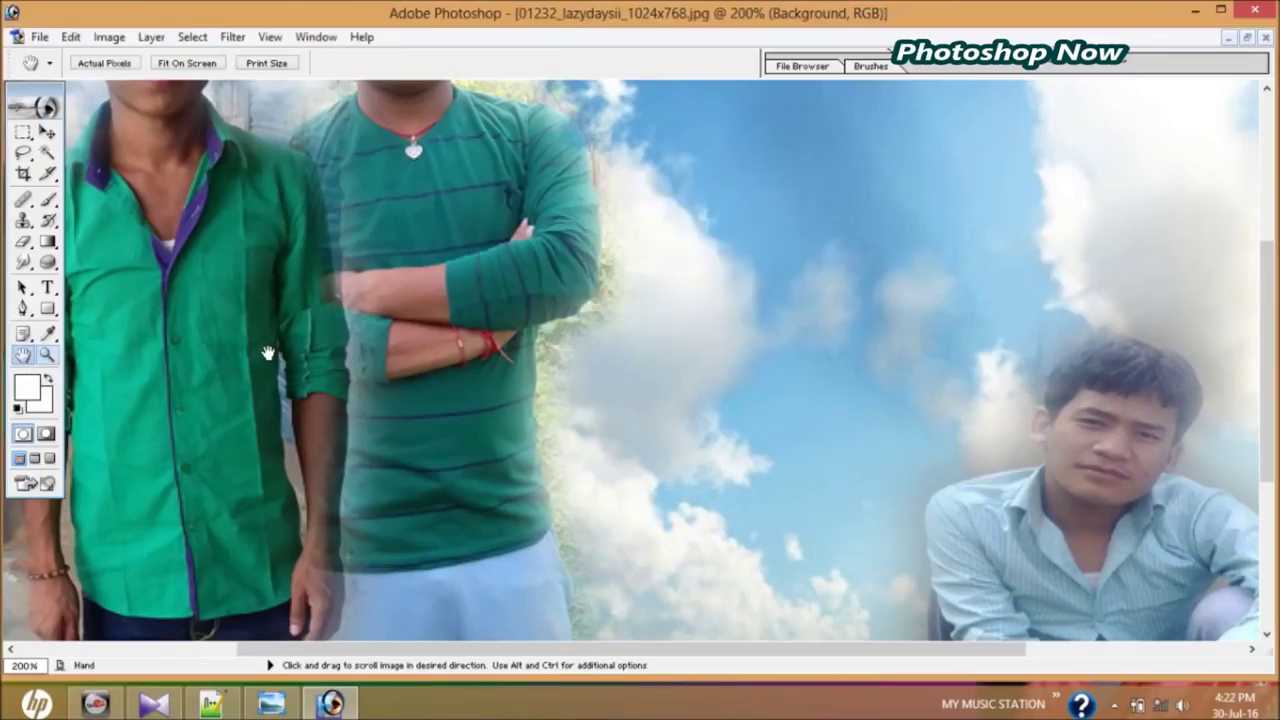
left_click_drag(268, 353, 964, 409)
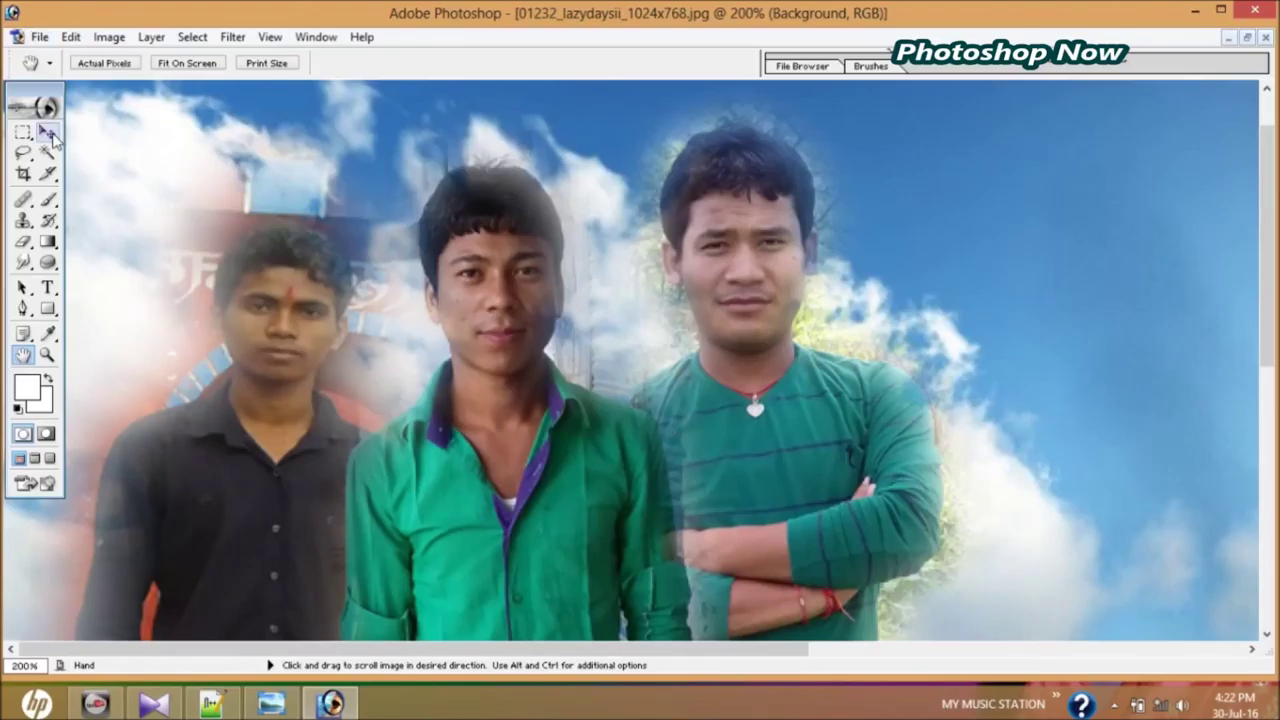
left_click(47, 131)
left_click(345, 371)
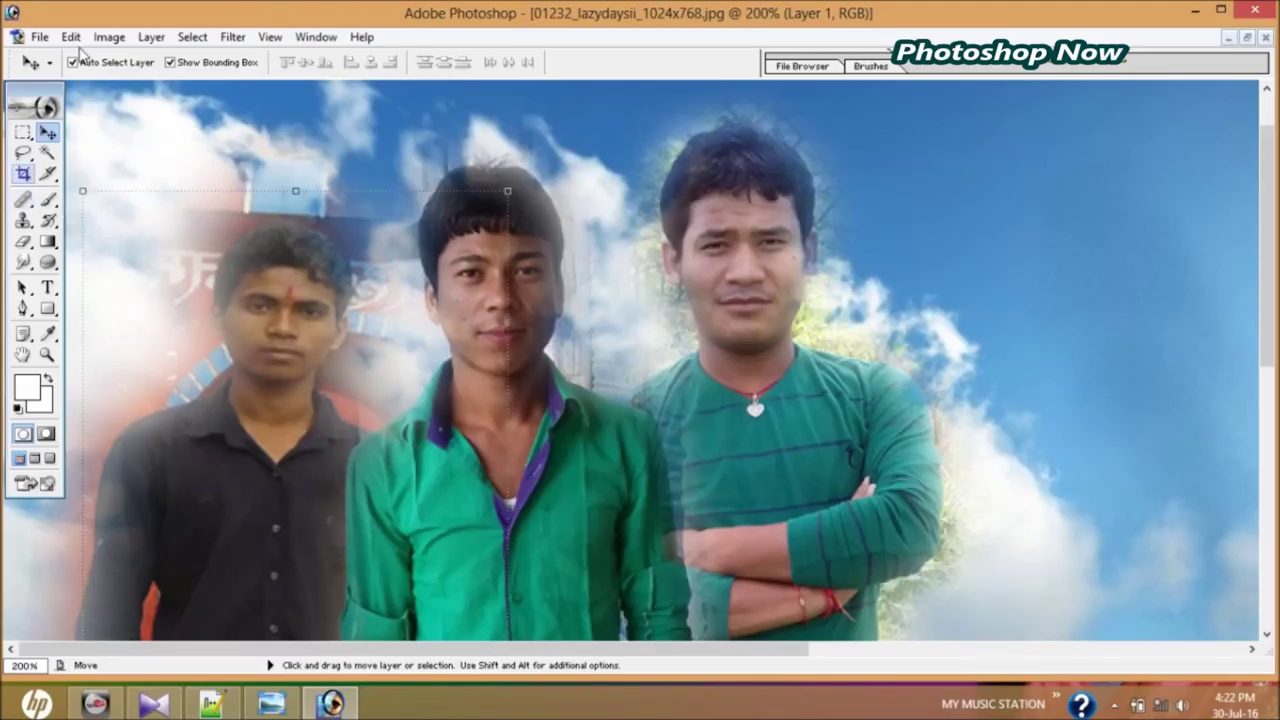
Apply a Hue/Saturation adjustment of Hue +7 to Layer 1.
left_click(109, 37)
mouse_move(152, 86)
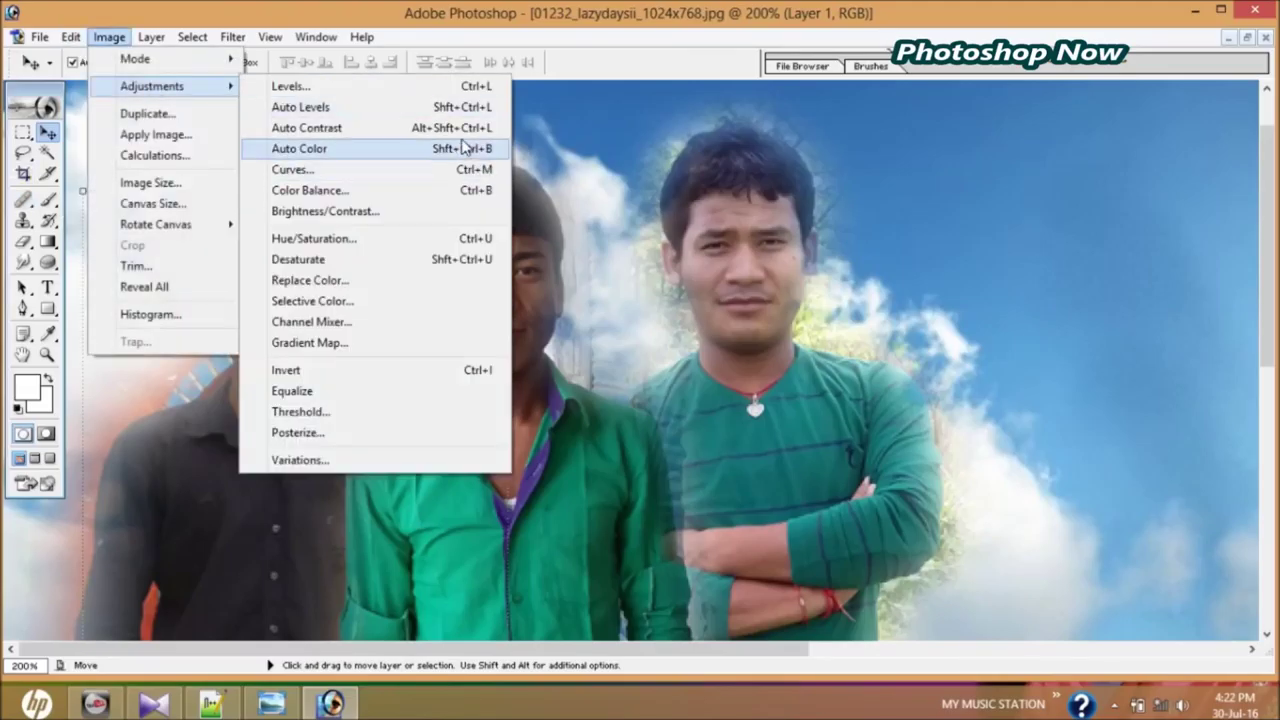
left_click(428, 241)
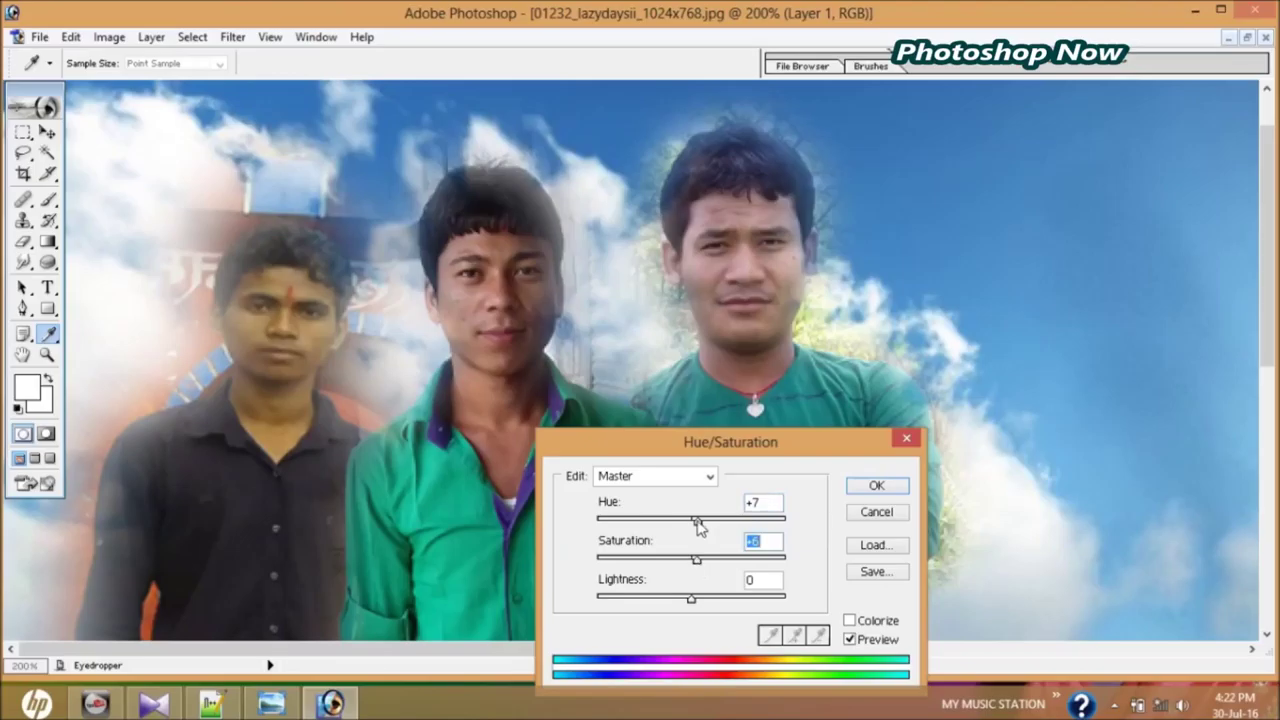
left_click(876, 487)
key("v")
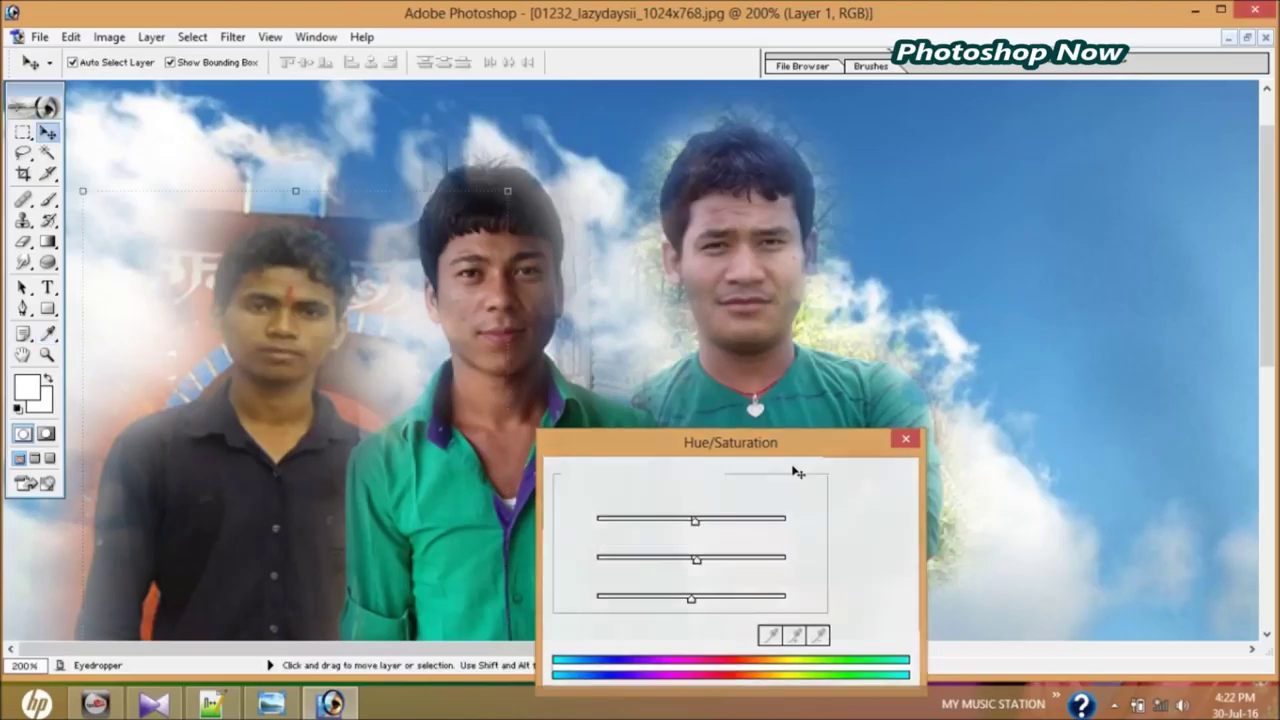
Give Layer 2 Hue +19 and Saturation +9, turning the shirt teal.
left_click(537, 380)
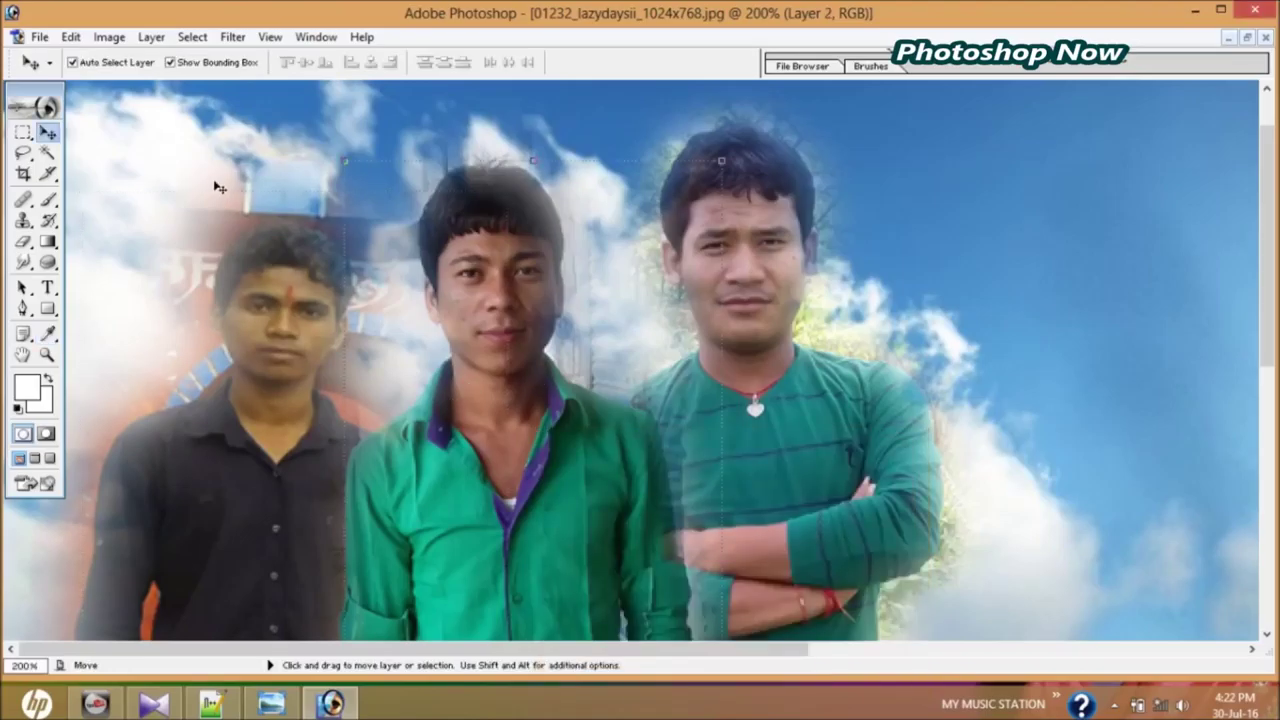
left_click(110, 38)
mouse_move(152, 86)
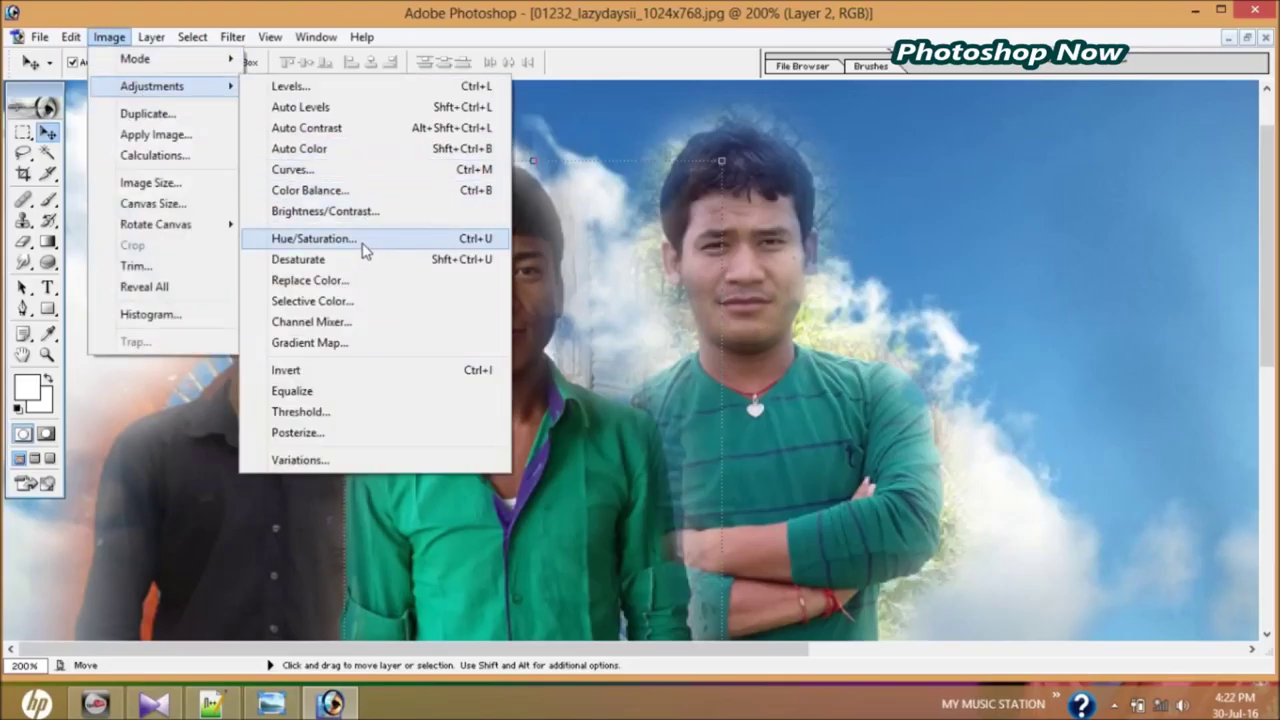
left_click(360, 238)
left_click_drag(692, 521, 702, 521)
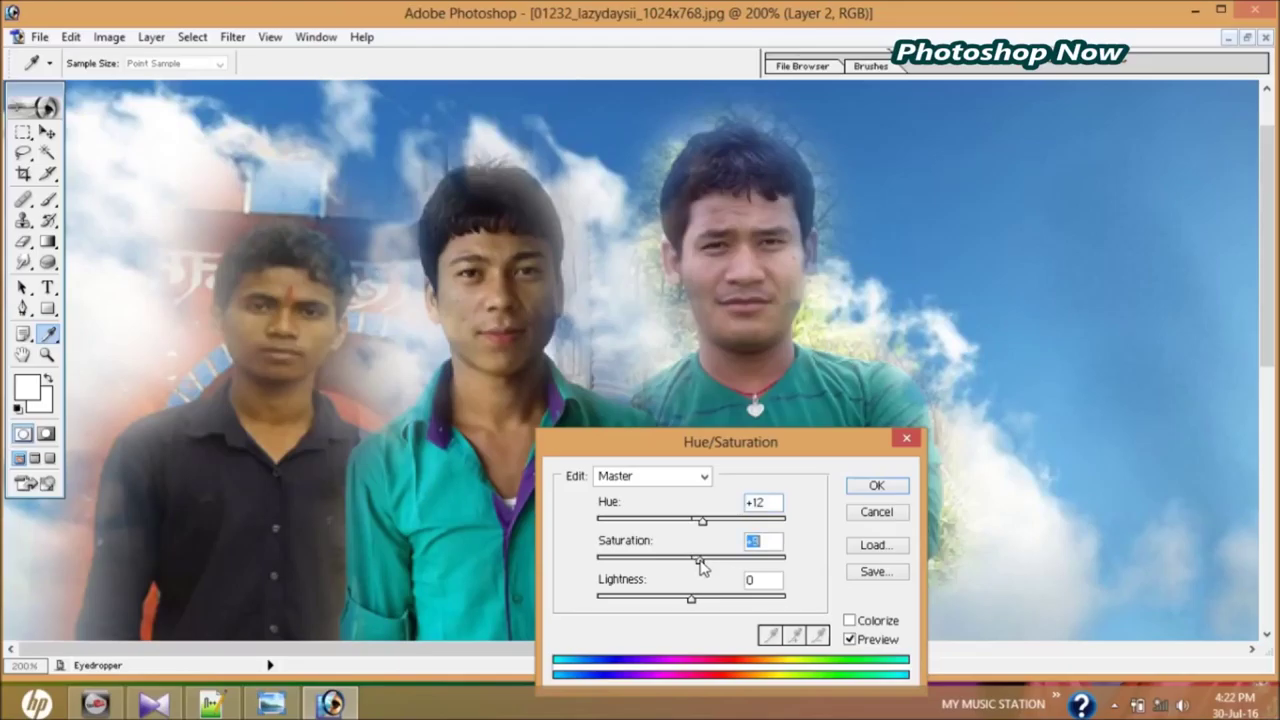
left_click(702, 524)
left_click_drag(706, 530, 710, 531)
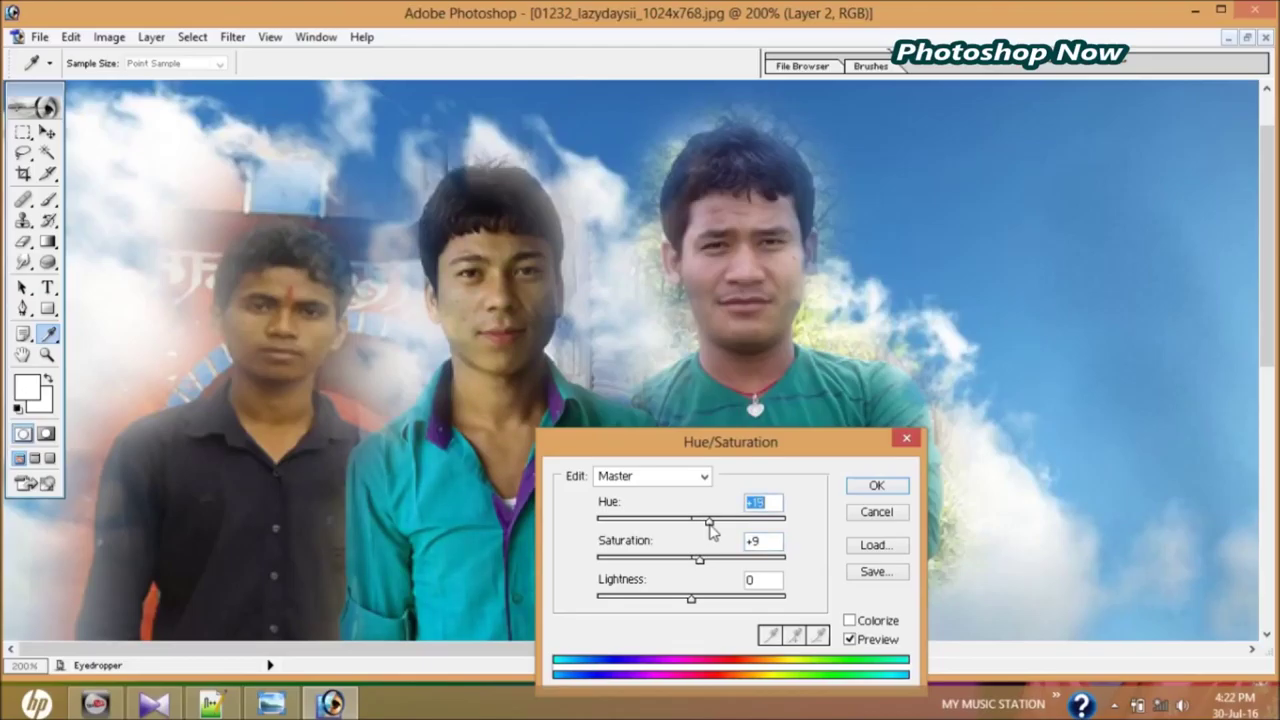
left_click(866, 490)
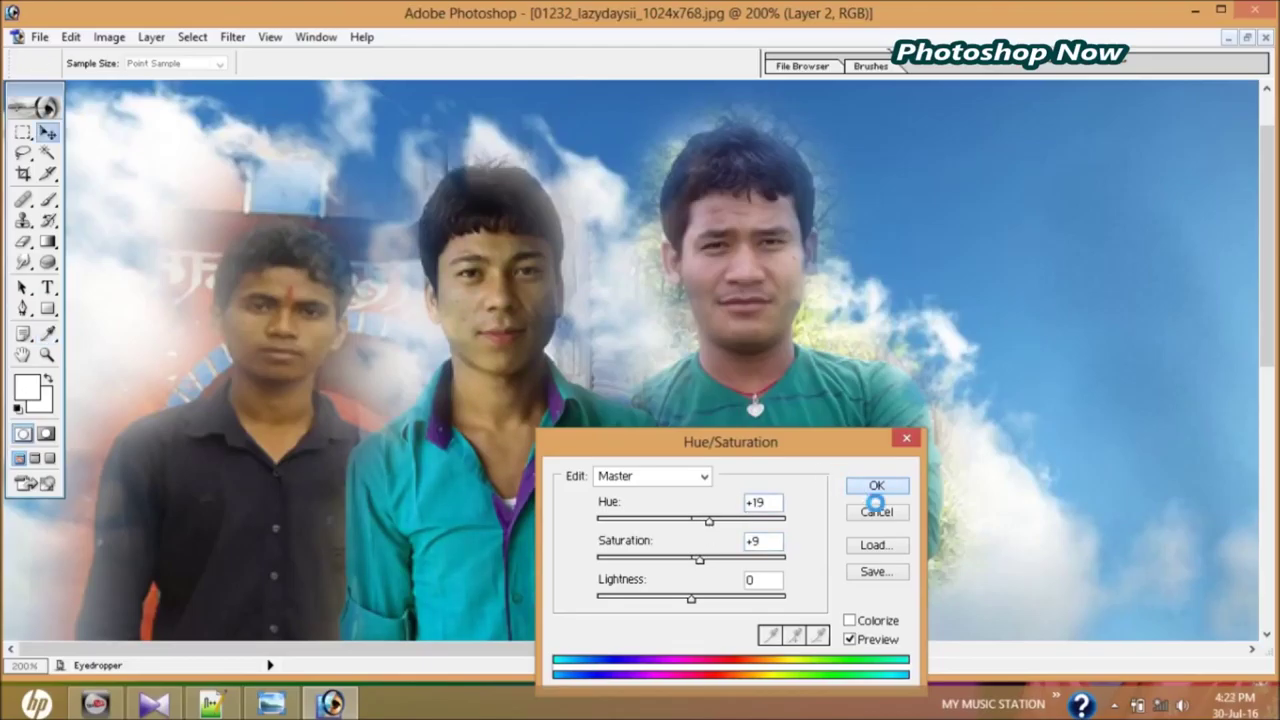
left_click(857, 430)
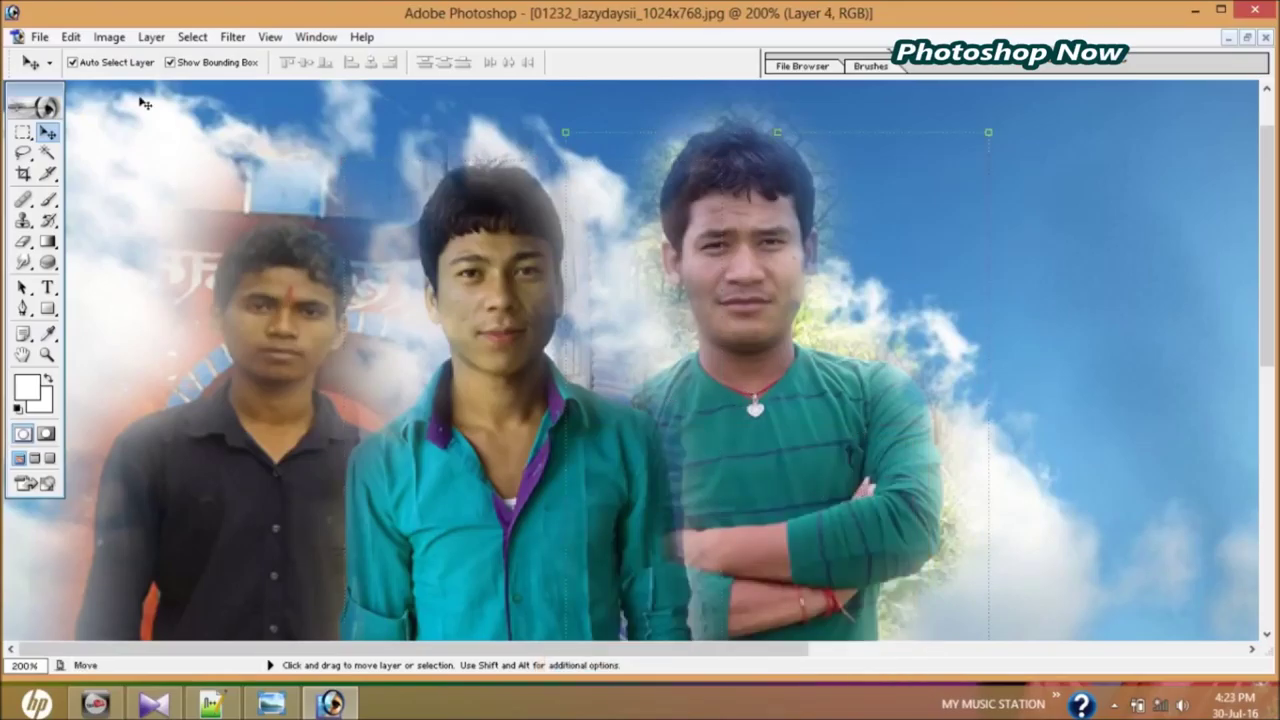
Give Layer 4 Hue about +21 and Saturation +12, turning the striped shirt blue.
left_click(109, 37)
mouse_move(152, 86)
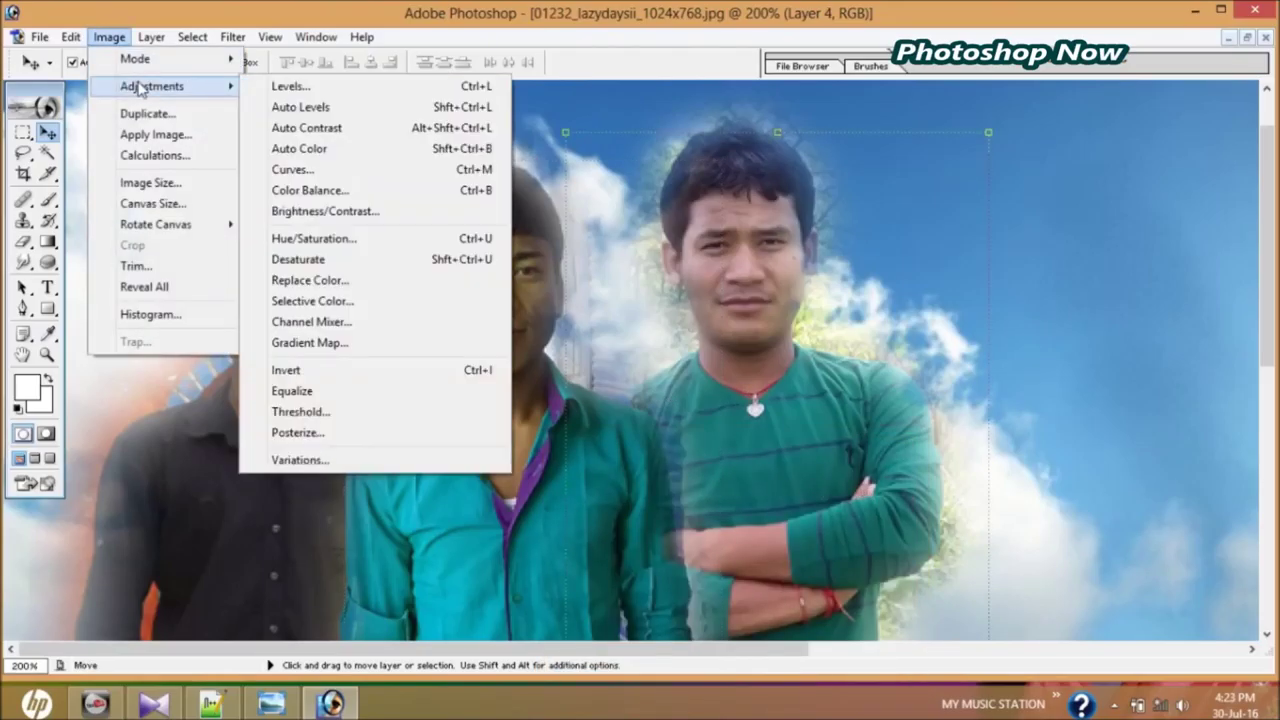
left_click(357, 239)
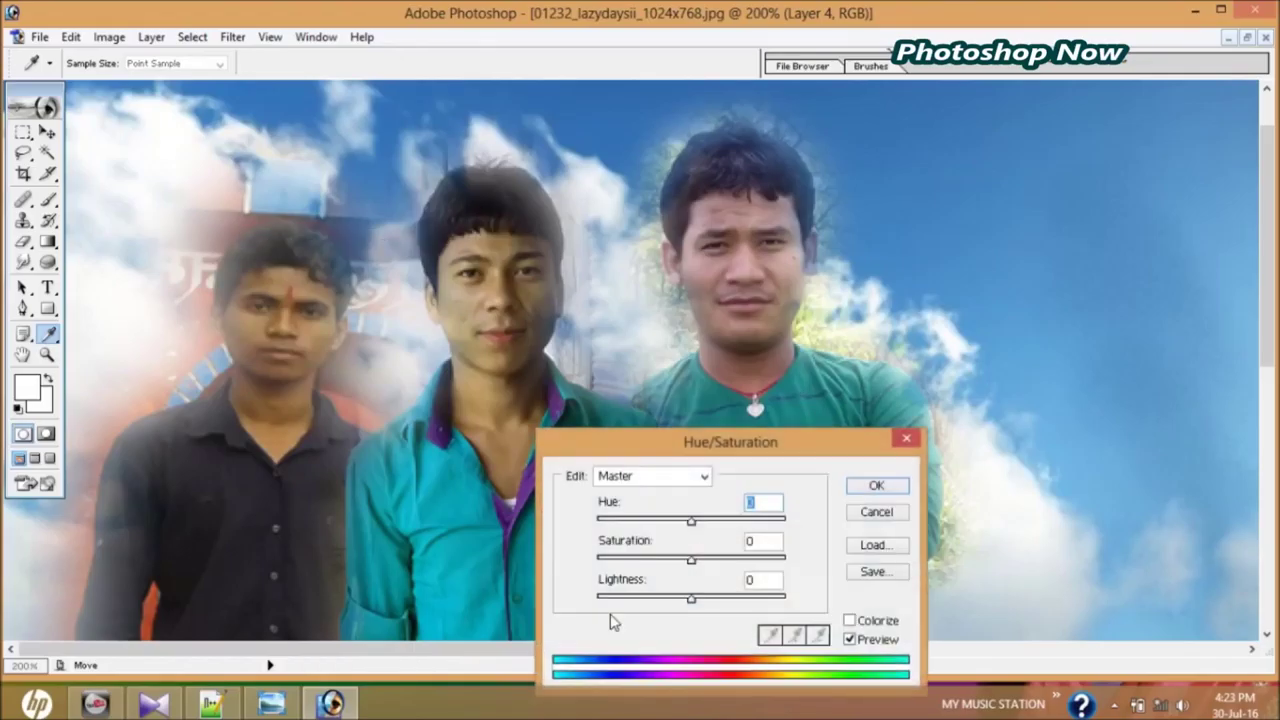
left_click(691, 521)
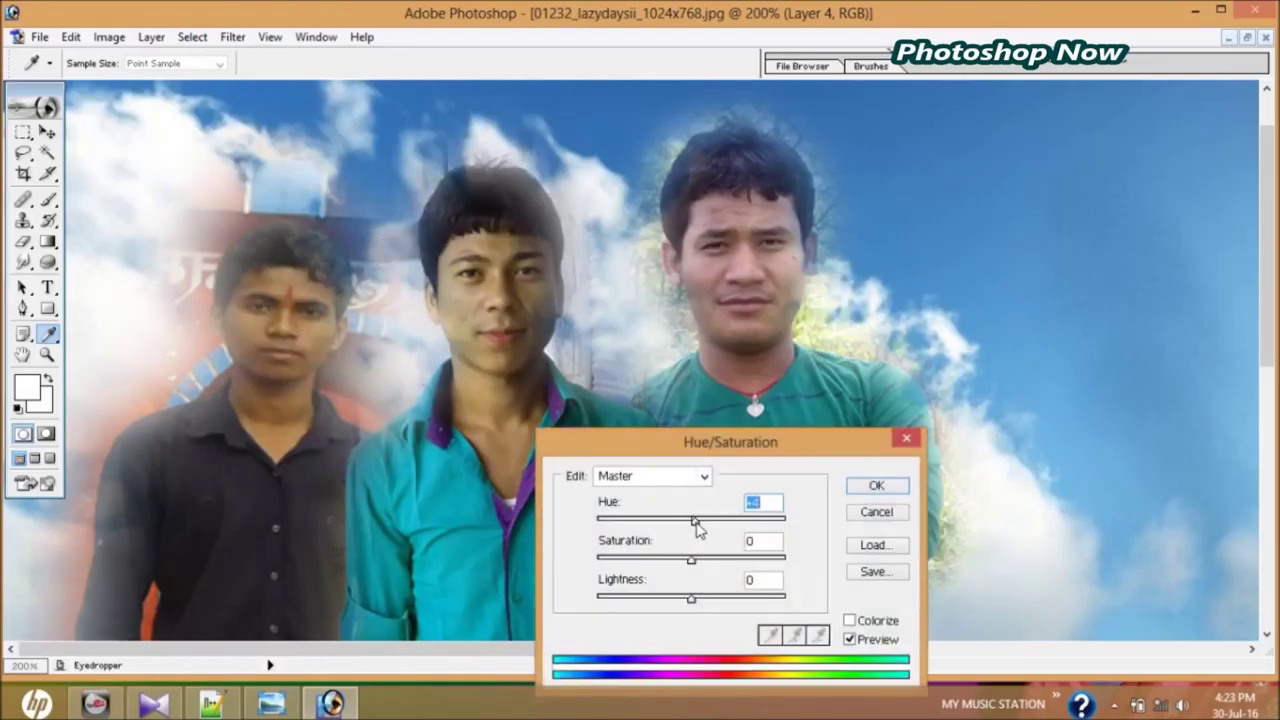
left_click_drag(697, 520, 705, 526)
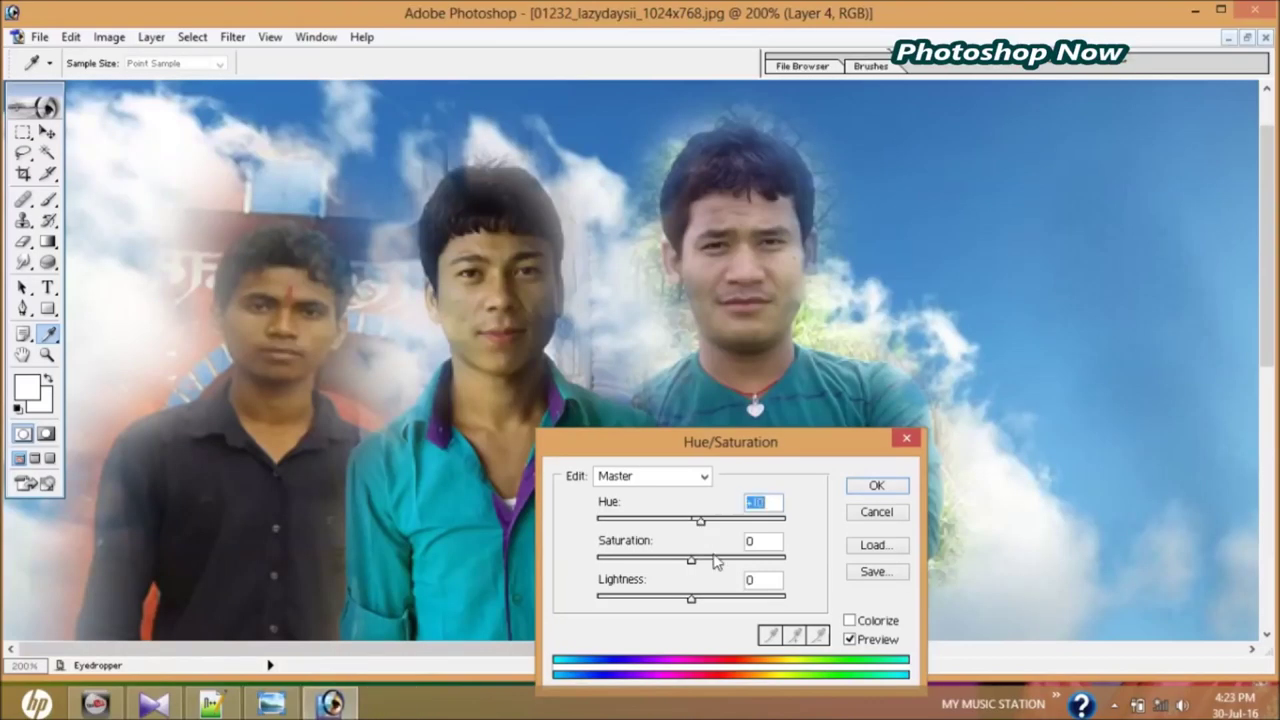
mouse_move(690, 566)
left_mouse_down()
mouse_move(711, 566)
mouse_move(699, 560)
mouse_move(704, 521)
left_mouse_up()
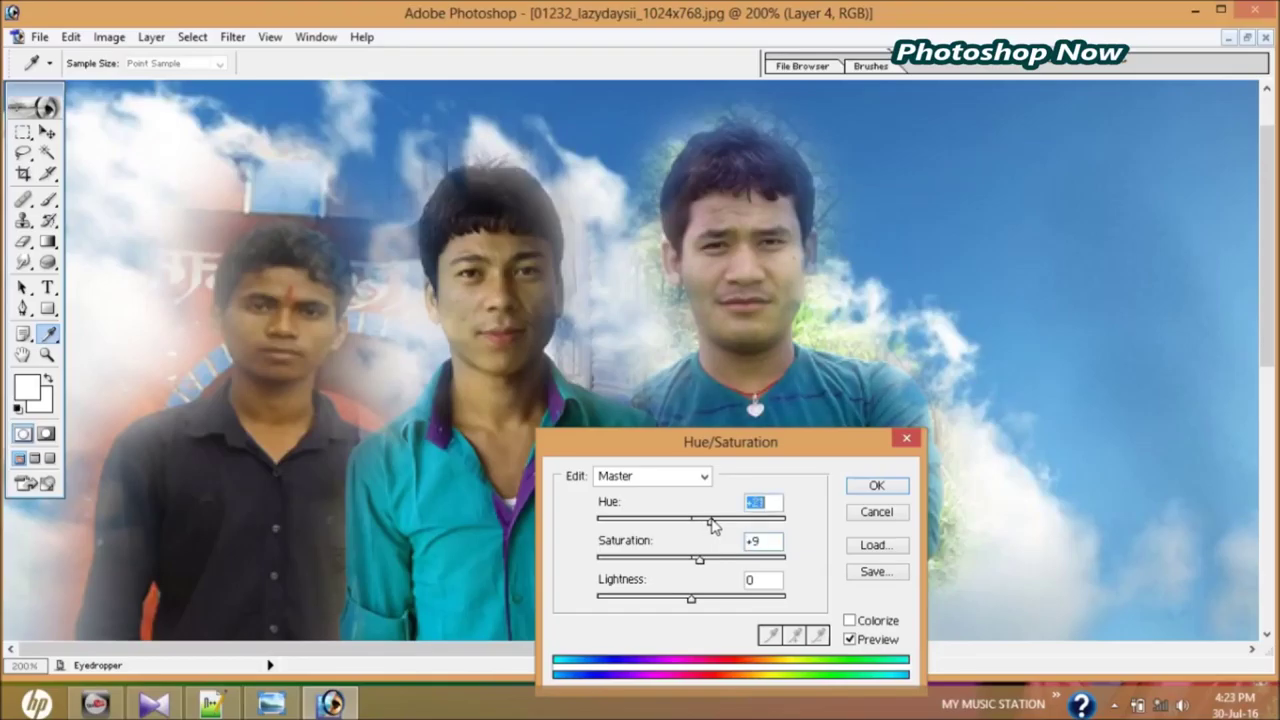
left_click_drag(700, 560, 711, 521)
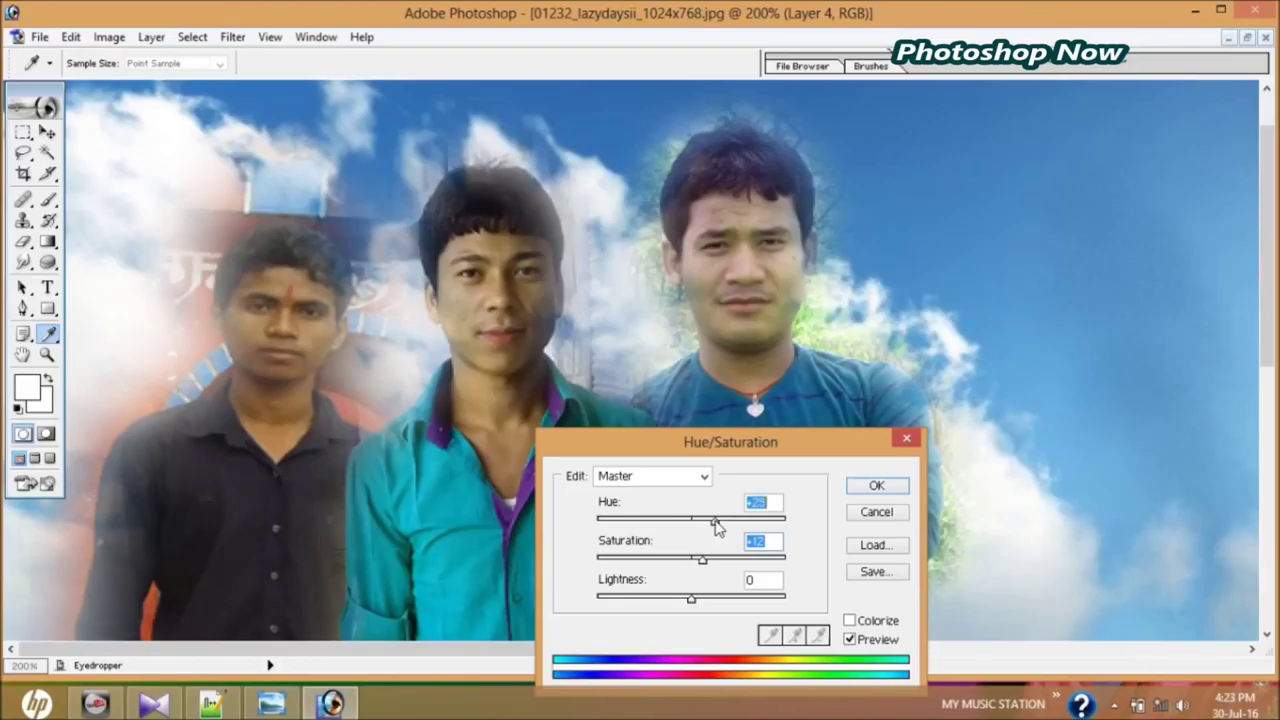
left_click_drag(716, 528, 712, 530)
left_click(870, 486)
key("v")
Apply a Hue -4 shift to Layer 2, then select the Background layer.
left_click(480, 370)
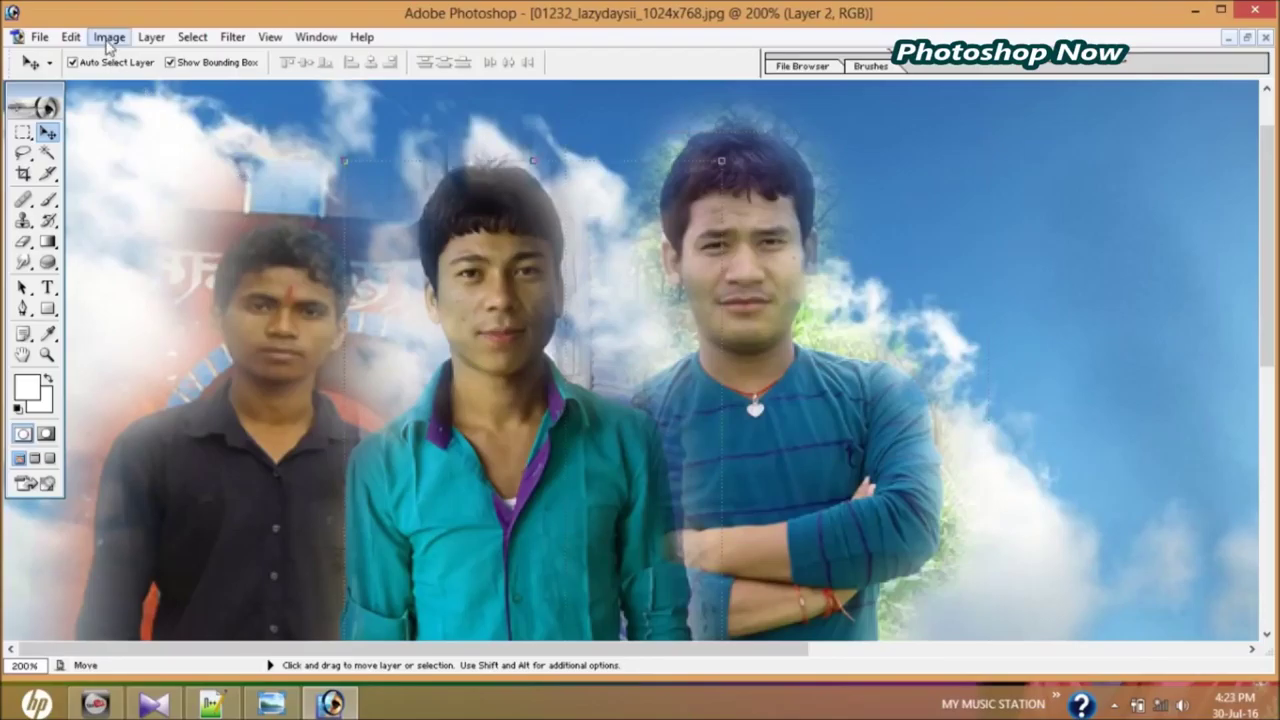
left_click(109, 37)
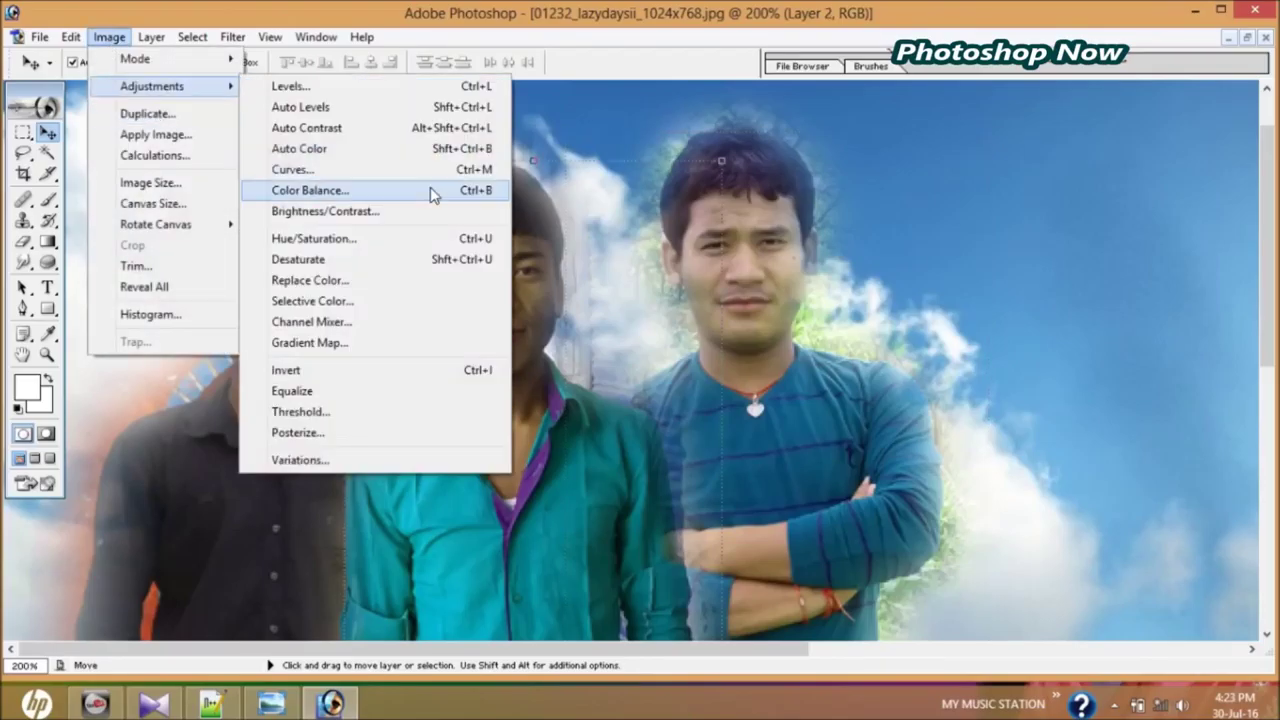
left_click(418, 241)
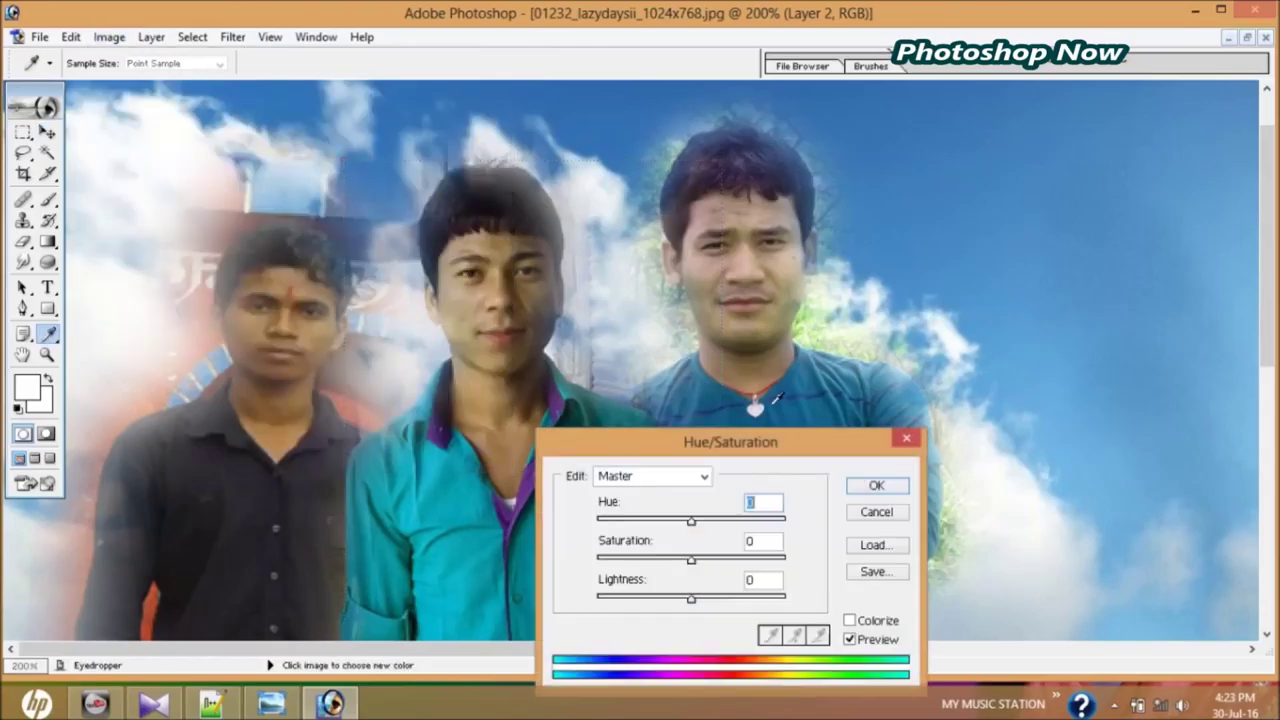
left_click_drag(694, 527, 691, 527)
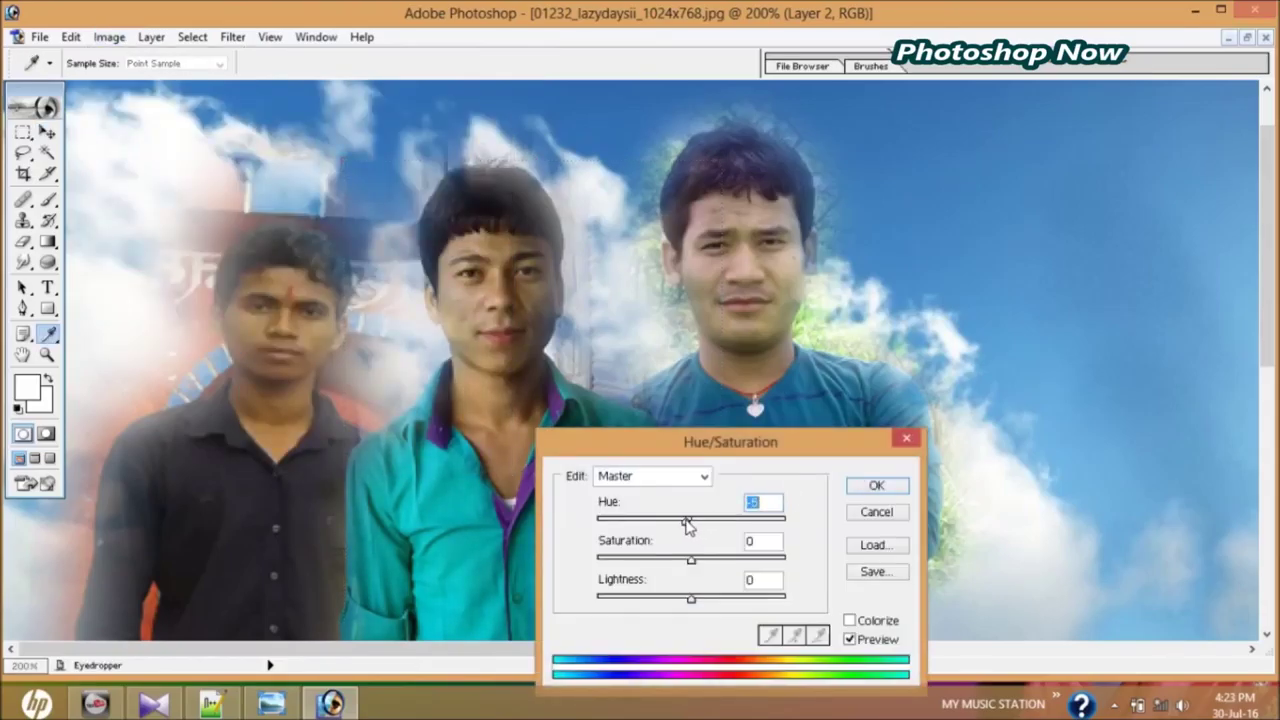
left_click_drag(688, 527, 687, 527)
left_click(876, 485)
key("v")
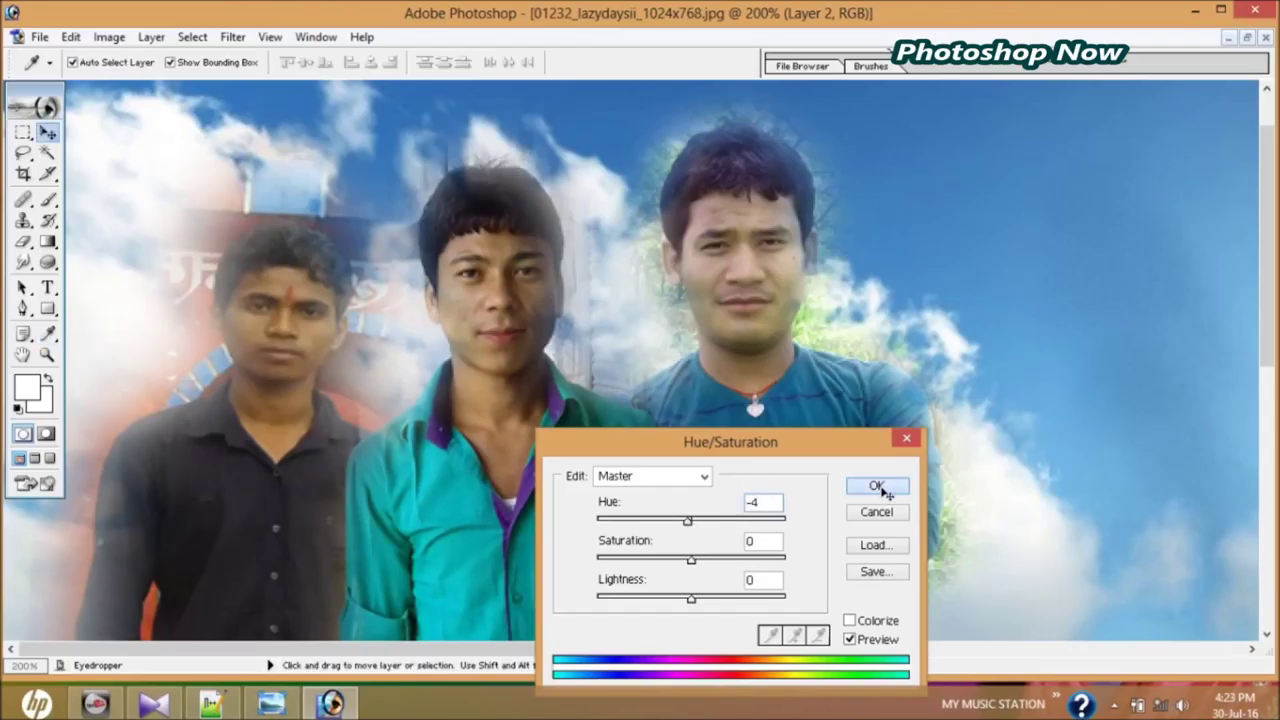
left_click(957, 417)
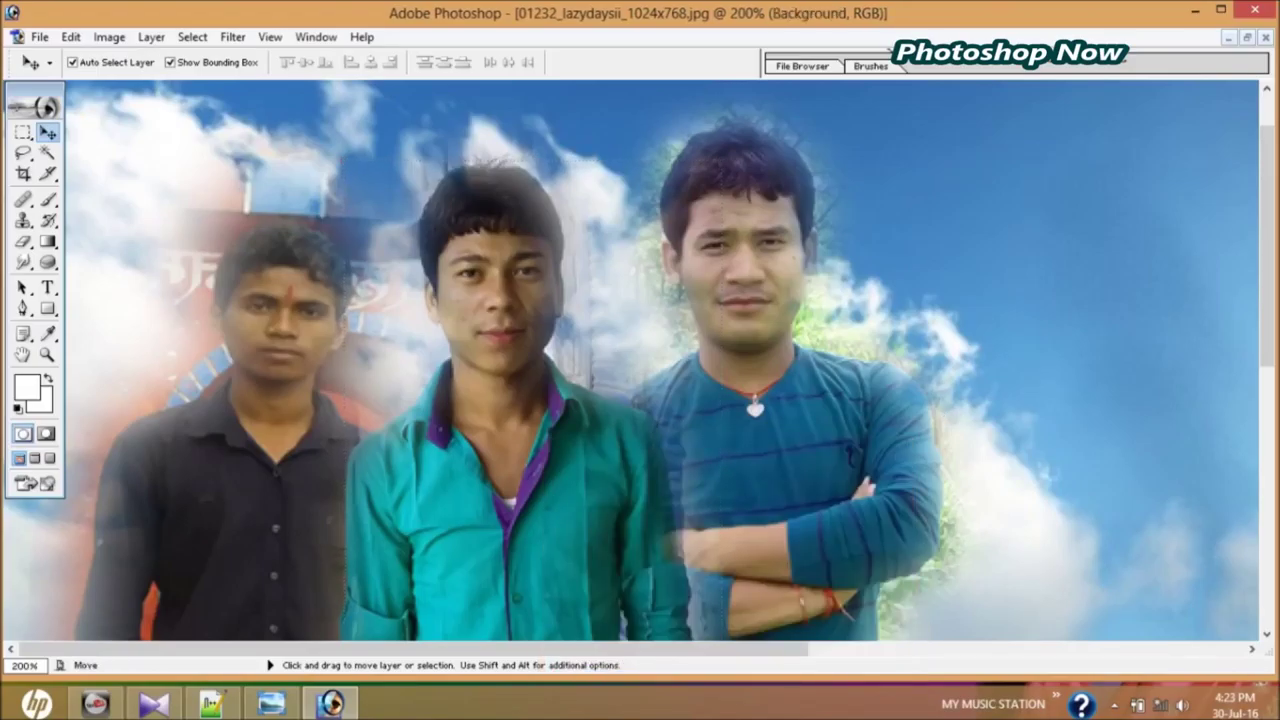
Set the crossed-arms man's layer (Layer 4) to Hue -1 with Hue/Saturation.
left_click(1251, 649)
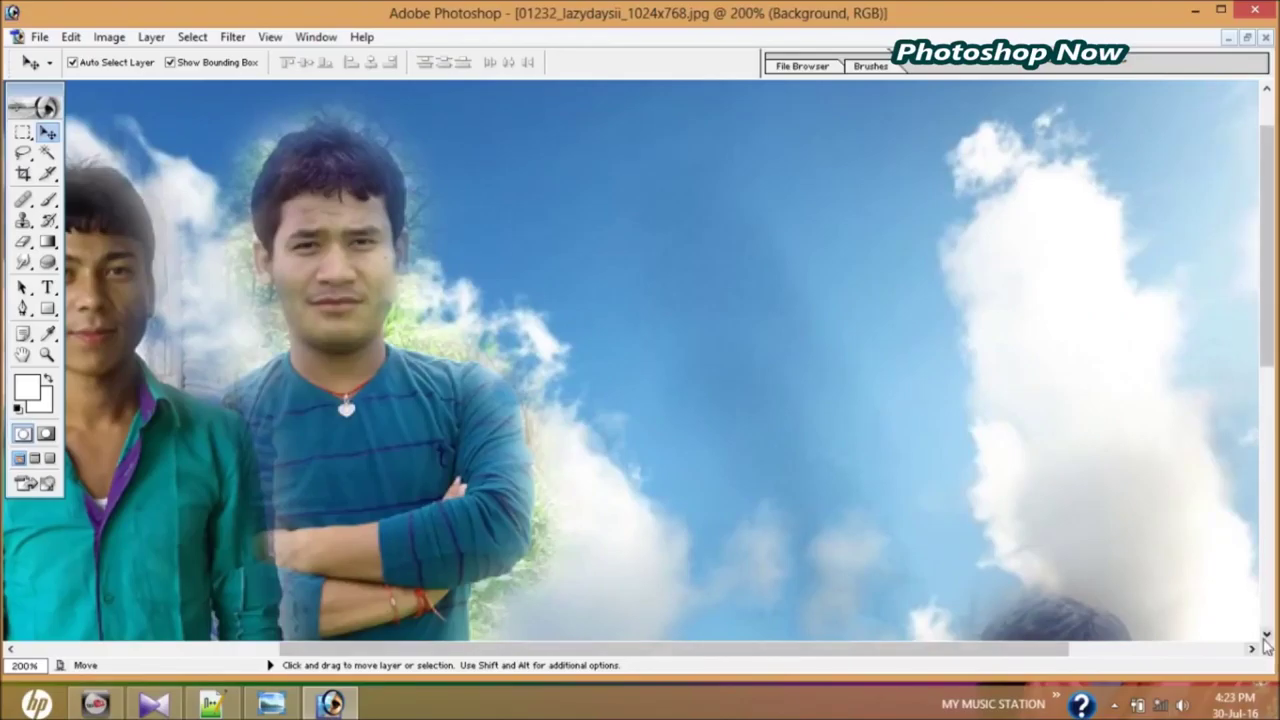
left_click(1266, 634)
left_click(1266, 634)
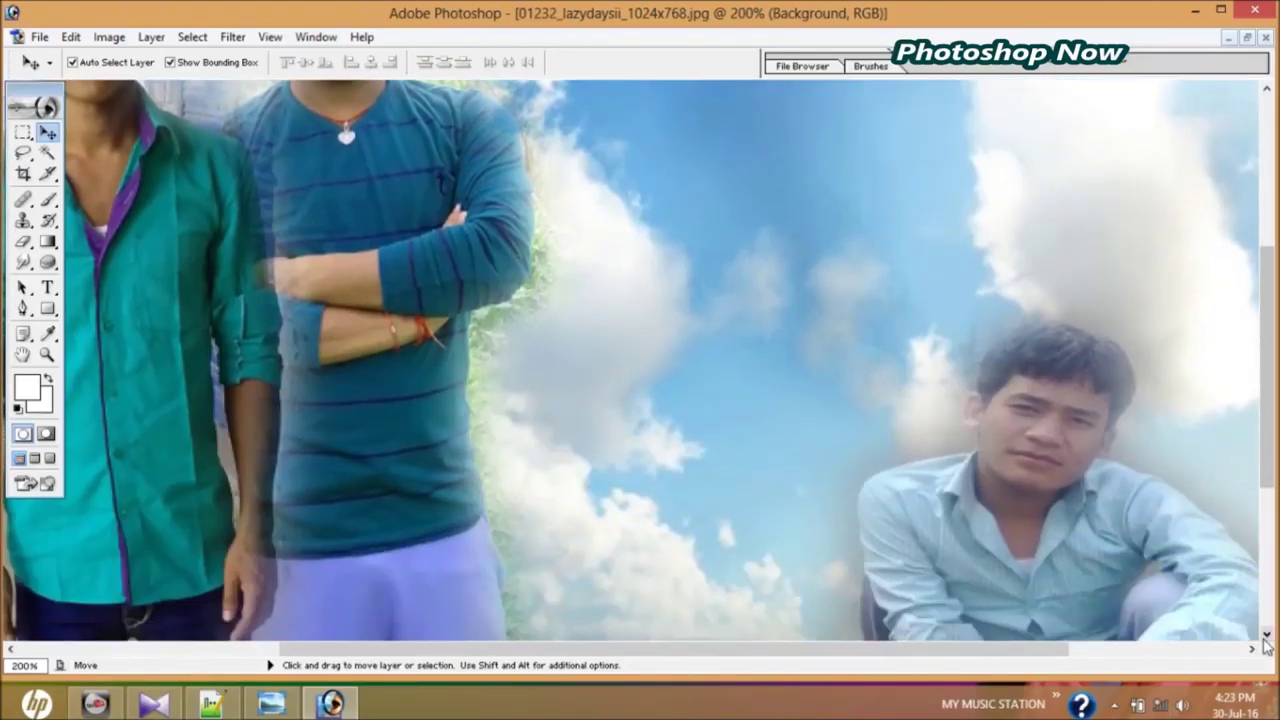
key("ctrl+minus")
key("ctrl+minus")
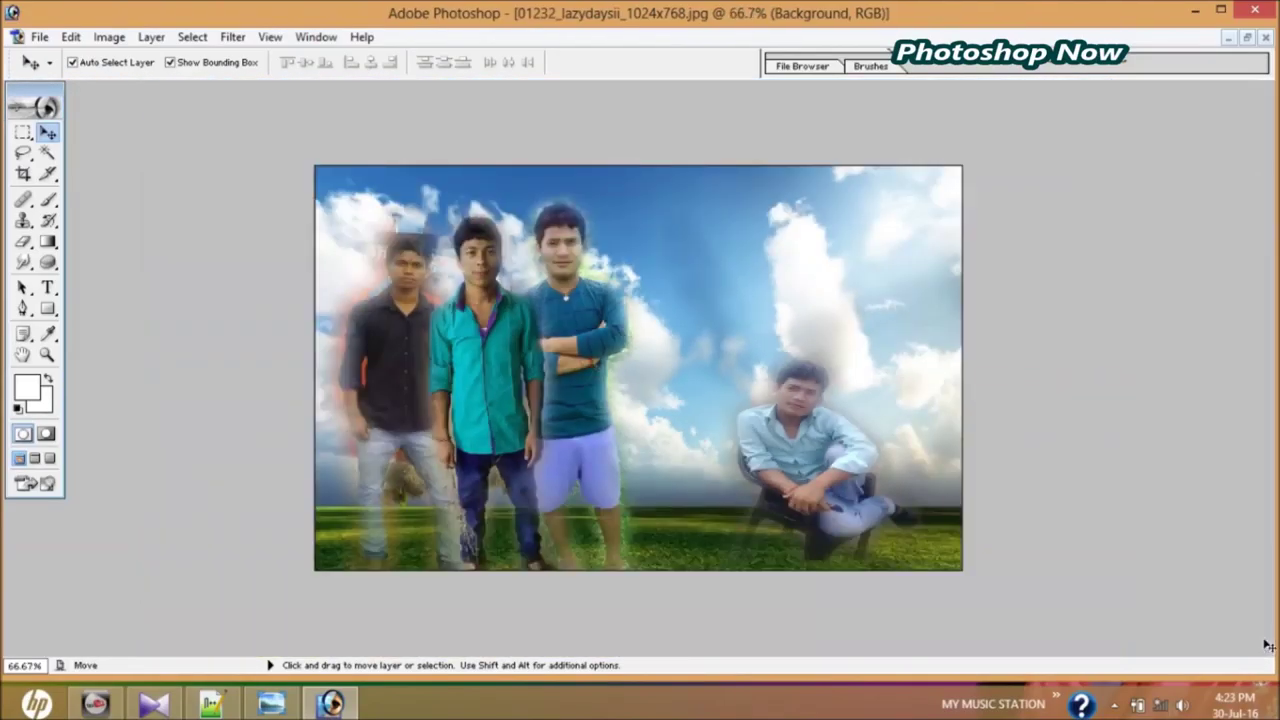
key("ctrl+plus")
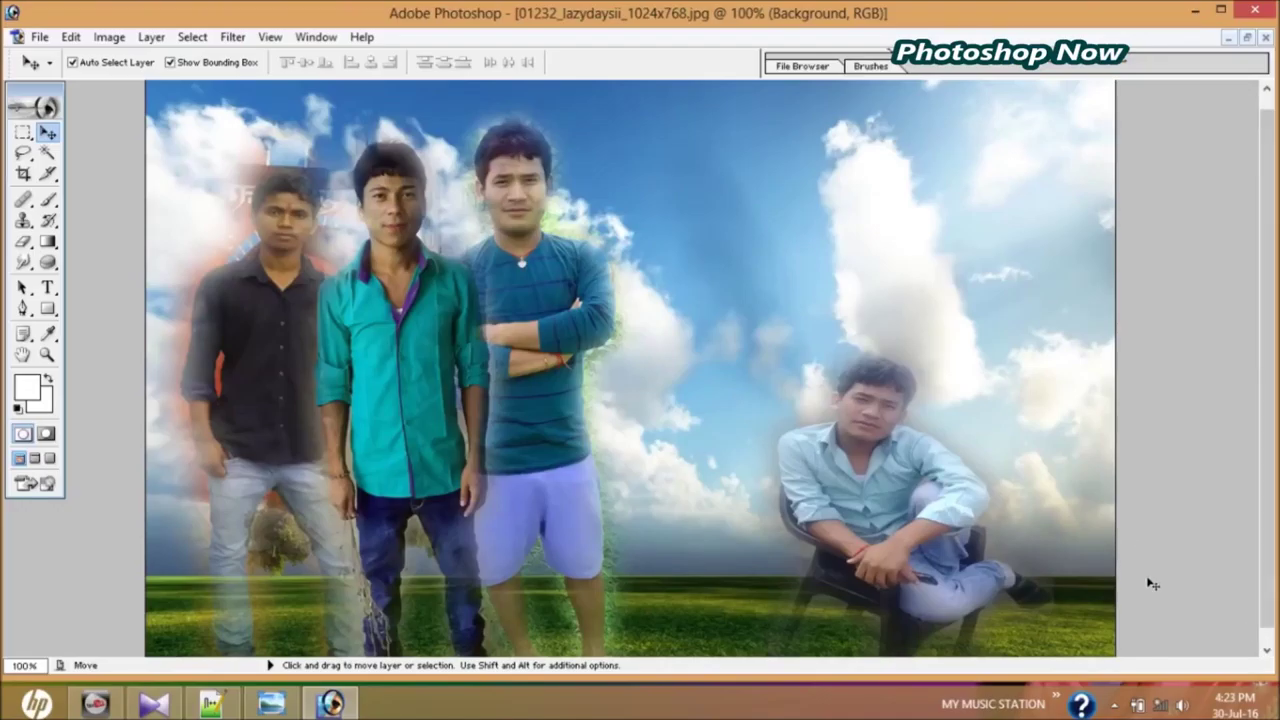
left_click(557, 322)
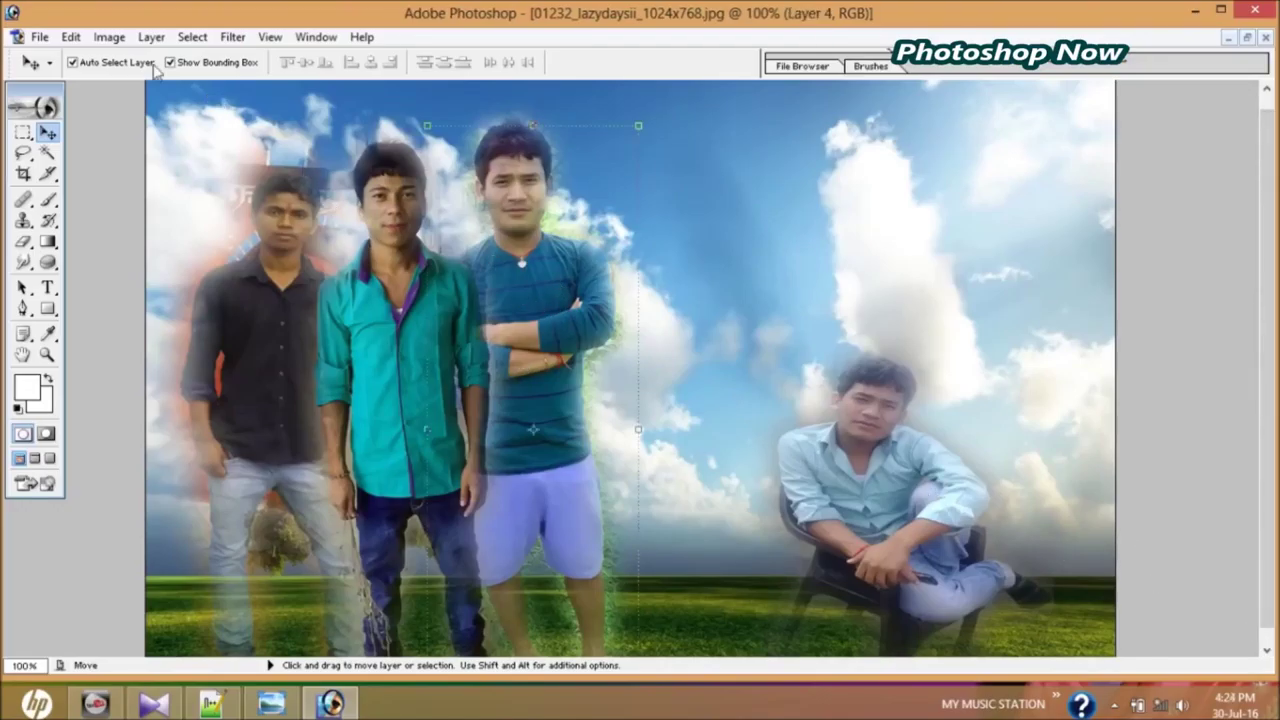
left_click(109, 37)
mouse_move(152, 86)
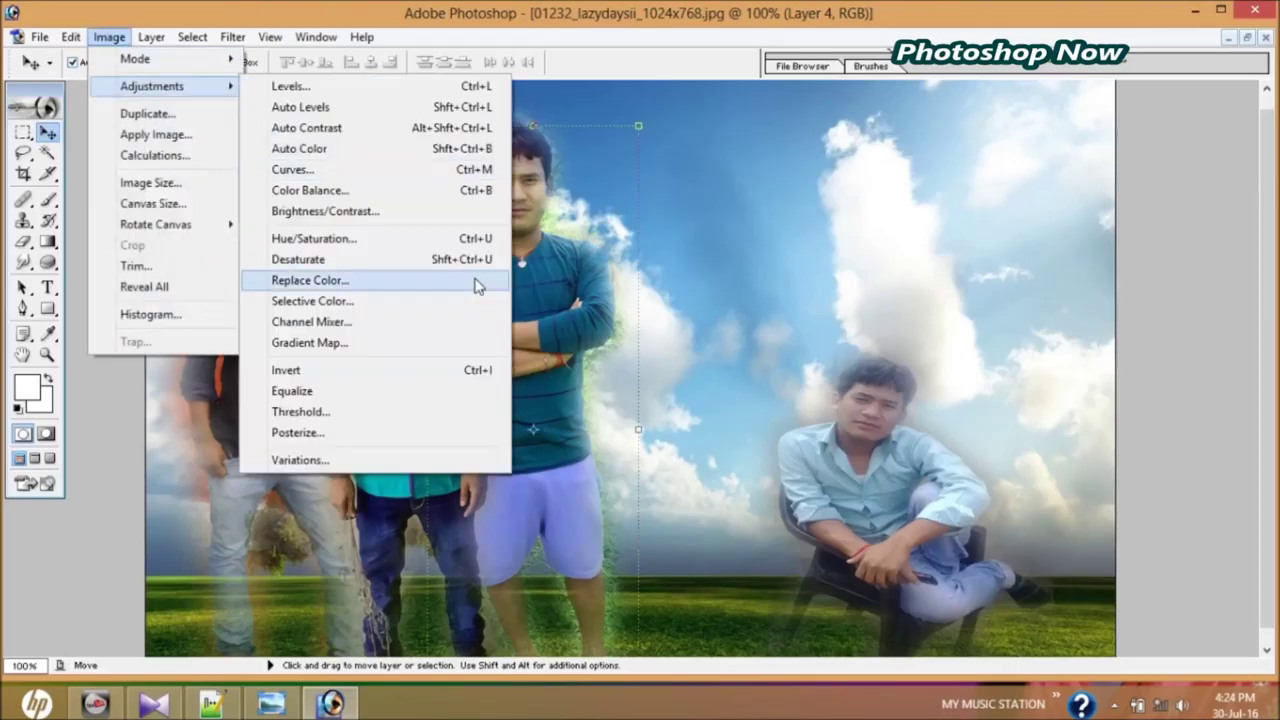
left_click(366, 238)
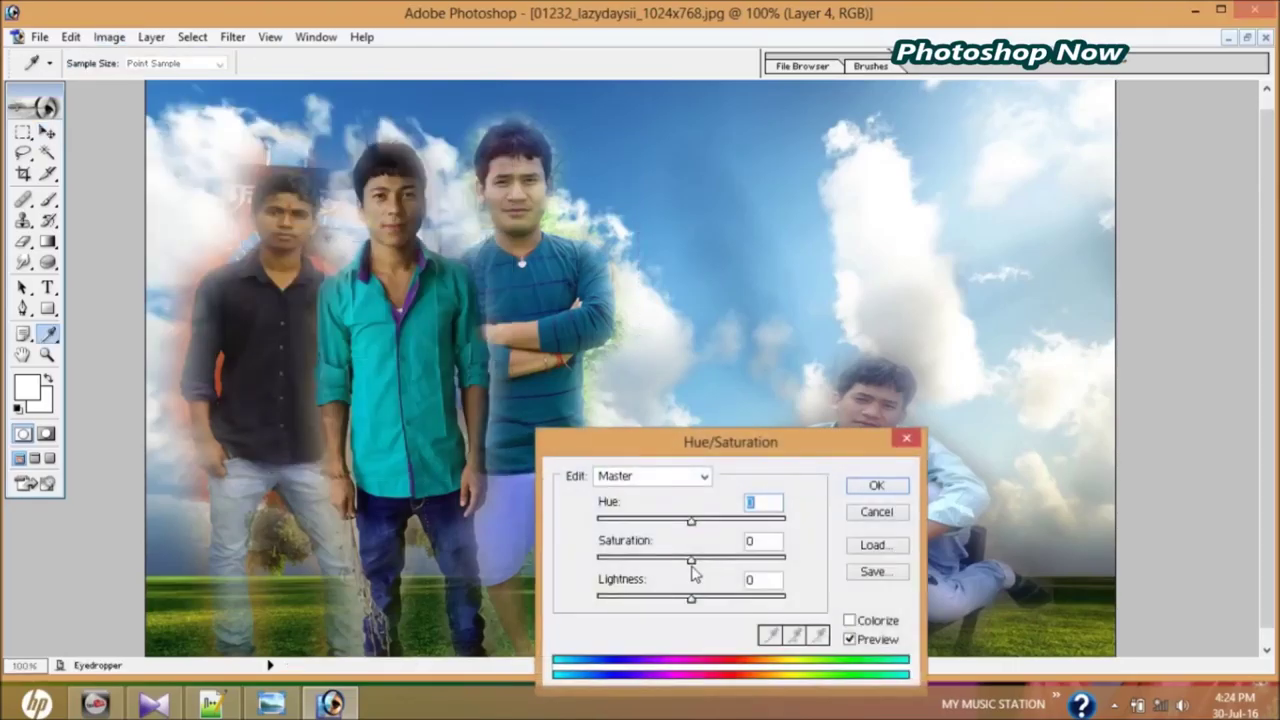
left_click_drag(692, 522, 693, 529)
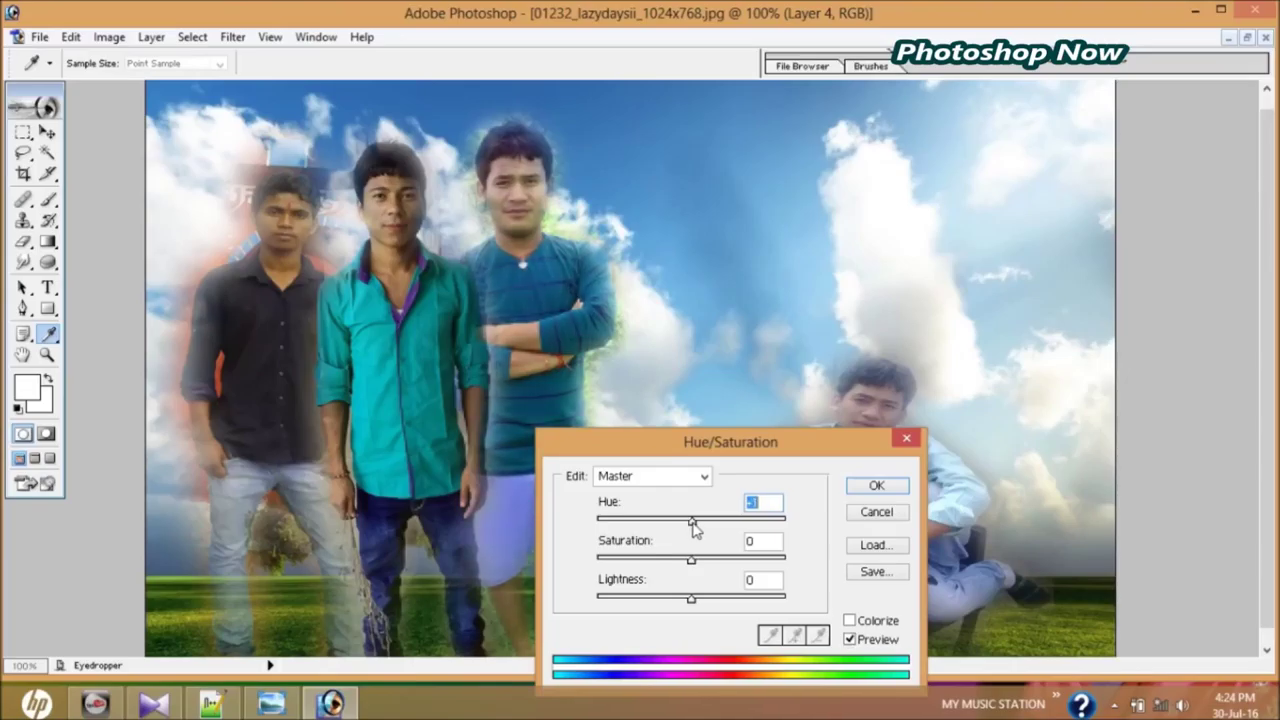
left_click_drag(694, 530, 692, 530)
left_click(862, 490)
key("v")
Nudge the teal-shirt man's layer (Layer 2) hue to about -1.
left_click(397, 310)
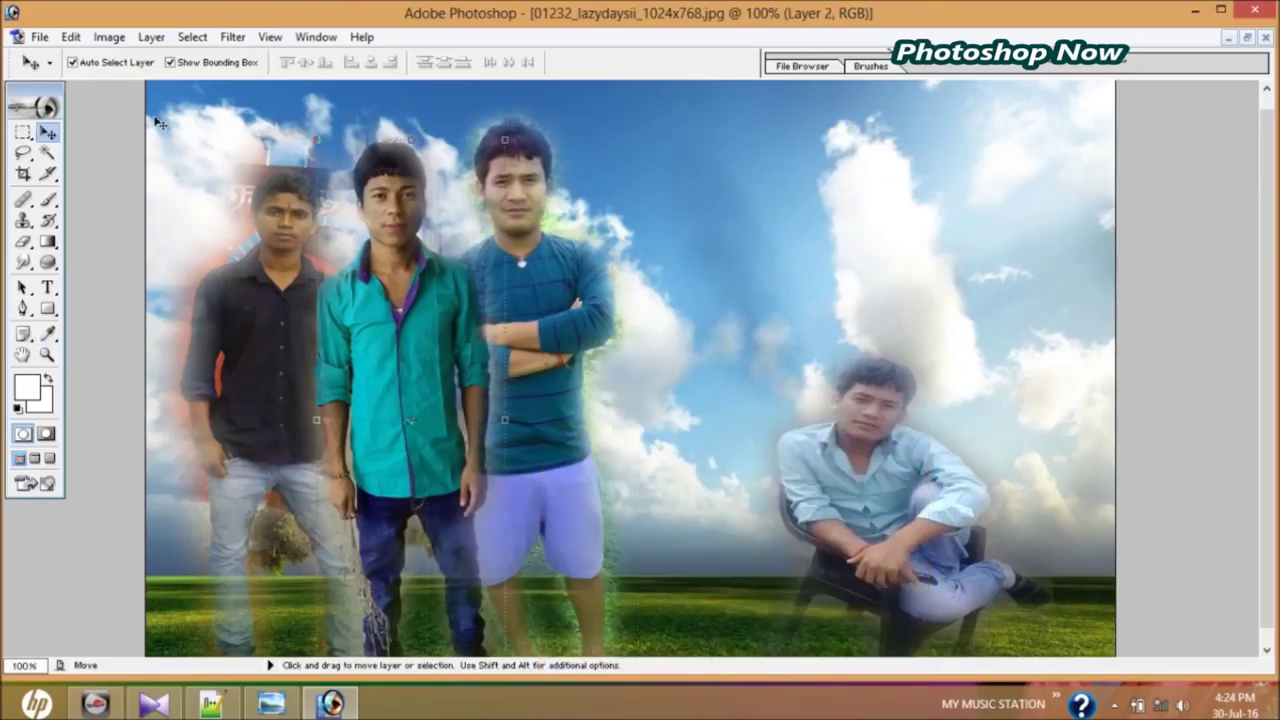
left_click(109, 37)
mouse_move(152, 86)
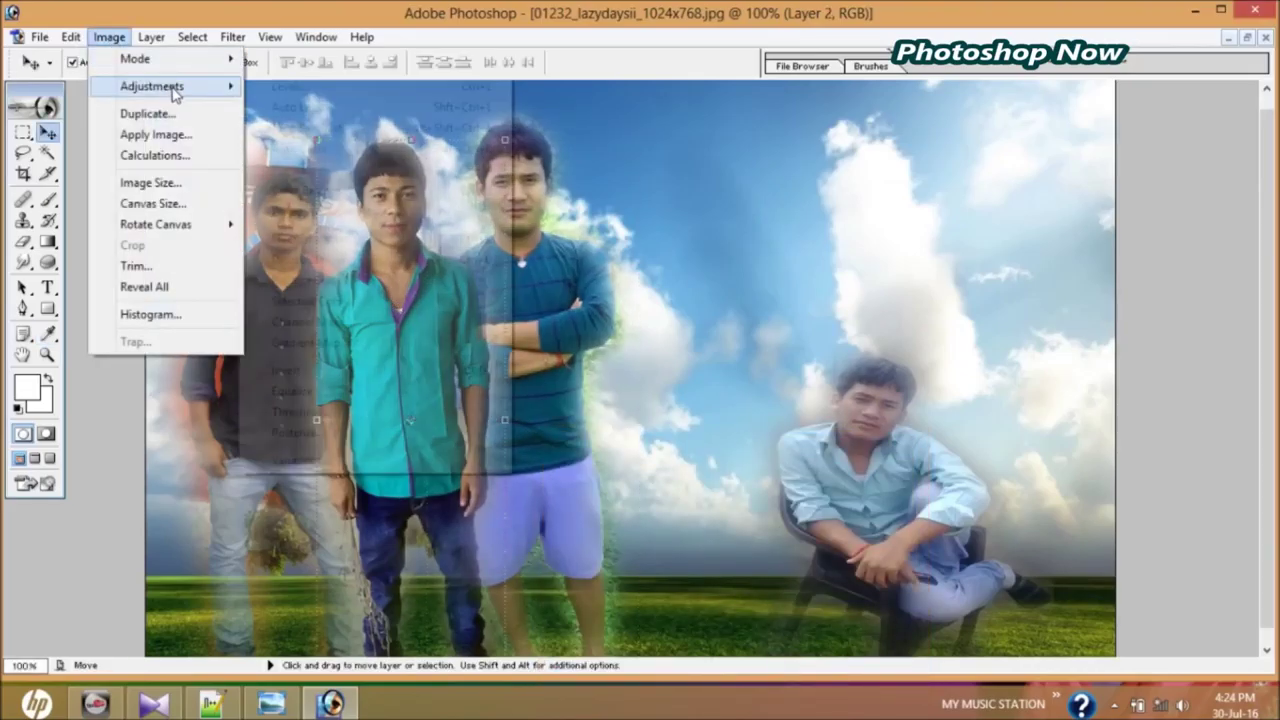
left_click(397, 243)
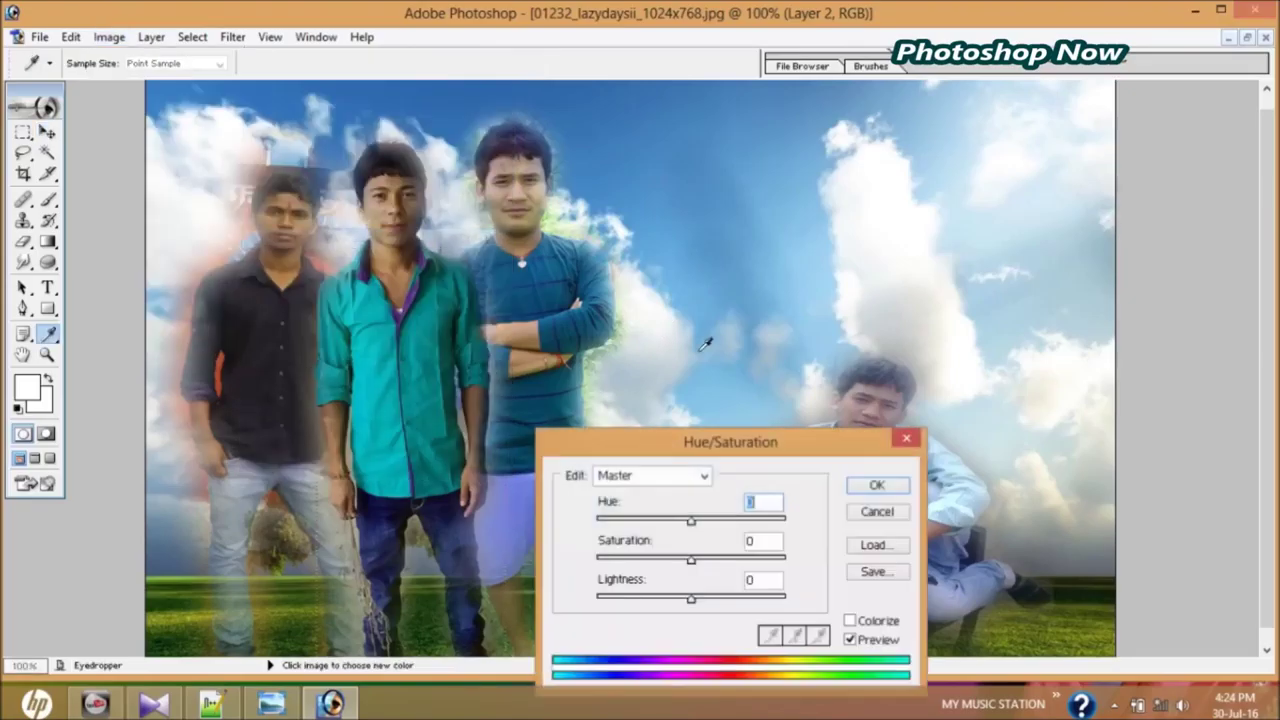
left_click_drag(691, 521, 697, 530)
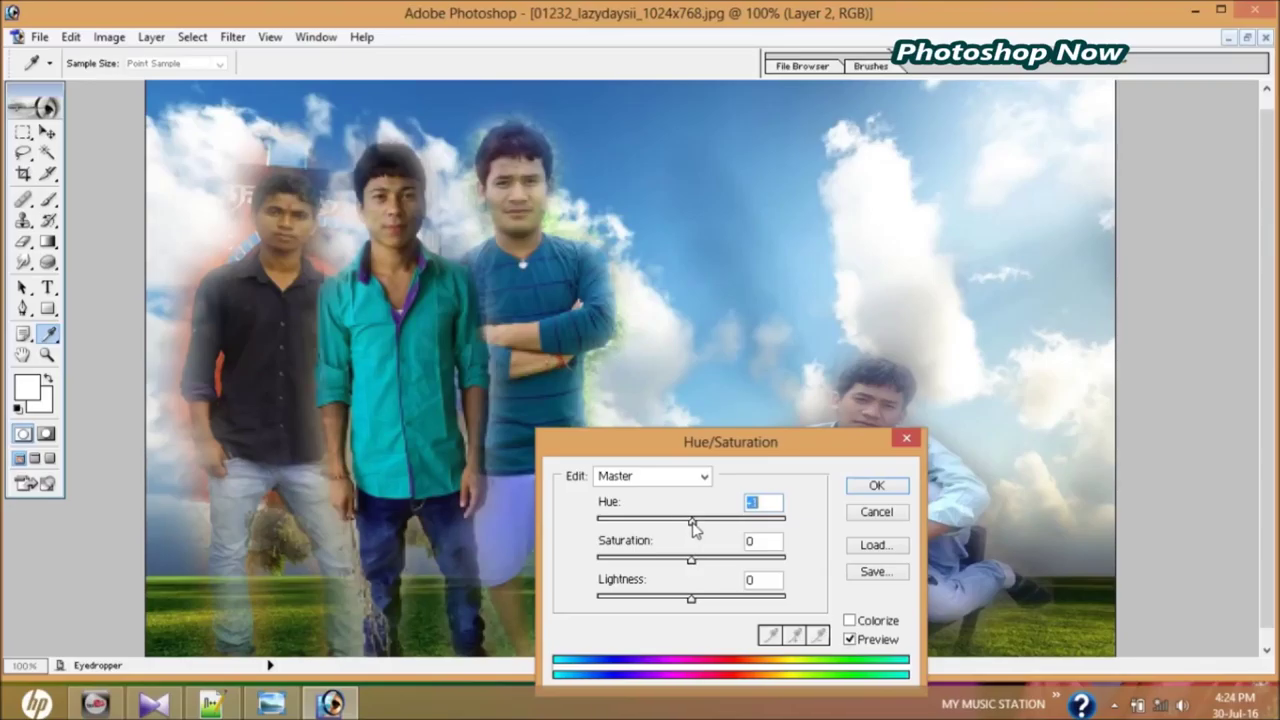
left_click(895, 488)
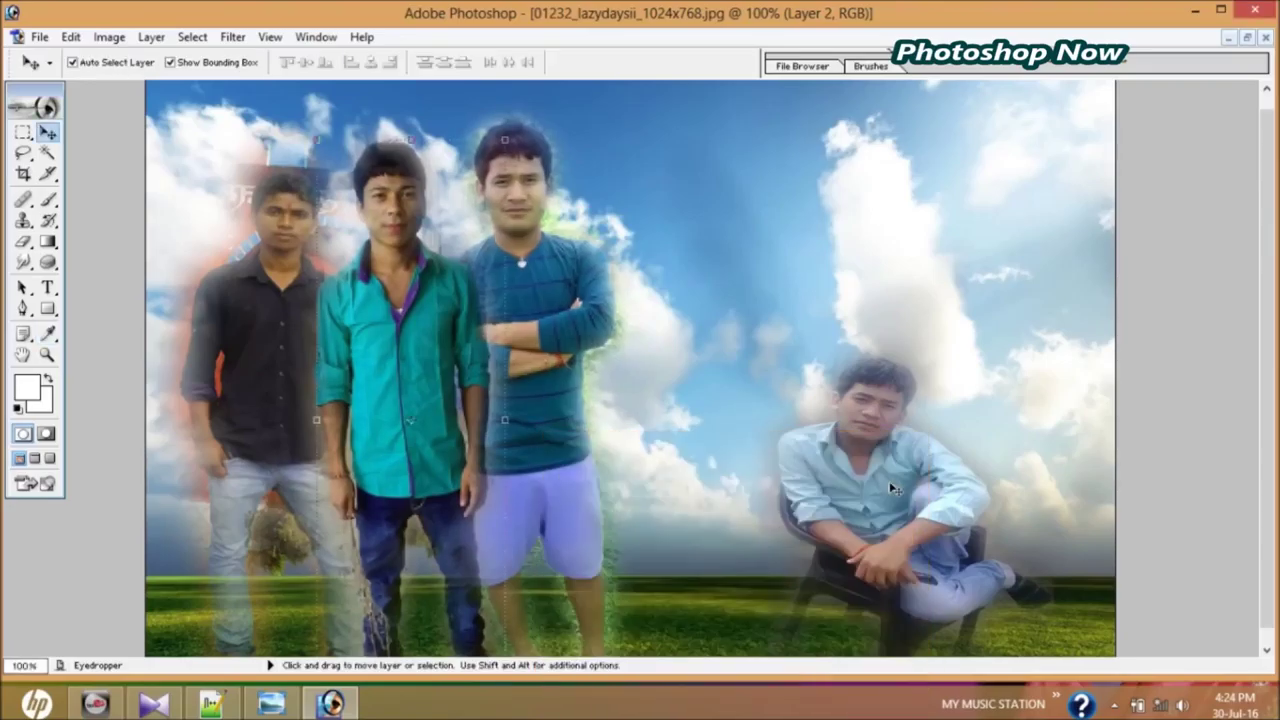
Move the seated man about 85 px right, rotate him -5.9°, and stretch him to ~109% height.
left_click(940, 527)
left_click_drag(940, 527, 1027, 527)
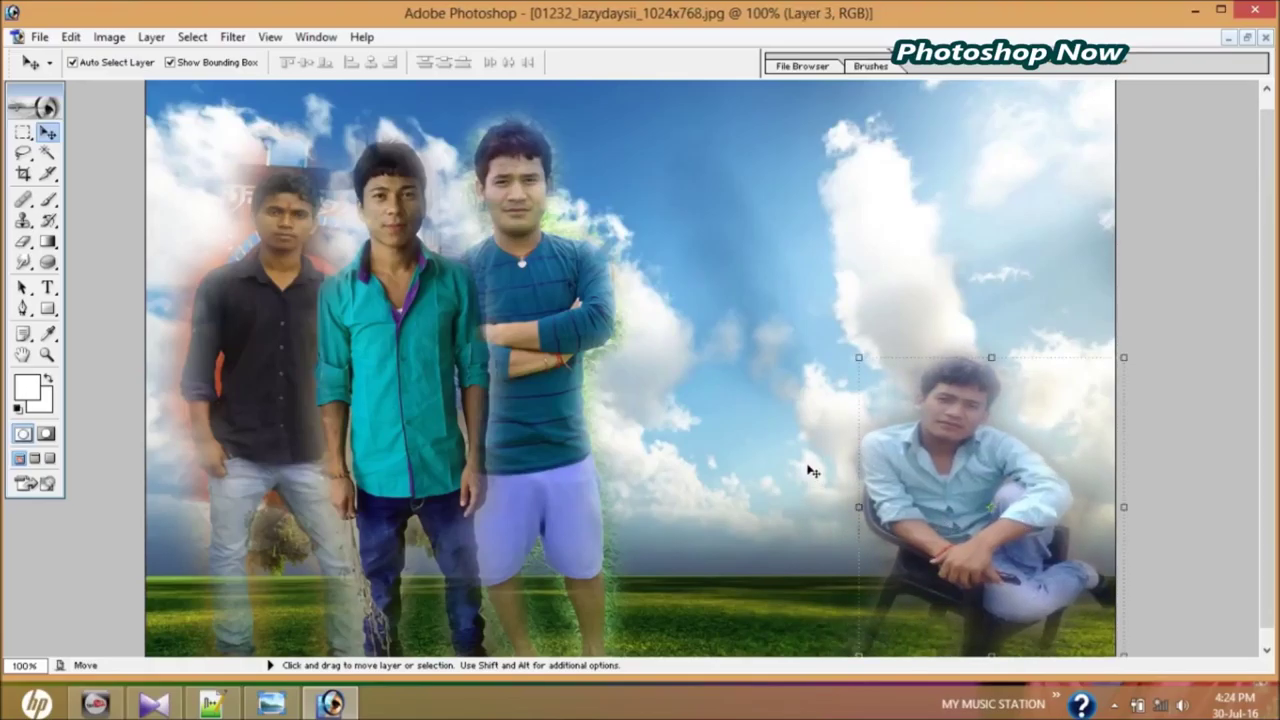
left_click_drag(850, 470, 838, 485)
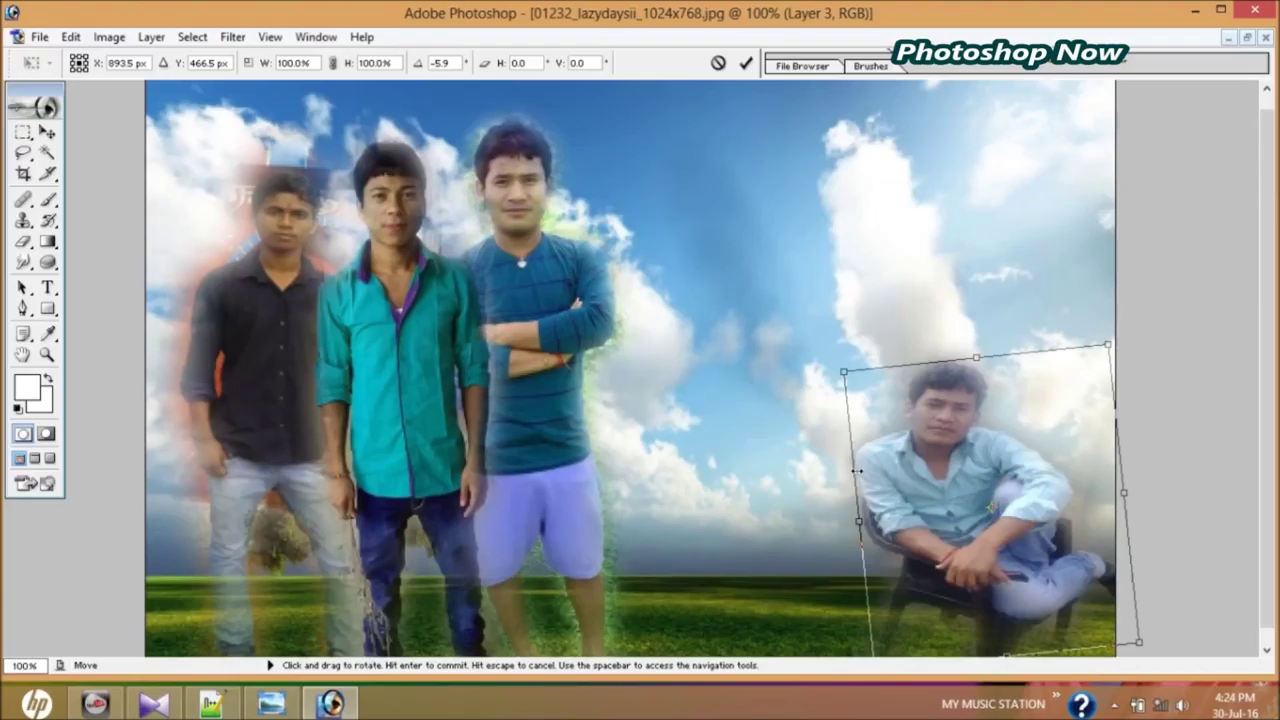
left_click_drag(983, 443, 990, 444)
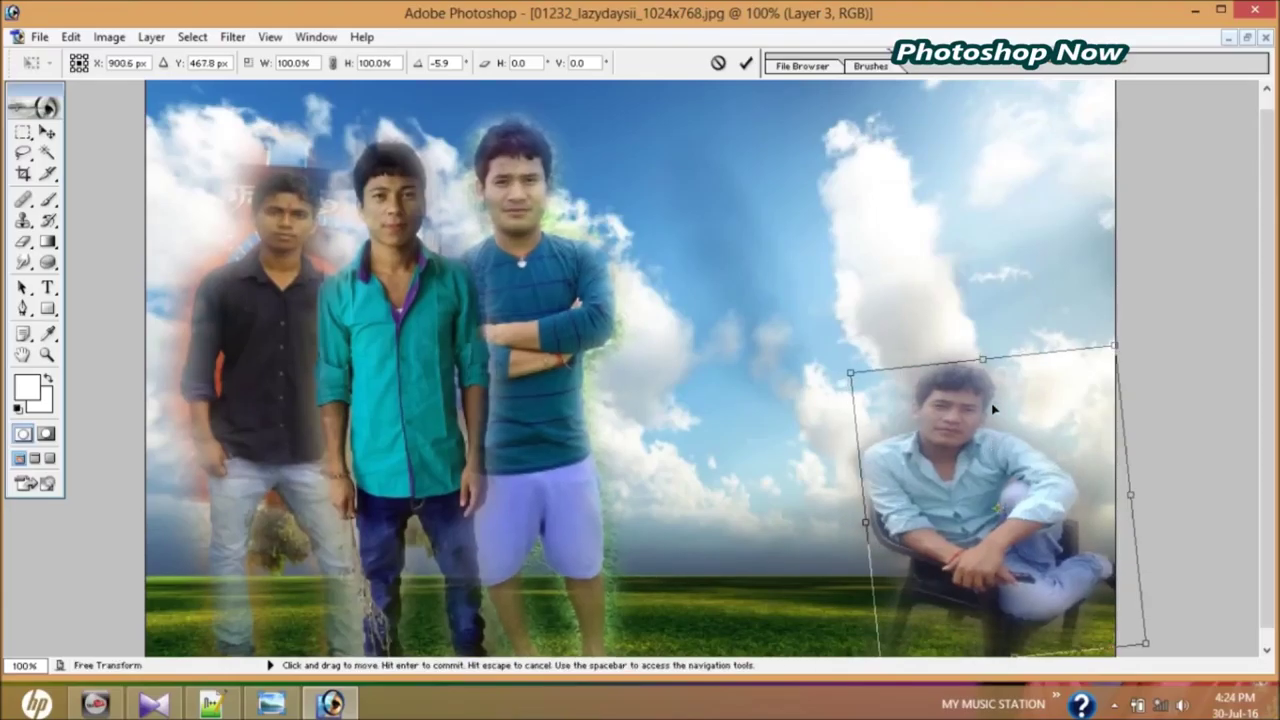
left_click_drag(990, 377, 988, 351)
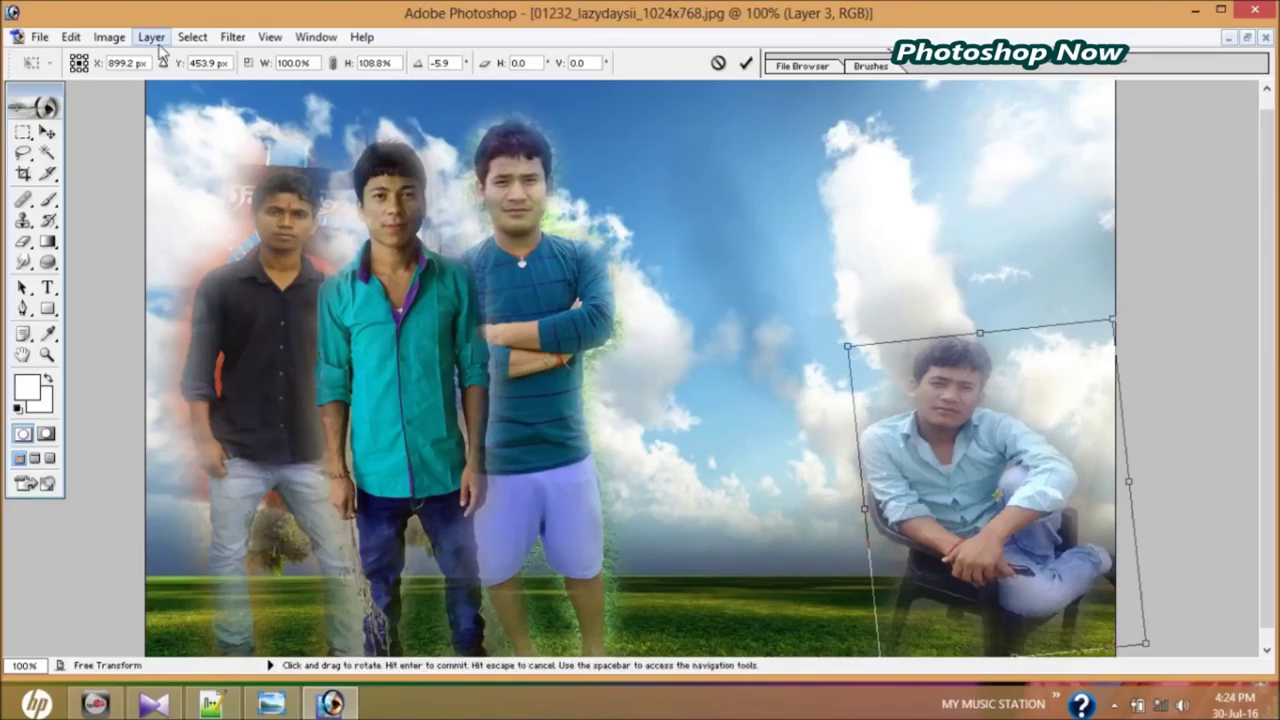
key("Return")
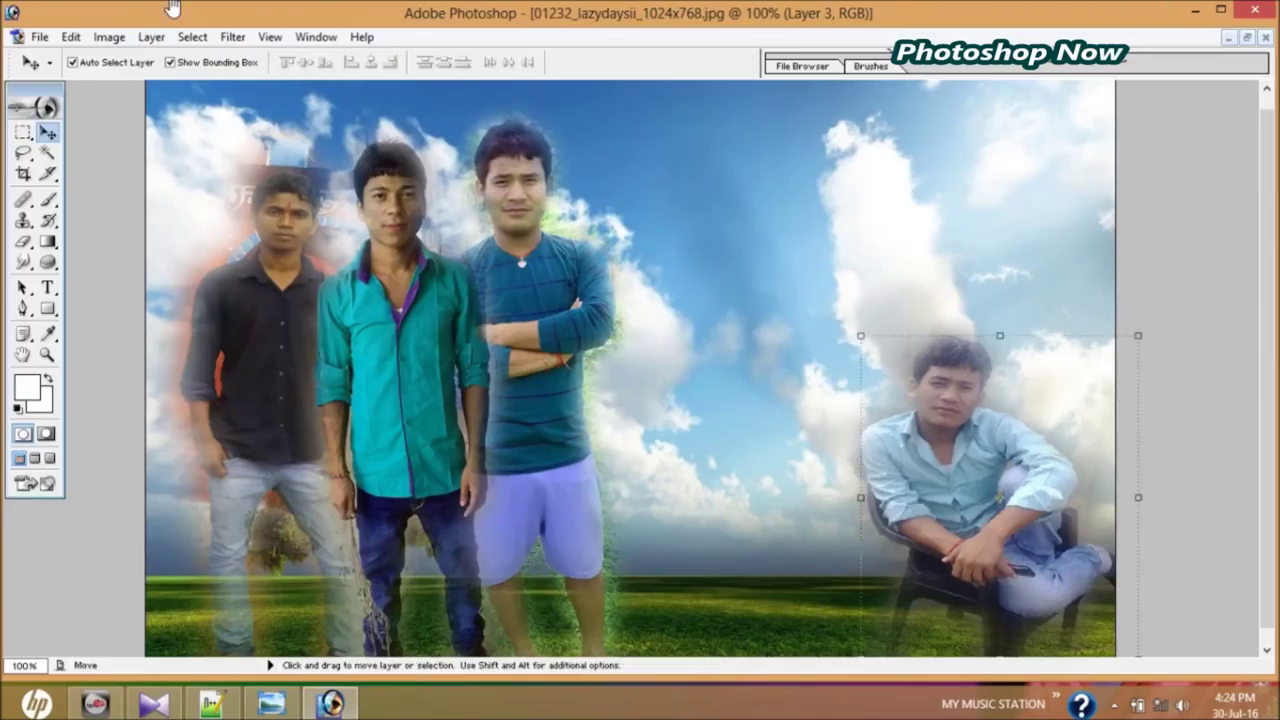
Raise the seated man's hue to +13 with Hue/Saturation.
left_click(108, 37)
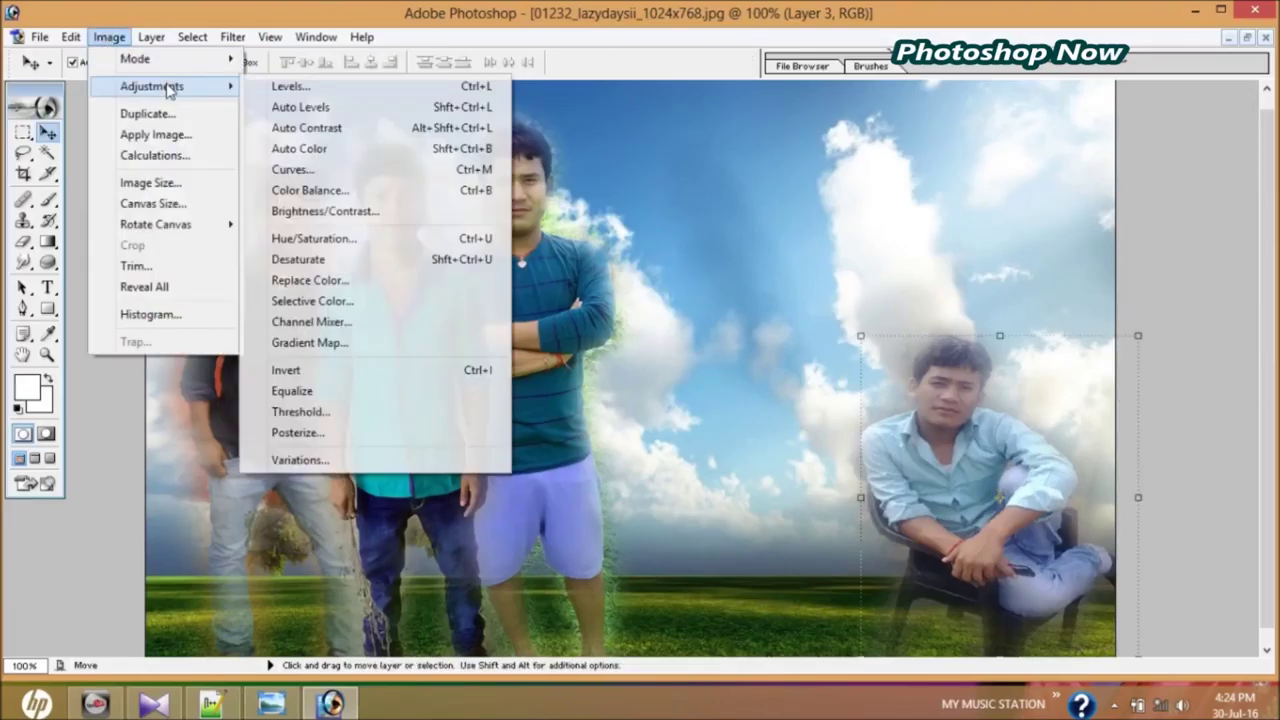
mouse_move(152, 86)
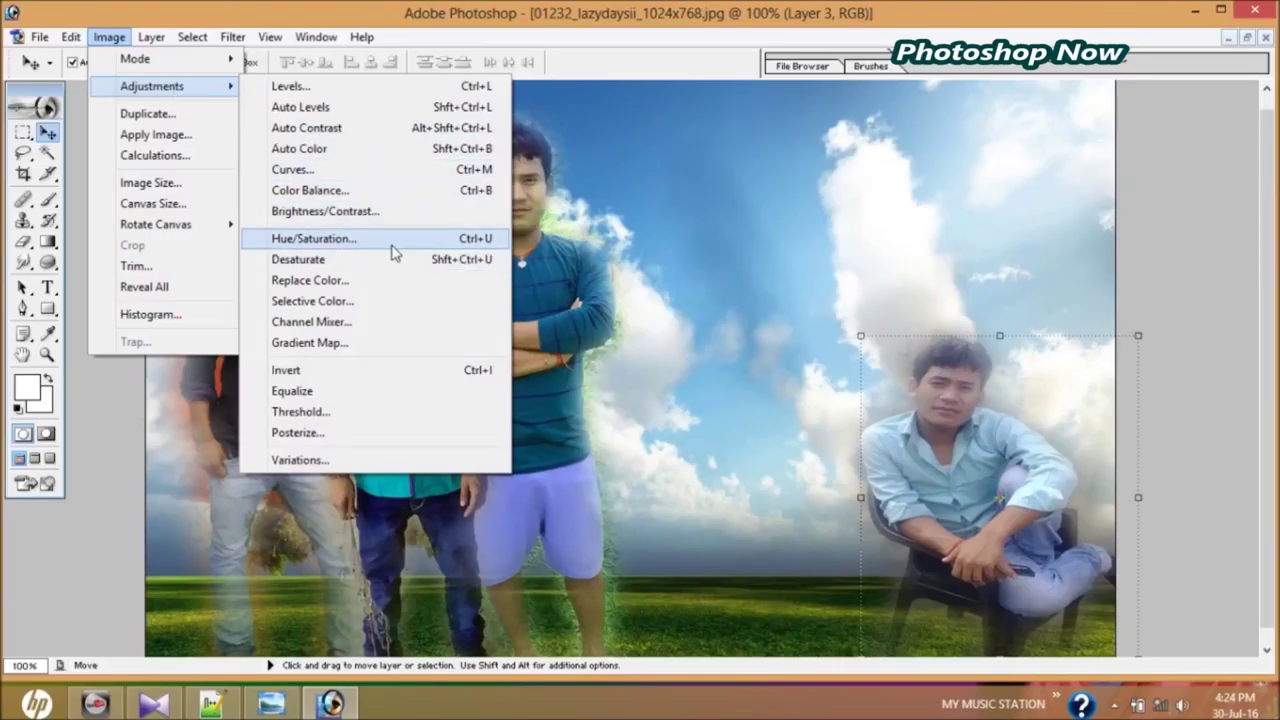
left_click(396, 239)
left_click_drag(691, 519, 699, 559)
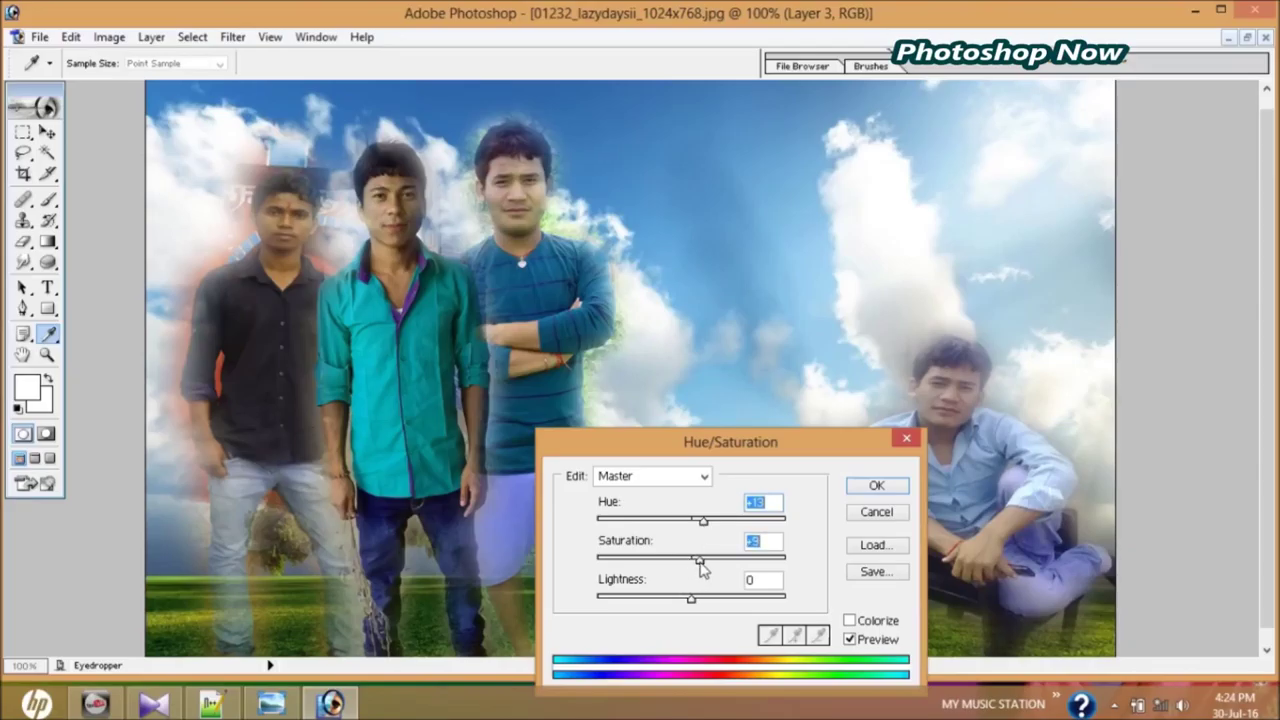
left_click(866, 500)
key("v")
left_click(724, 416)
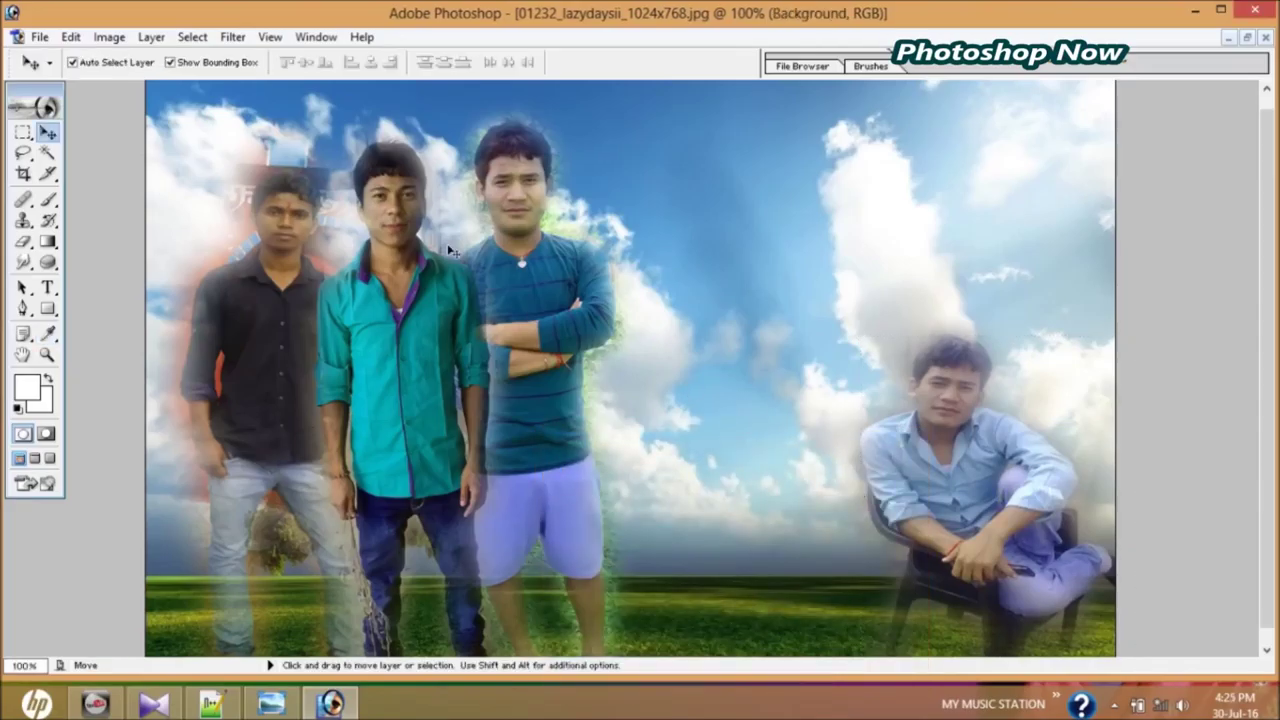
left_click(510, 220)
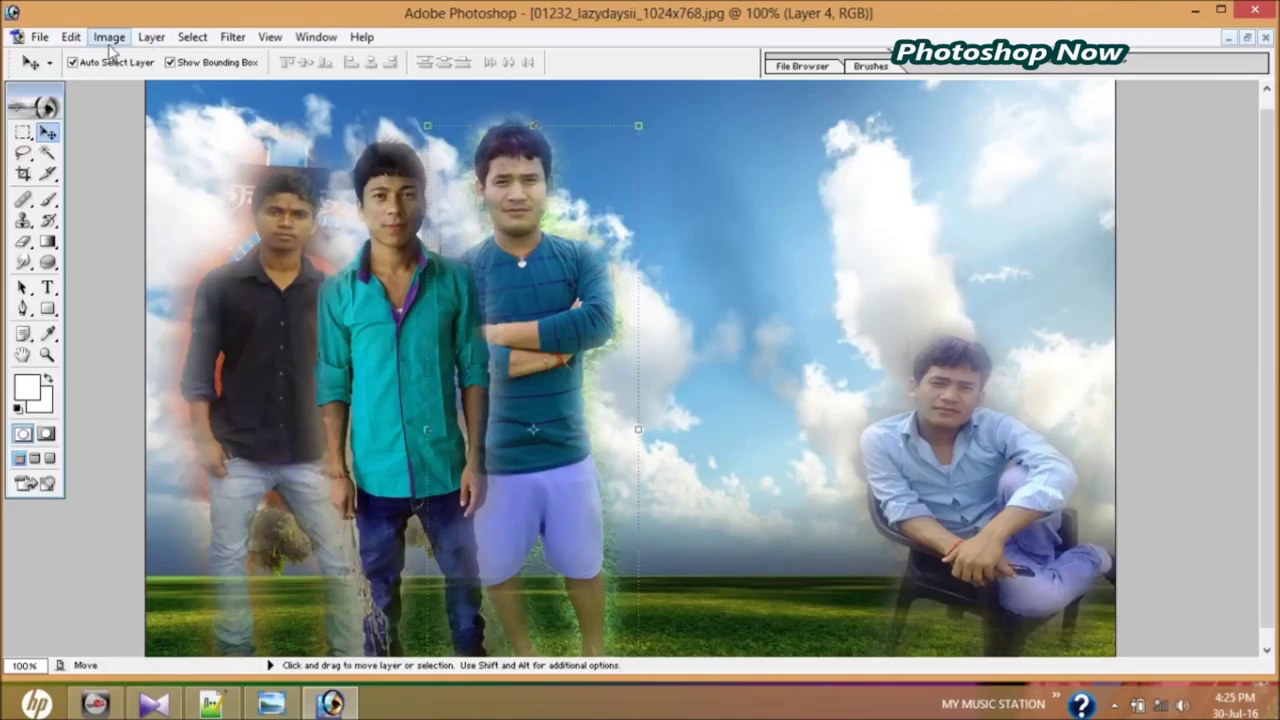
Erase the green halo beside the striped-shirt man's head, face and neck at 300% zoom.
left_click(23, 244)
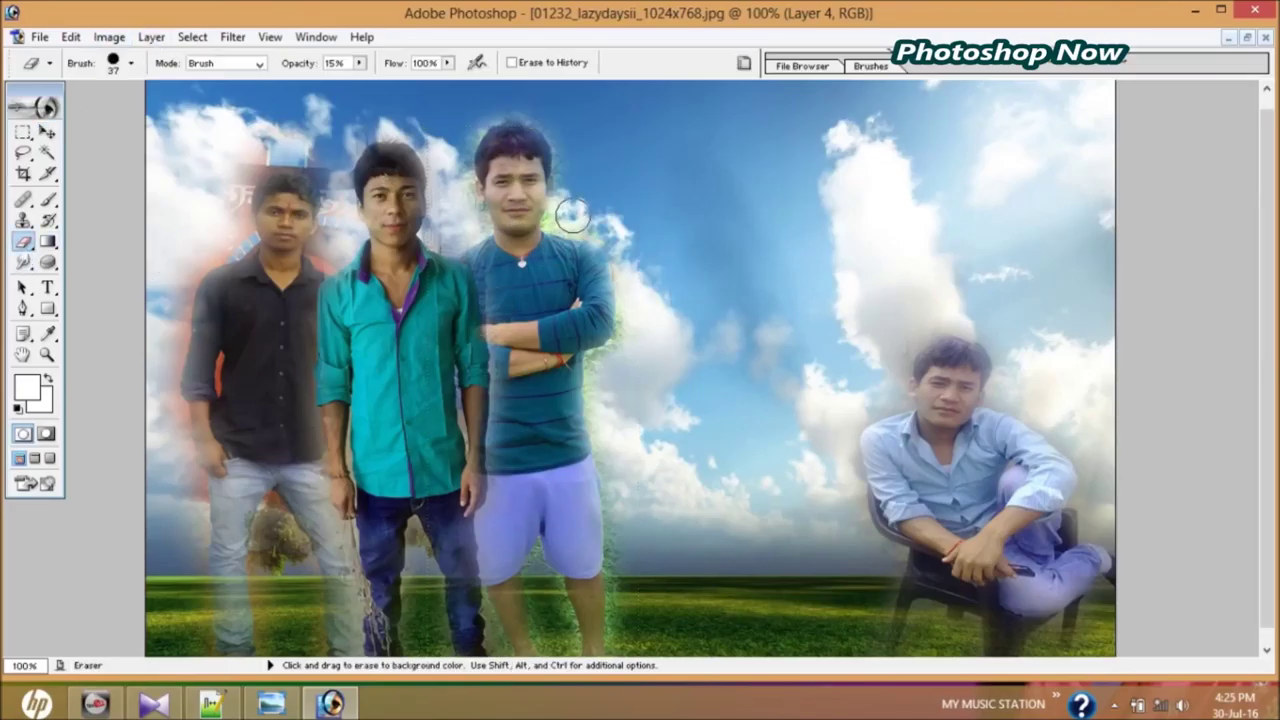
mouse_move(572, 214)
left_mouse_down()
mouse_move(613, 238)
mouse_move(631, 295)
mouse_move(600, 389)
left_mouse_up()
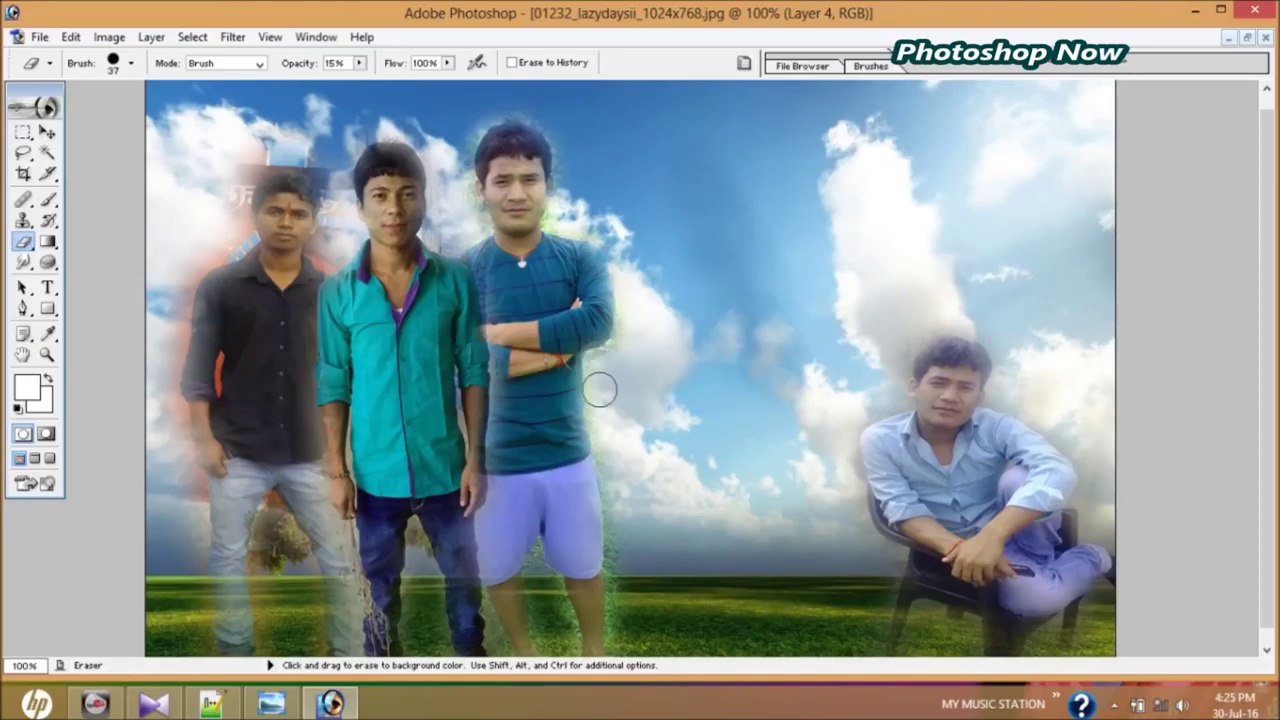
key("ctrl+plus")
key("ctrl+plus")
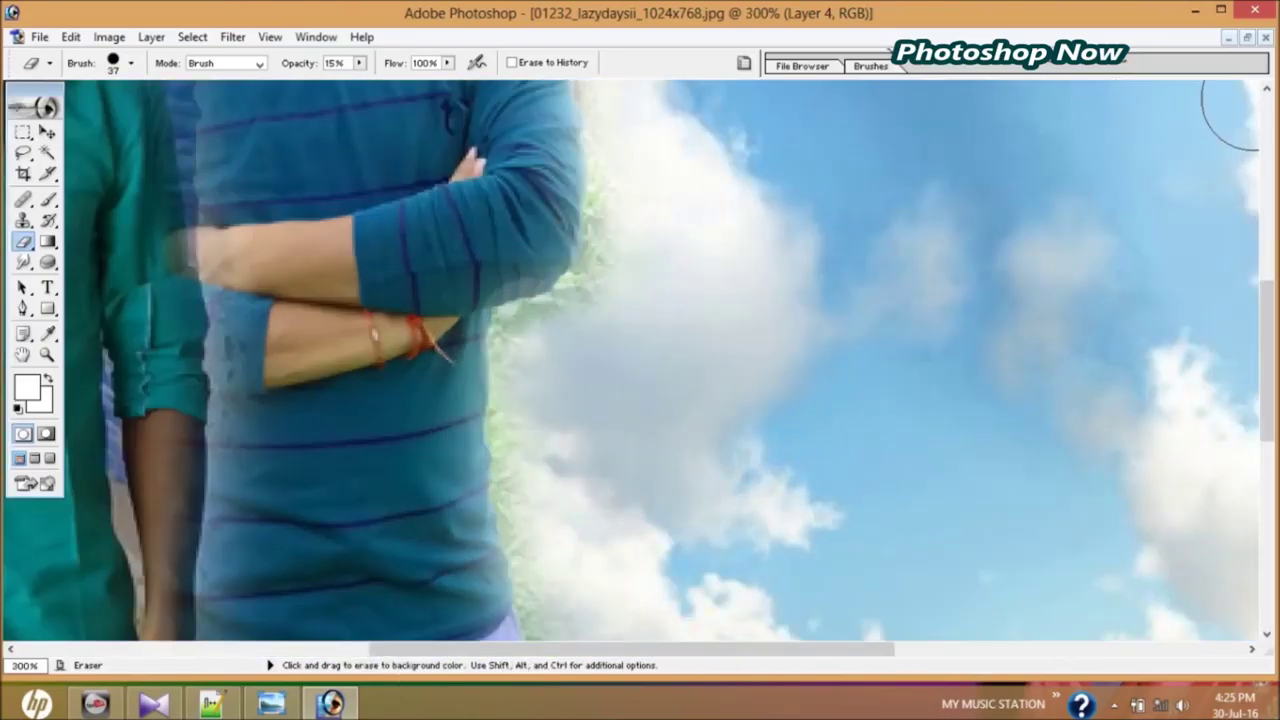
left_click(1266, 90)
left_click_drag(1266, 90, 1266, 90)
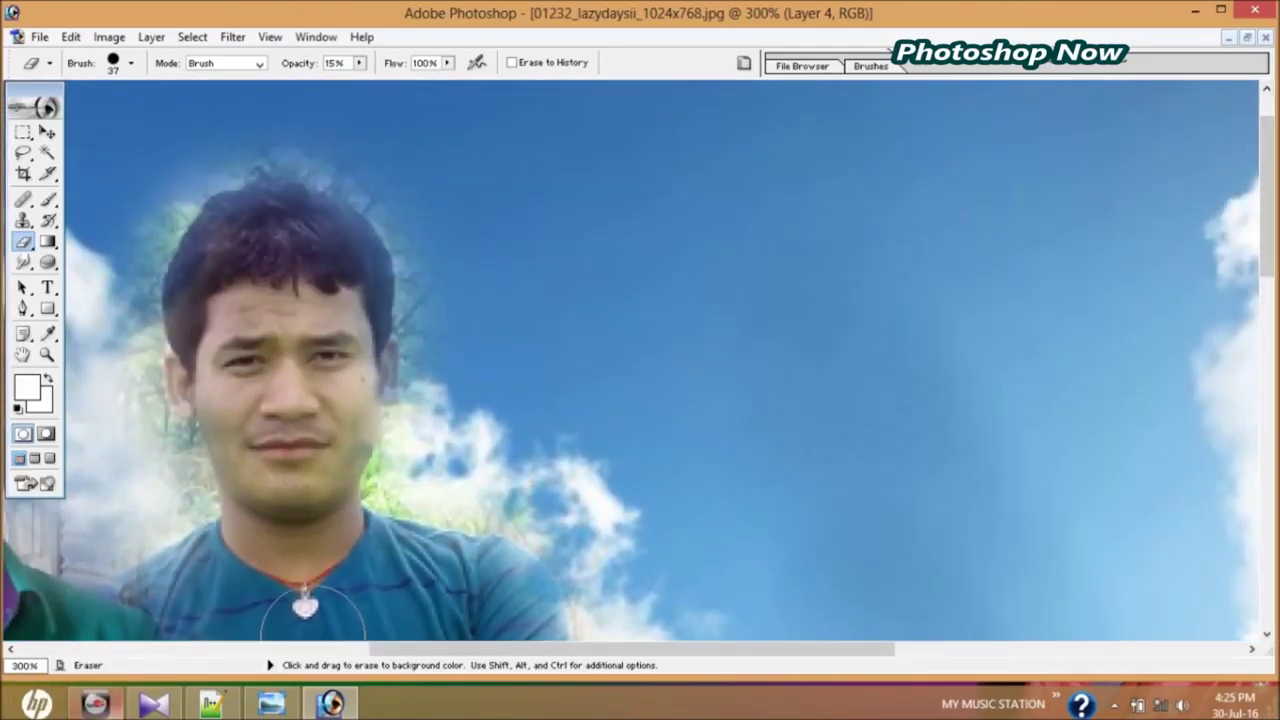
left_click_drag(10, 650, 10, 650)
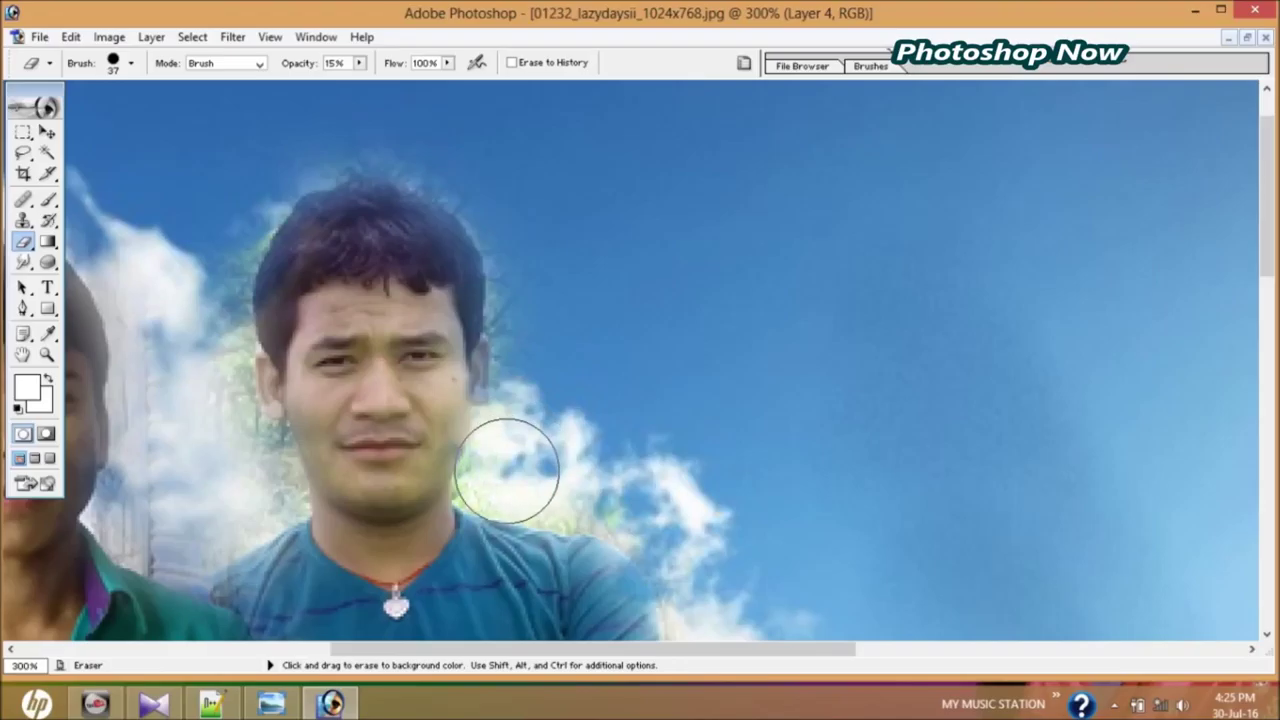
mouse_move(507, 470)
left_mouse_down()
mouse_move(651, 508)
mouse_move(703, 551)
left_mouse_up()
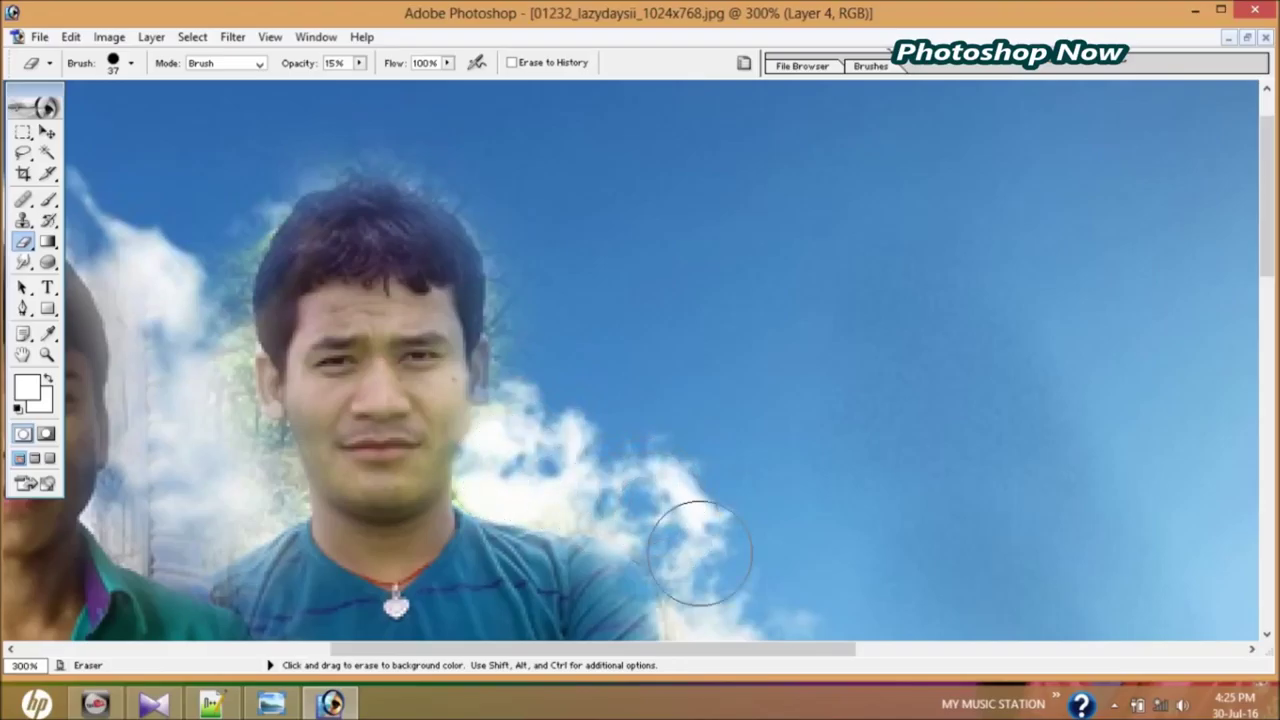
mouse_move(229, 451)
left_mouse_down()
mouse_move(246, 486)
mouse_move(209, 429)
mouse_move(177, 263)
mouse_move(237, 171)
mouse_move(171, 257)
mouse_move(246, 491)
mouse_move(166, 523)
mouse_move(177, 534)
mouse_move(251, 508)
mouse_move(247, 459)
left_mouse_up()
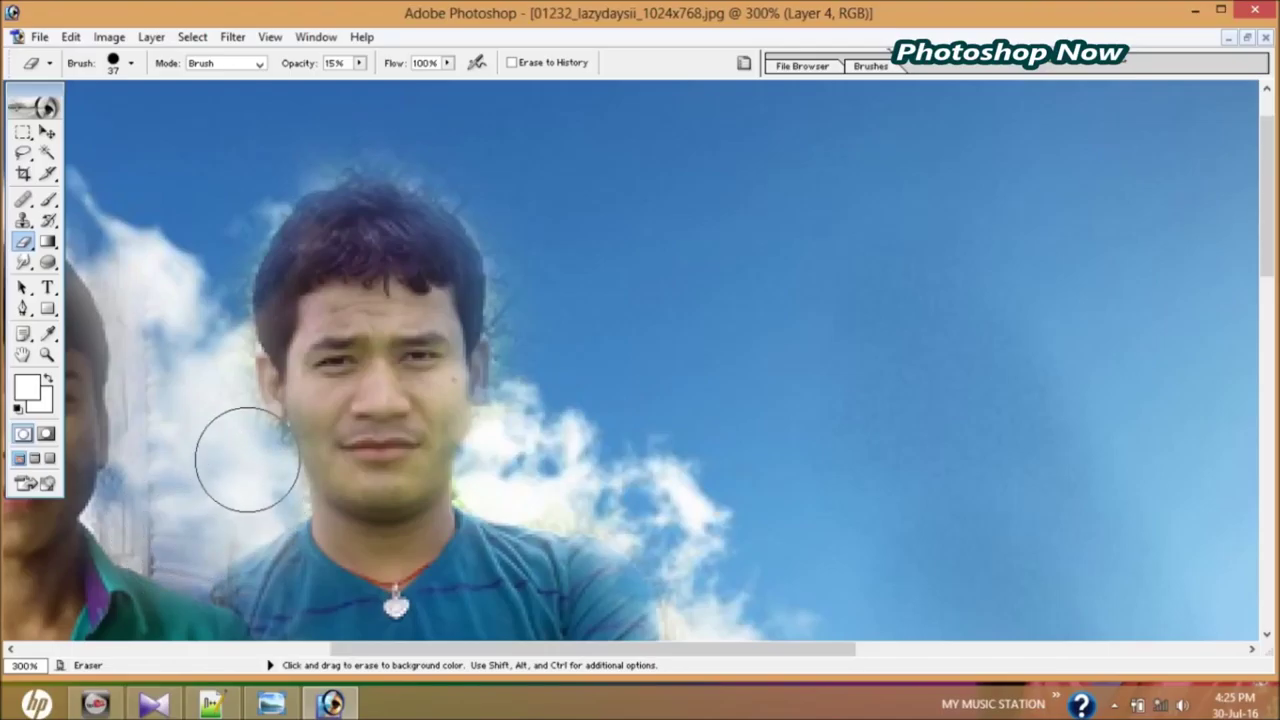
Shrink the eraser to 18 px and erase the dark fringe beside the elbow.
left_click(131, 63)
left_click_drag(37, 113, 30, 113)
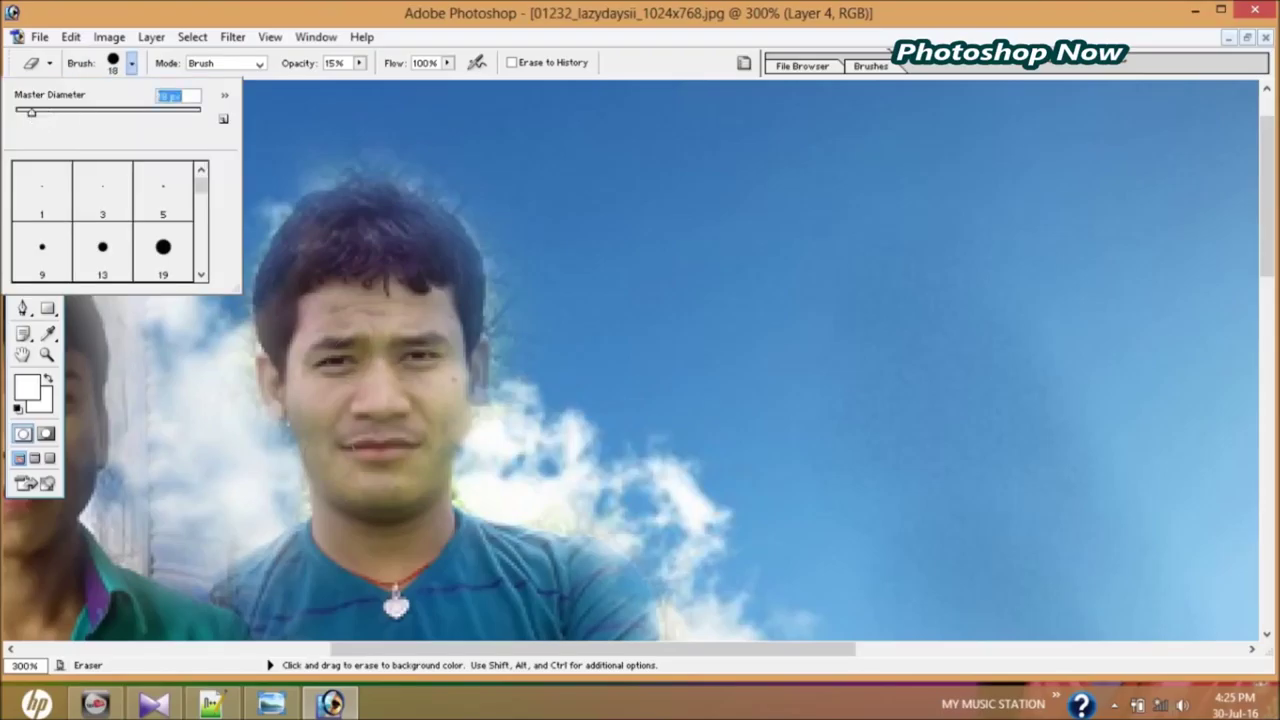
left_click(267, 455)
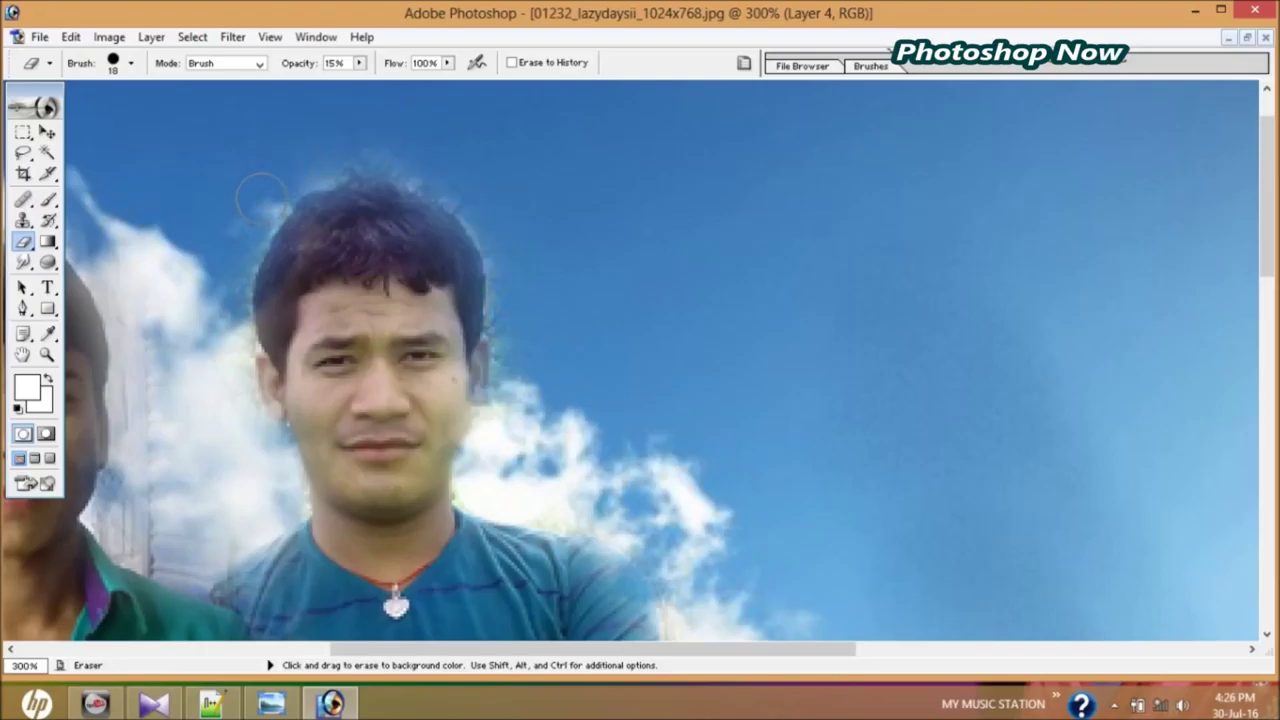
left_click(1267, 634)
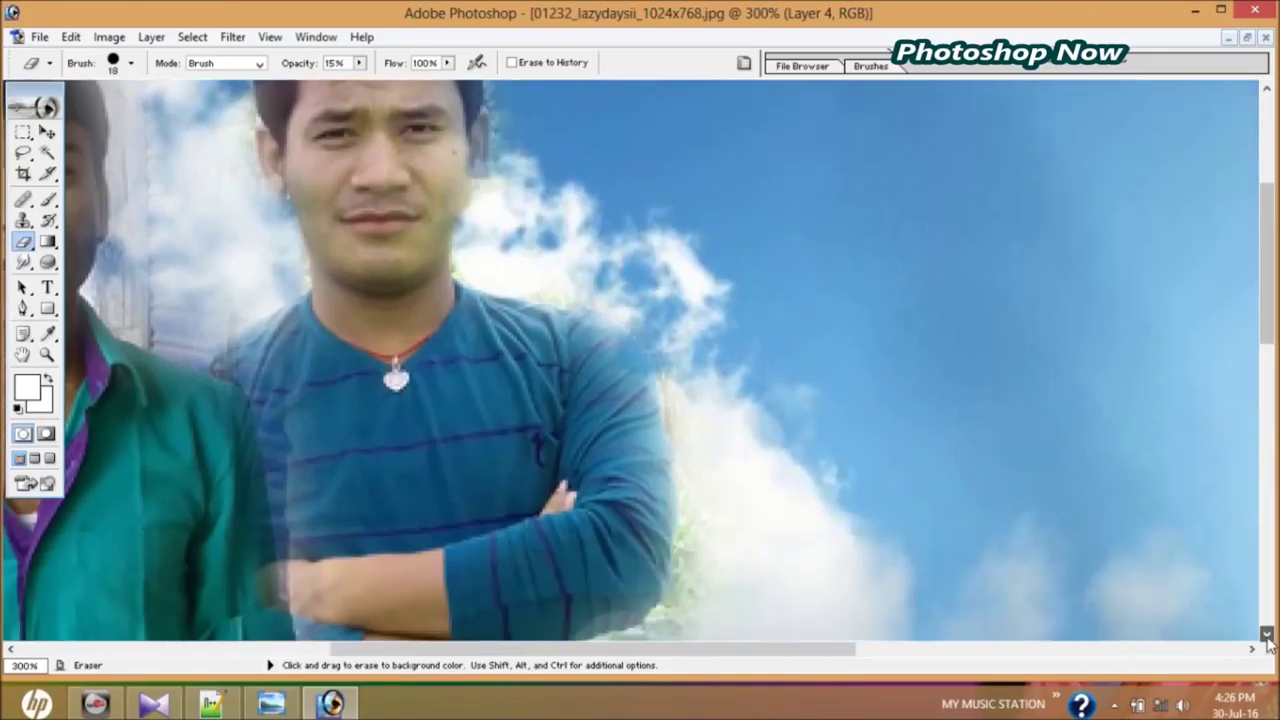
left_click(1267, 640)
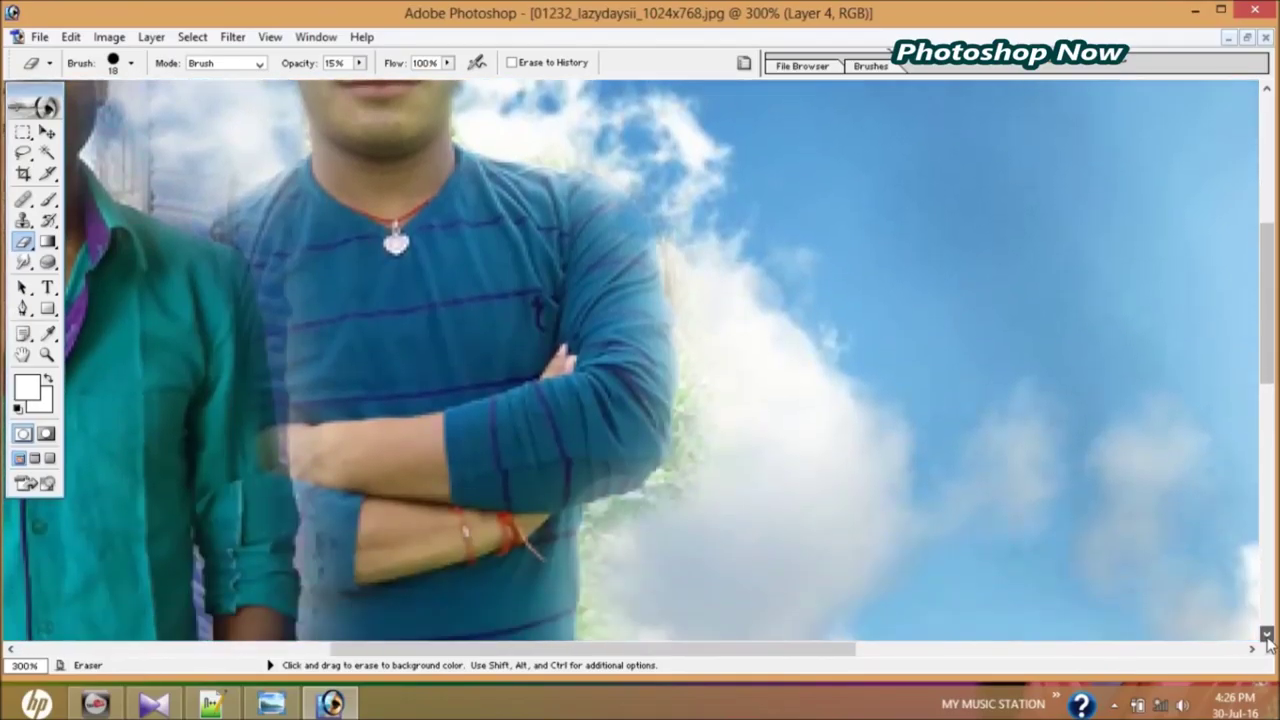
mouse_move(614, 512)
left_mouse_down()
mouse_move(698, 425)
mouse_move(675, 276)
left_mouse_up()
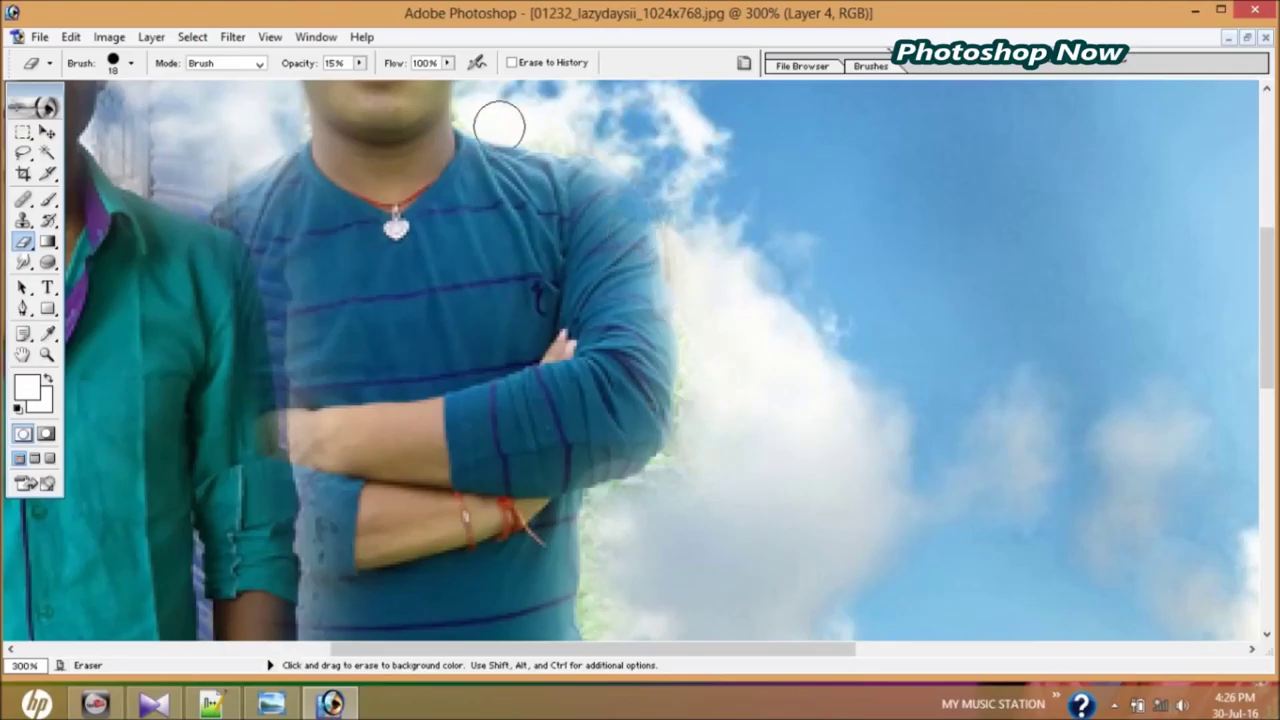
At 27% eraser opacity, remove the green fringe along the sleeve and shirt's right edge.
left_click(360, 63)
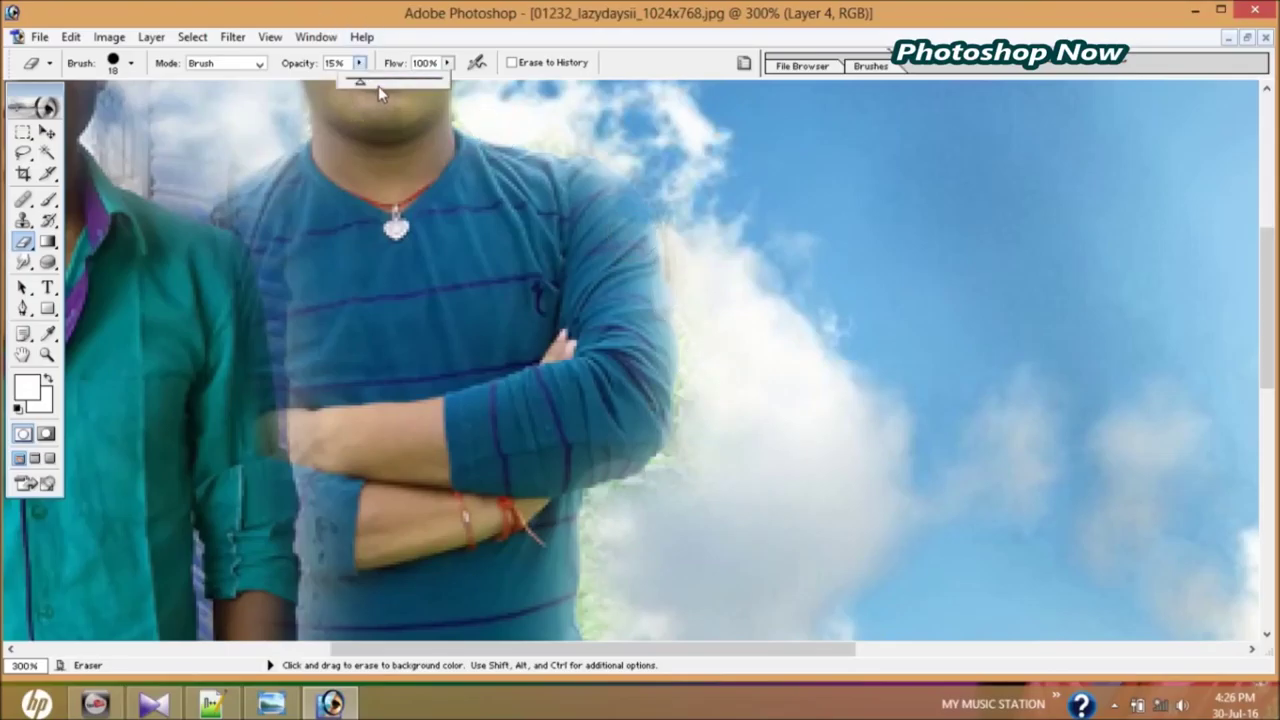
left_click_drag(378, 86, 371, 80)
mouse_move(711, 459)
left_mouse_down()
mouse_move(609, 514)
mouse_move(600, 609)
mouse_move(606, 517)
mouse_move(675, 480)
mouse_move(709, 414)
mouse_move(707, 336)
mouse_move(694, 441)
mouse_move(700, 317)
mouse_move(671, 191)
mouse_move(600, 137)
mouse_move(518, 117)
left_mouse_up()
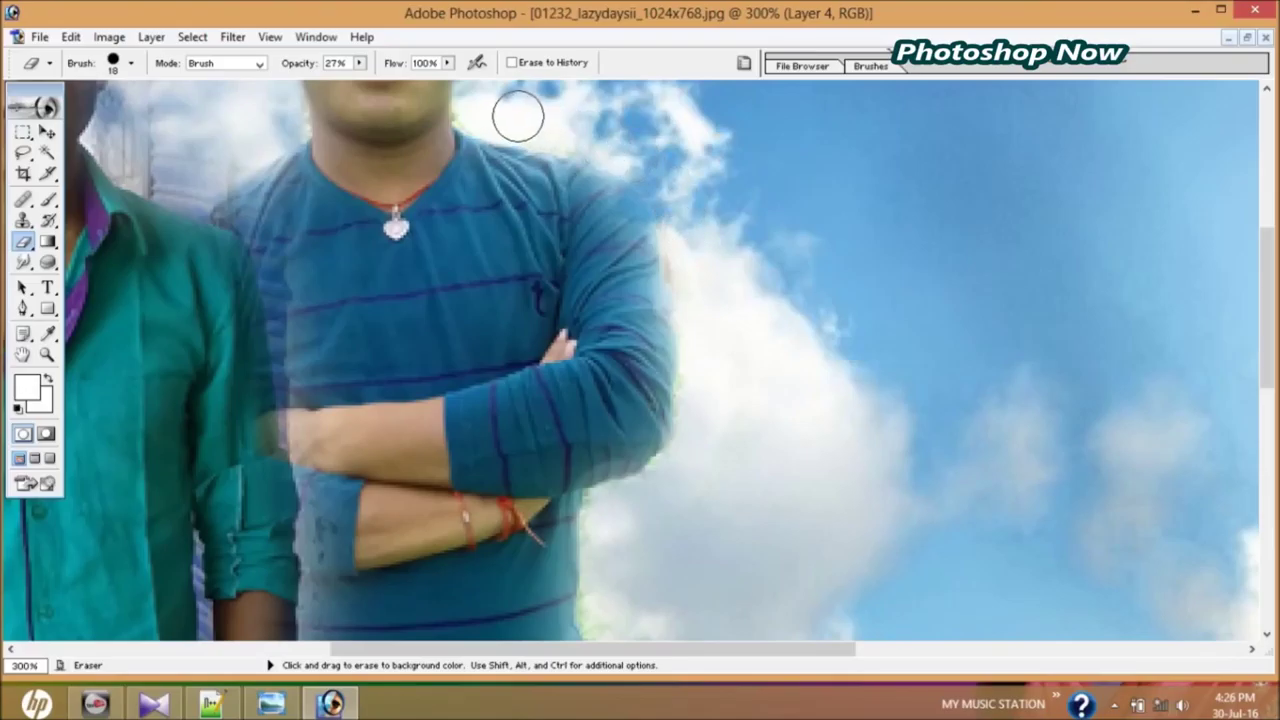
left_click(1266, 634)
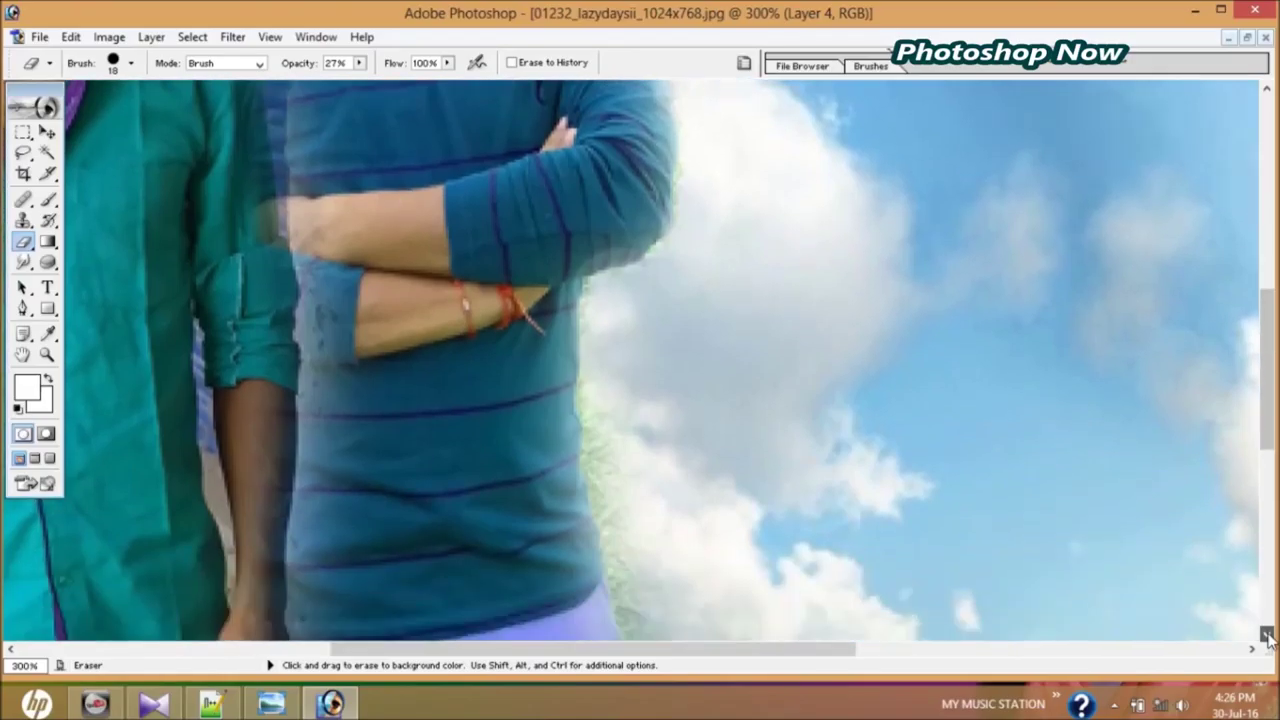
left_click(1266, 634)
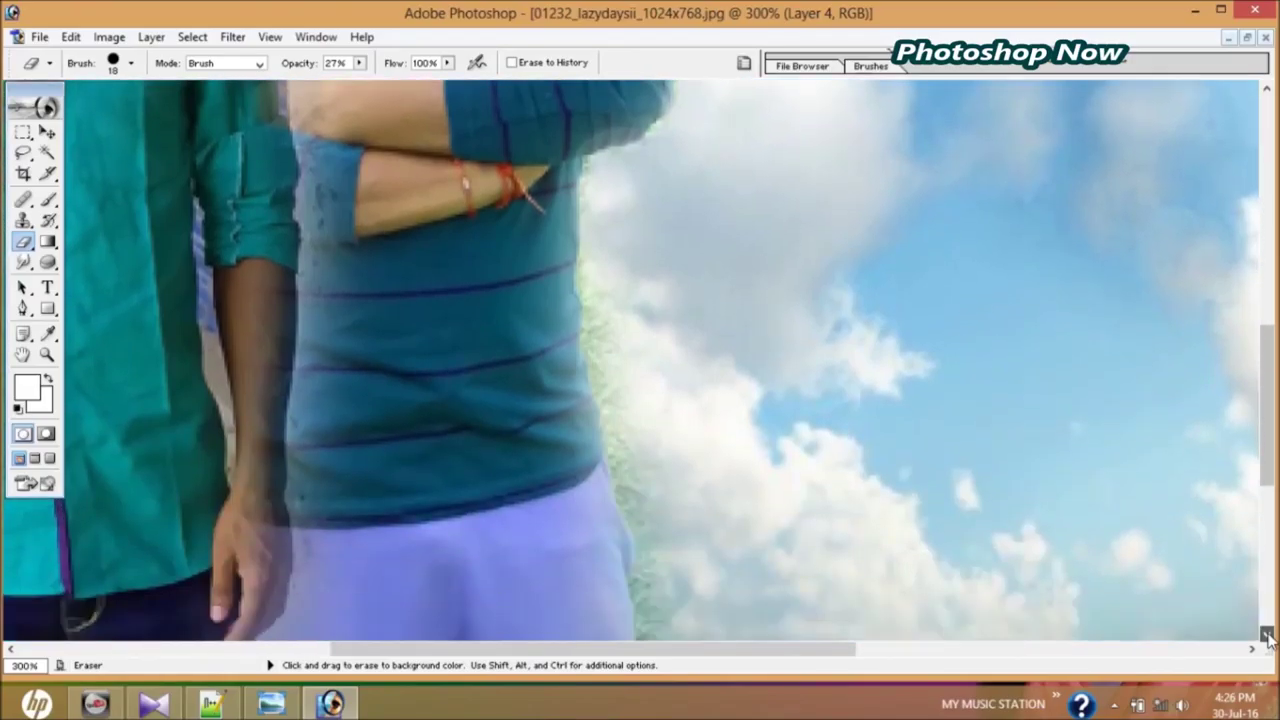
left_click_drag(600, 246, 656, 591)
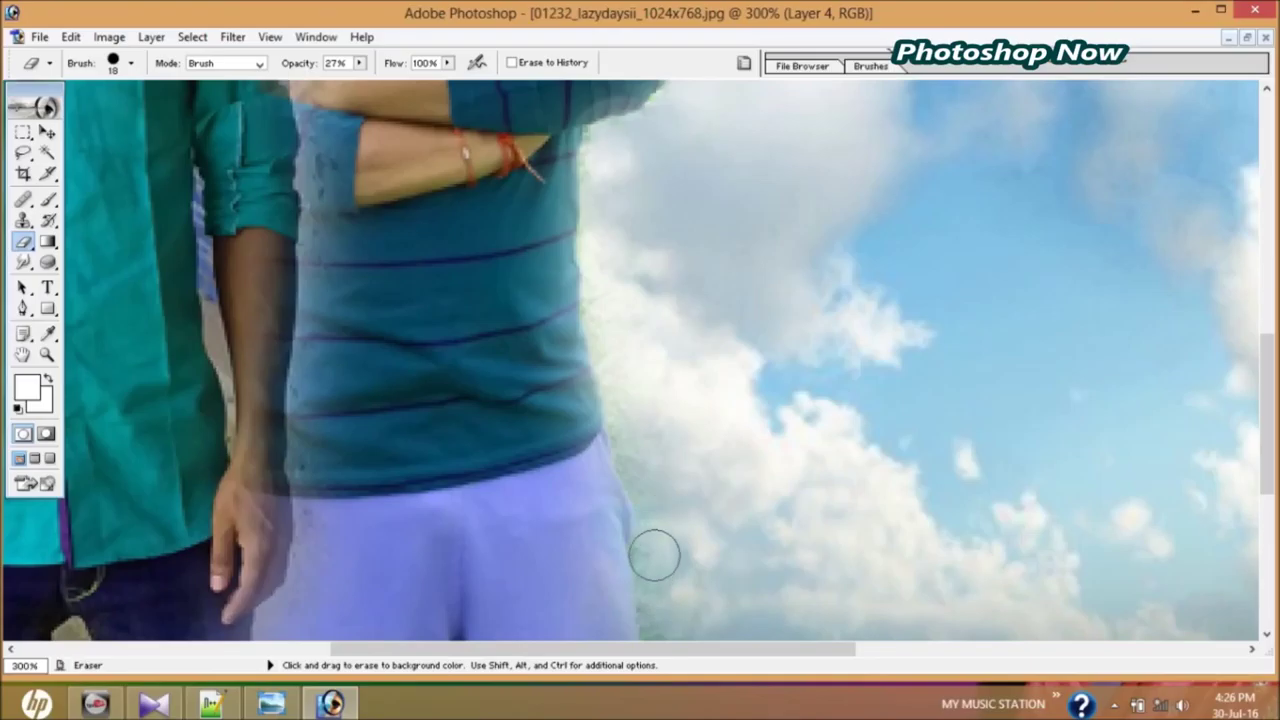
key("ctrl+minus")
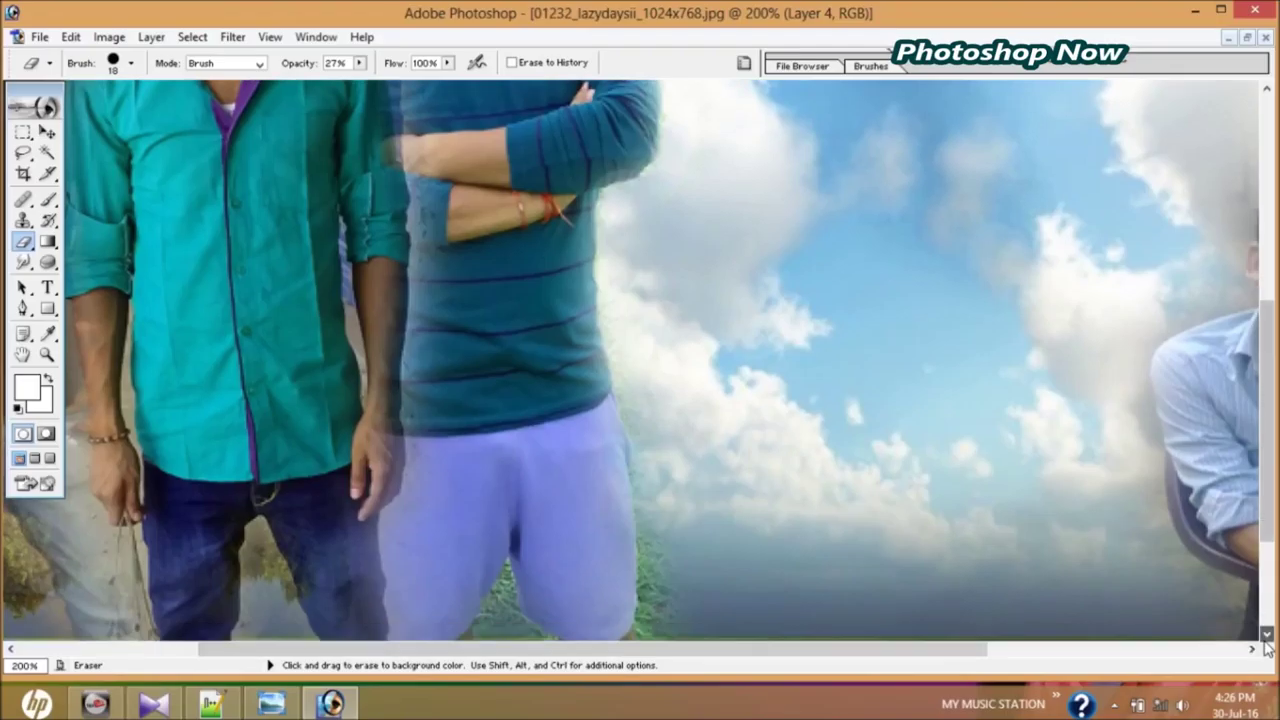
Erase the light fringe along the striped-shirt man's right leg and shorts against the grass.
left_click(1265, 634)
left_click(1265, 634)
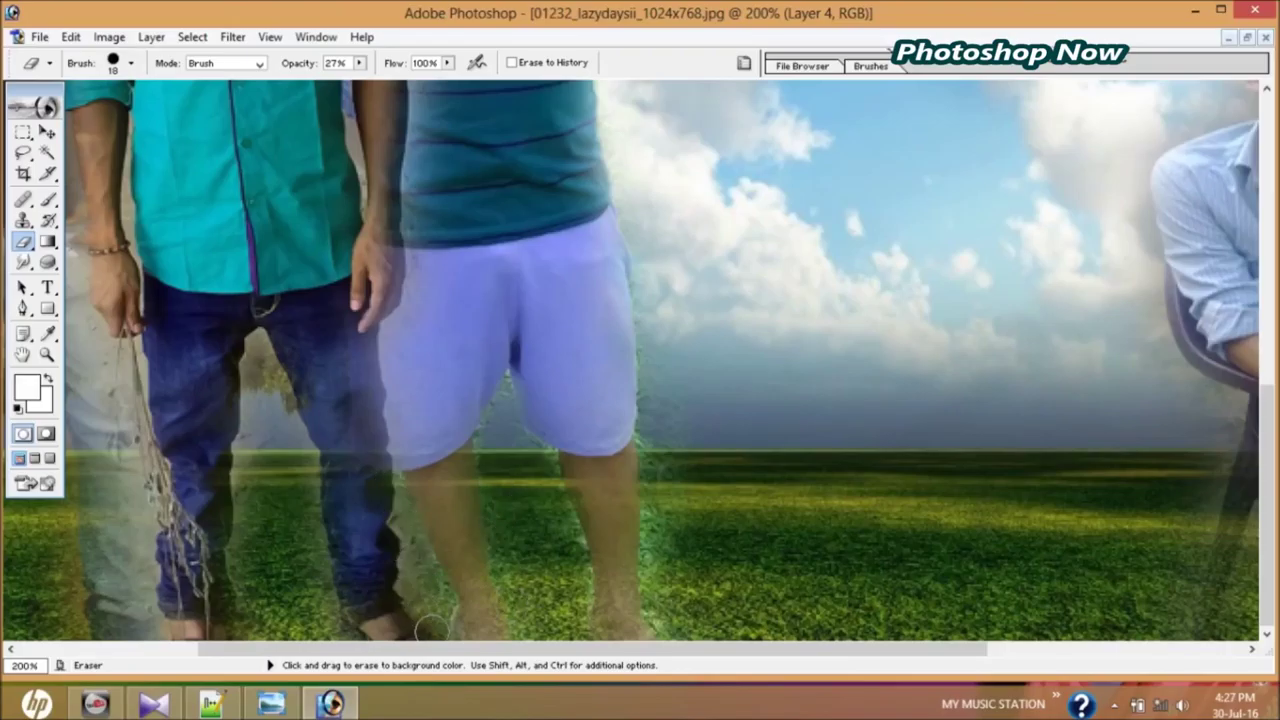
scroll(540, 570, "right", 1)
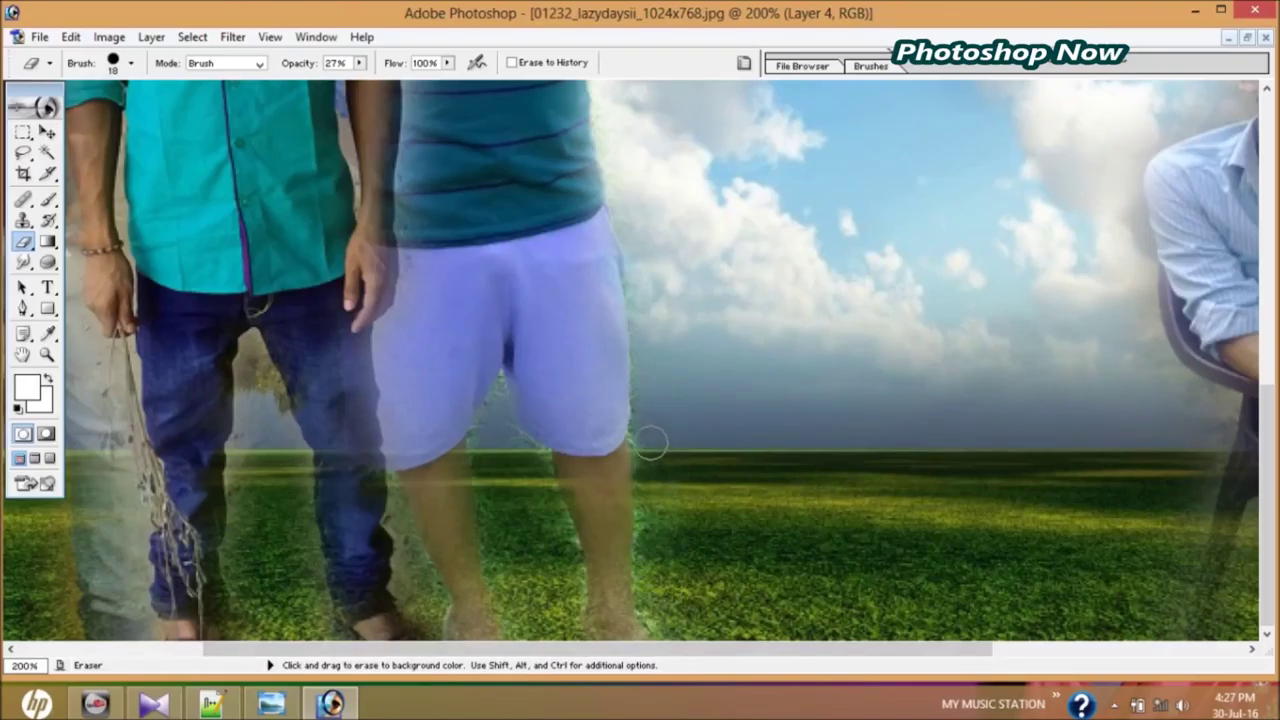
left_click_drag(650, 470, 654, 593)
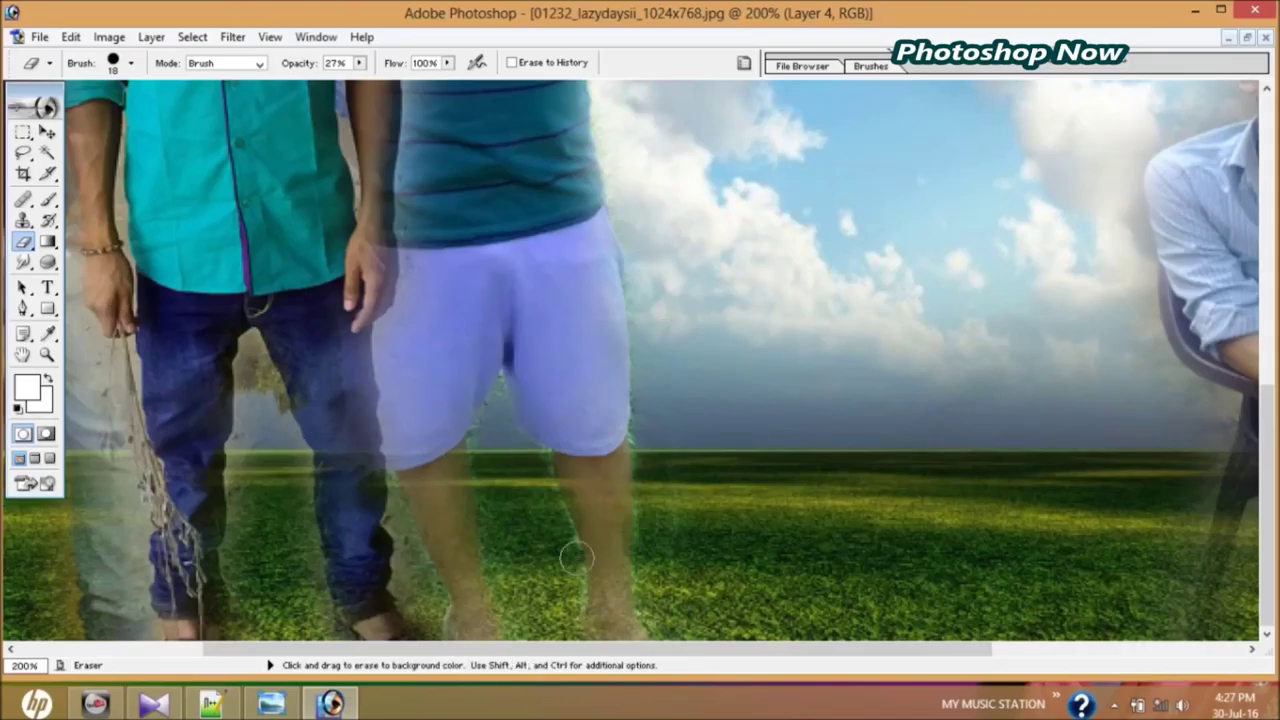
key("ctrl+minus")
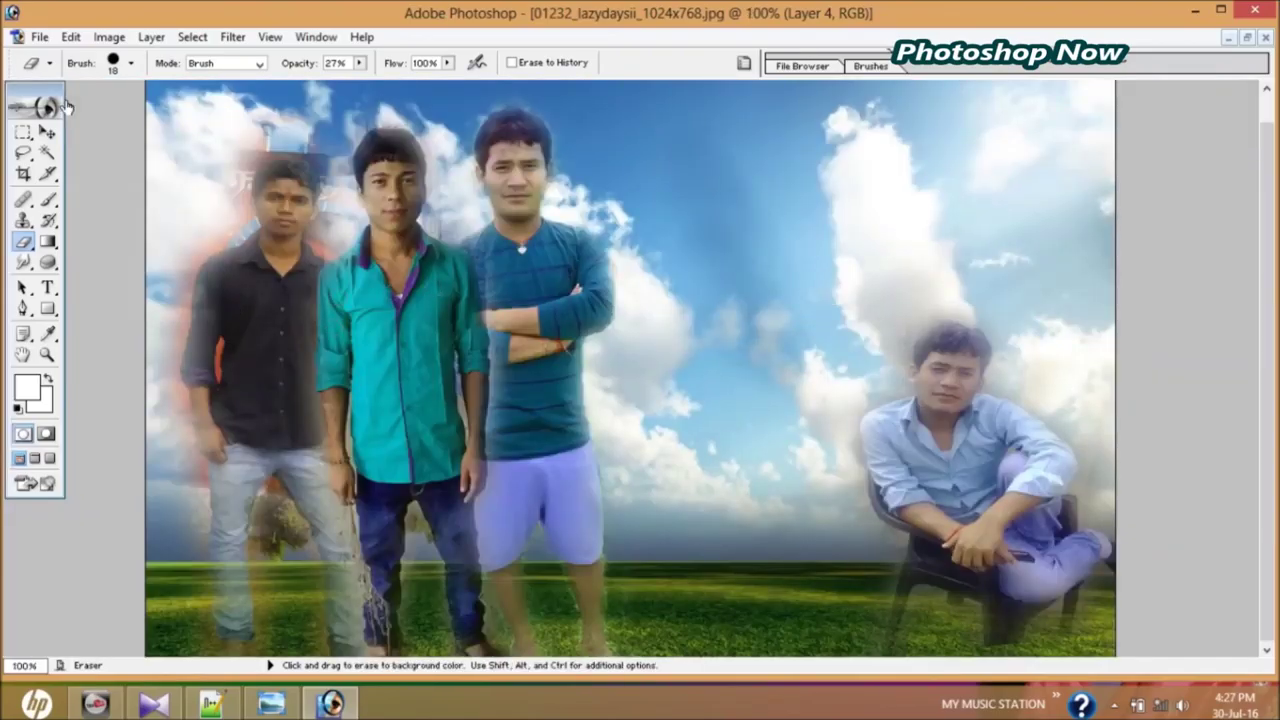
Make the teal-shirt man's Layer 2 active, zoom to 300% on the faces, and pick the Eraser.
left_click(47, 132)
key("ctrl+t")
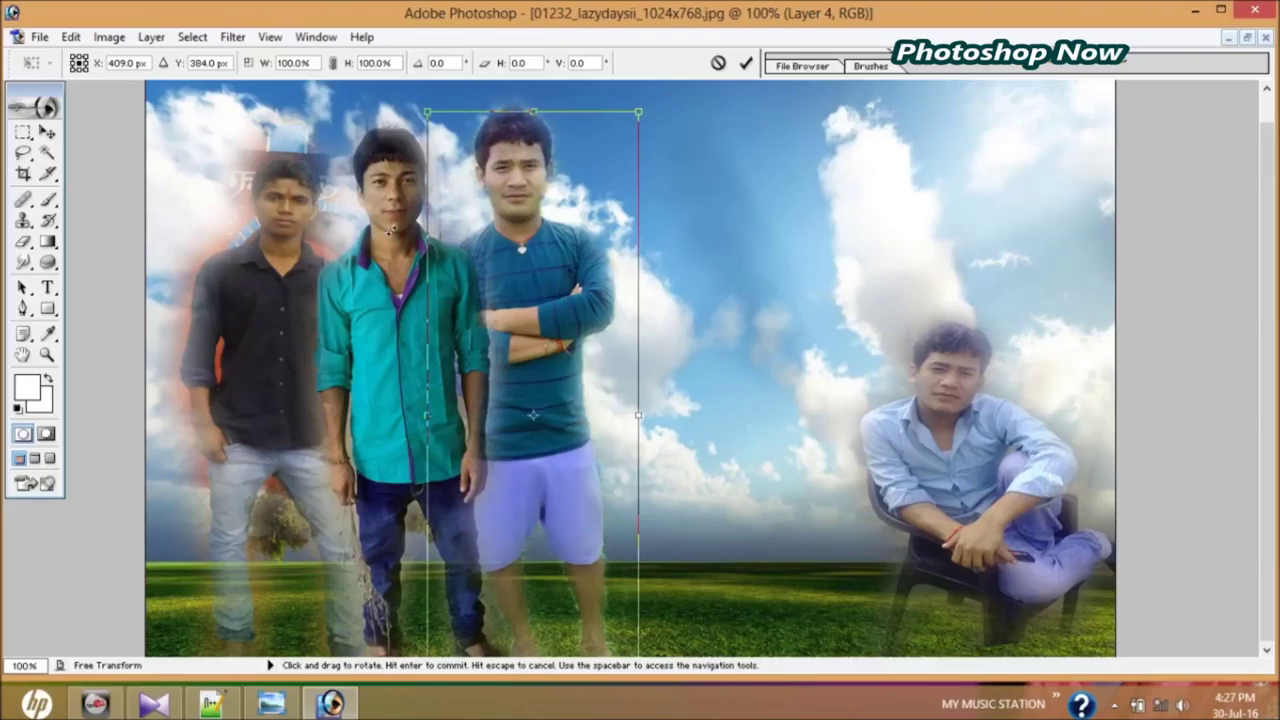
key("Return")
left_click(379, 284)
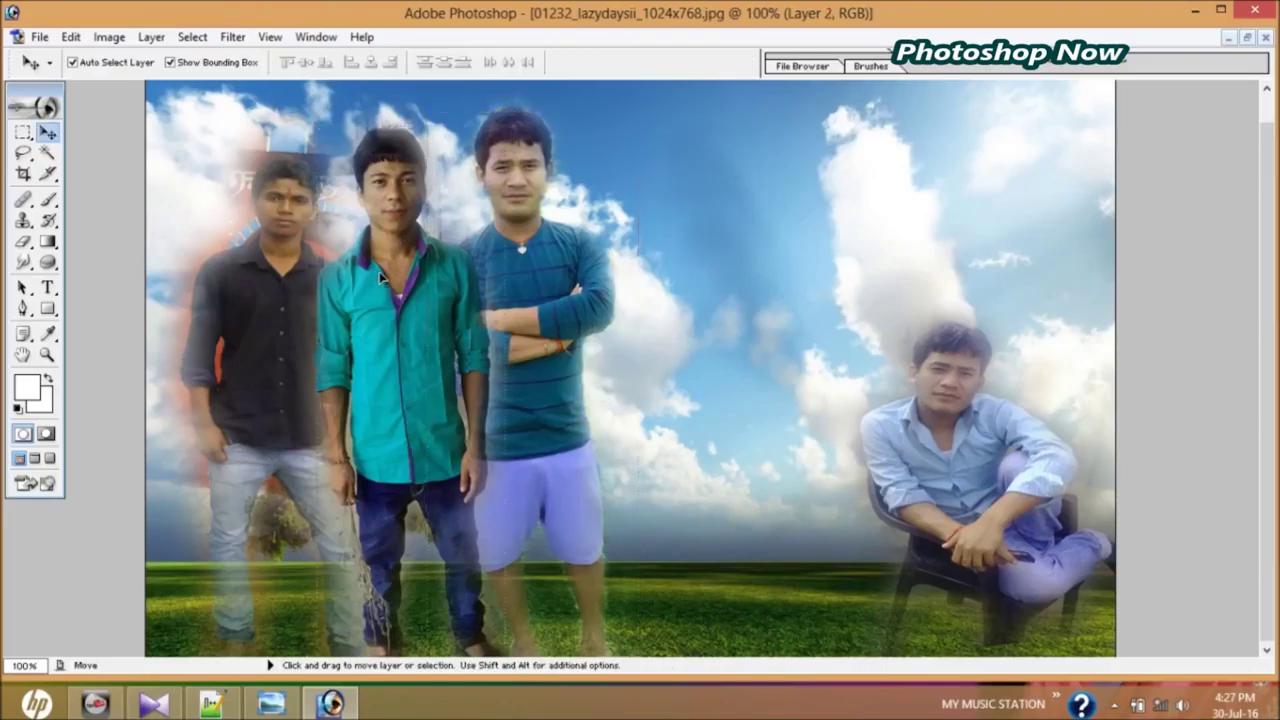
key("ctrl+plus")
key("ctrl+plus")
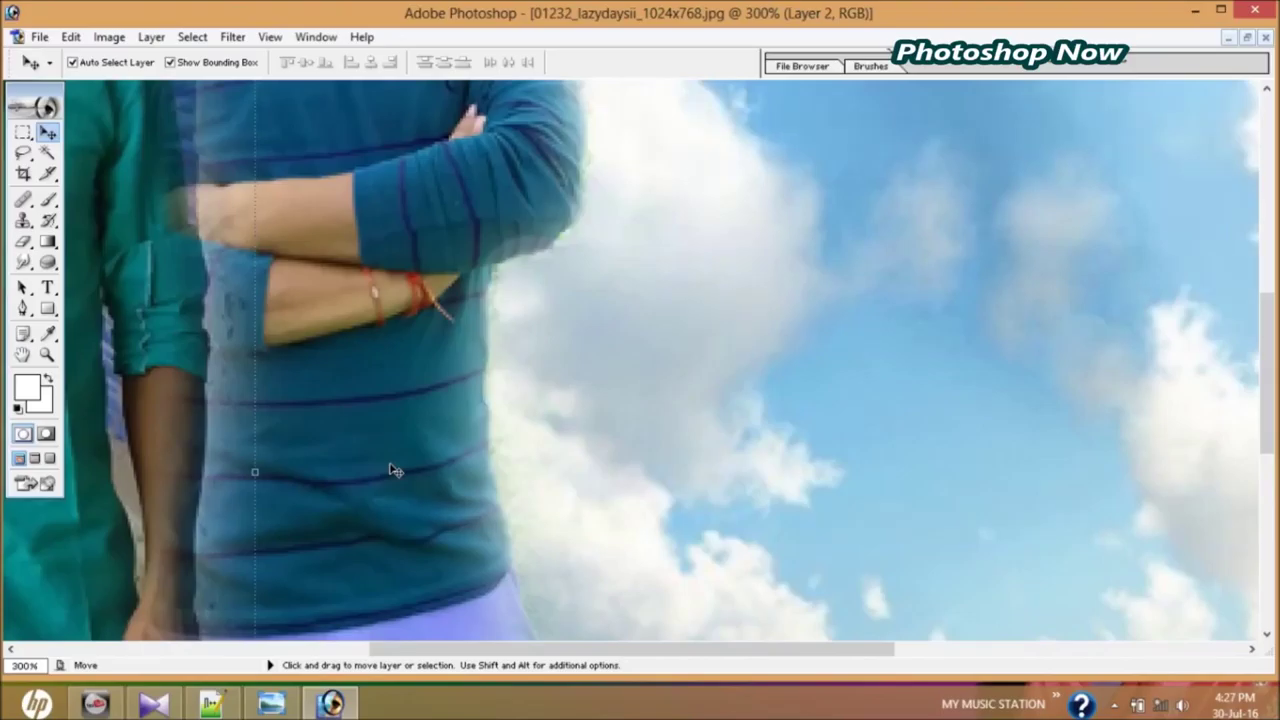
left_click_drag(538, 649, 190, 665)
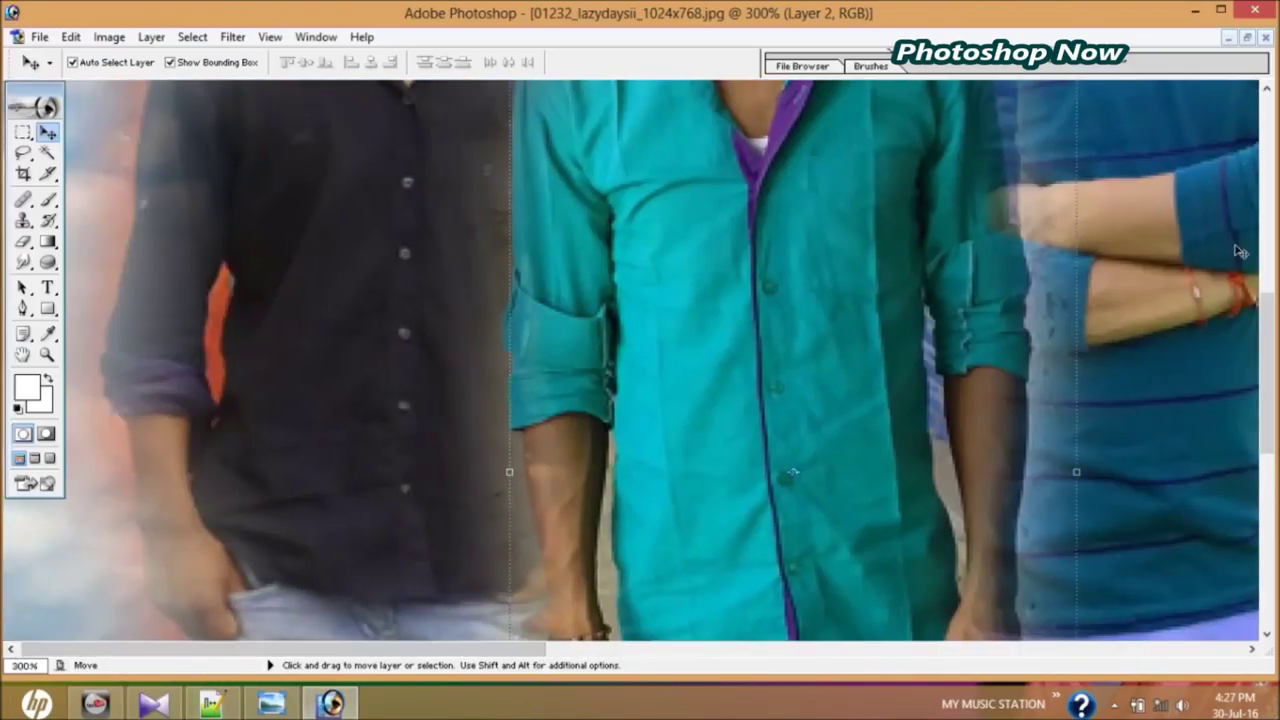
left_click(1267, 91)
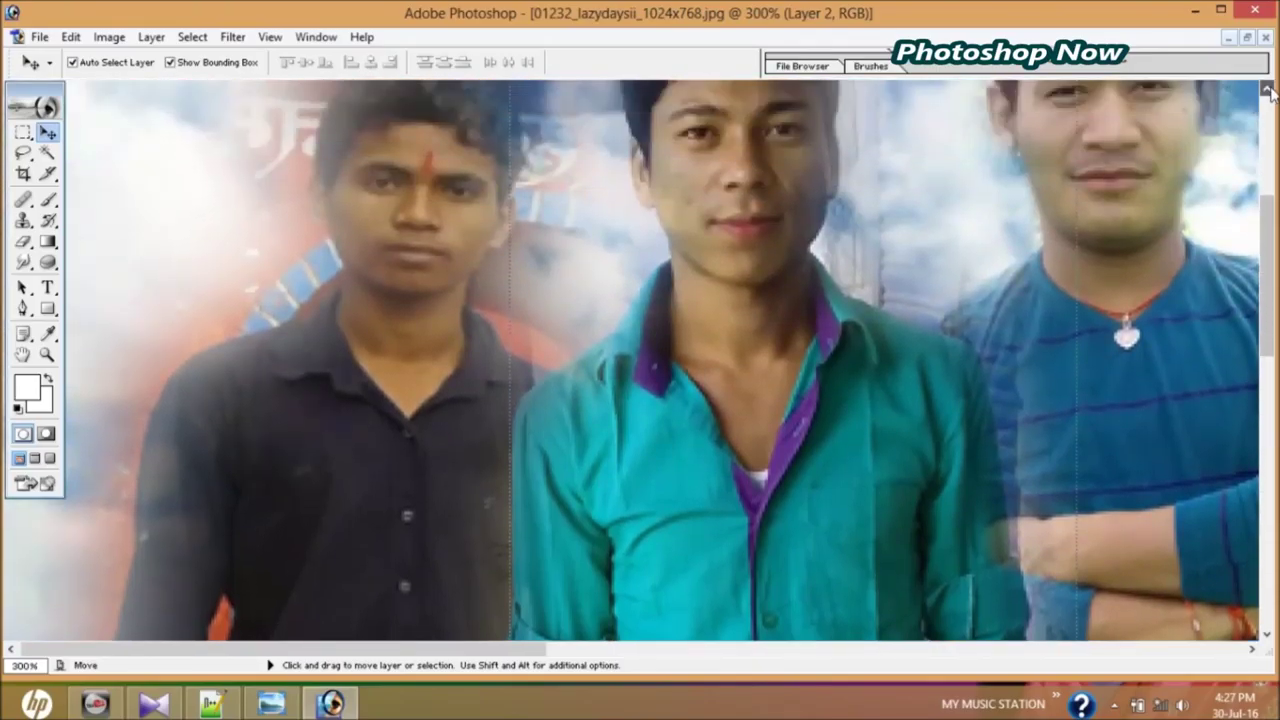
left_click(1267, 91)
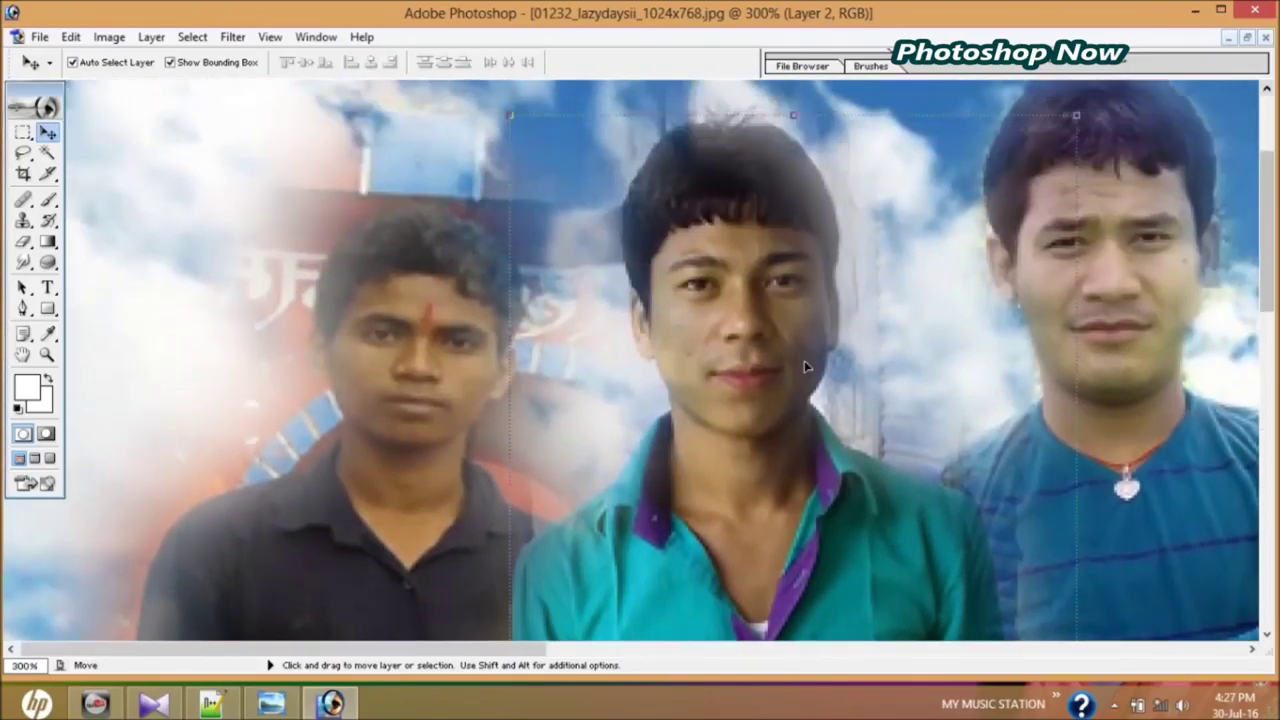
left_click(24, 241)
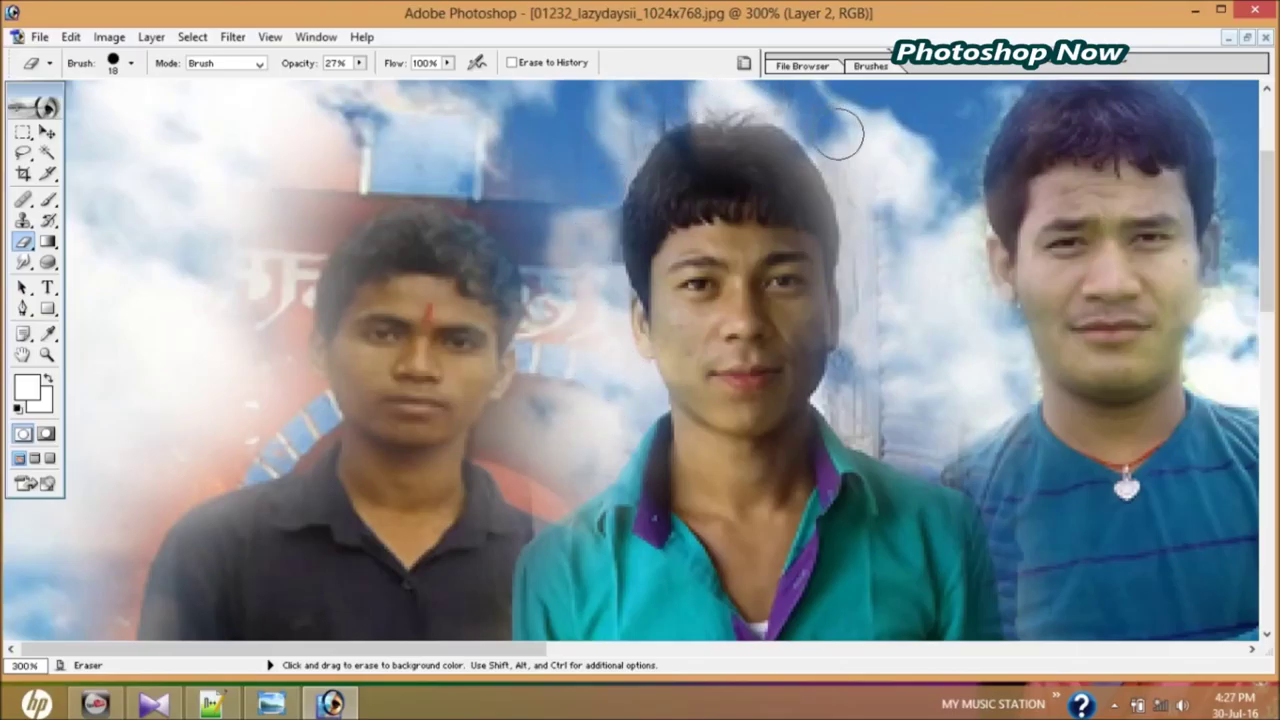
Erase the haze beside the middle man's head and between the legs to reveal the tree.
mouse_move(840, 133)
left_mouse_down()
mouse_move(869, 206)
mouse_move(869, 297)
mouse_move(843, 393)
mouse_move(903, 443)
mouse_move(874, 406)
mouse_move(948, 458)
left_mouse_up()
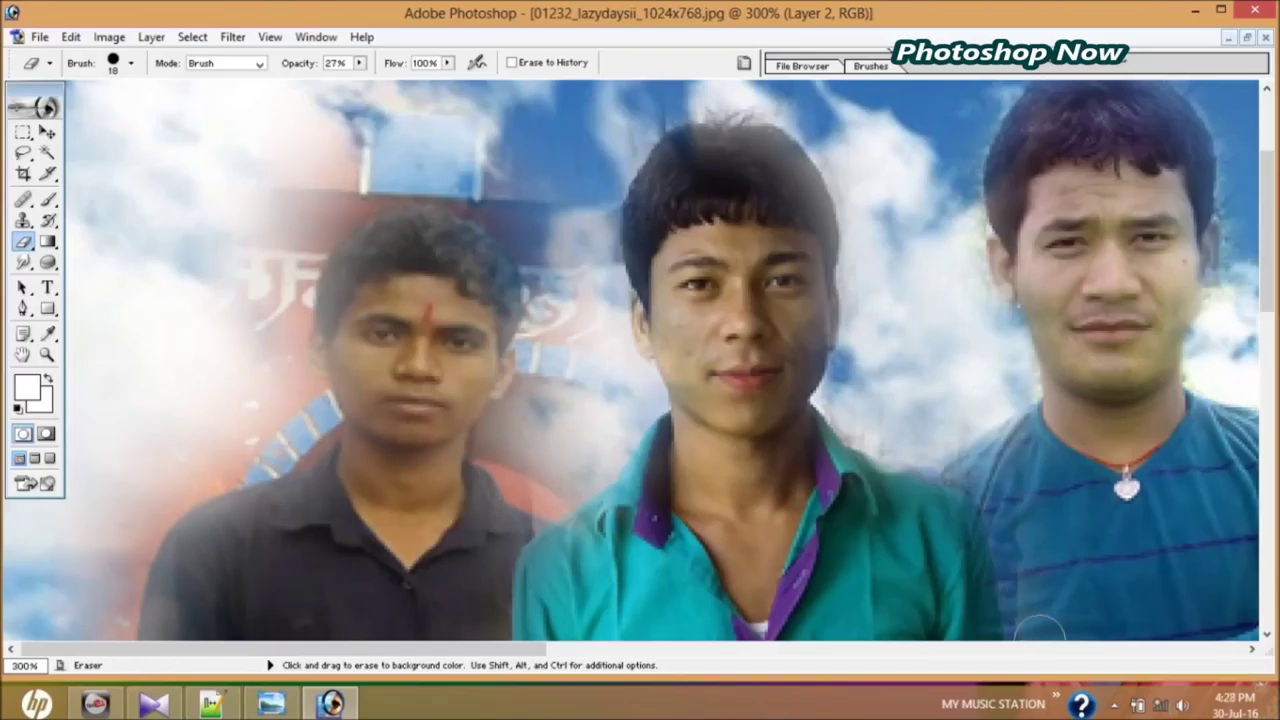
left_click(1266, 636)
left_click(1266, 636)
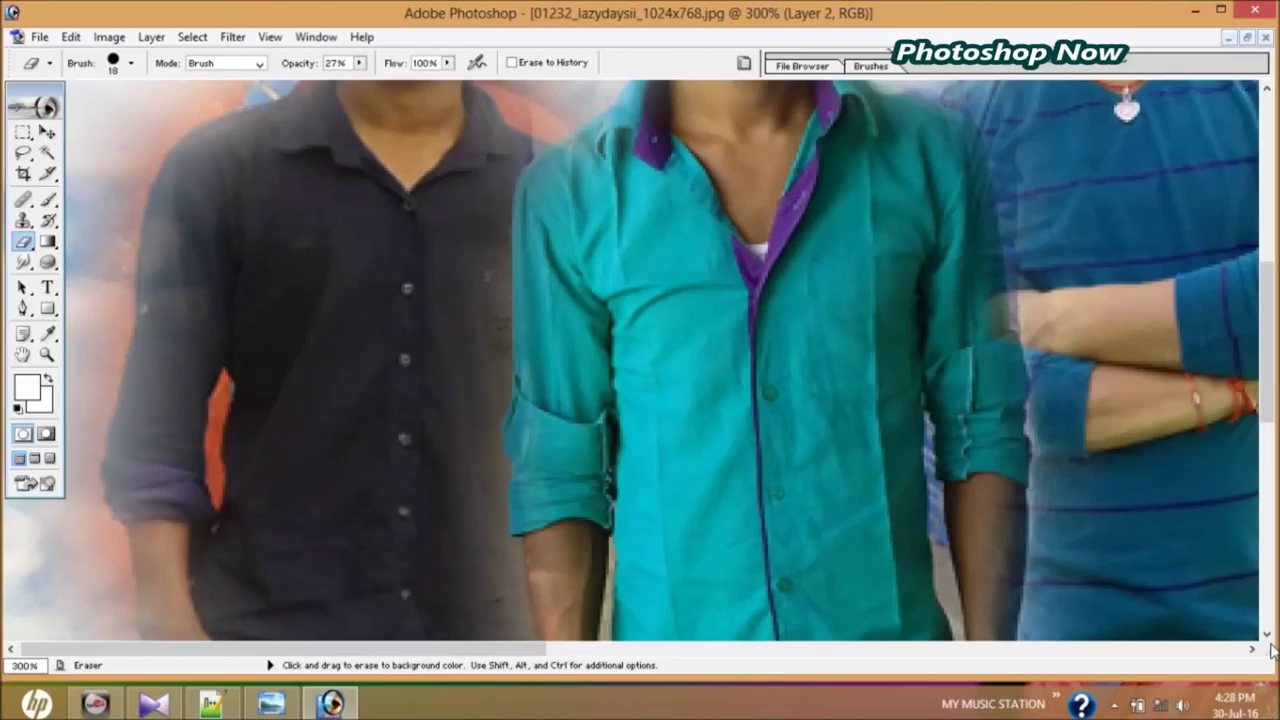
key("ctrl+minus")
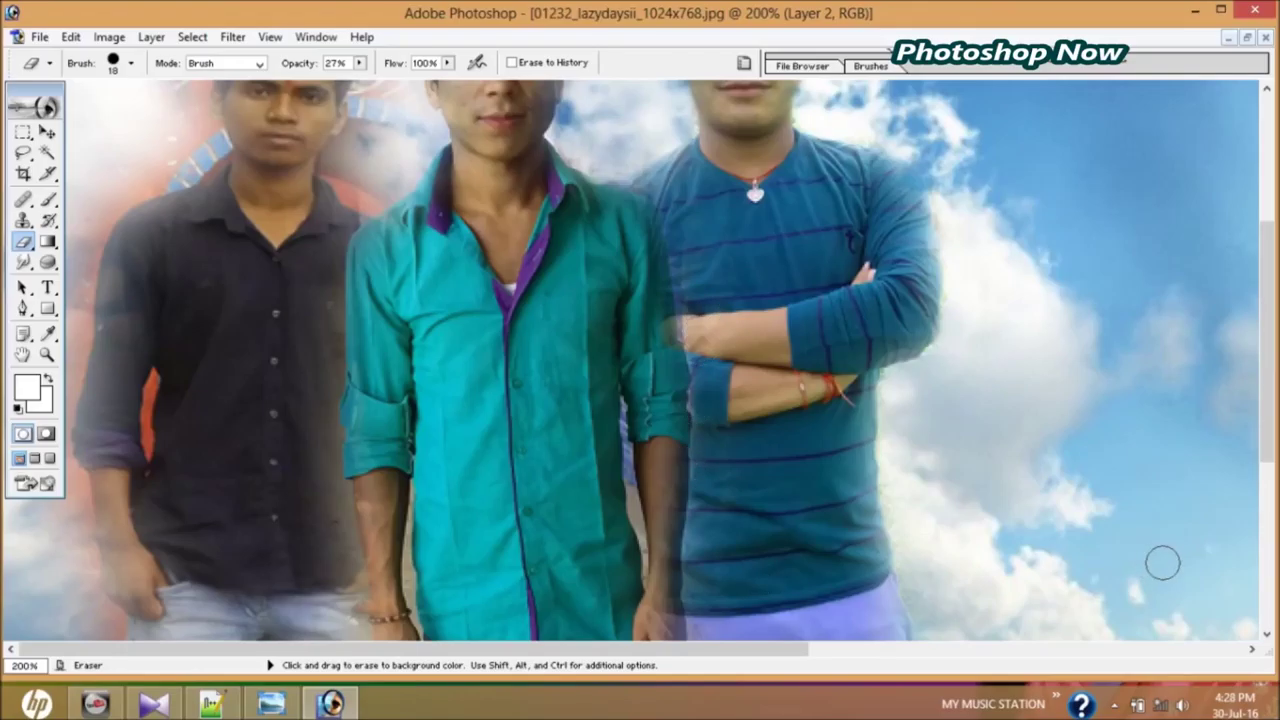
left_click(1266, 633)
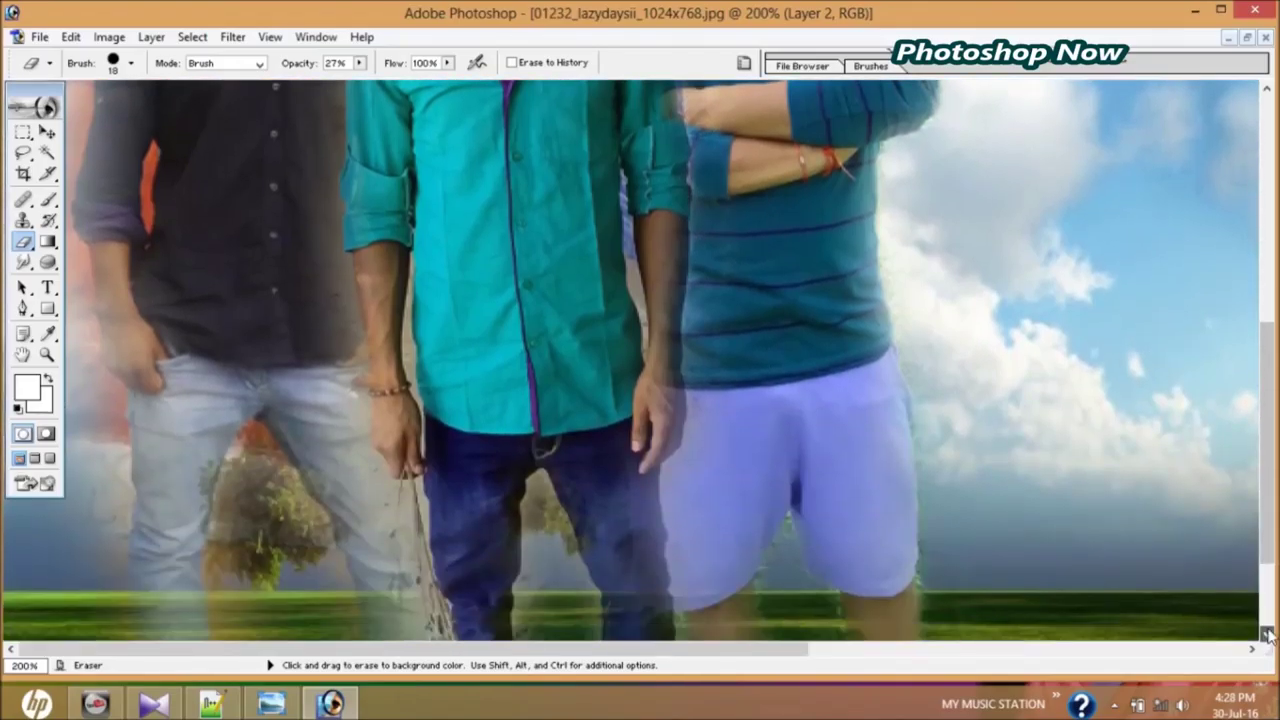
left_click(1266, 633)
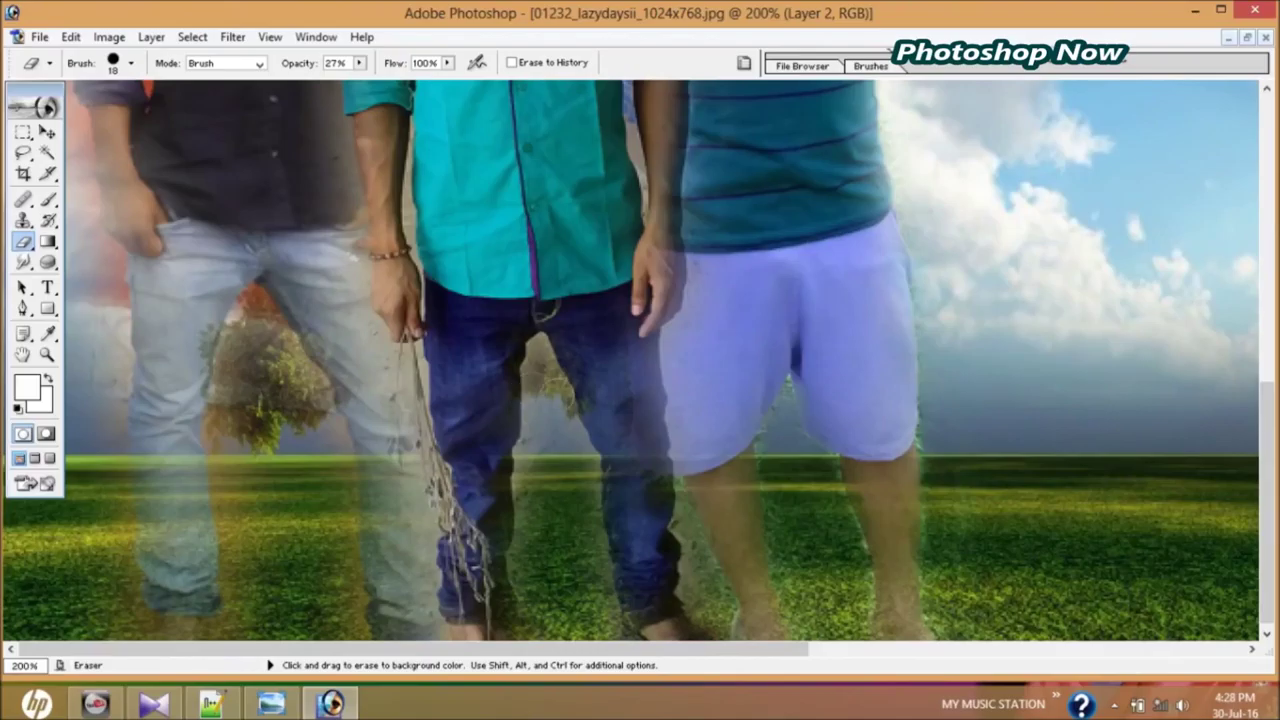
left_click_drag(545, 372, 570, 410)
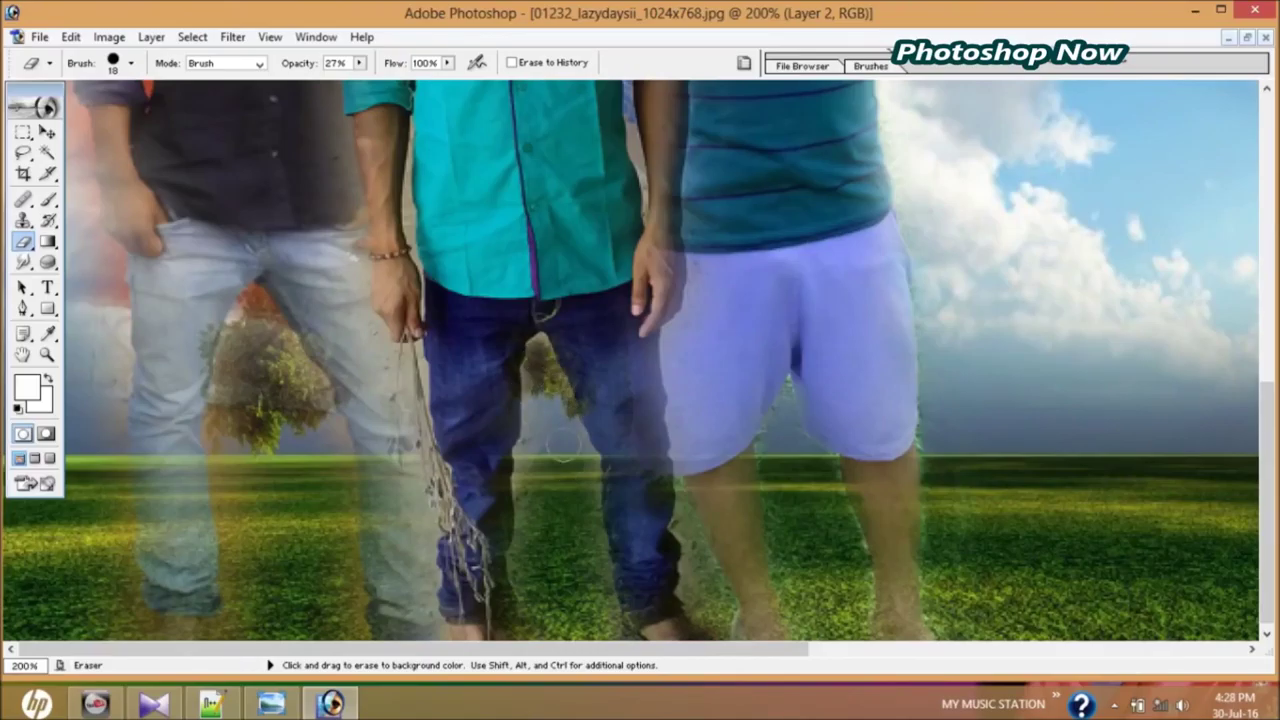
left_click_drag(535, 450, 525, 560)
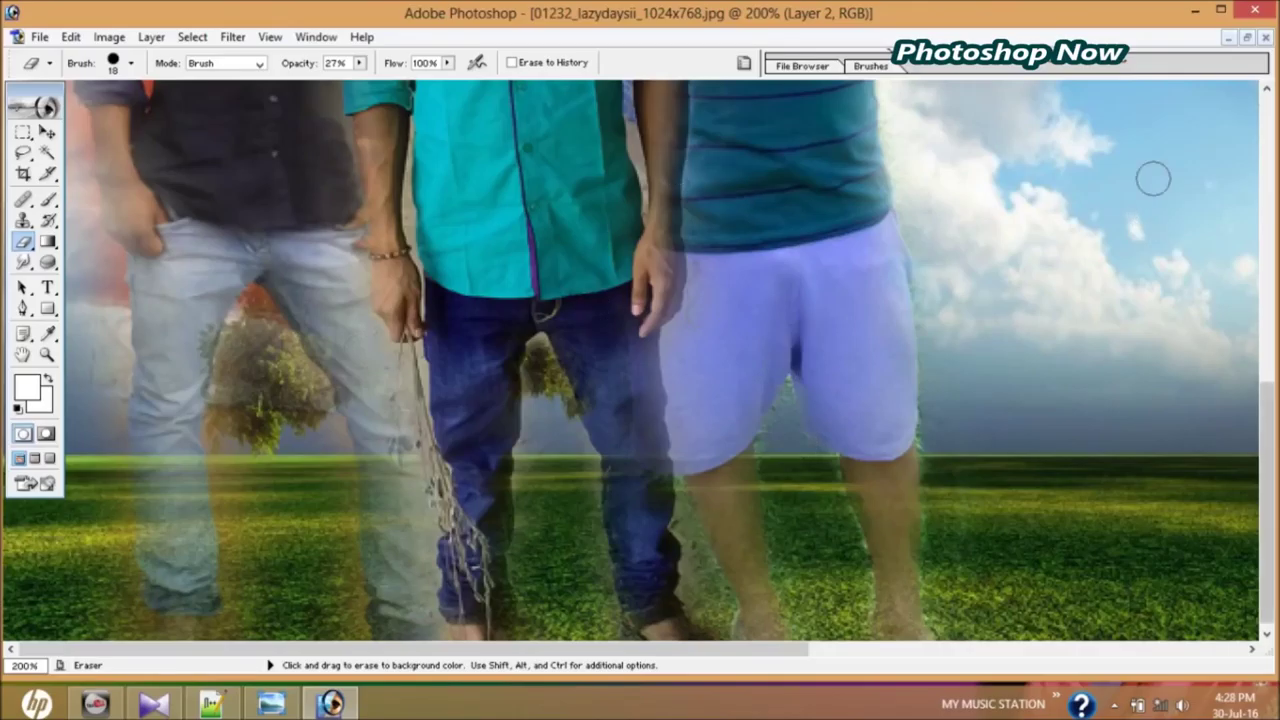
With an 8 px eraser at 400%, clean the fringes along the teal-shirt man's arm and wrist.
key("ctrl+plus")
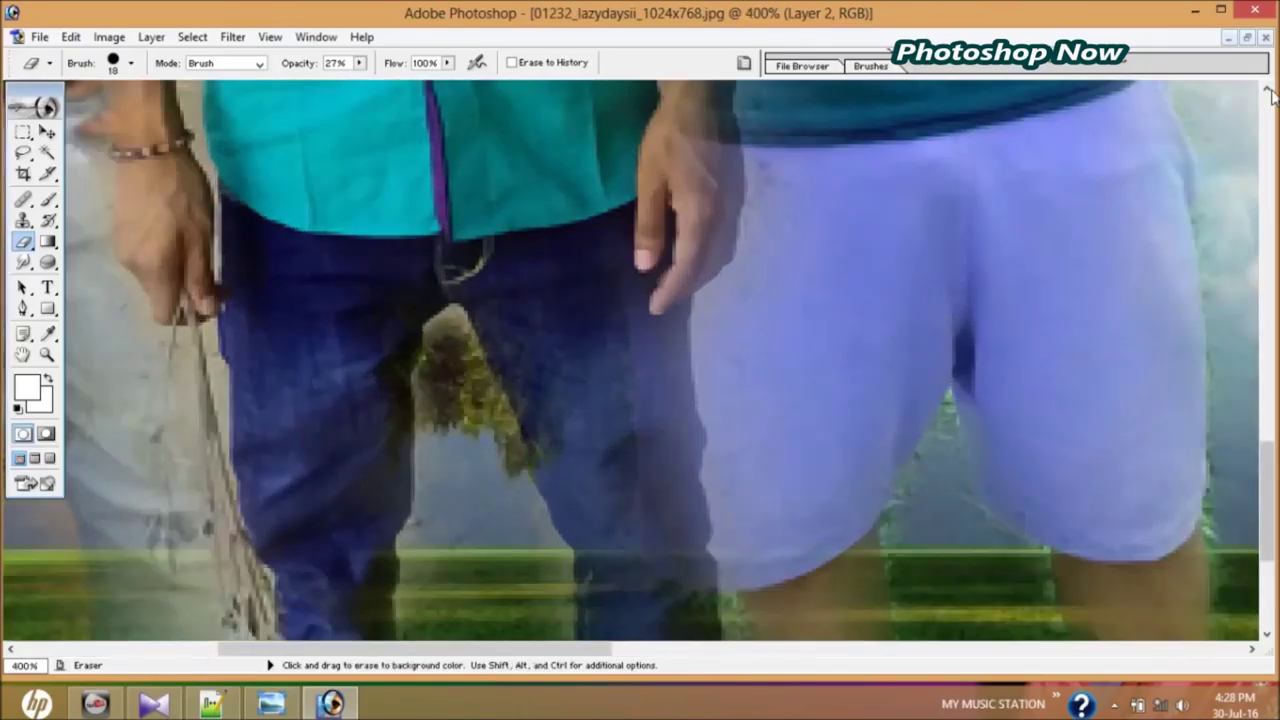
left_click(1267, 92)
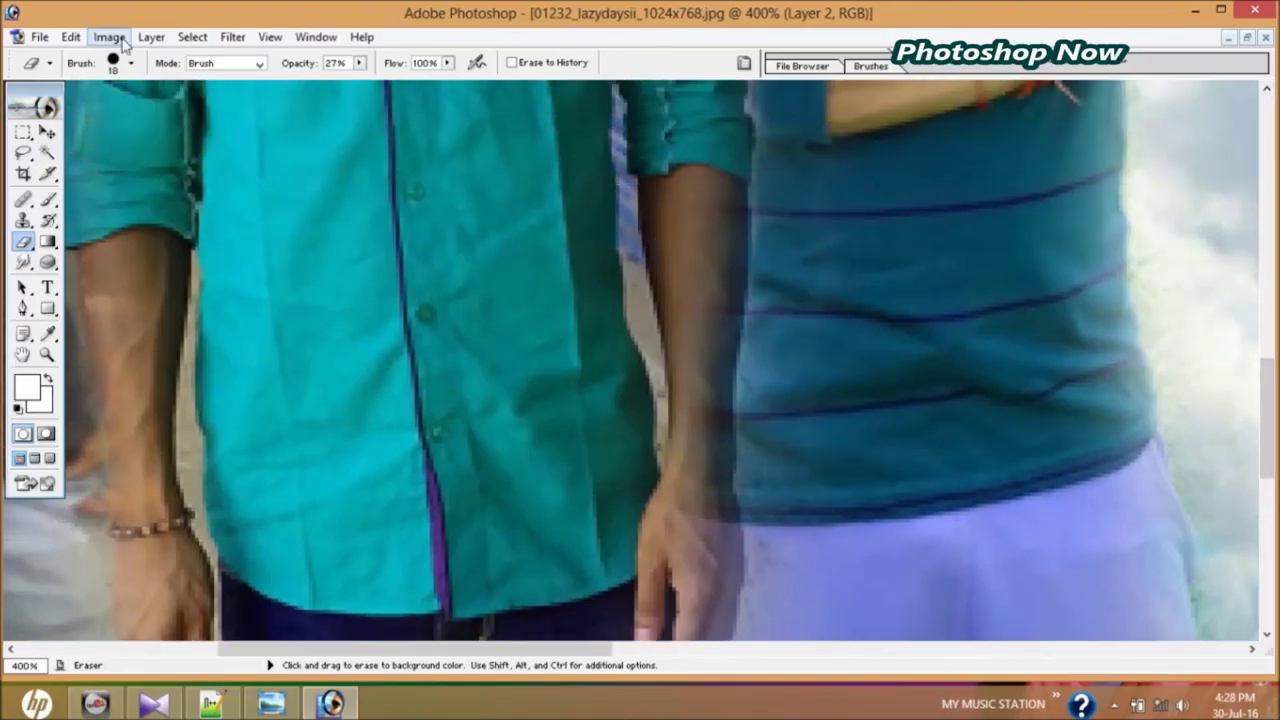
left_click(130, 64)
left_click_drag(26, 115, 21, 112)
left_click(172, 421)
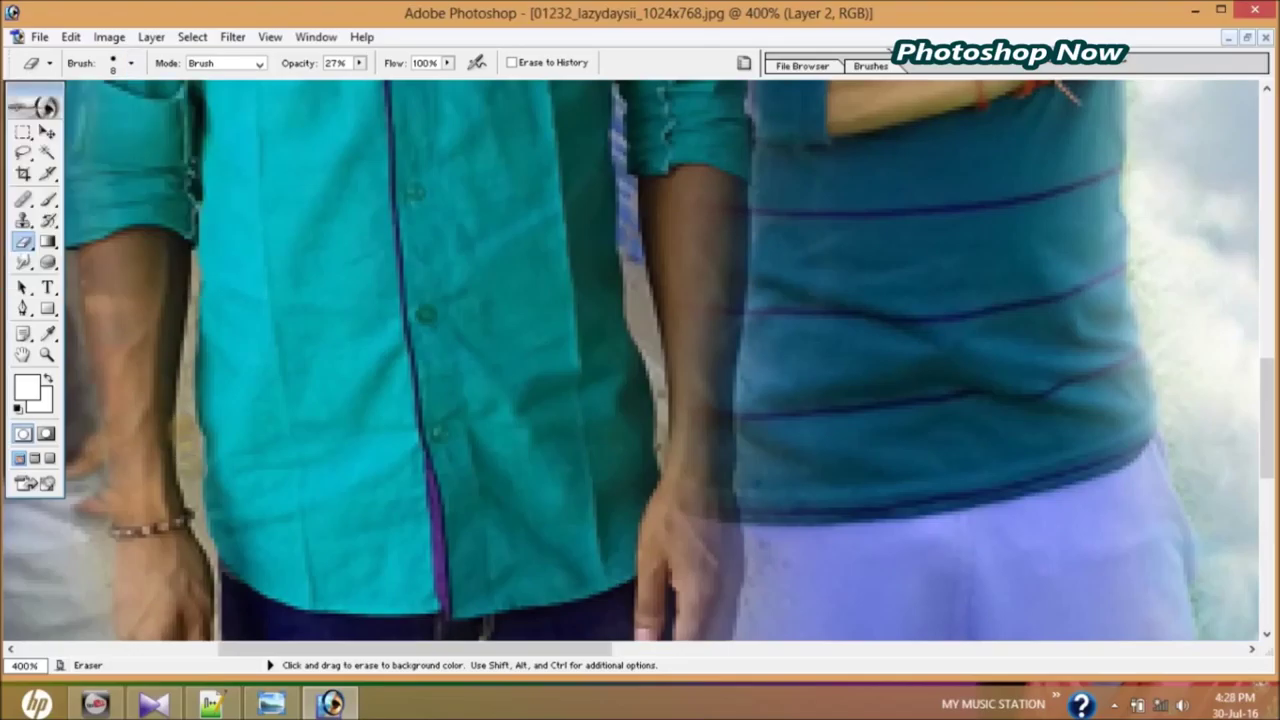
left_click_drag(203, 540, 200, 500)
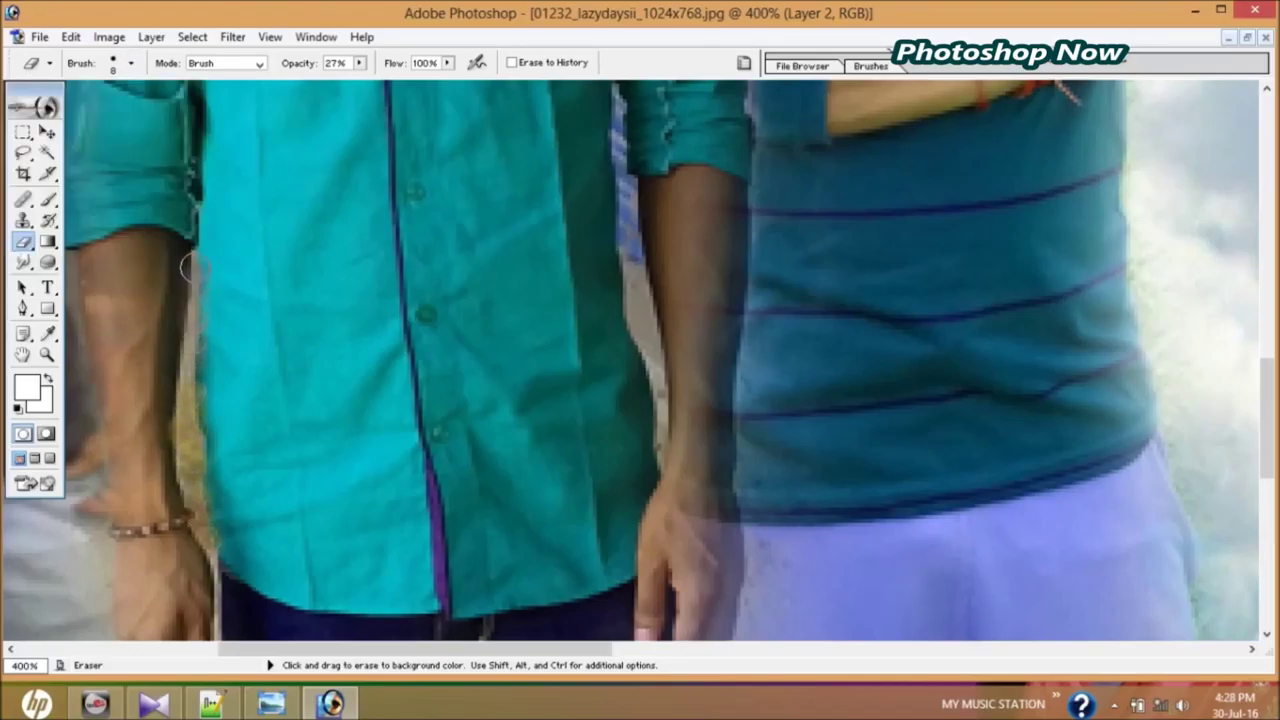
left_click_drag(616, 96, 632, 242)
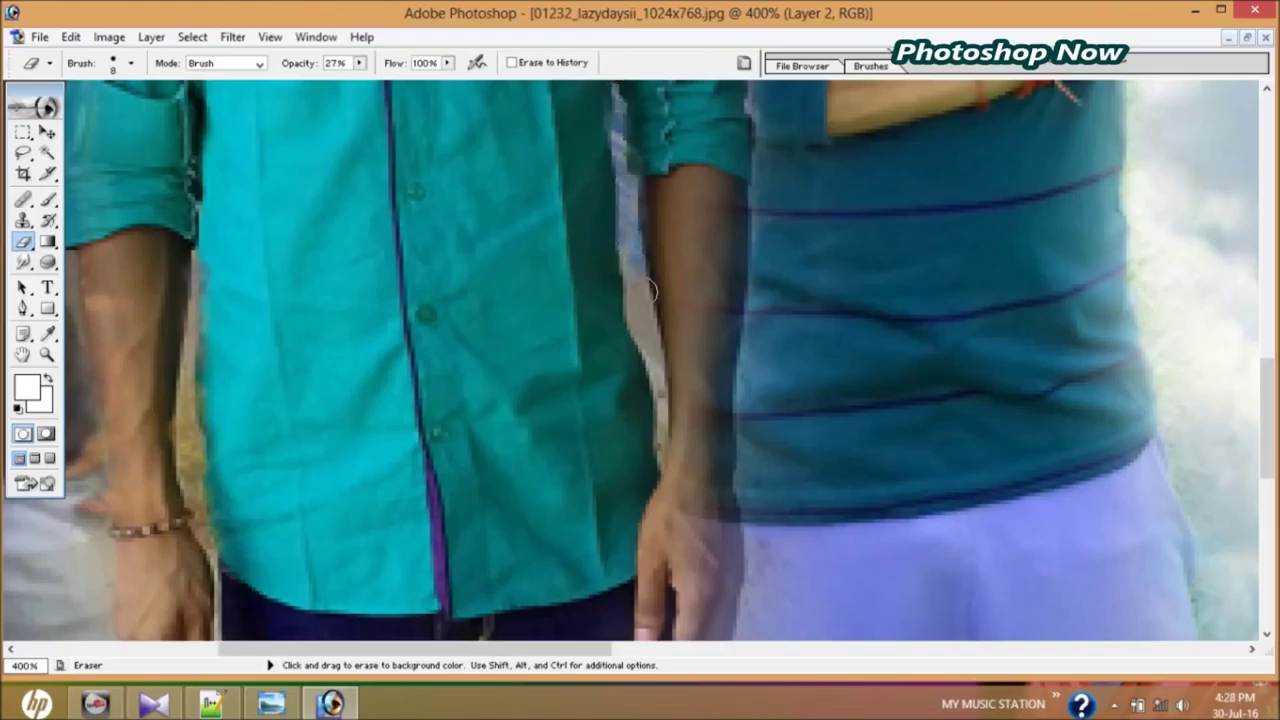
left_click_drag(658, 336, 645, 393)
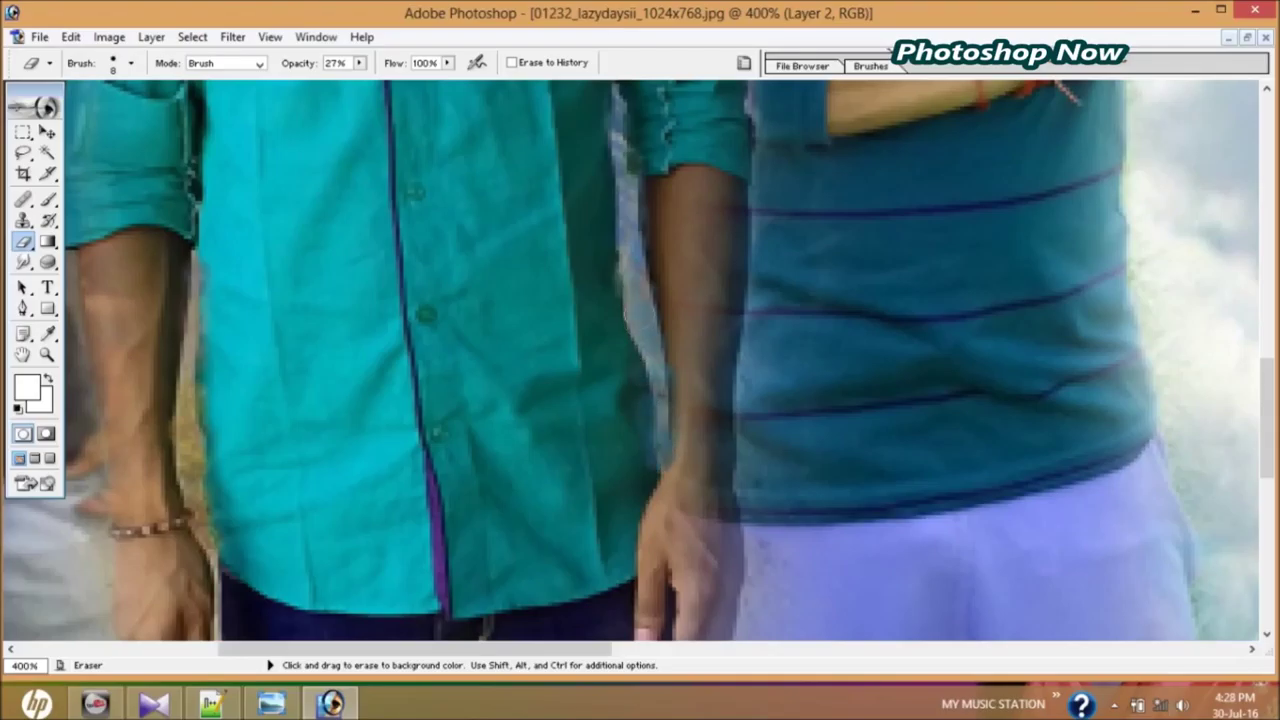
Zoom and pan left across the torsos toward the green-shirted man.
key("ctrl+minus")
key("ctrl+minus")
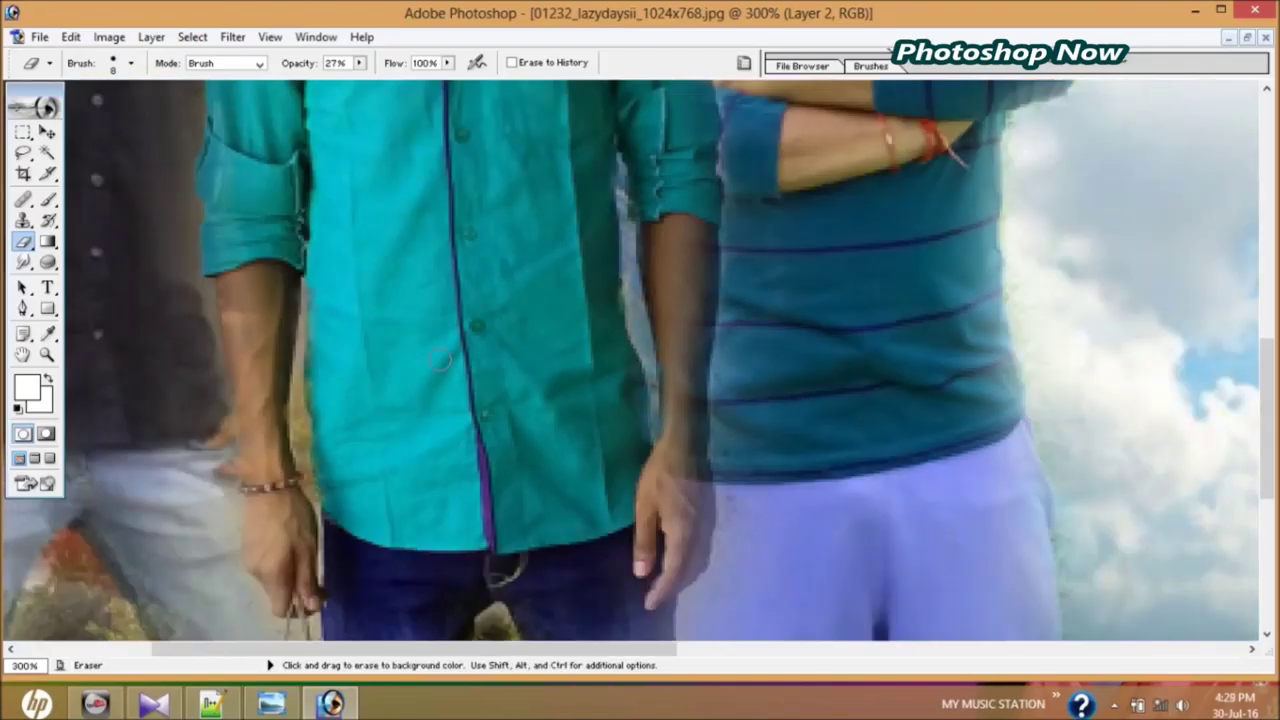
key("ctrl+minus")
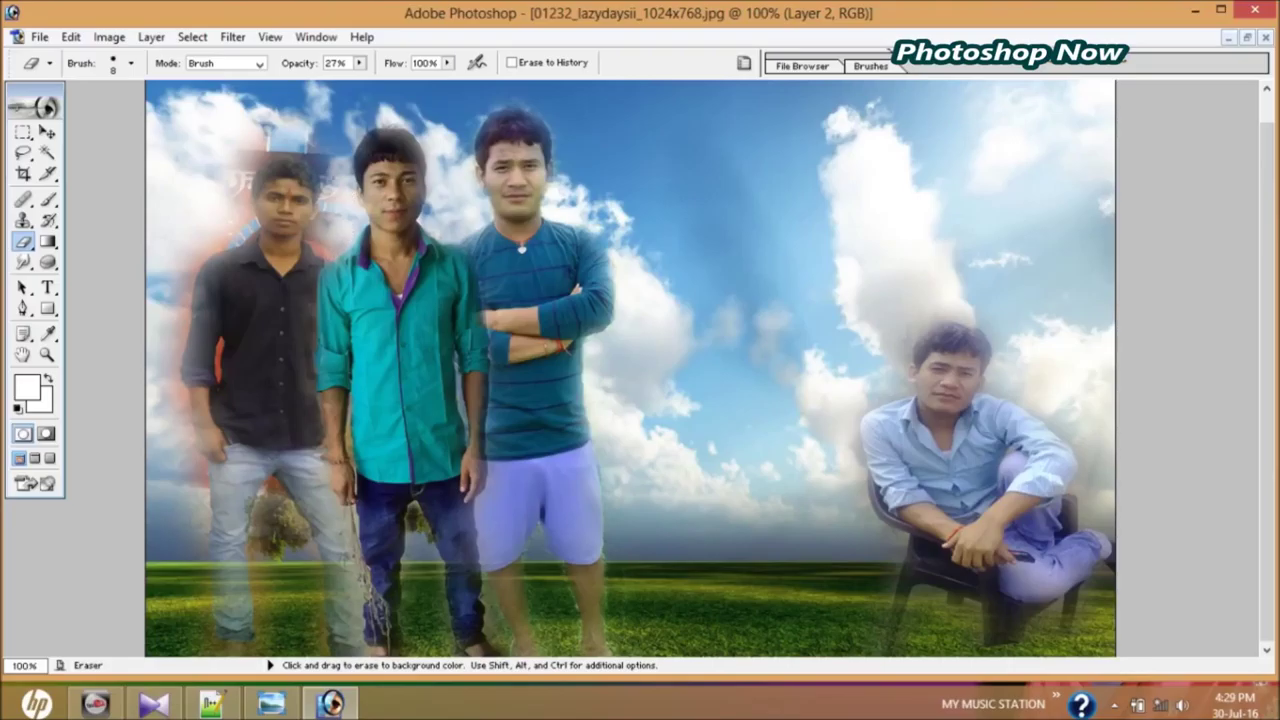
key("ctrl+plus")
key("ctrl+plus")
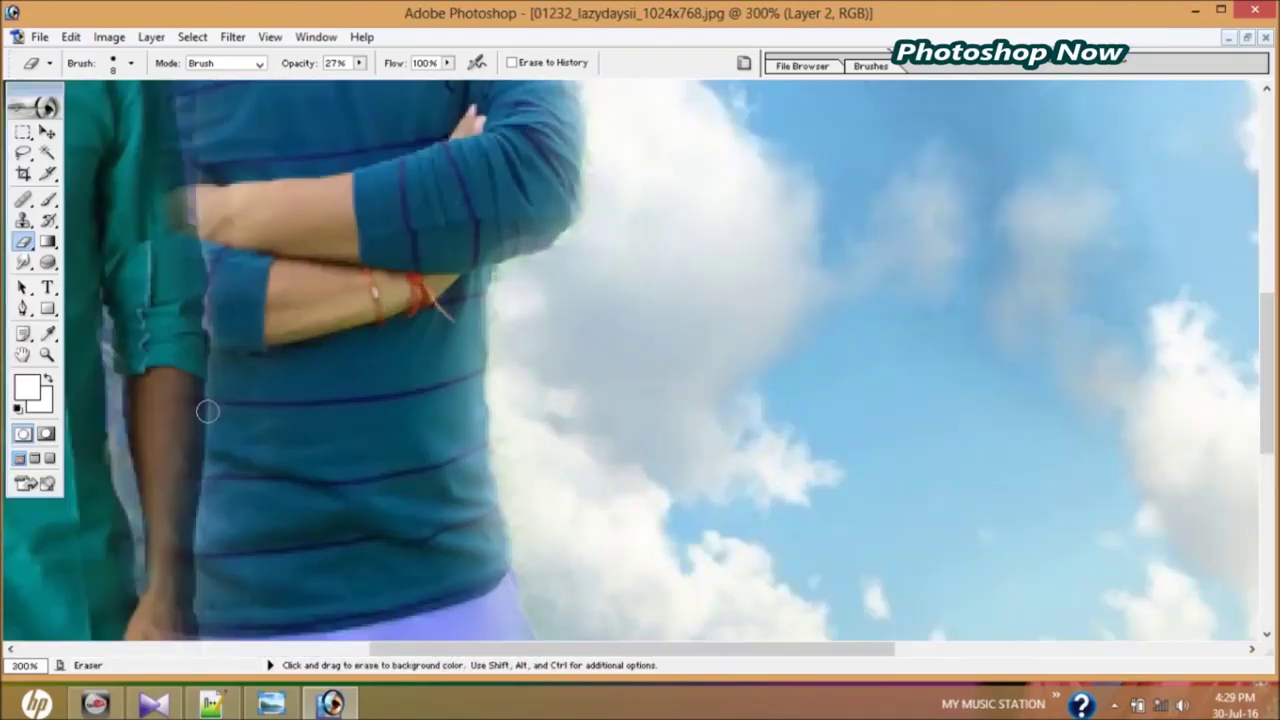
left_click(10, 650)
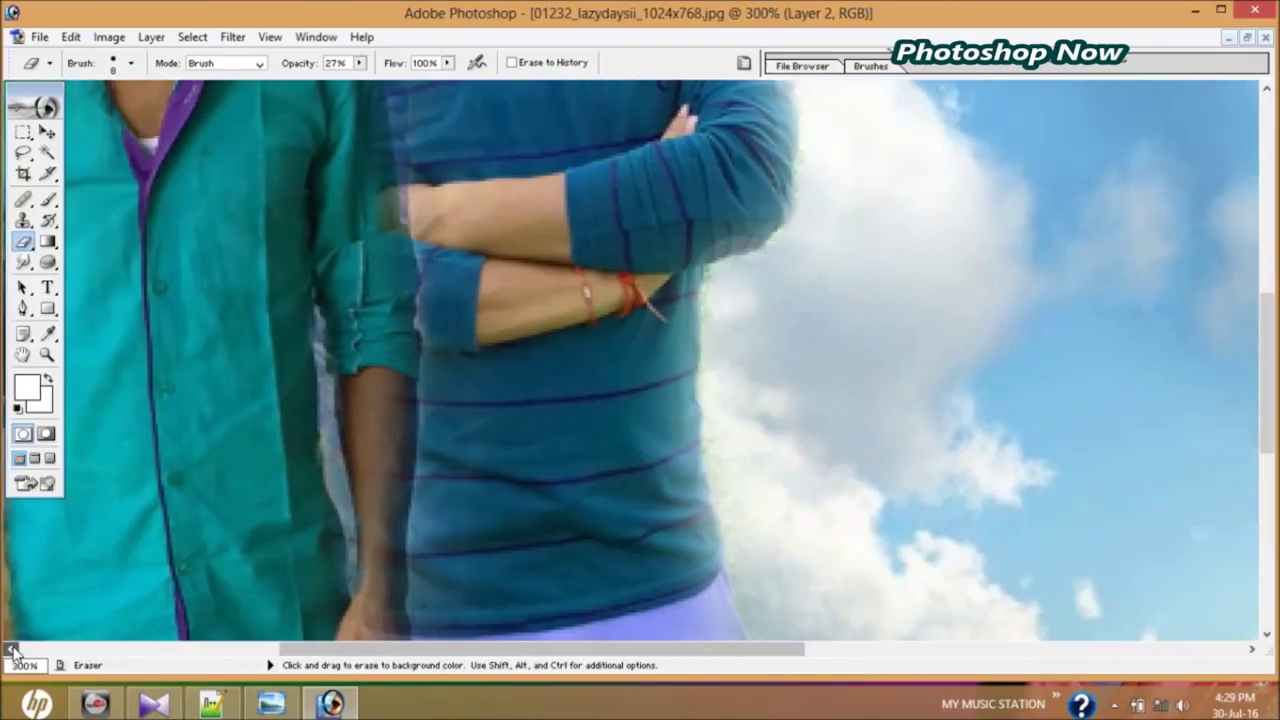
left_click_drag(10, 650, 10, 650)
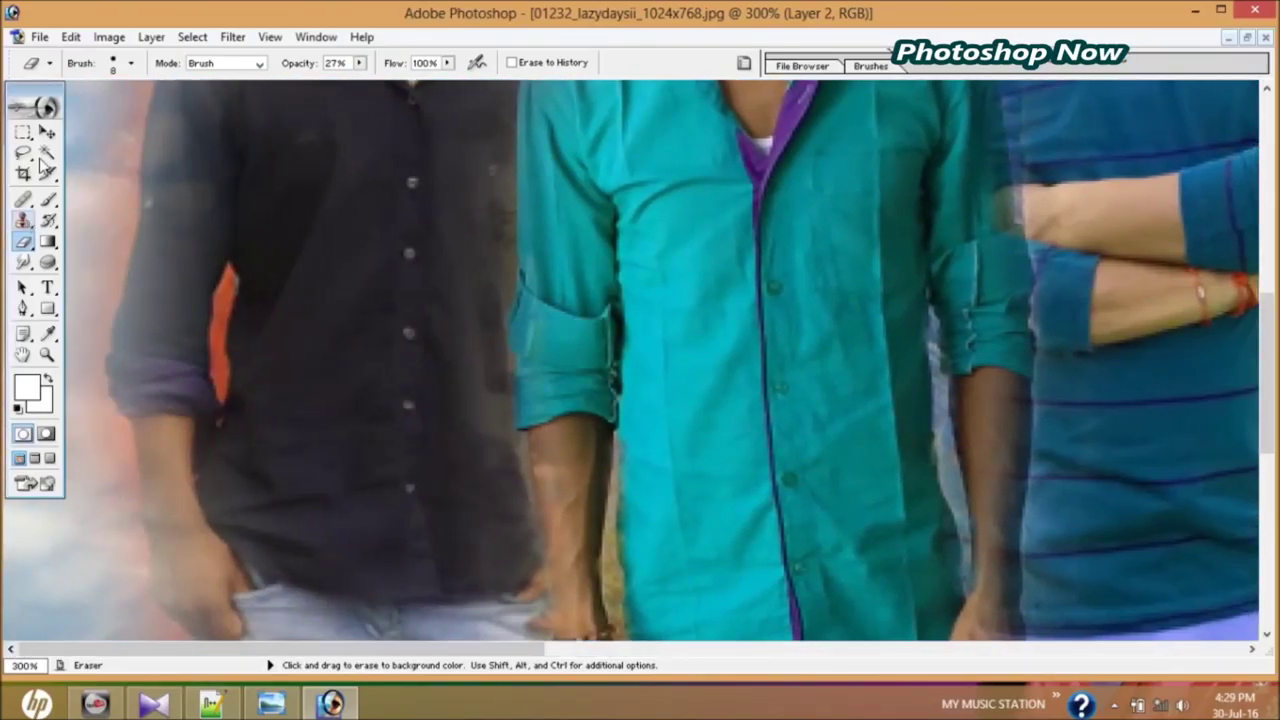
left_click(47, 133)
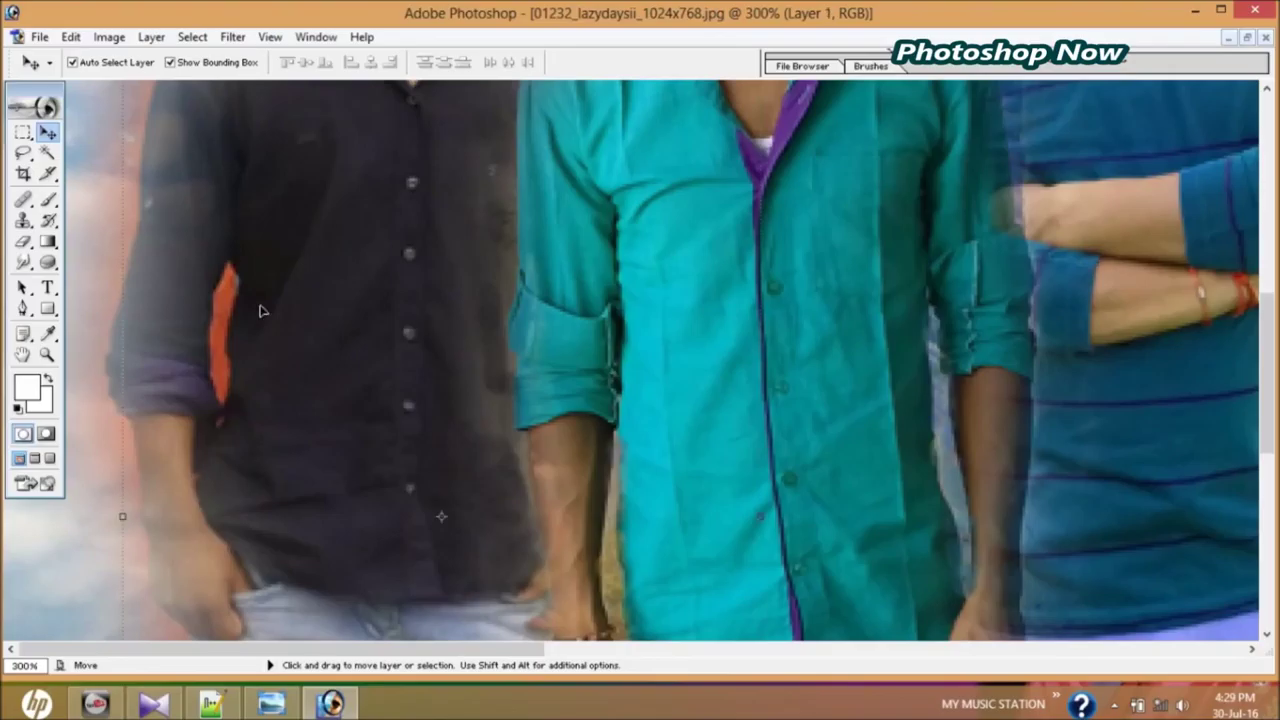
With a 39 px eraser, erase the reddish backdrop around the first man's head and between the first two people.
left_click_drag(1268, 88, 1268, 90)
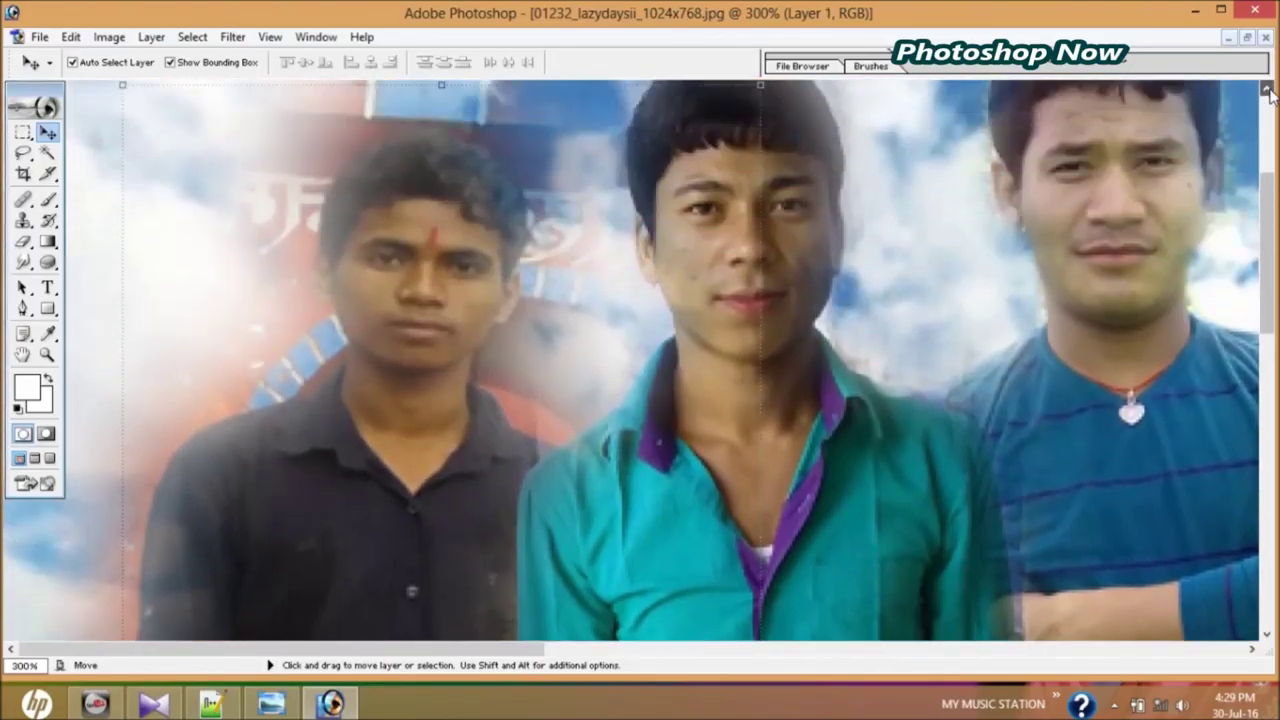
left_click_drag(1270, 90, 1270, 90)
left_click(31, 241)
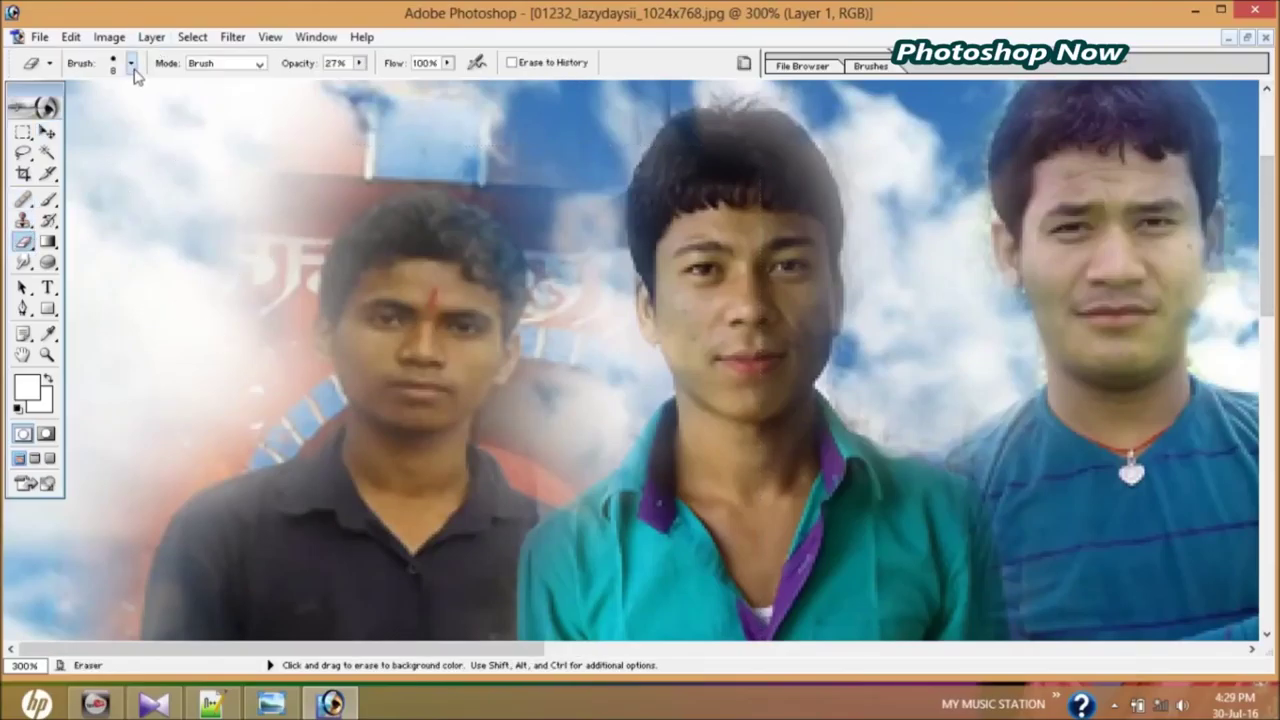
left_click(131, 63)
left_click(51, 113)
left_click(235, 343)
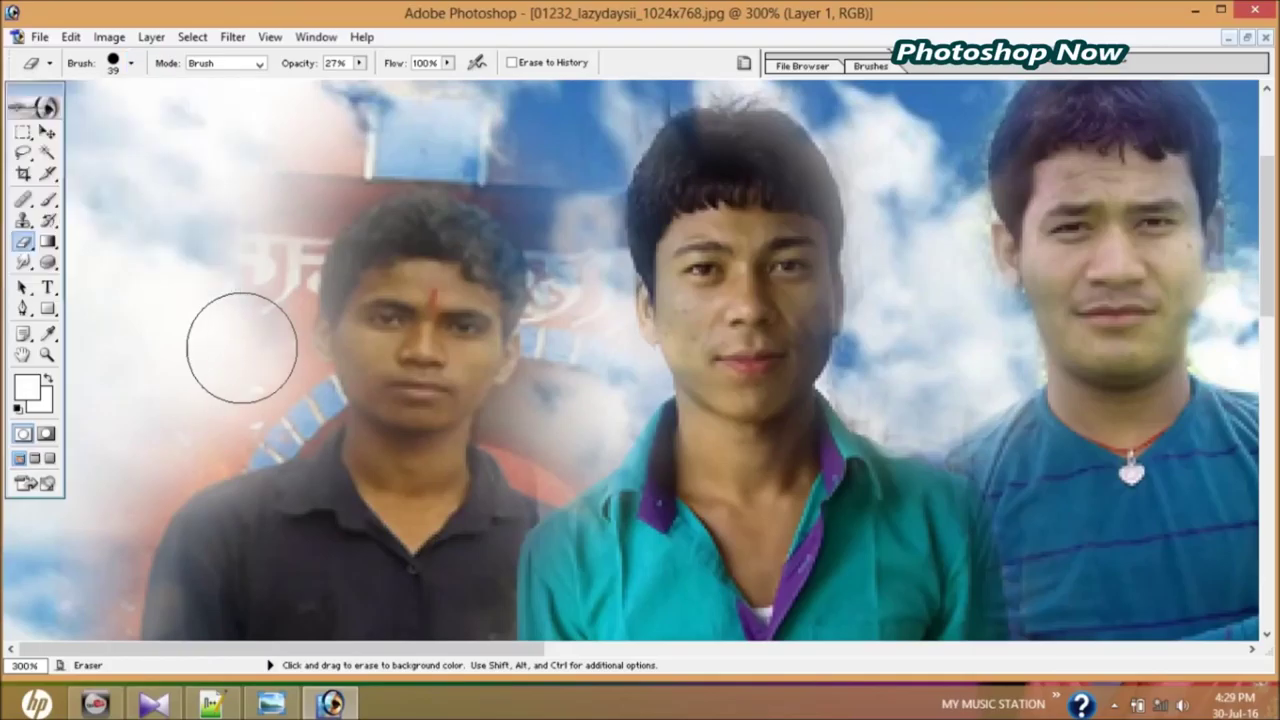
mouse_move(238, 398)
left_mouse_down()
mouse_move(257, 371)
mouse_move(263, 186)
mouse_move(263, 275)
mouse_move(277, 186)
mouse_move(343, 143)
mouse_move(517, 135)
left_mouse_up()
mouse_move(593, 170)
left_mouse_down()
mouse_move(586, 386)
mouse_move(563, 423)
mouse_move(637, 291)
mouse_move(587, 299)
mouse_move(580, 245)
mouse_move(515, 215)
mouse_move(460, 130)
mouse_move(476, 134)
mouse_move(437, 120)
mouse_move(349, 137)
mouse_move(263, 209)
mouse_move(274, 220)
mouse_move(380, 131)
mouse_move(463, 129)
mouse_move(511, 146)
mouse_move(380, 131)
mouse_move(269, 193)
mouse_move(251, 266)
mouse_move(257, 380)
mouse_move(275, 390)
mouse_move(258, 362)
mouse_move(143, 449)
mouse_move(52, 587)
left_mouse_up()
mouse_move(566, 443)
left_mouse_down()
mouse_move(580, 449)
mouse_move(583, 409)
mouse_move(555, 412)
mouse_move(571, 394)
mouse_move(551, 434)
mouse_move(580, 431)
left_mouse_up()
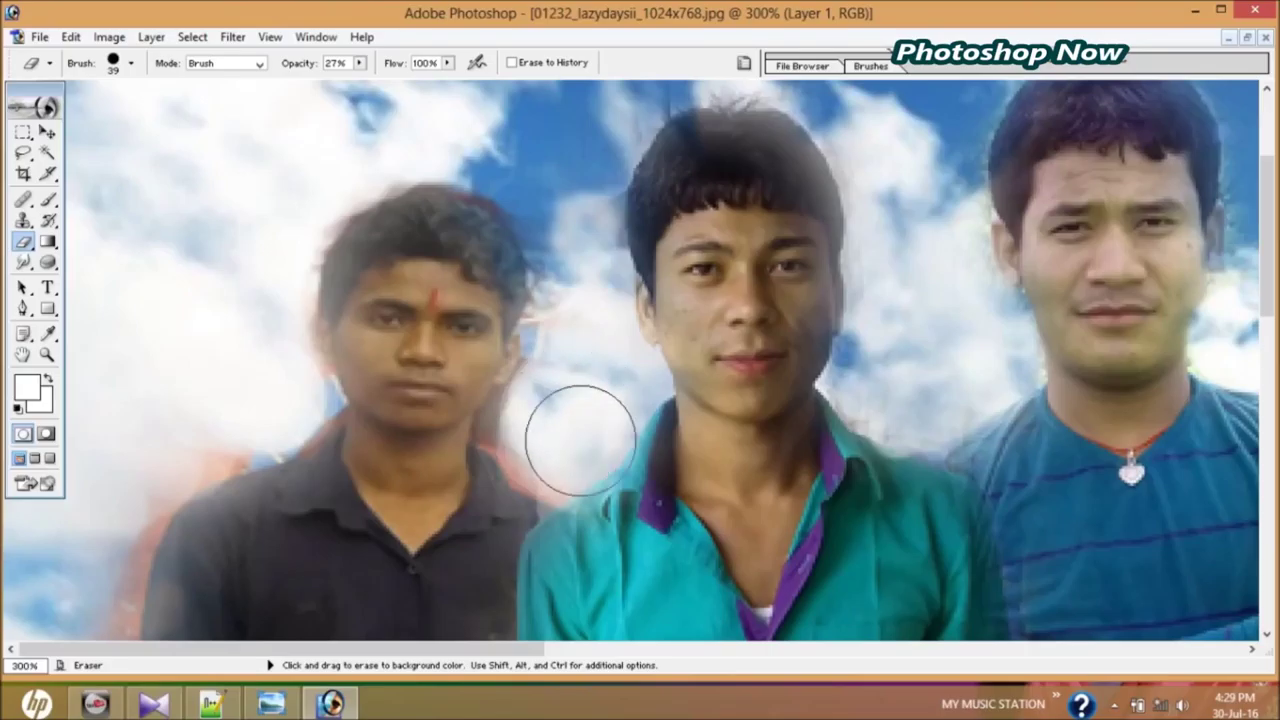
Switch to a 14 px eraser and remove the reddish fringe by the first man's shoulder and neck.
left_click(130, 63)
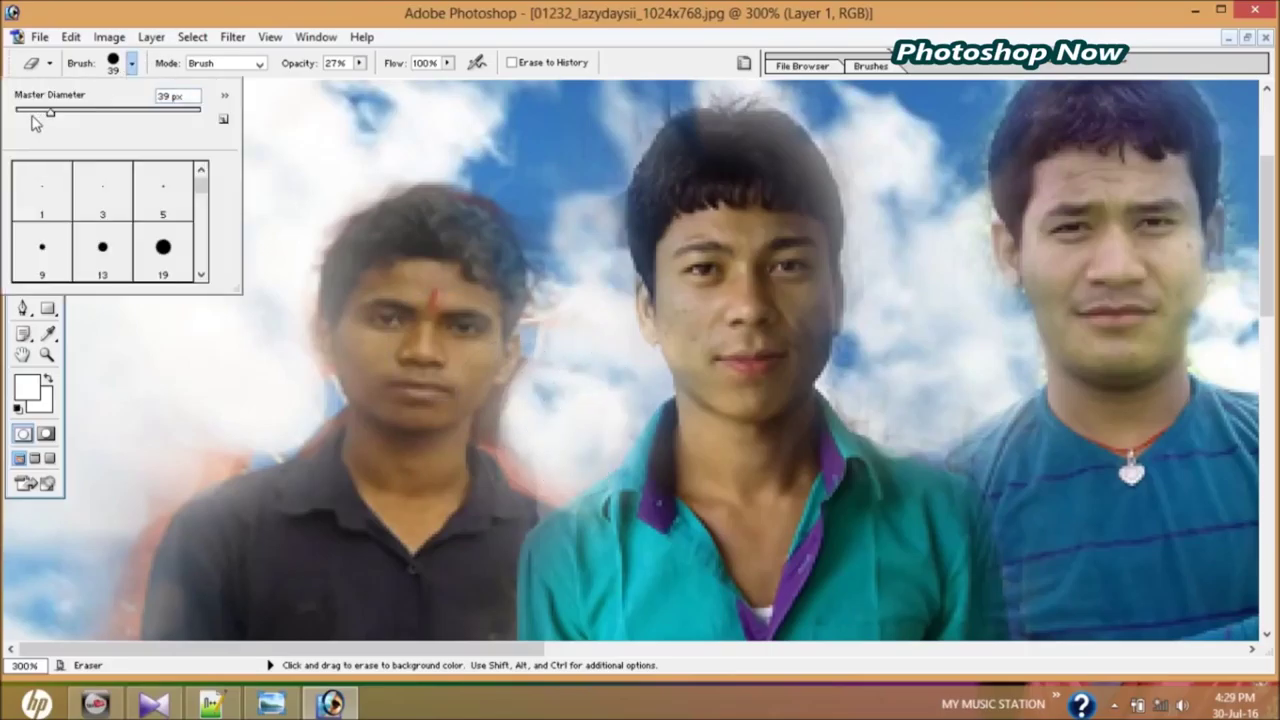
left_click(304, 417)
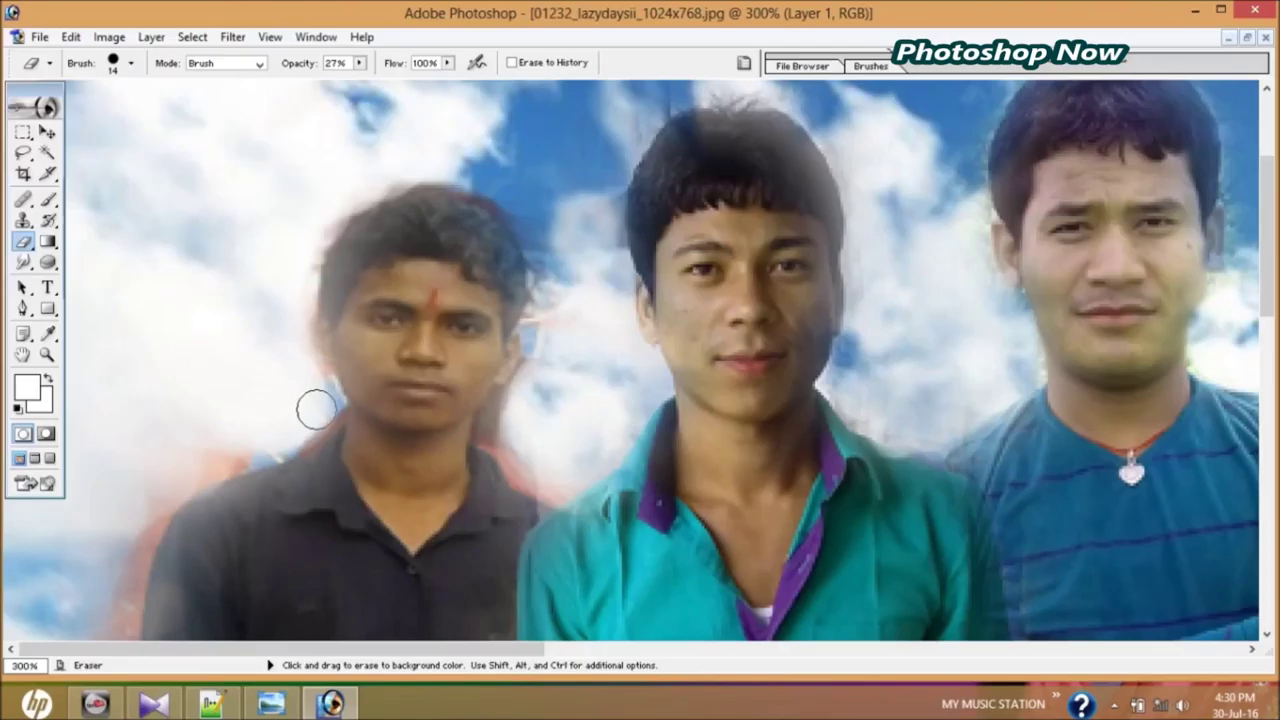
mouse_move(299, 427)
left_mouse_down()
mouse_move(214, 454)
mouse_move(149, 509)
mouse_move(109, 589)
mouse_move(128, 546)
left_mouse_up()
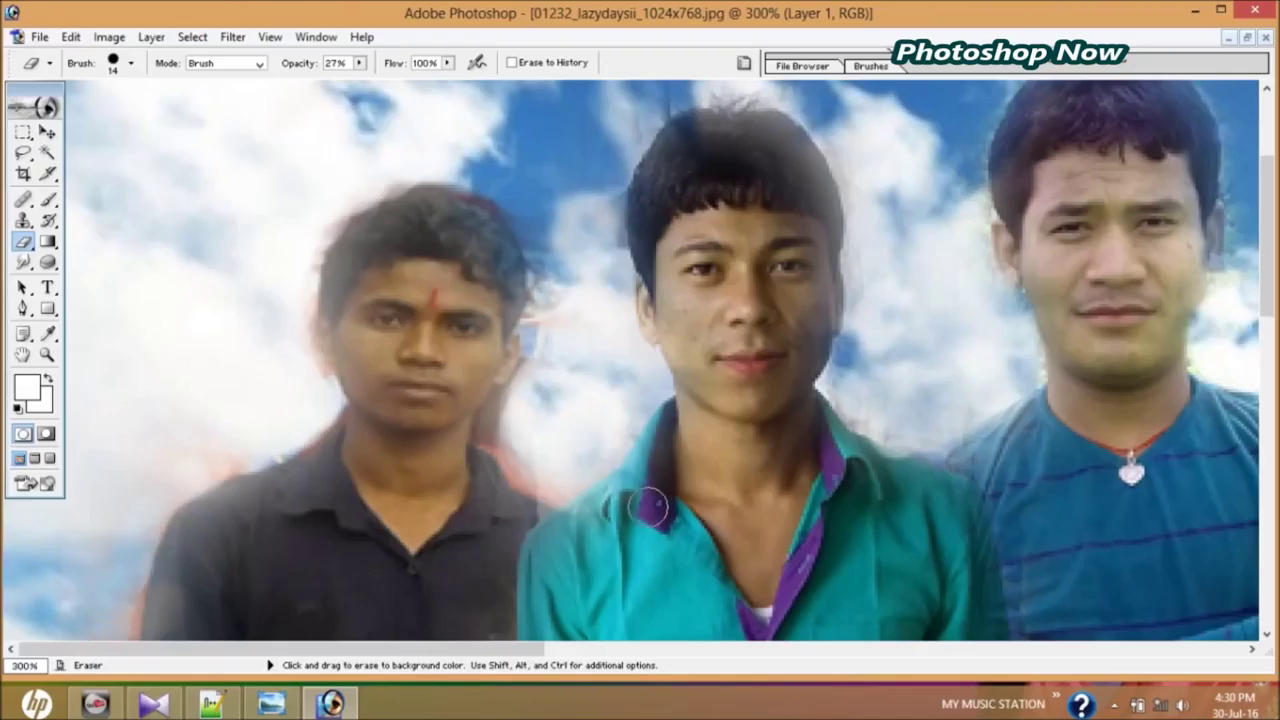
mouse_move(531, 463)
left_mouse_down()
mouse_move(500, 420)
mouse_move(564, 357)
mouse_move(546, 322)
left_mouse_up()
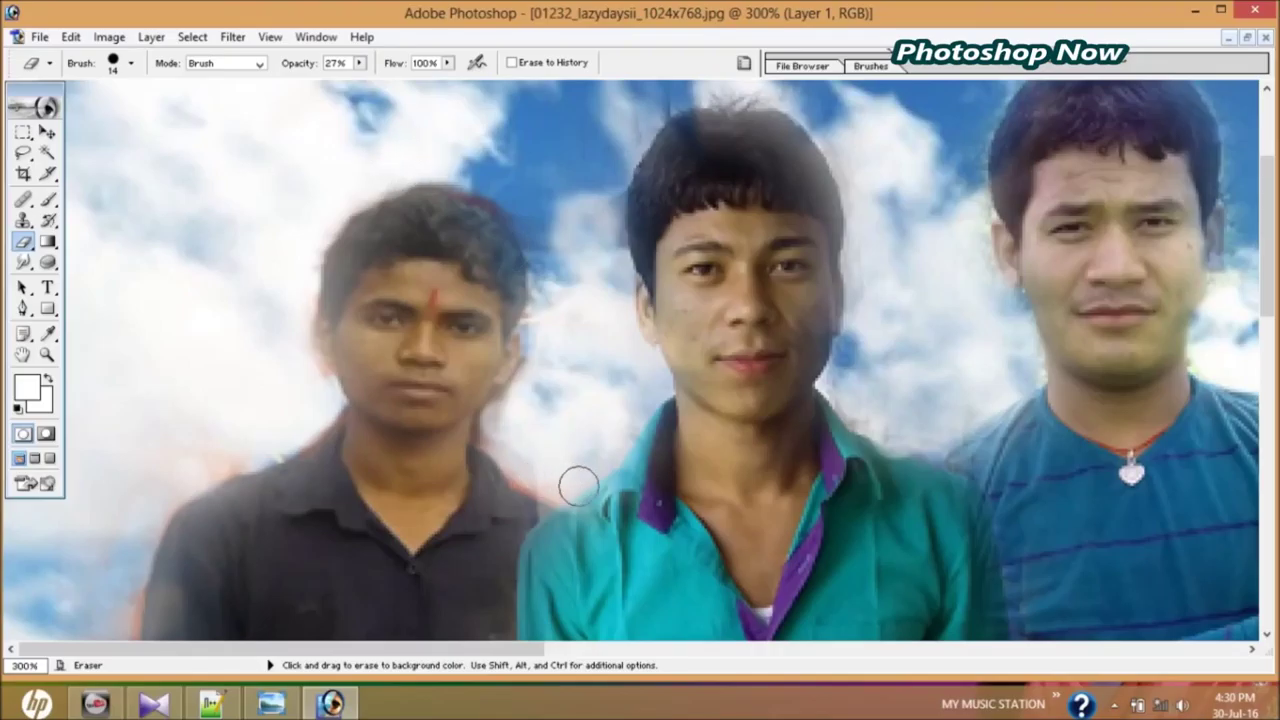
Zoom in on the shirts, erase the orange patch beside the dark shirt, then zoom out.
left_click(1265, 635)
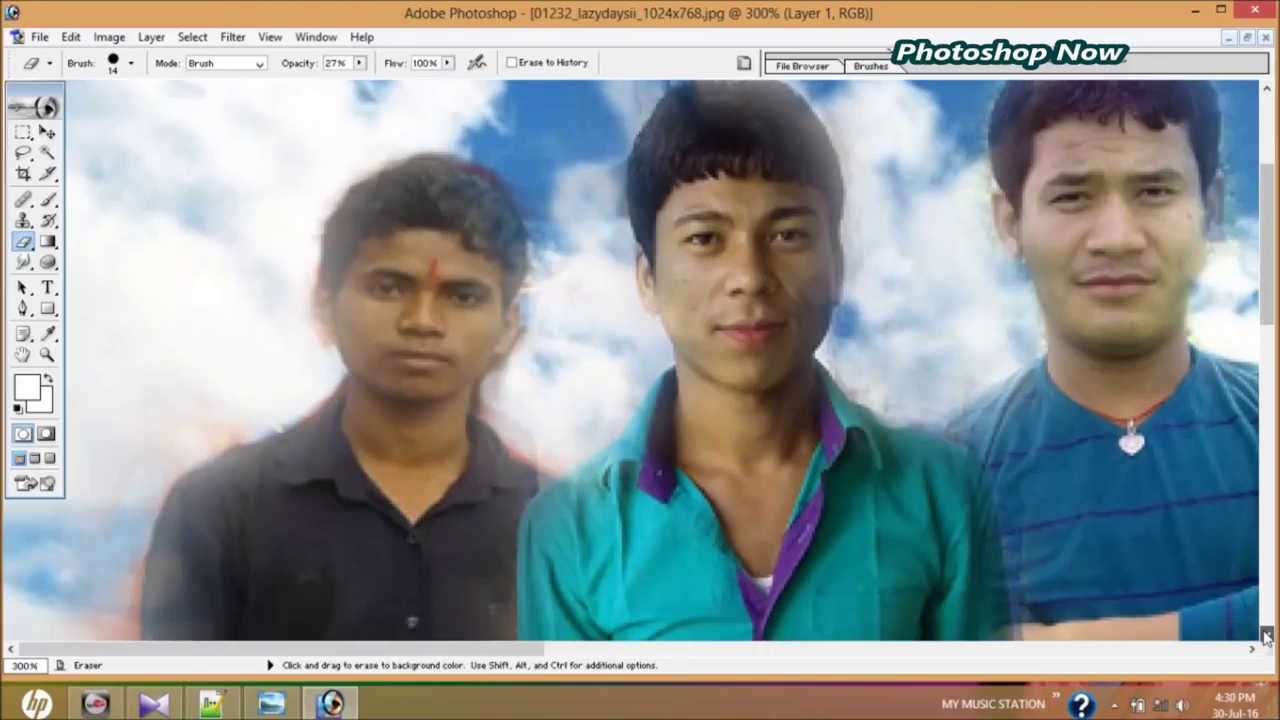
scroll(1265, 635, "down", 10)
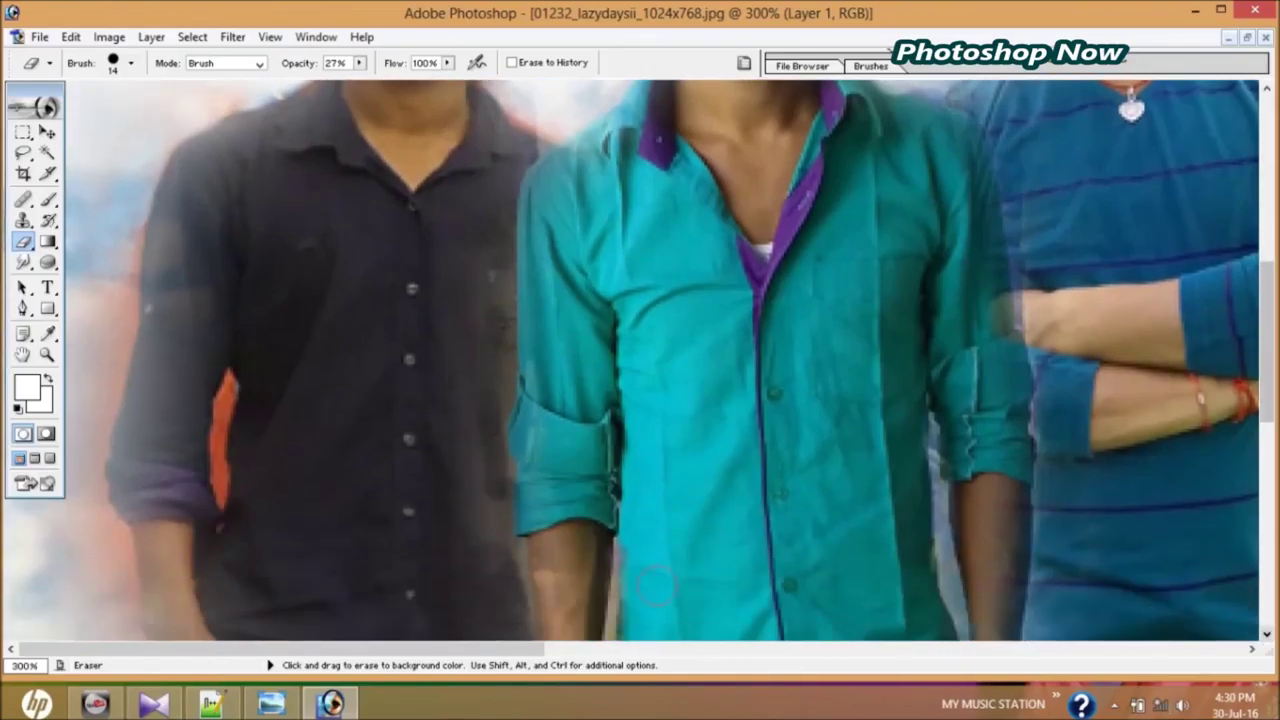
key("ctrl+plus")
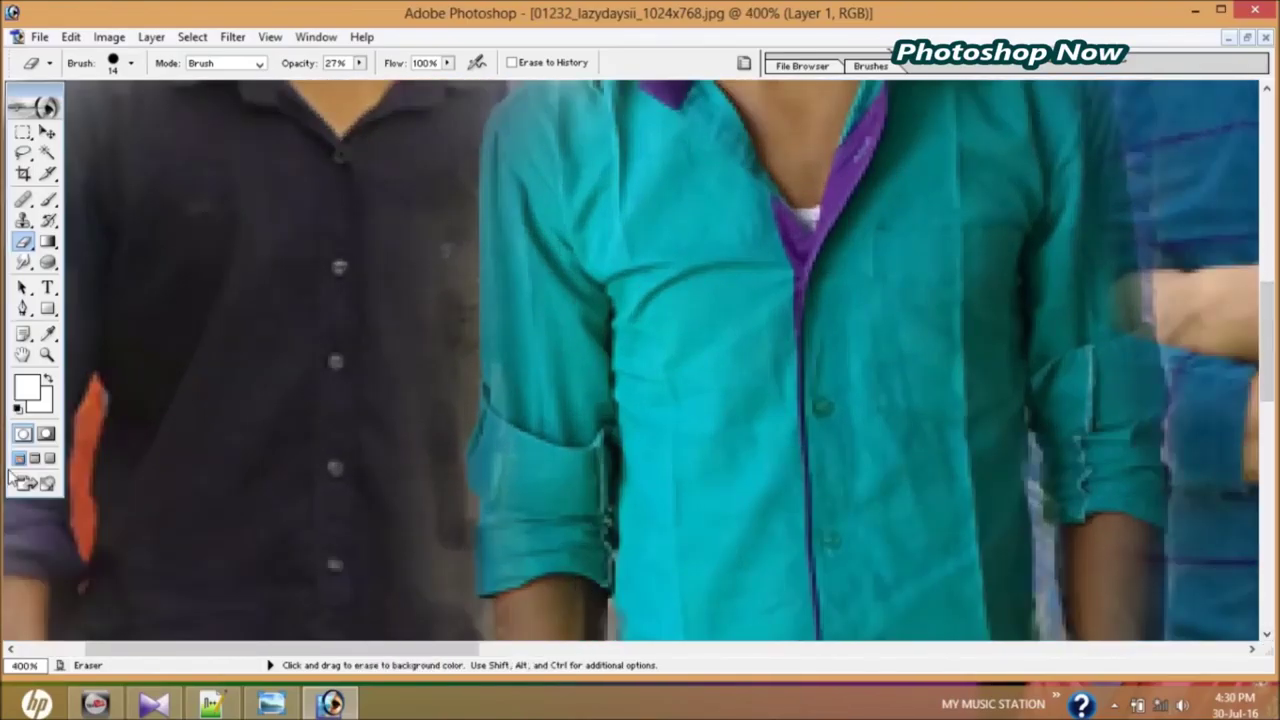
left_click(131, 63)
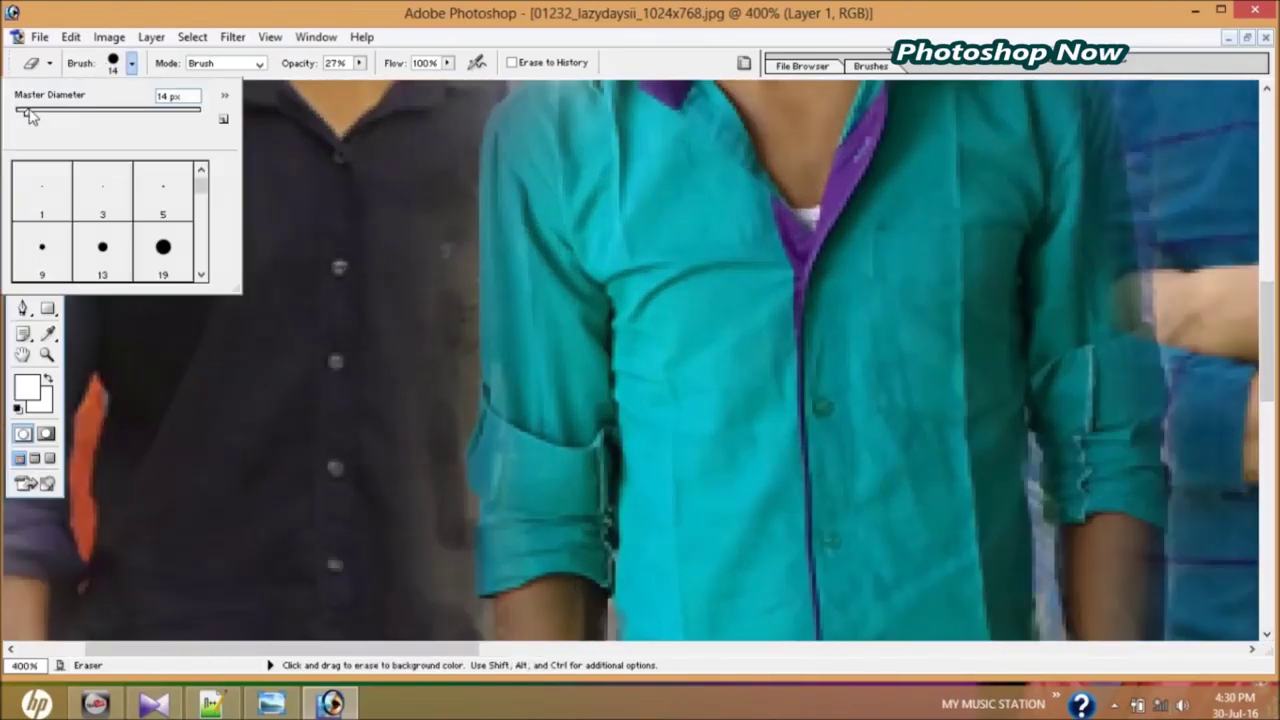
left_click_drag(85, 400, 86, 579)
key("ctrl")
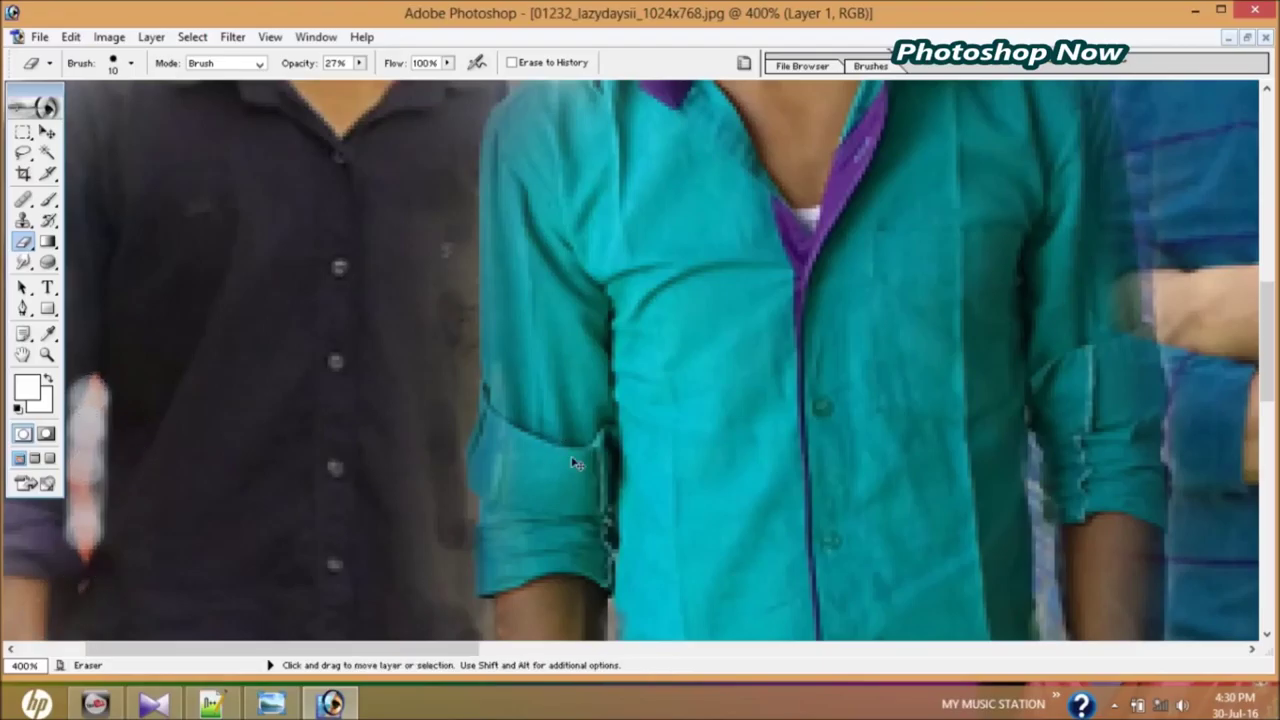
key("ctrl+minus")
key("ctrl+minus")
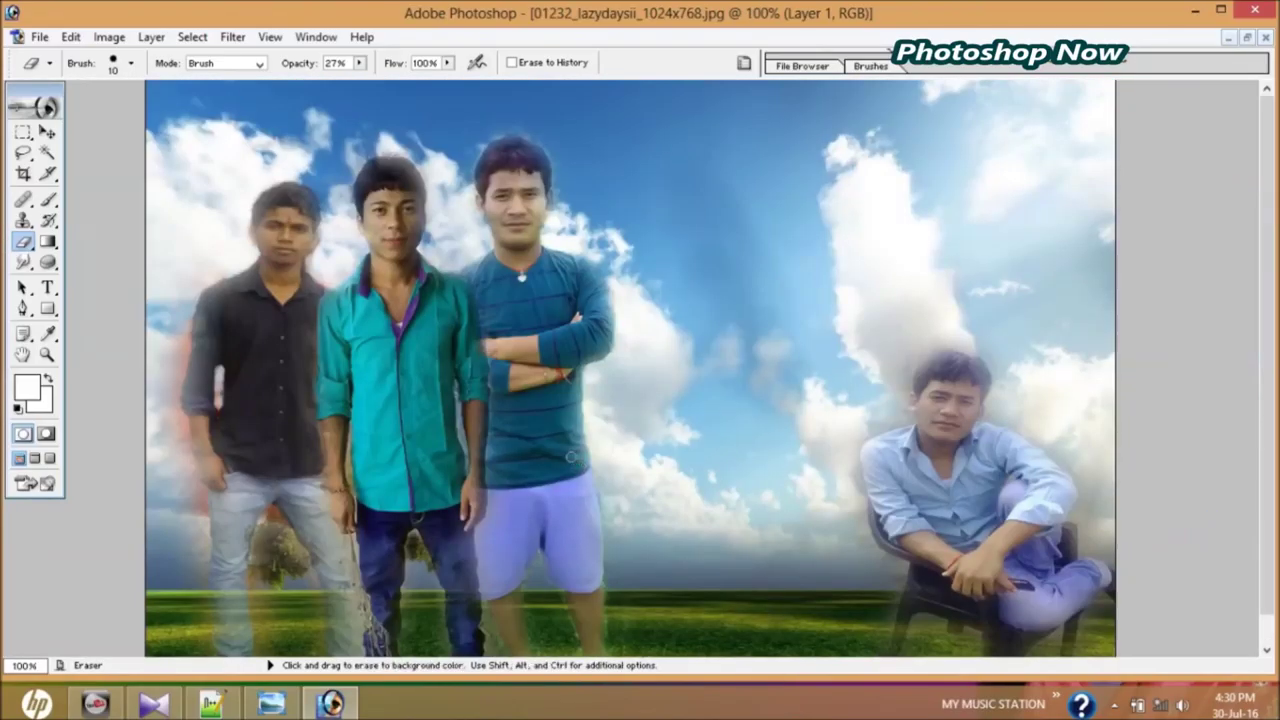
Pan to the dark-shirted man and lower the eraser opacity to 8%.
key("ctrl+plus")
key("ctrl+plus")
key("ctrl+plus")
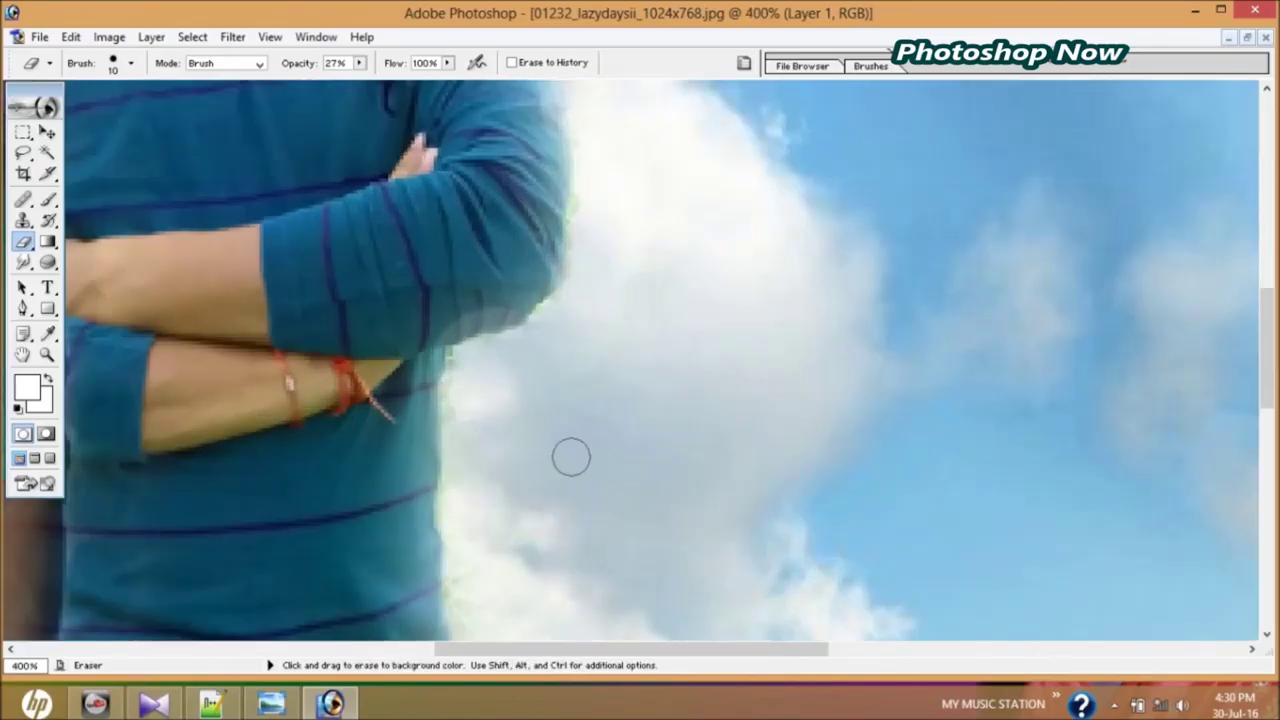
left_click(10, 649)
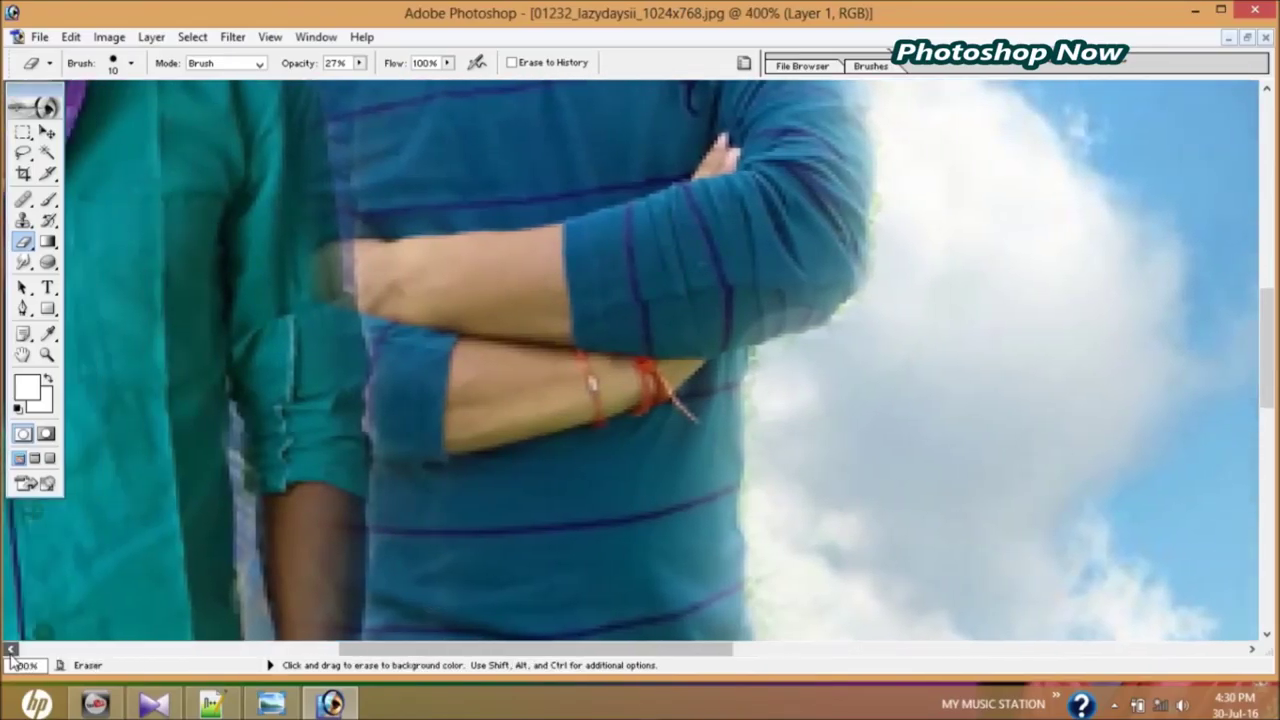
left_click(10, 649)
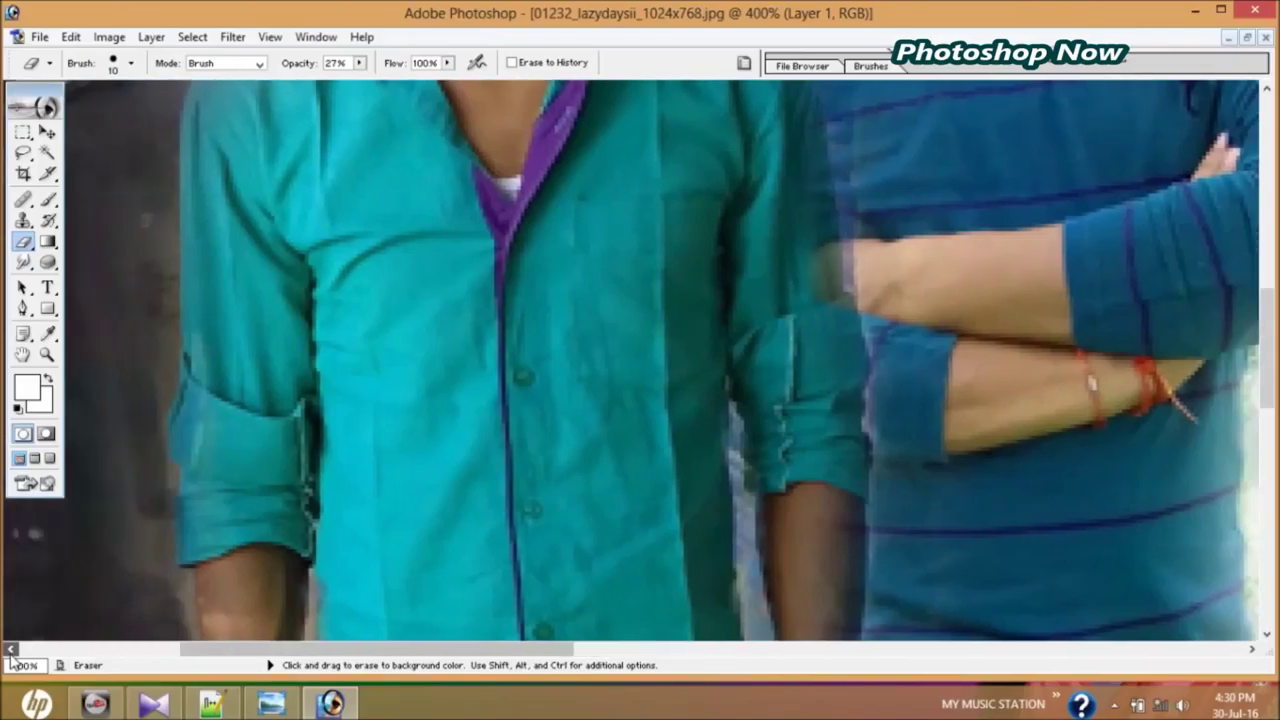
left_click(10, 649)
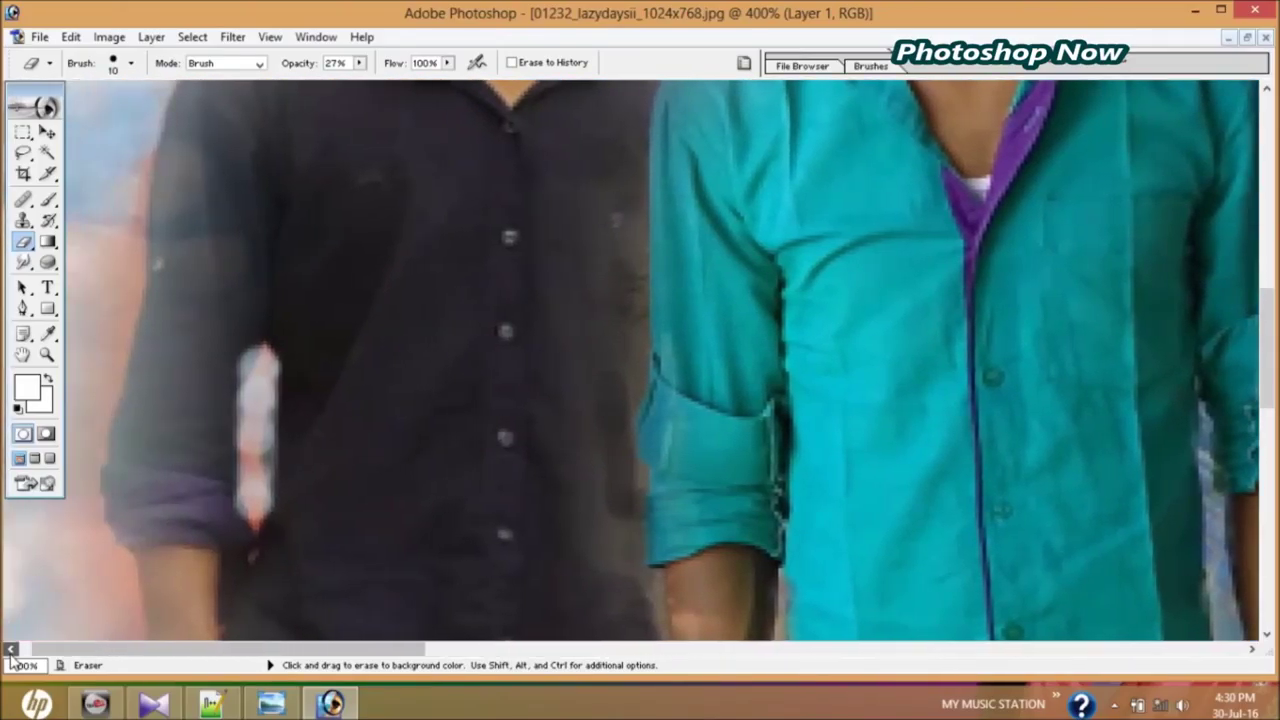
left_click(10, 649)
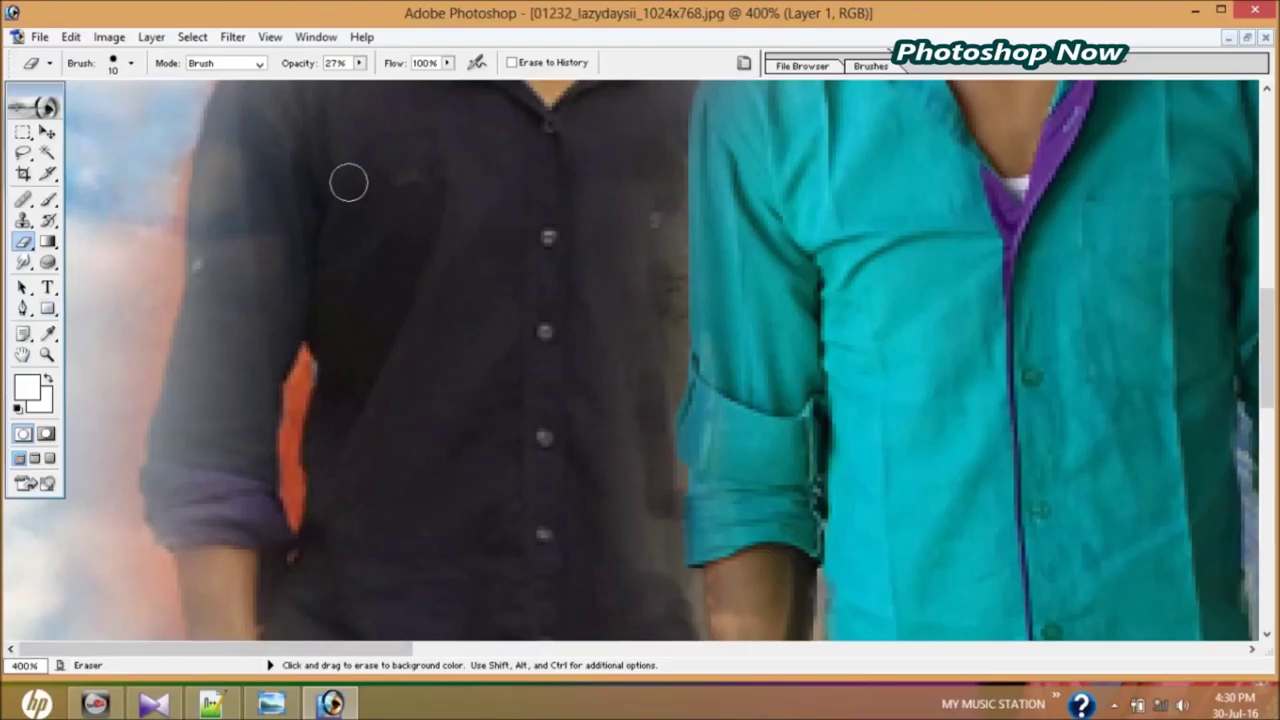
left_click(360, 70)
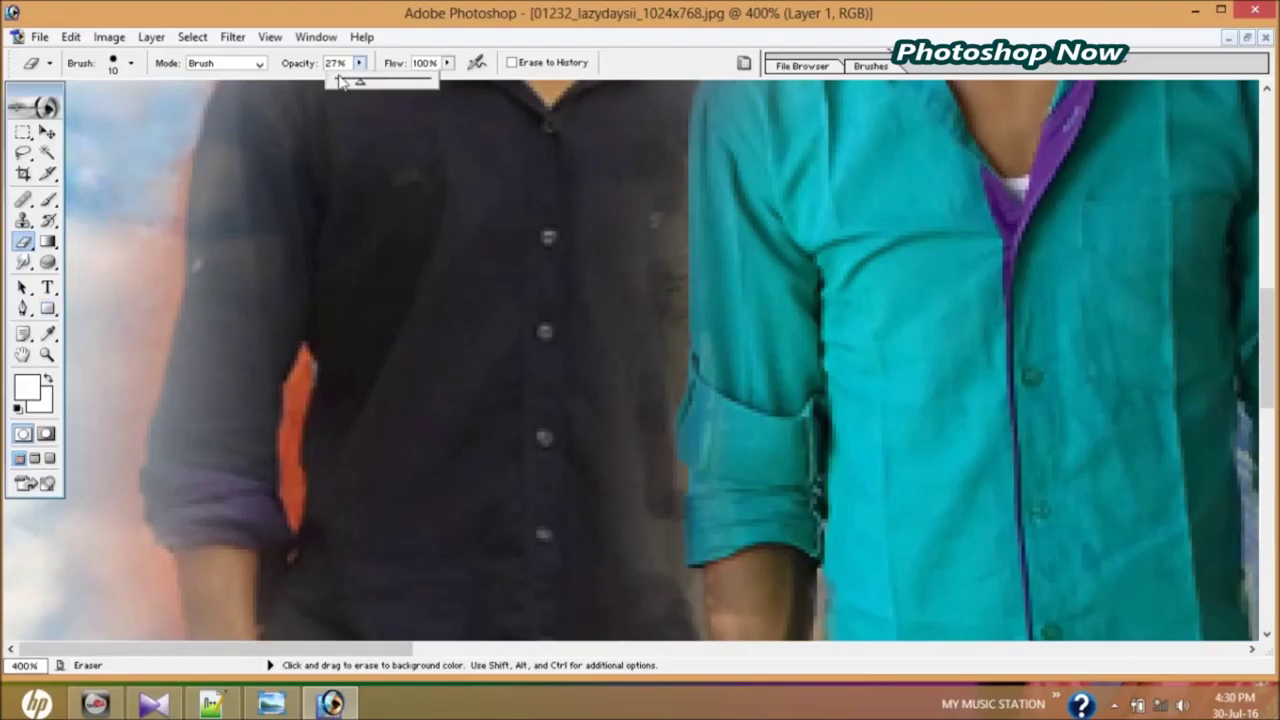
left_click(361, 63)
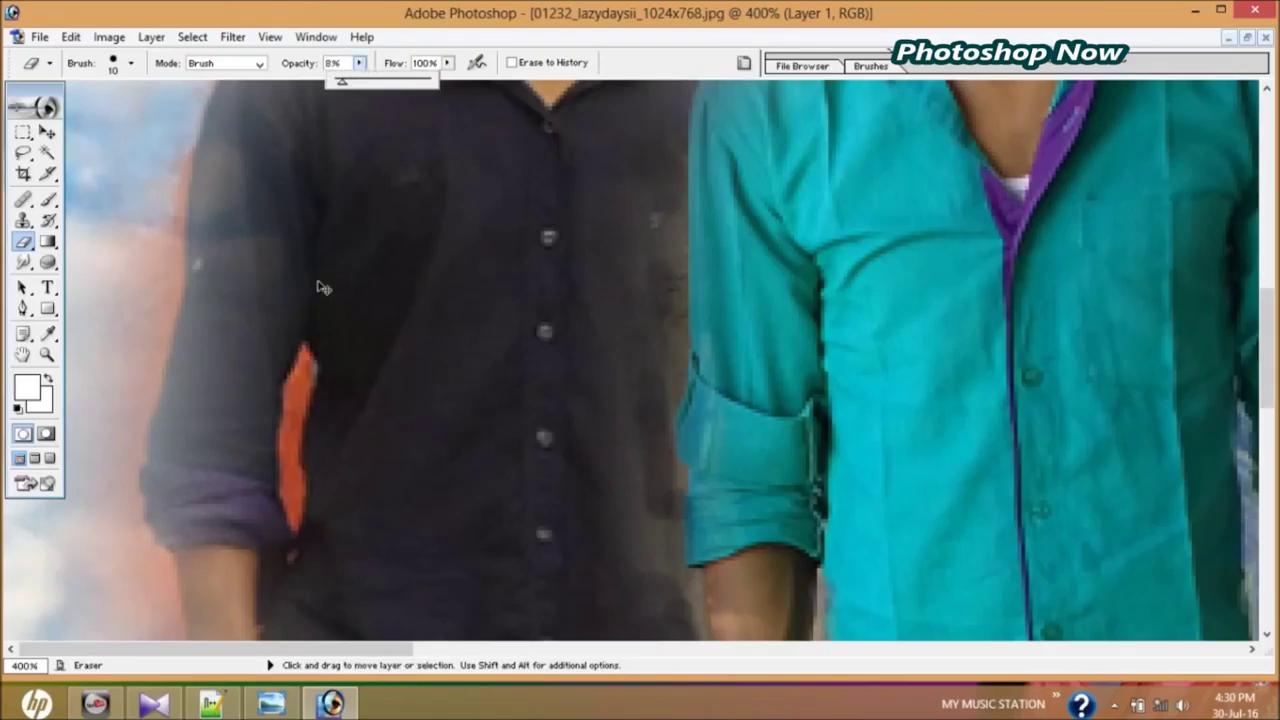
At 500% with a 7 px brush, fade the orange streak, then raise opacity to 23%.
key("ctrl+plus")
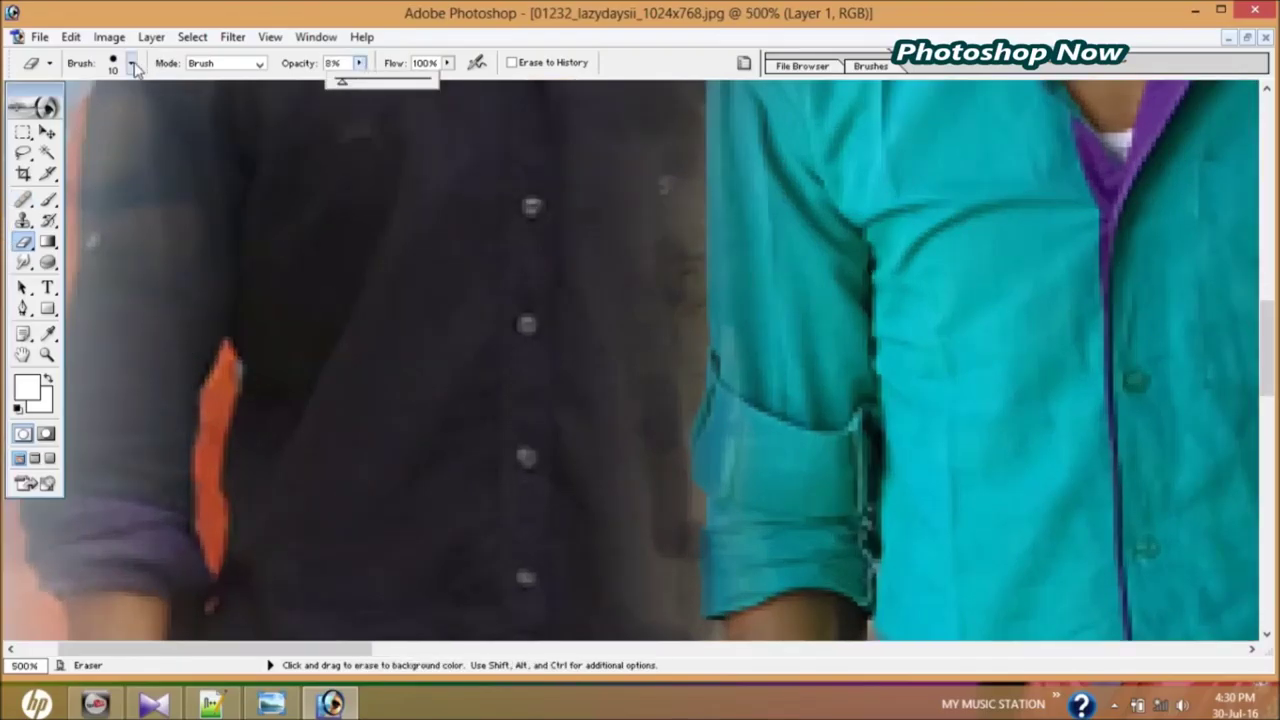
left_click(132, 65)
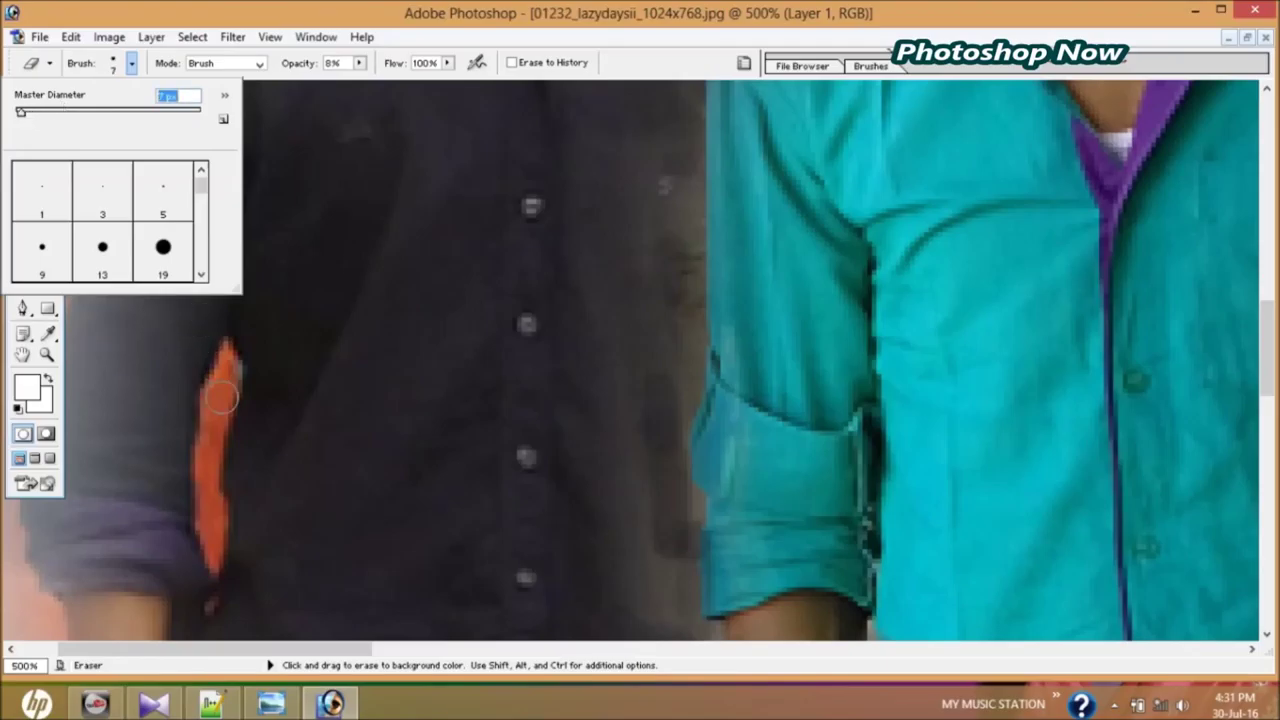
key("Return")
mouse_move(221, 361)
left_mouse_down()
mouse_move(205, 403)
mouse_move(209, 515)
left_mouse_up()
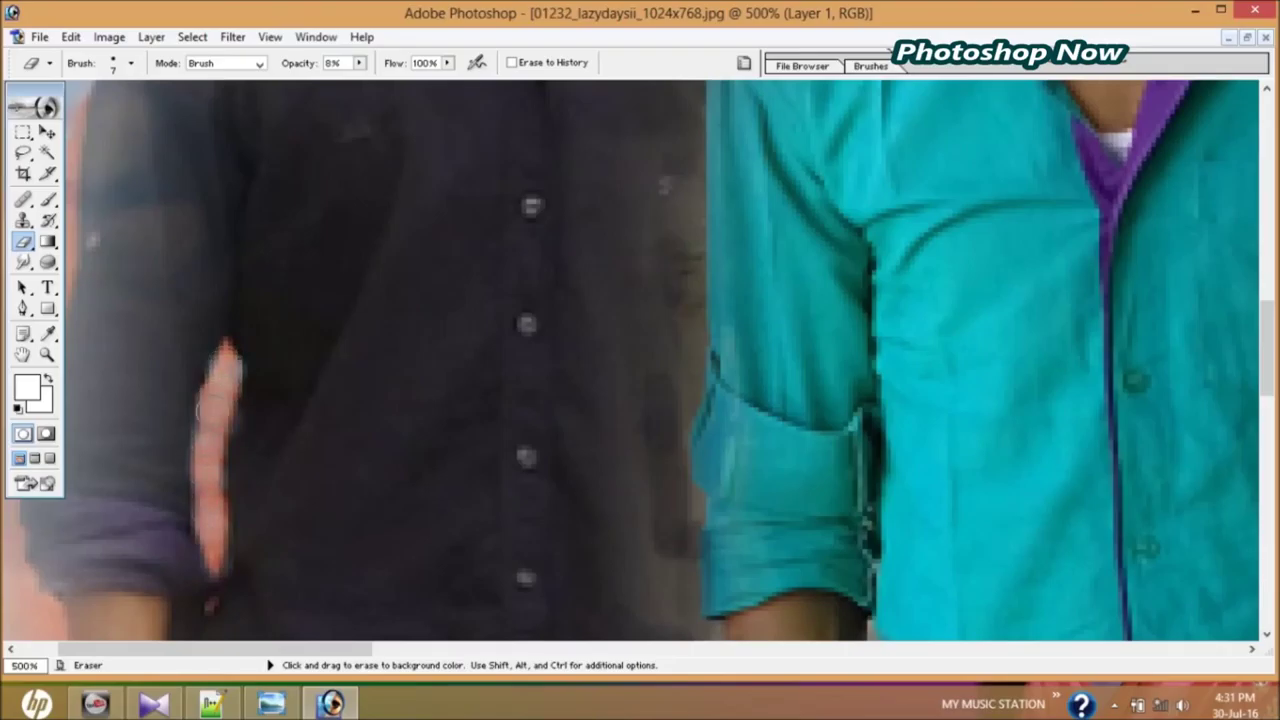
left_click(10, 649)
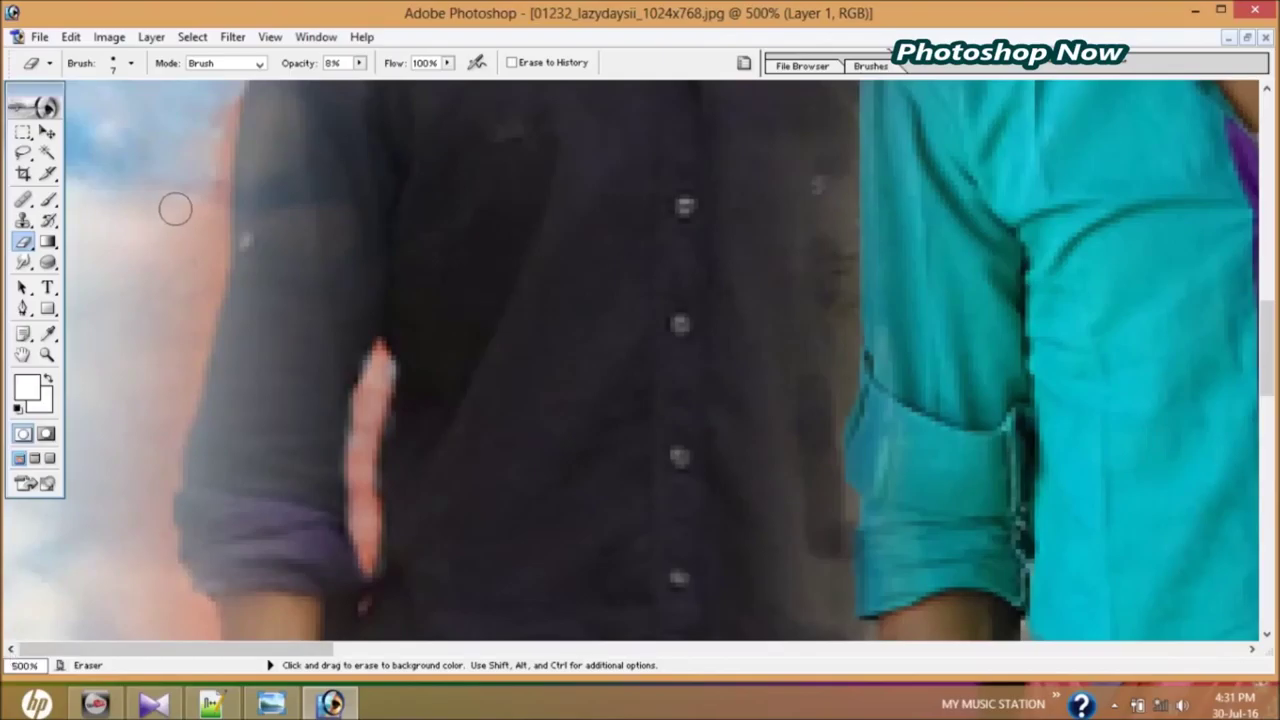
left_click(358, 64)
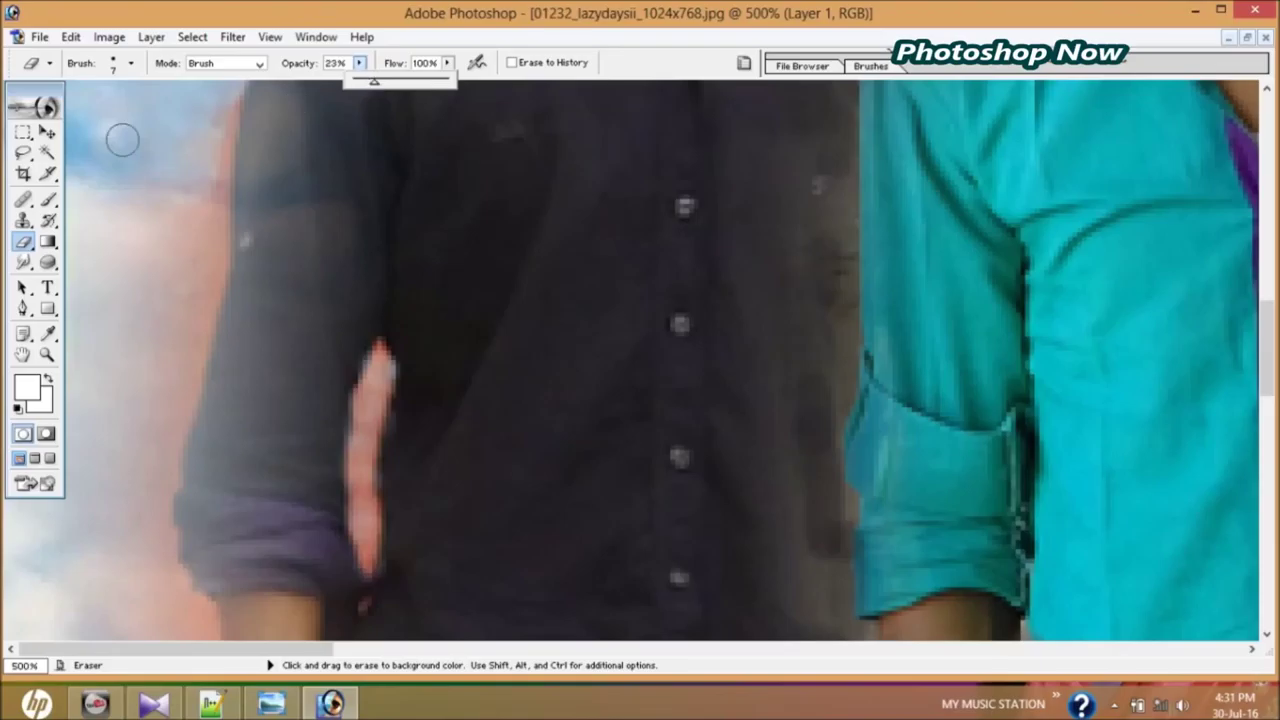
With a 31 px eraser, erase the pink tones in the left sky and beside the jeans.
left_click(129, 66)
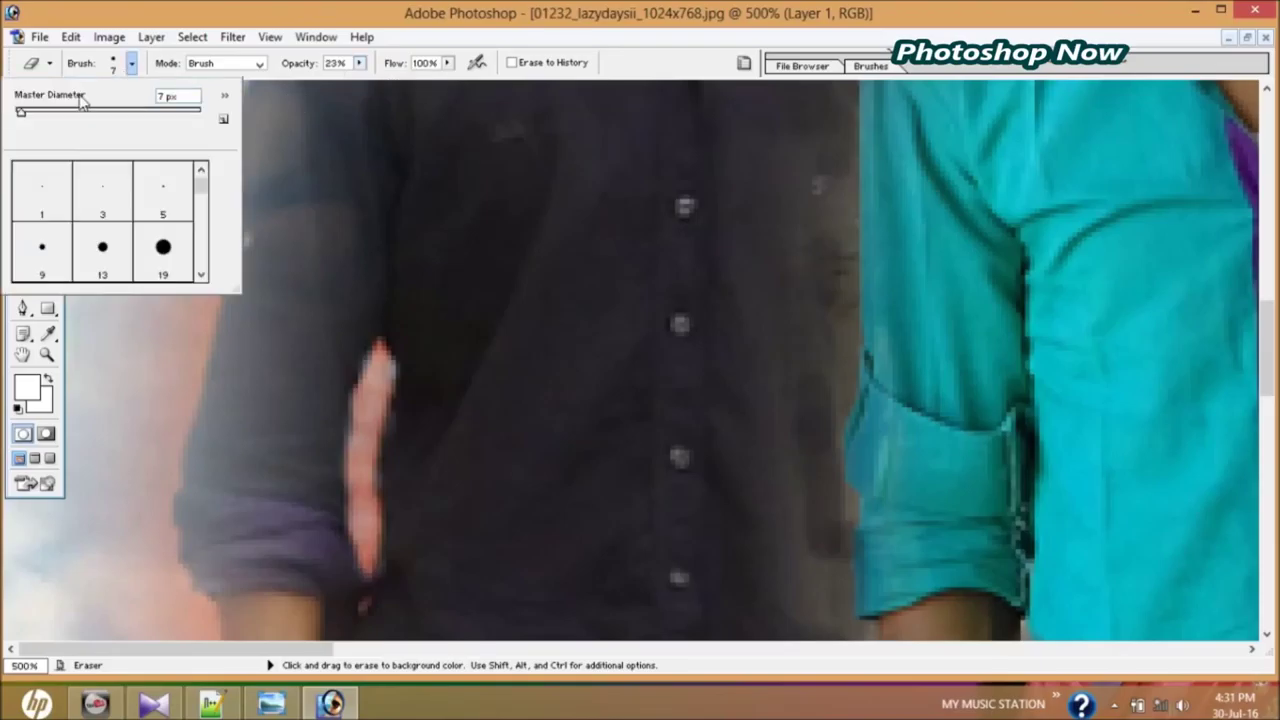
left_click_drag(43, 118, 48, 118)
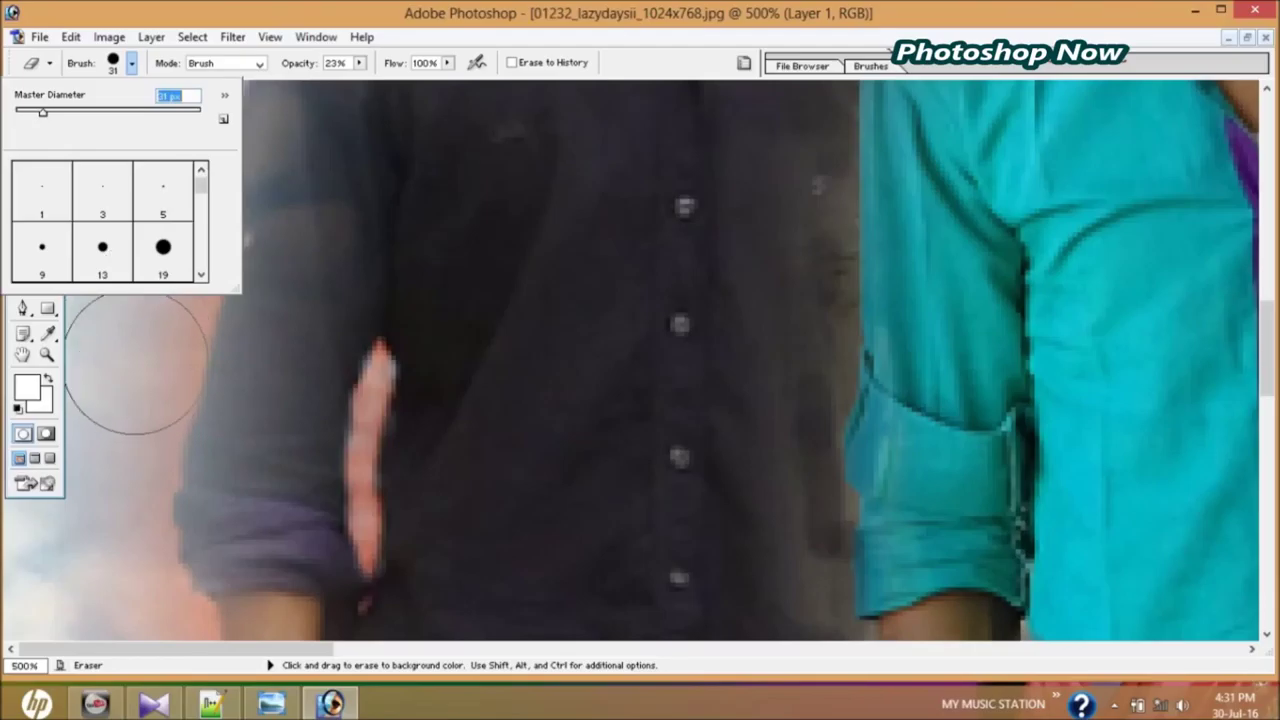
left_click(128, 335)
mouse_move(143, 213)
left_mouse_down()
mouse_move(156, 194)
mouse_move(143, 143)
mouse_move(143, 280)
mouse_move(94, 557)
mouse_move(137, 400)
mouse_move(147, 282)
left_mouse_up()
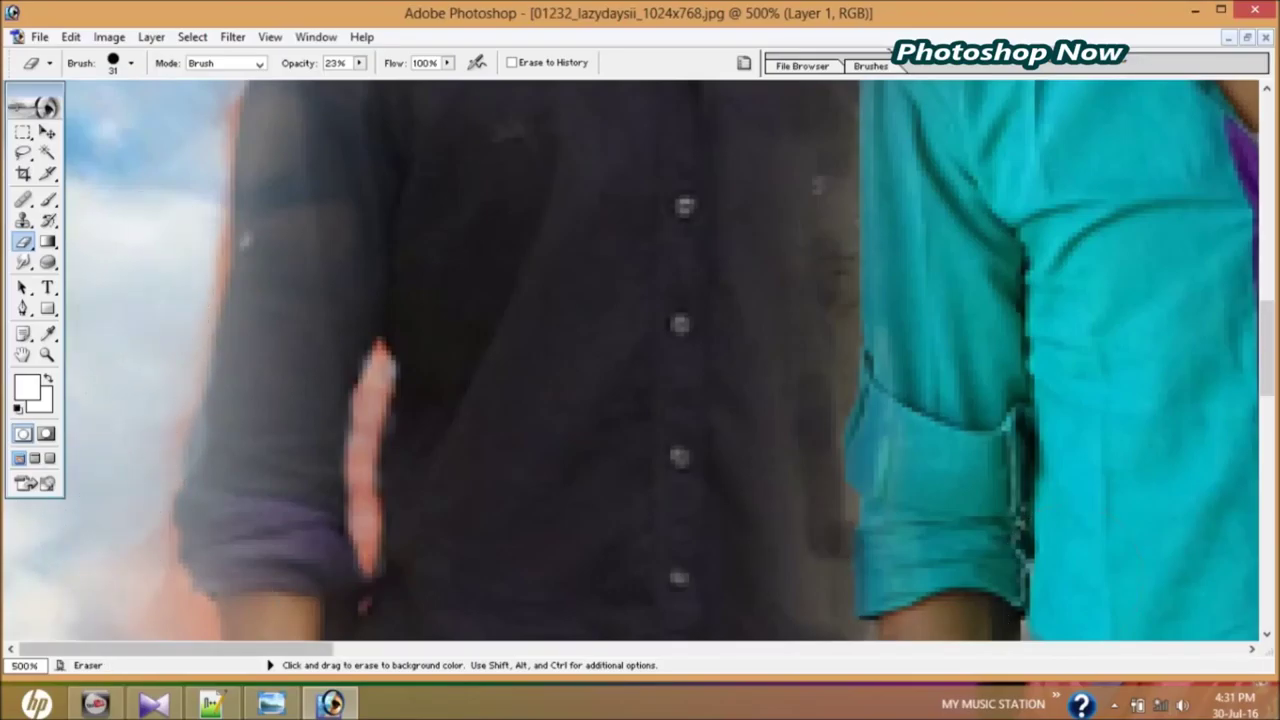
left_click(1266, 634)
left_click_drag(1266, 634, 1266, 640)
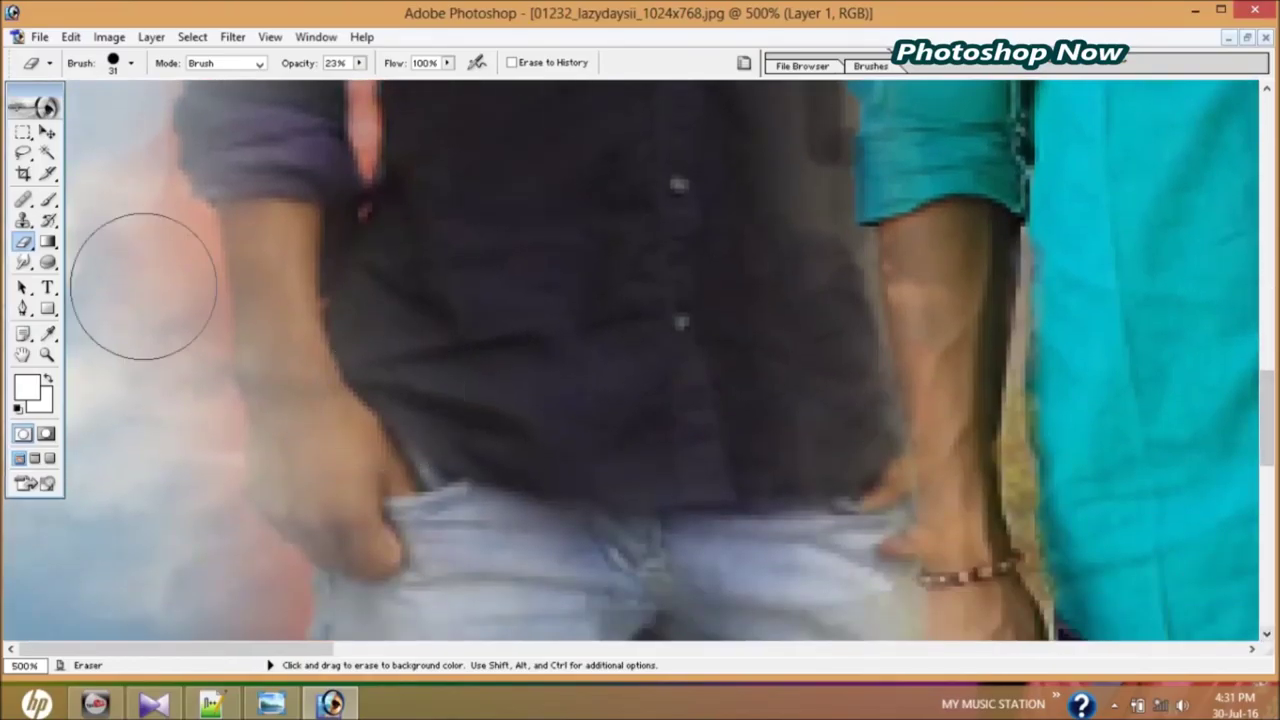
mouse_move(137, 286)
left_mouse_down()
mouse_move(100, 214)
mouse_move(129, 249)
mouse_move(107, 190)
mouse_move(143, 243)
mouse_move(160, 443)
left_mouse_up()
left_click_drag(186, 547, 250, 600)
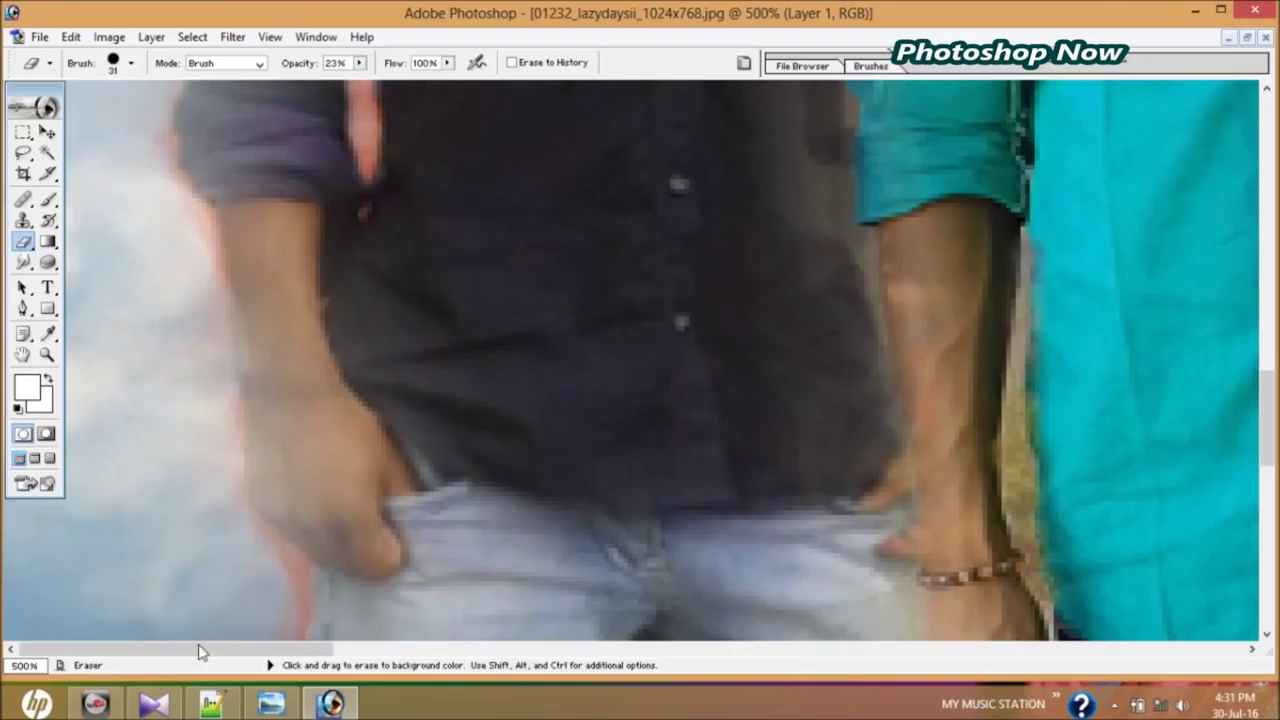
Erase the pink fringe left of the jeans and the haze over the bushes, then zoom out.
left_click(1265, 637)
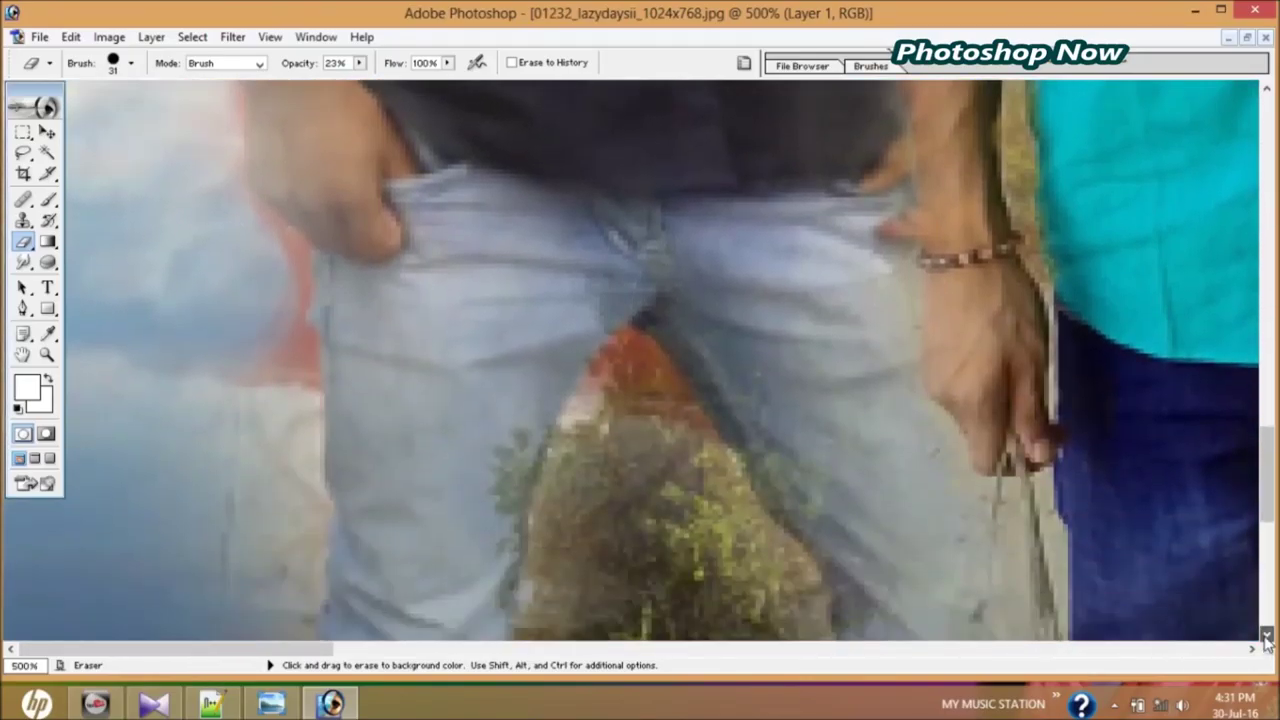
left_click(1265, 637)
mouse_move(234, 235)
left_mouse_down()
mouse_move(273, 483)
mouse_move(243, 323)
left_mouse_up()
mouse_move(524, 477)
left_mouse_down()
mouse_move(643, 371)
mouse_move(634, 386)
mouse_move(680, 529)
mouse_move(710, 480)
mouse_move(729, 523)
mouse_move(600, 523)
mouse_move(609, 457)
mouse_move(600, 590)
mouse_move(614, 457)
left_mouse_up()
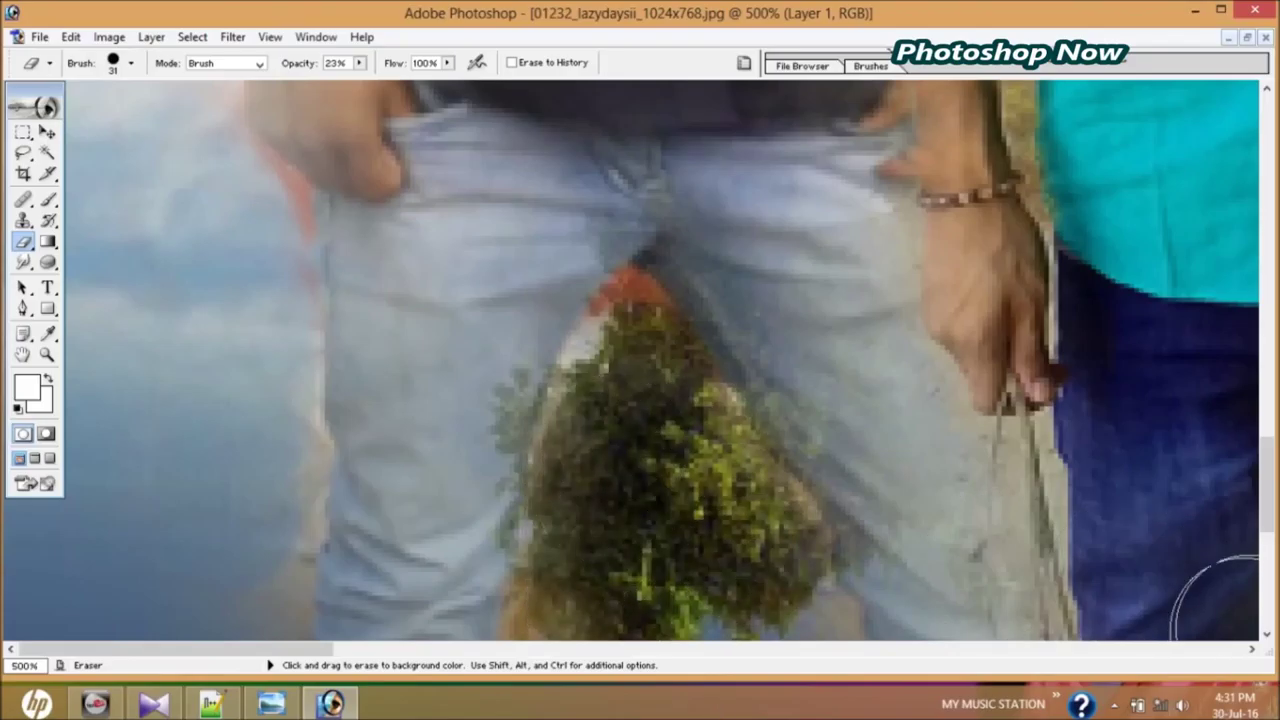
scroll(1268, 645, "down", 1)
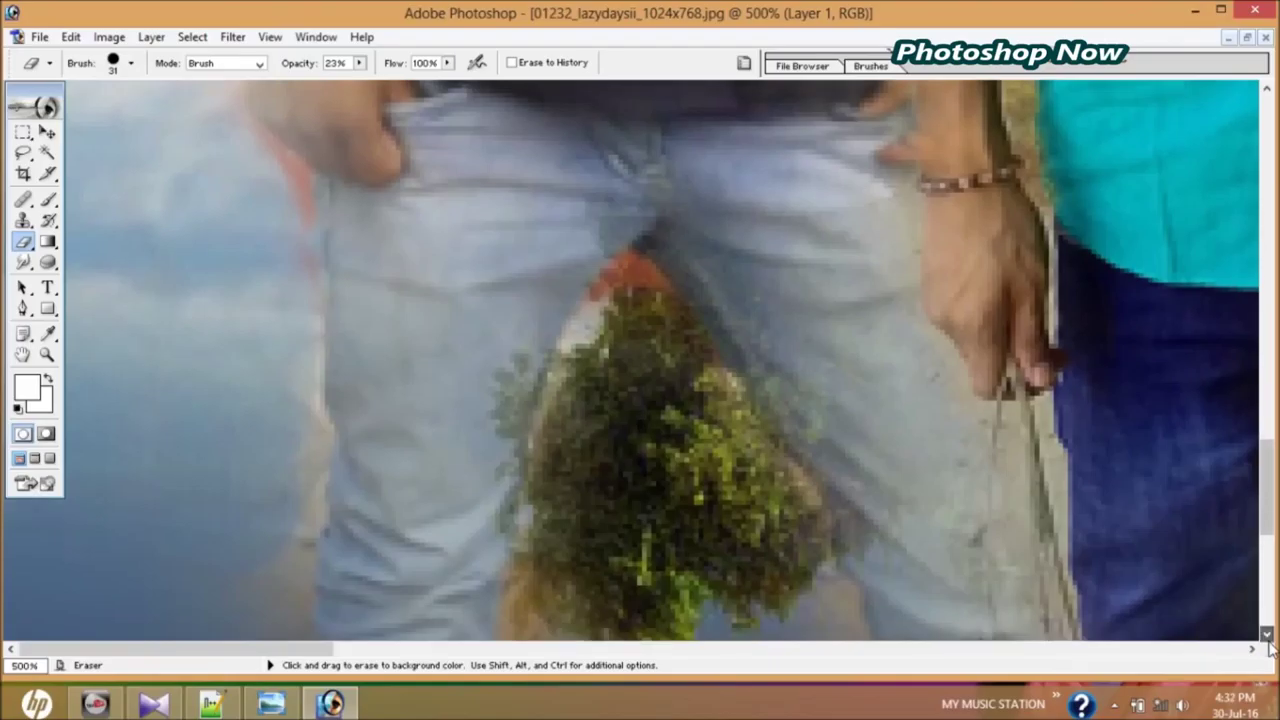
scroll(1268, 645, "down", 2)
scroll(1268, 645, "down", 2)
scroll(1268, 645, "down", 1)
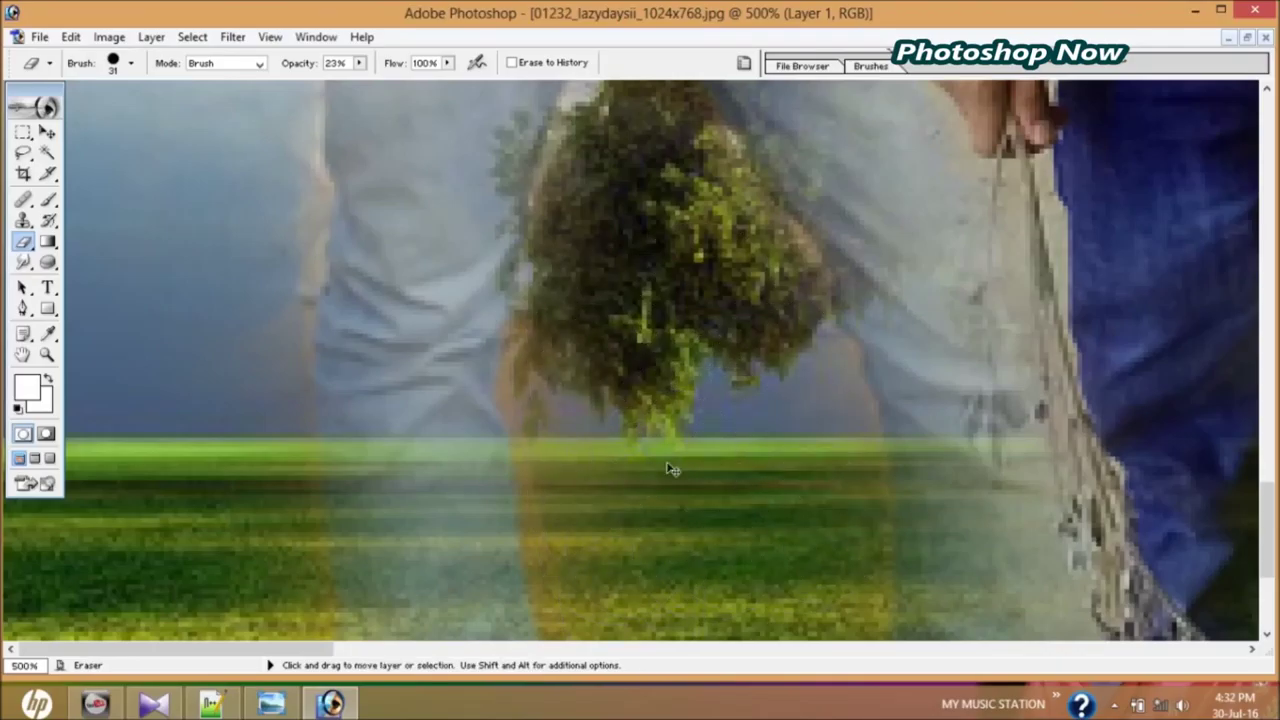
key("ctrl+minus")
key("ctrl+minus")
key("ctrl+minus")
key("ctrl+minus")
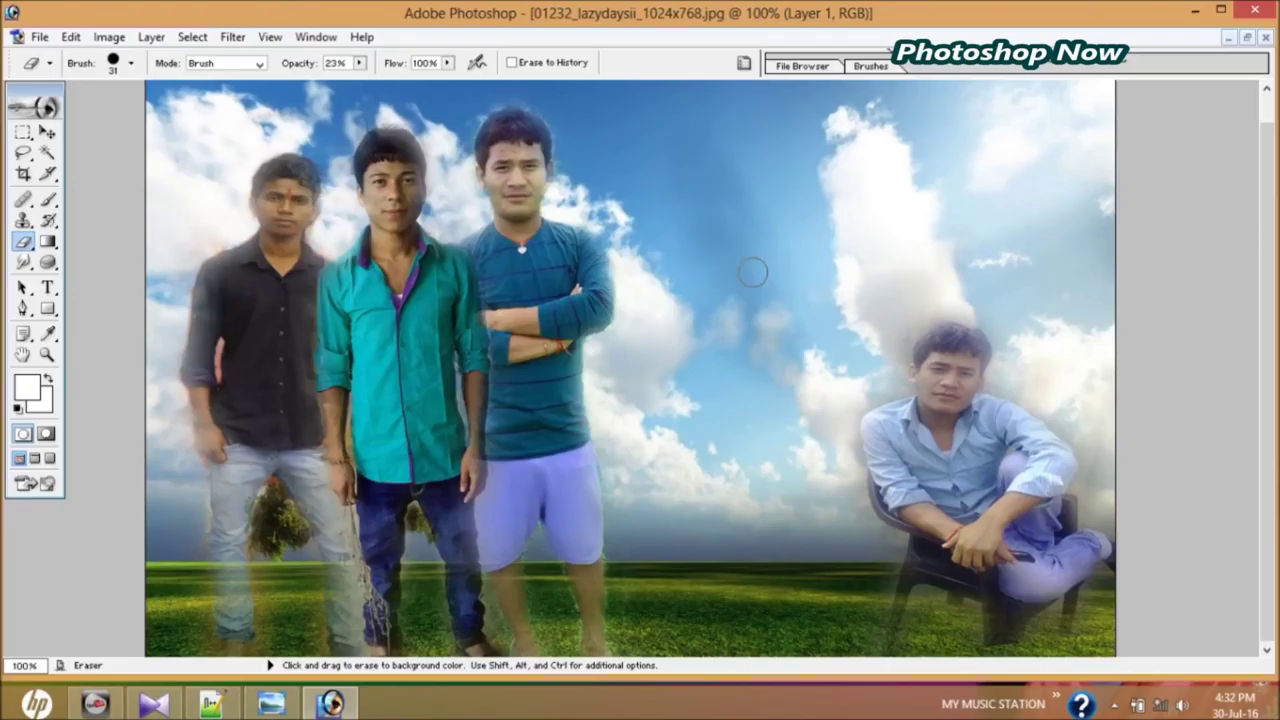
Make the Background layer active using the Move tool's layer list.
left_click(50, 136)
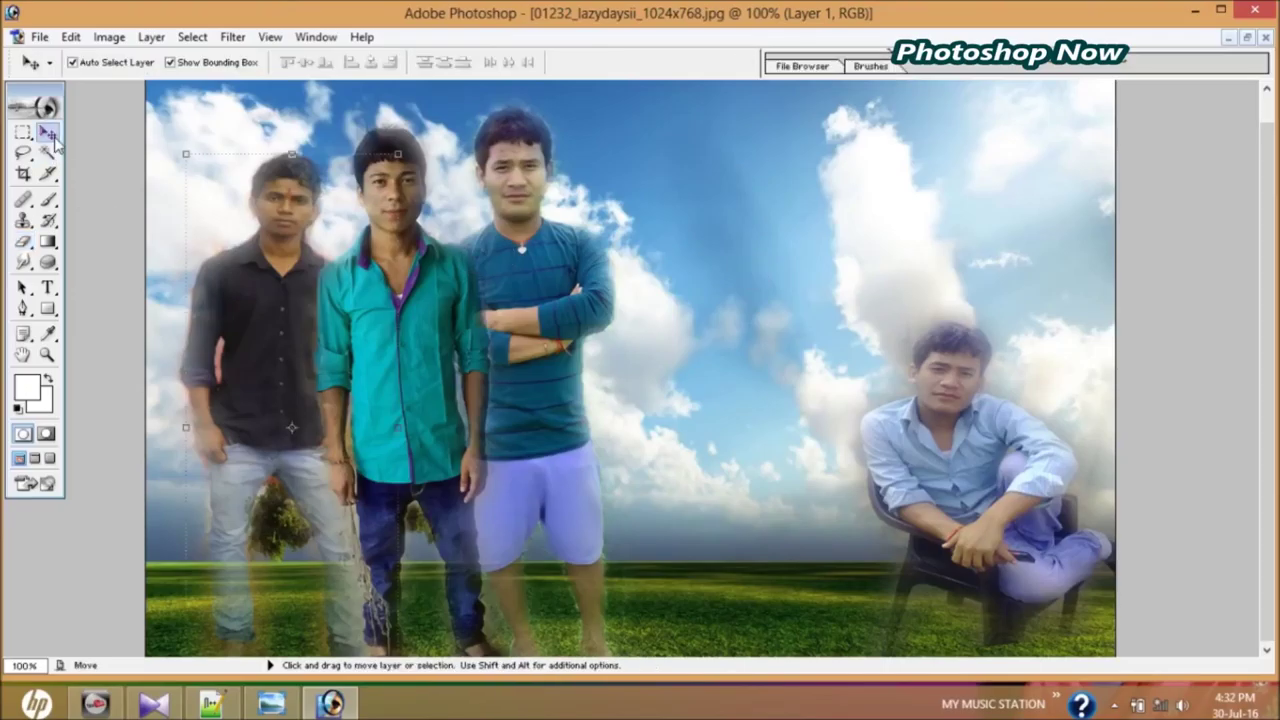
left_click(656, 297)
right_click(781, 270)
left_click(792, 278)
Apply a Hue/Saturation shift of +104 to turn the sky pink and grass teal.
left_click(109, 37)
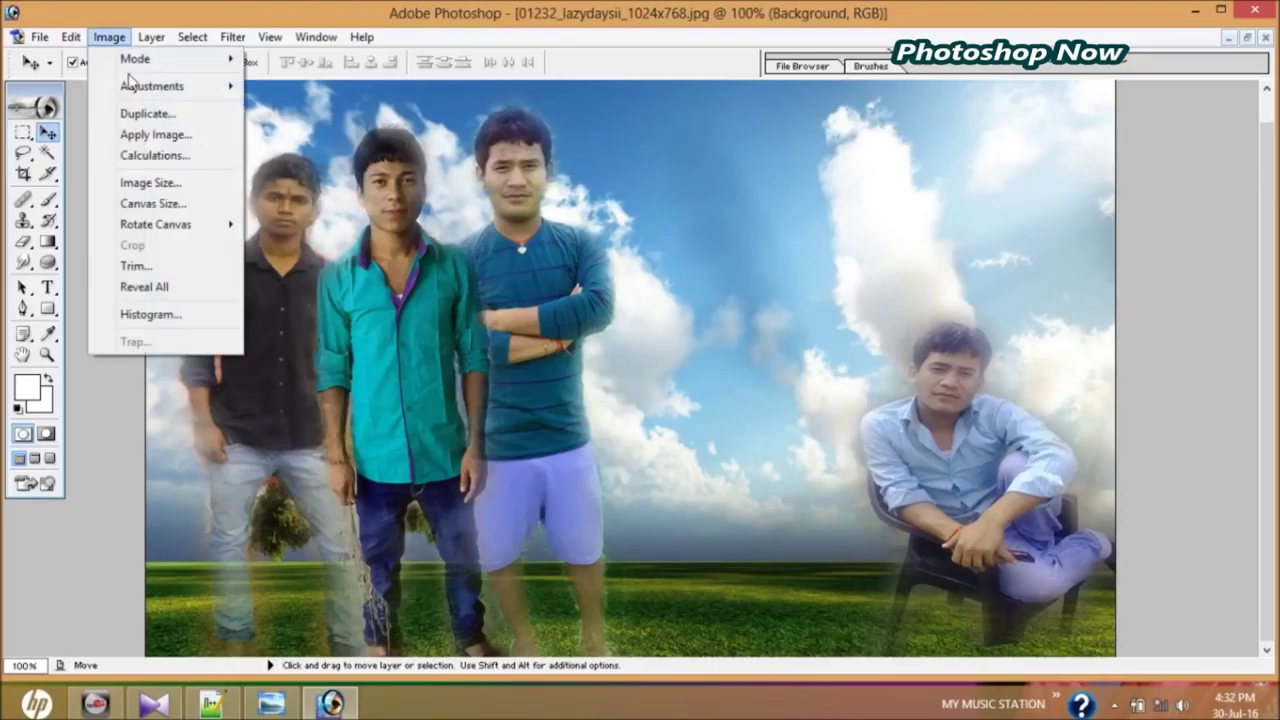
mouse_move(152, 86)
left_click(373, 244)
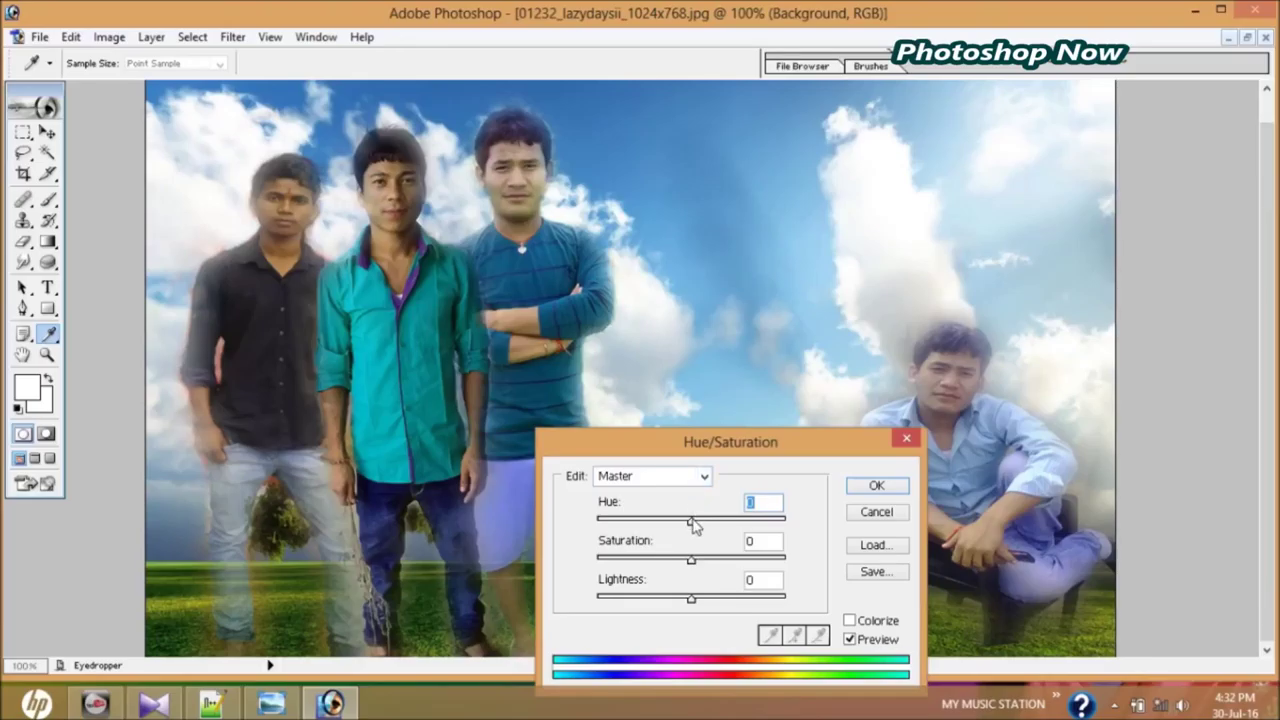
left_click_drag(690, 521, 757, 527)
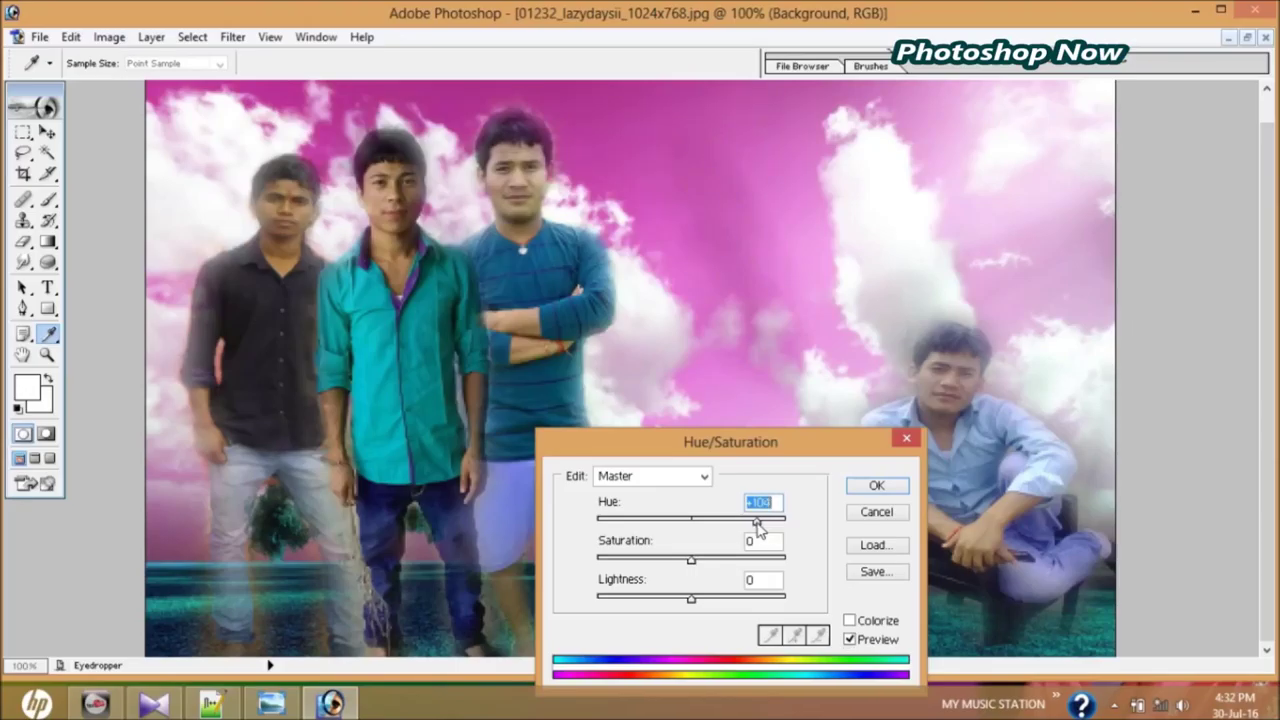
left_click(877, 486)
key("v")
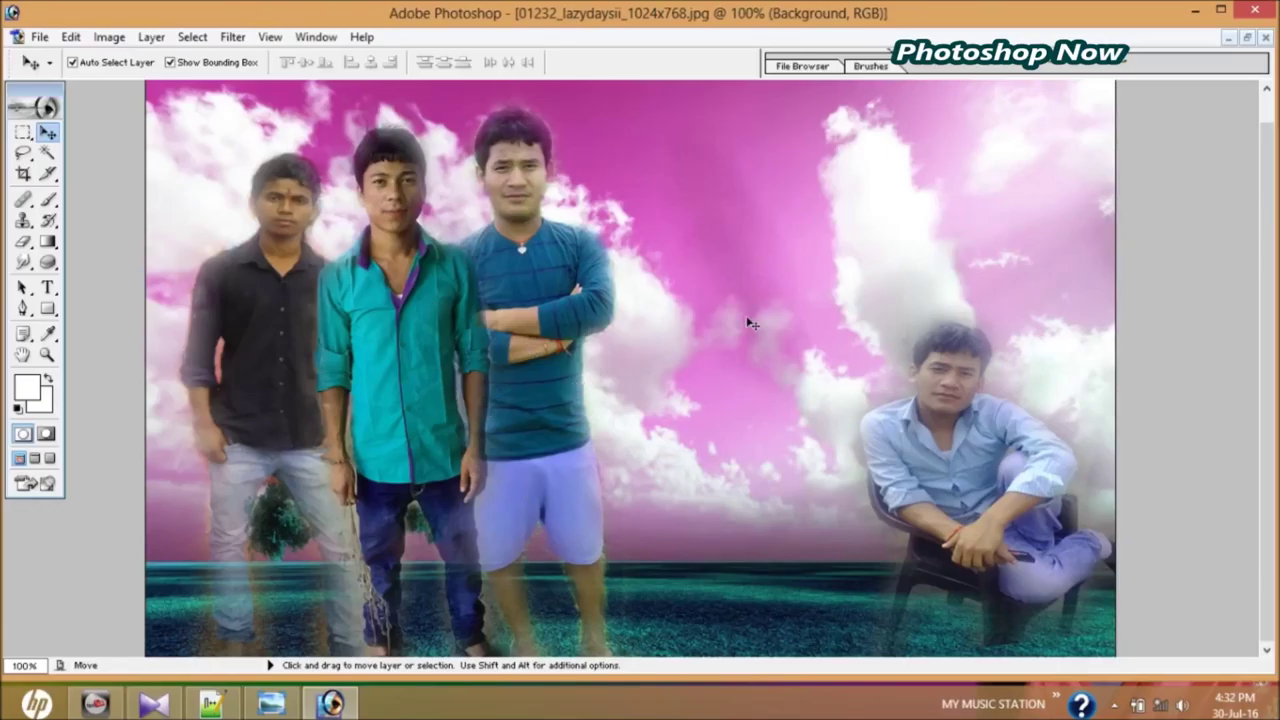
Save a Desktop copy as a quality-12 Maximum JPEG, then minimize Photoshop.
left_click(40, 37)
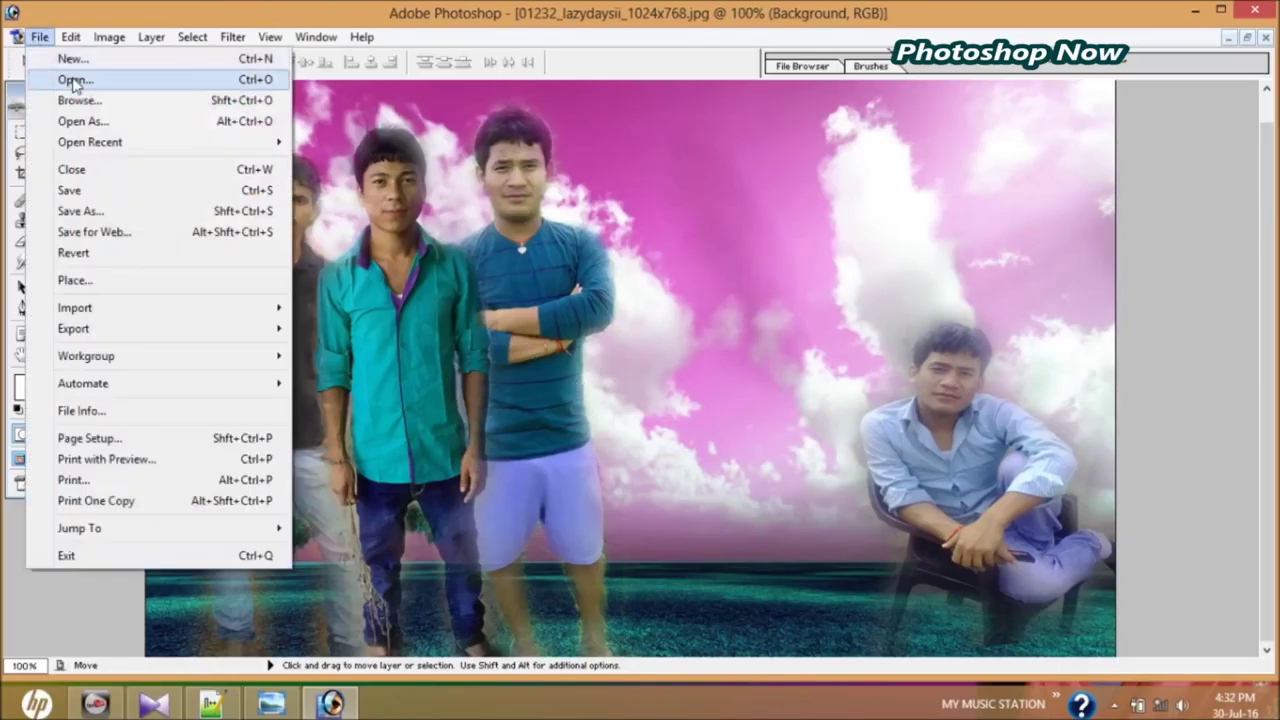
left_click(107, 214)
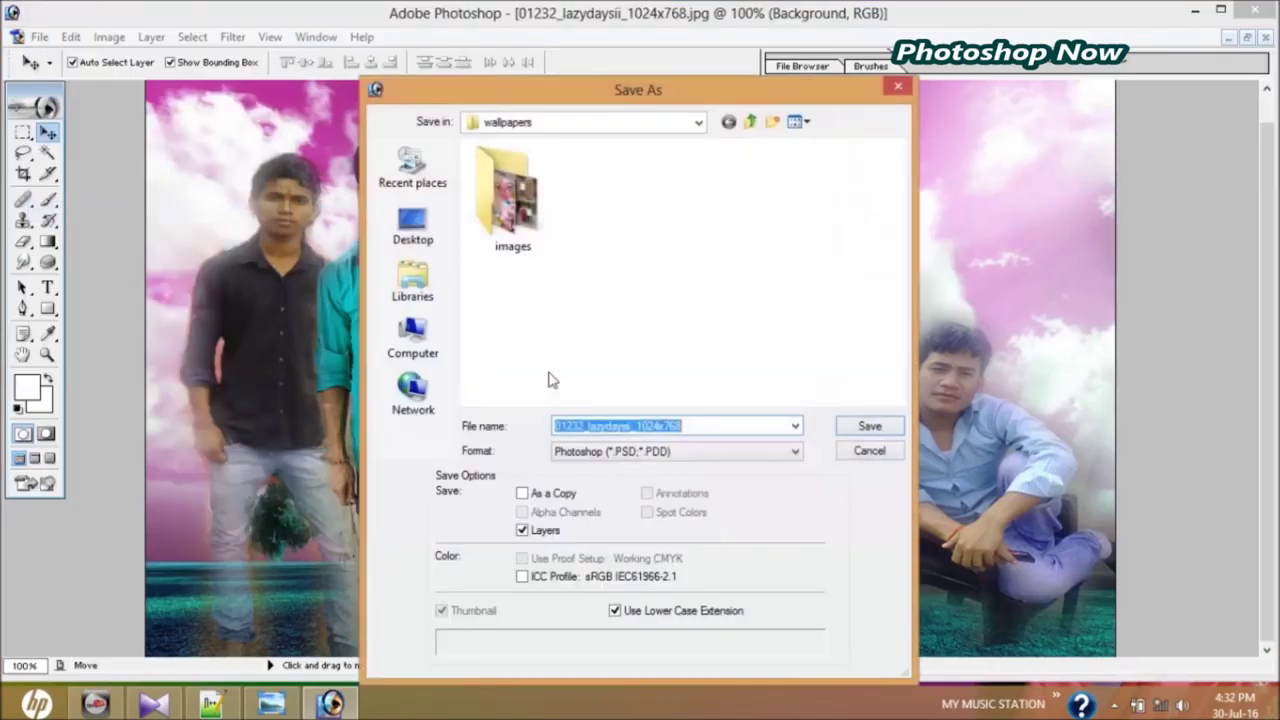
left_click(443, 234)
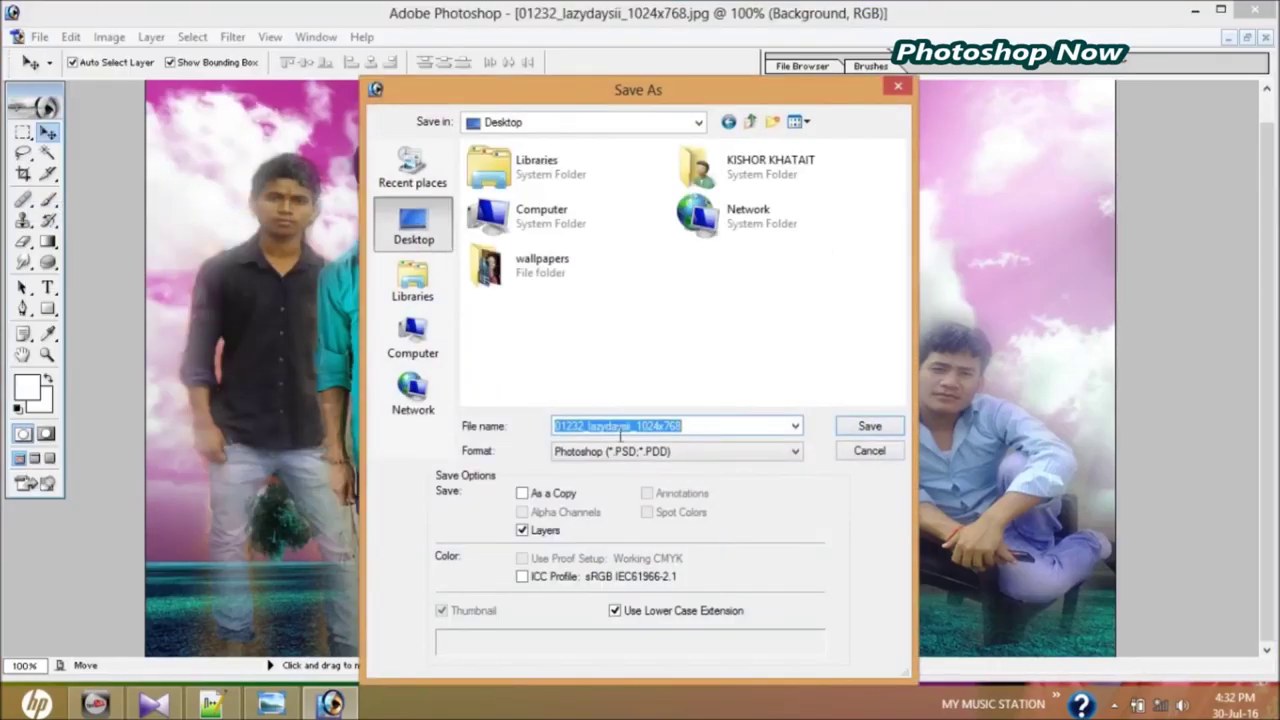
left_click(613, 455)
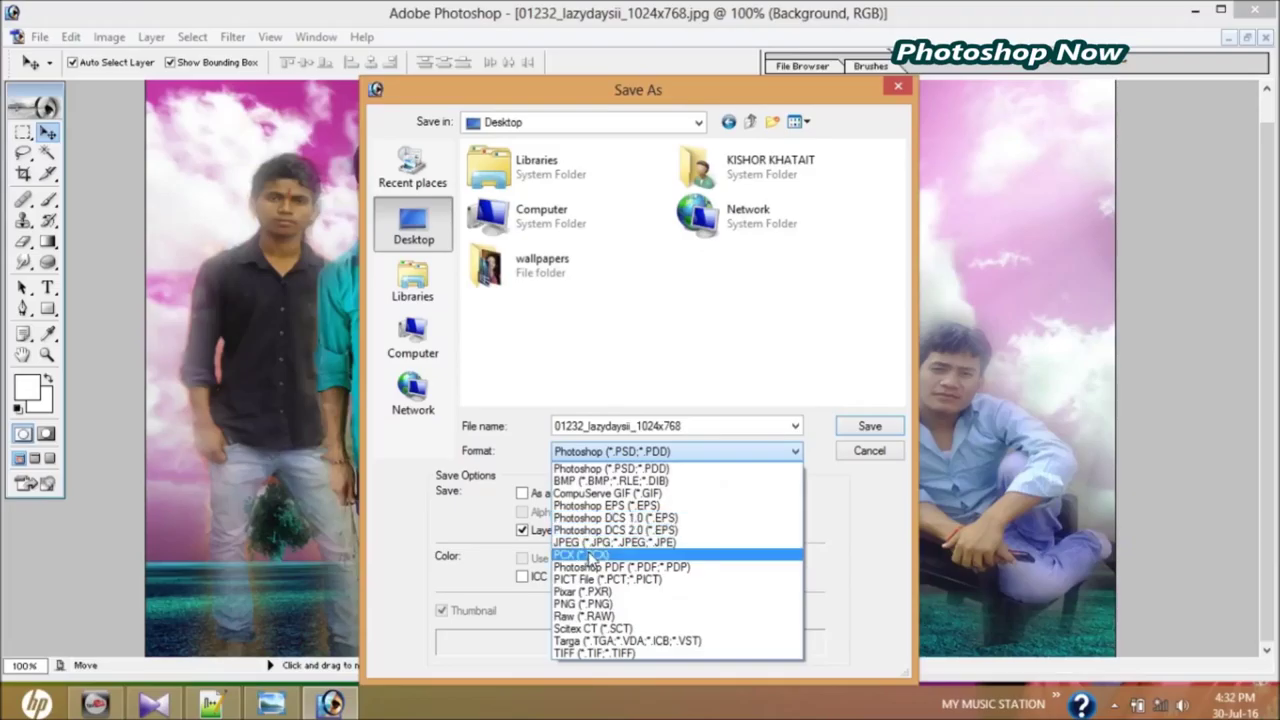
left_click(600, 542)
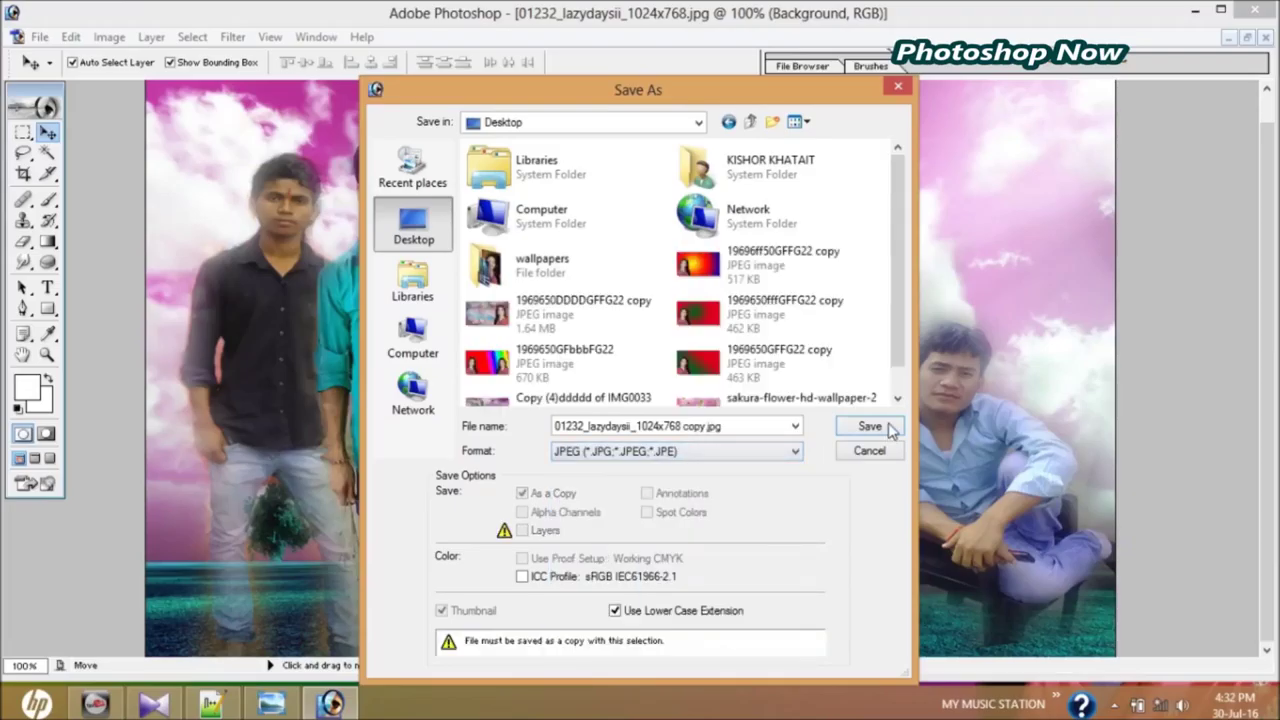
left_click(870, 427)
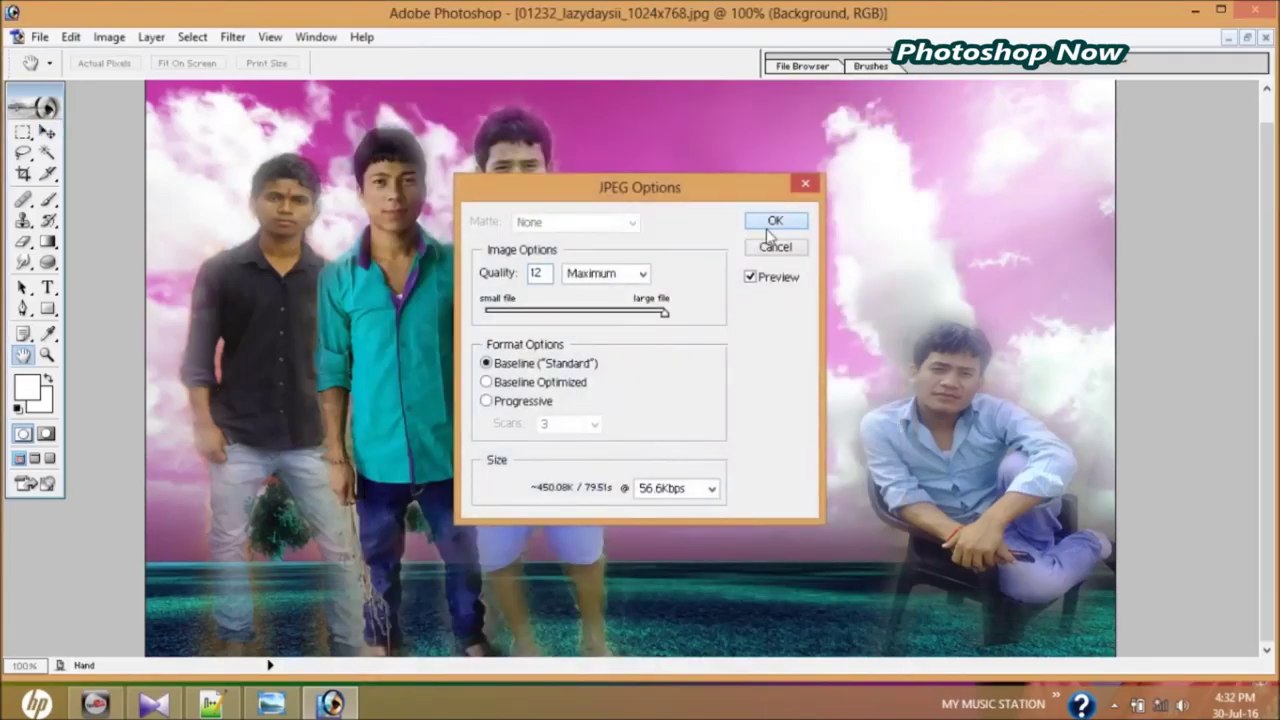
left_click(770, 220)
key("v")
left_click(1189, 12)
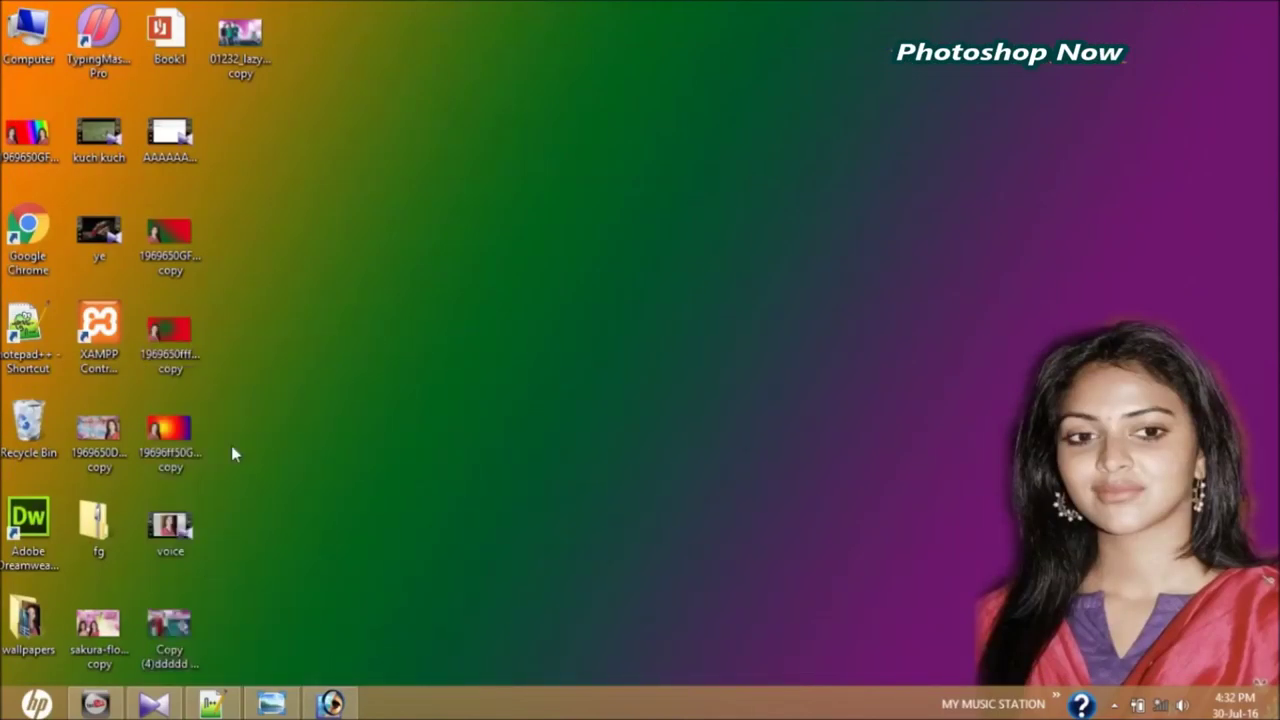
Open '01232_lazydaysii_1024x768 copy.jpg' in Windows Photo Viewer, then zoom and pan around it.
double_click(272, 70)
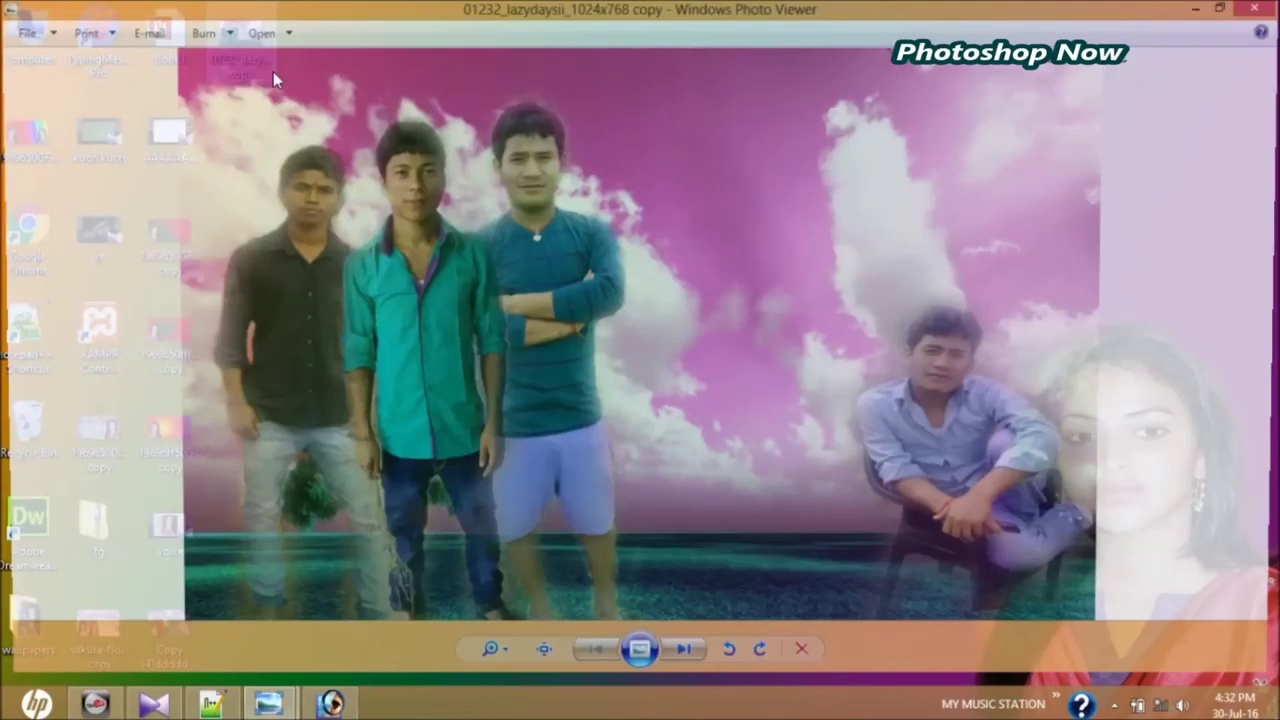
scroll(598, 385, "up", 2)
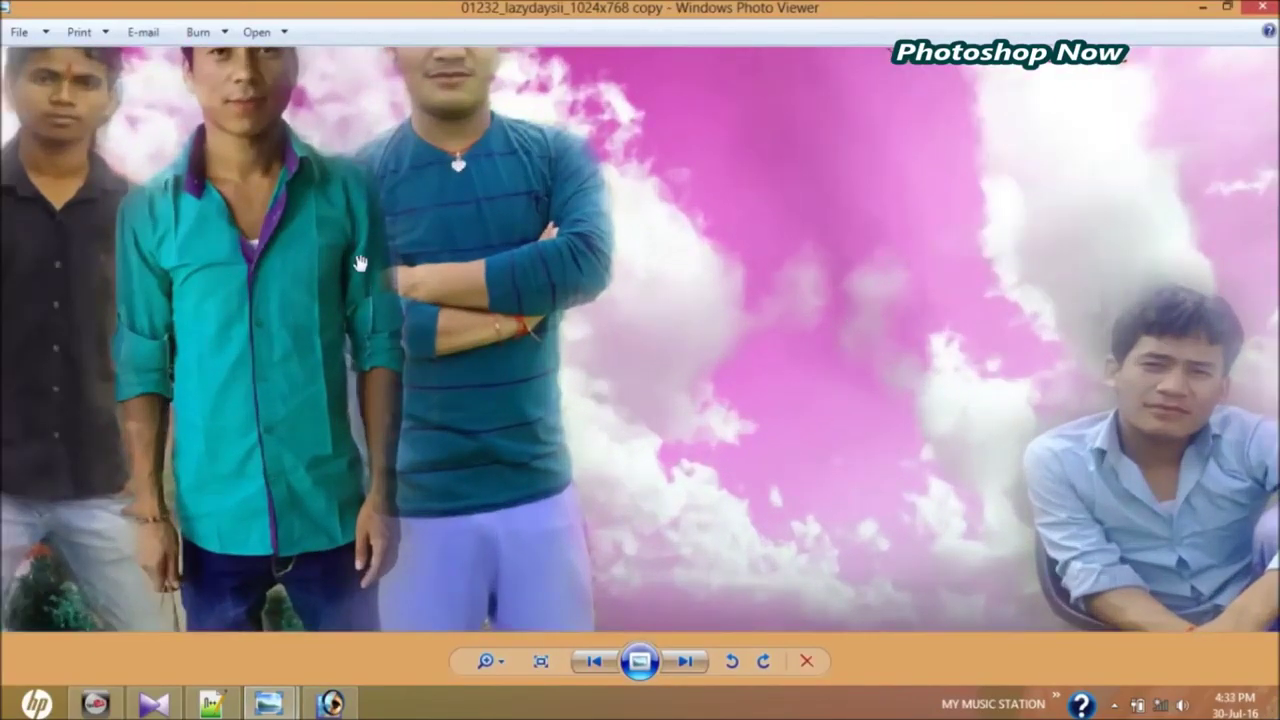
scroll(500, 250, "down", 2)
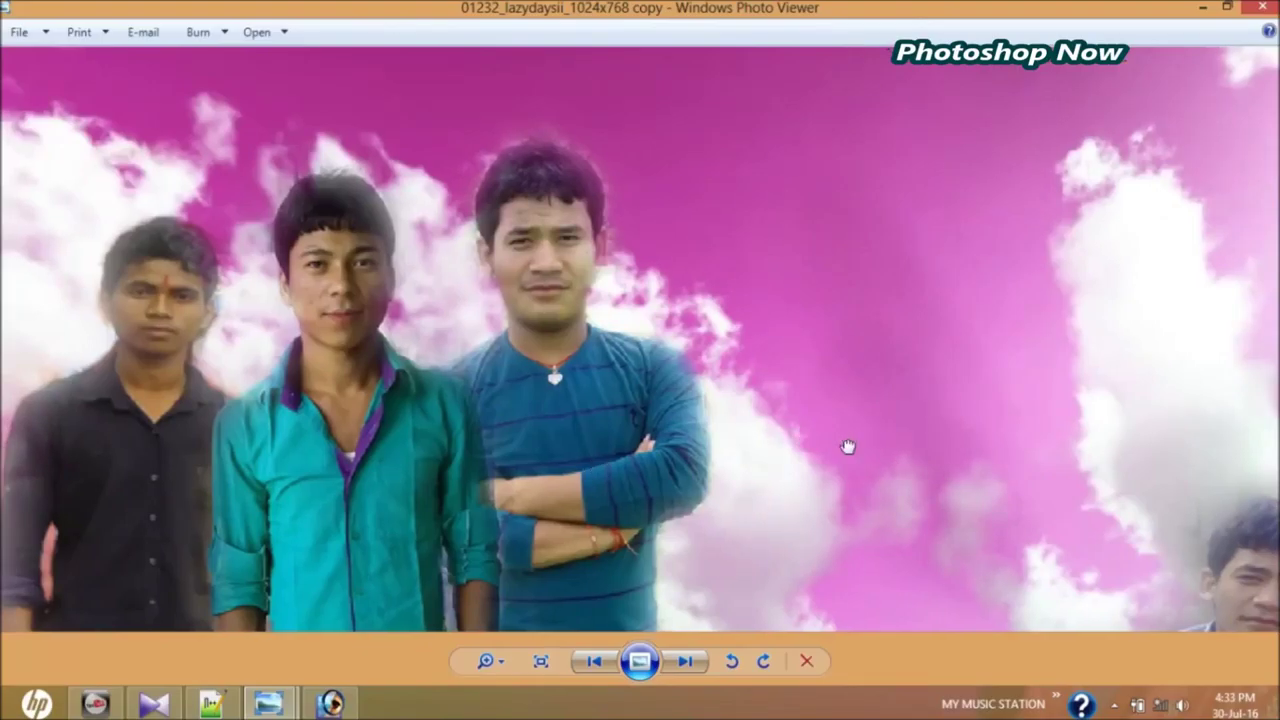
scroll(846, 443, "up", 2)
scroll(773, 301, "down", 2)
scroll(771, 300, "down", 1)
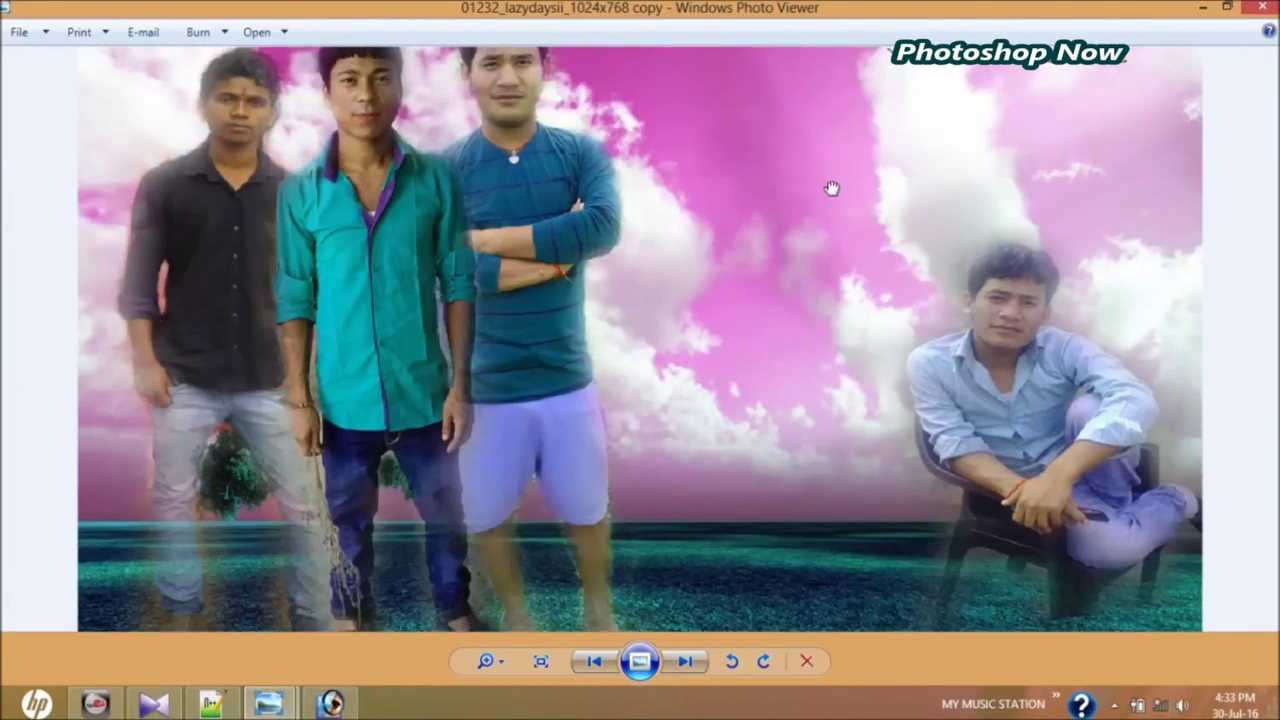
left_click_drag(831, 188, 819, 279)
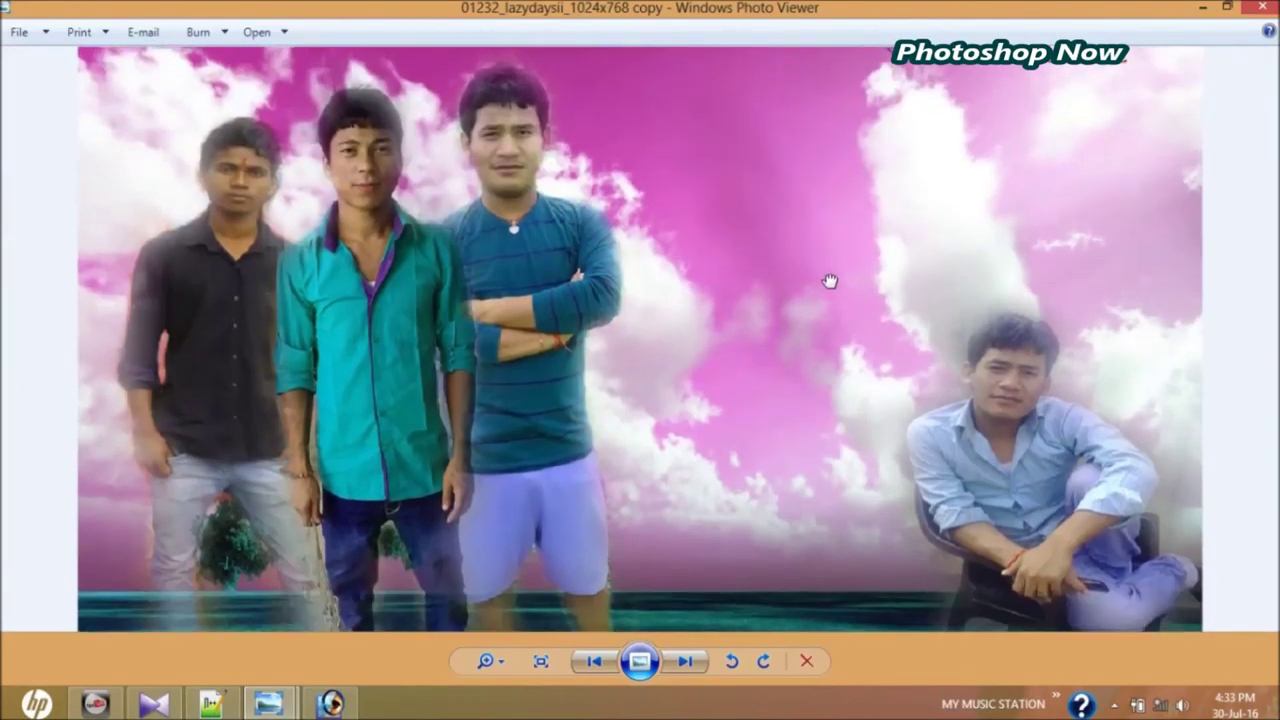